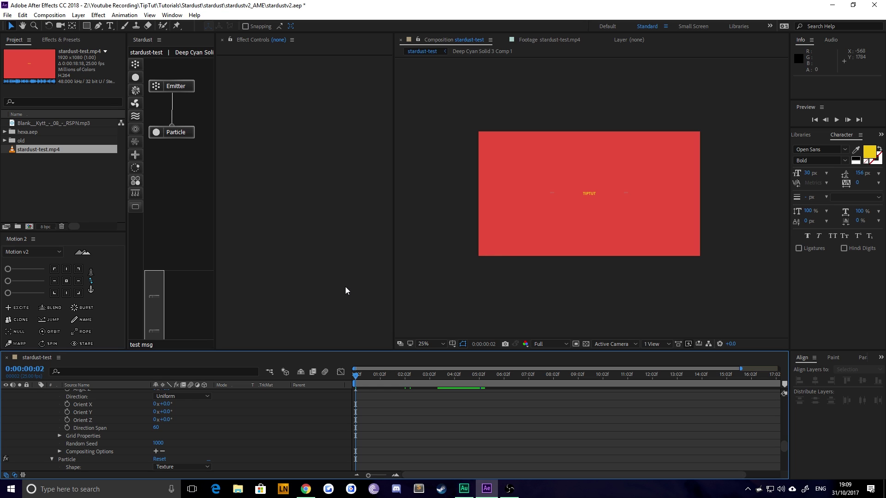
Create a new 1280 x 720 composition at 25 fps lasting 20 seconds.
click(78, 174)
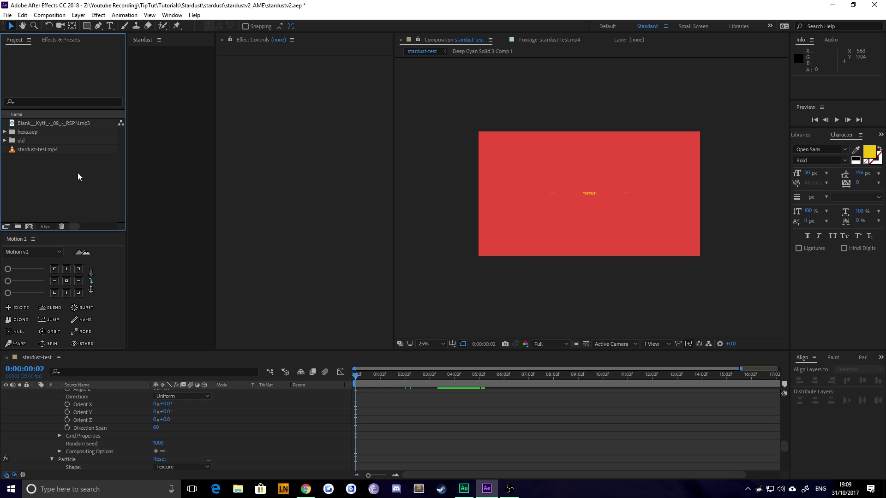
click(38, 150)
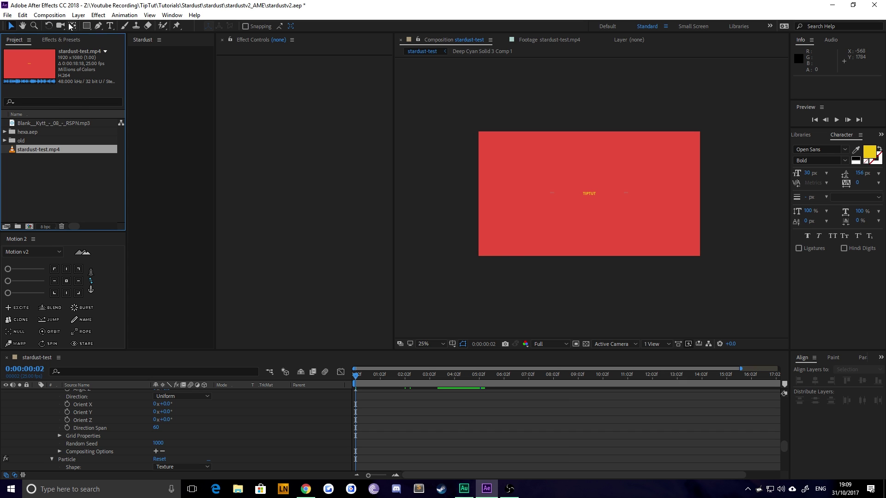
click(51, 15)
click(74, 25)
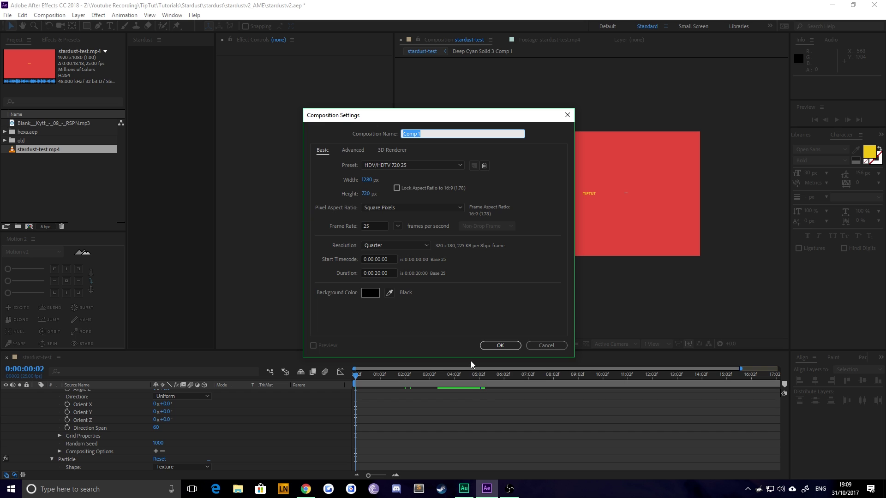
click(497, 348)
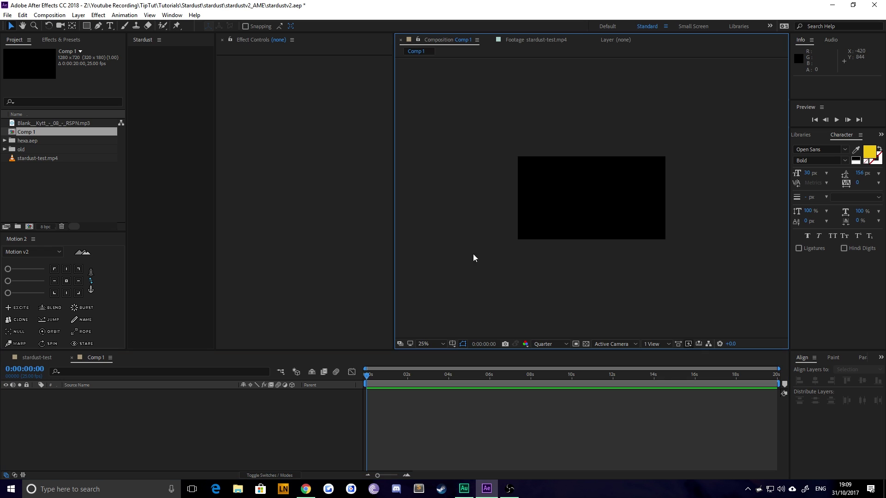
click(431, 344)
click(484, 177)
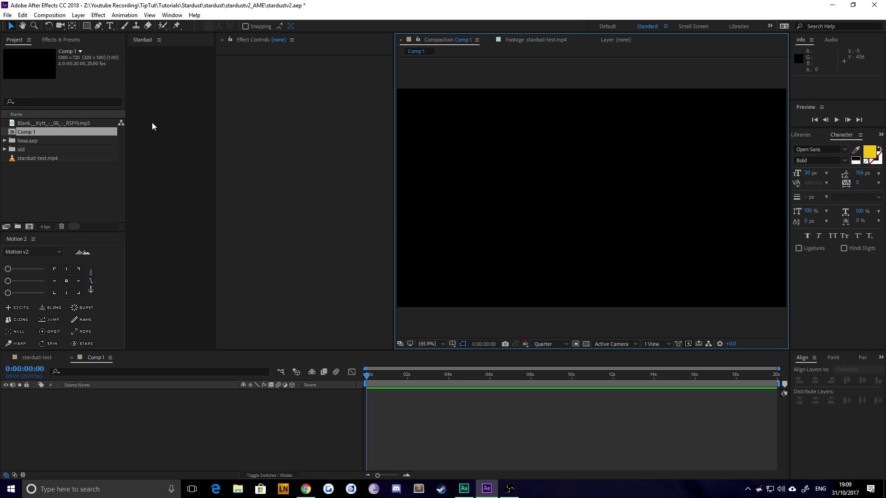
Add a red comp-sized solid layer named BG and slightly widen the Stardust panel.
key(ctrl+y)
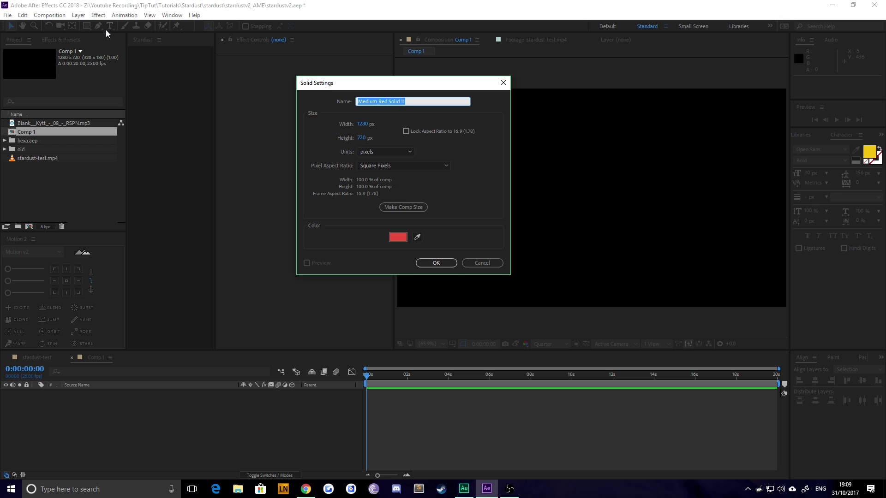
text(BG)
key(Return)
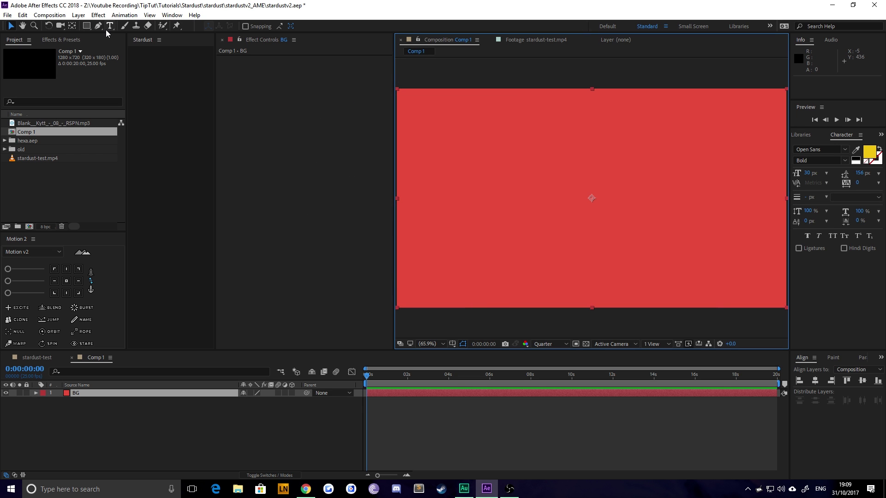
drag(215, 99, 235, 95)
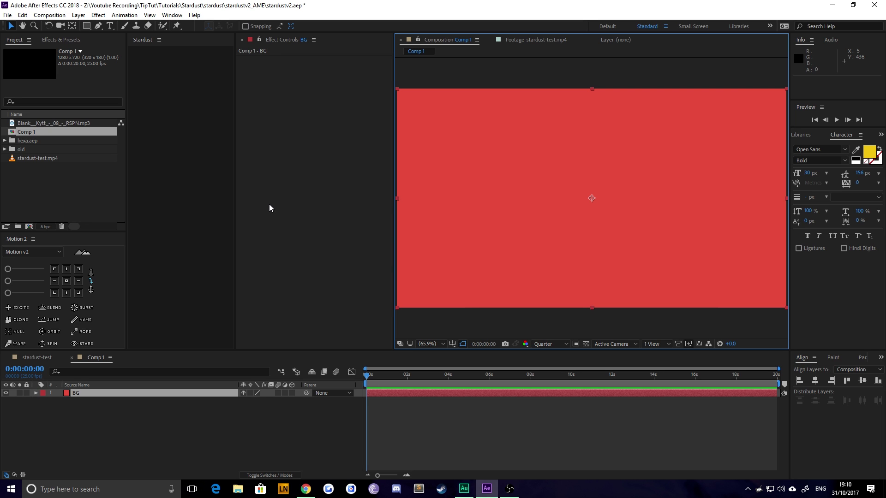
Add a second comp-sized solid layer named Stardust above the BG layer.
click(404, 420)
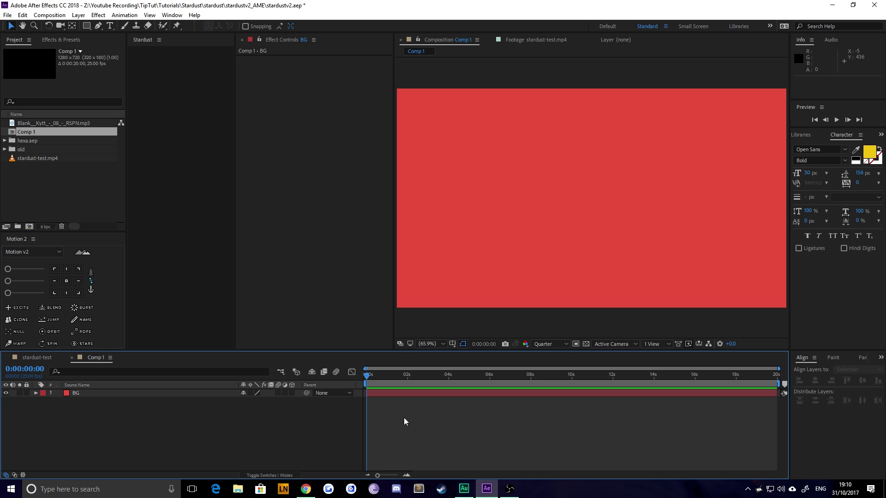
key(ctrl+y)
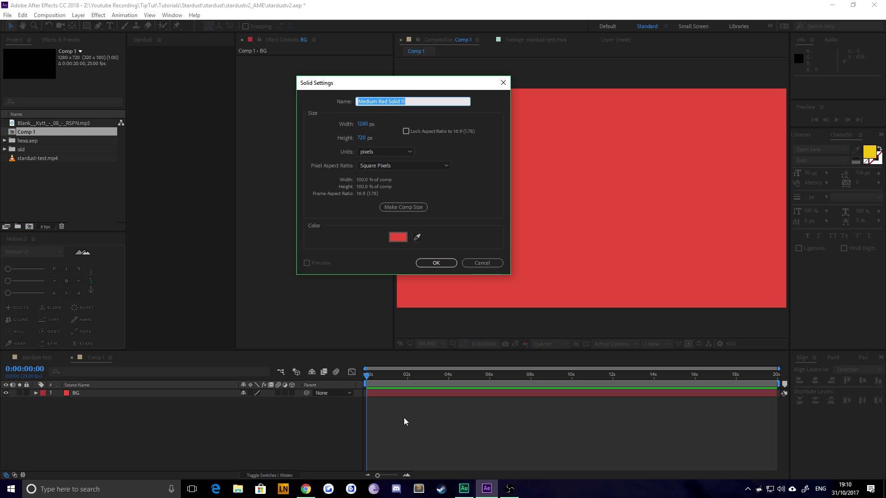
text(Stardust)
key(Return)
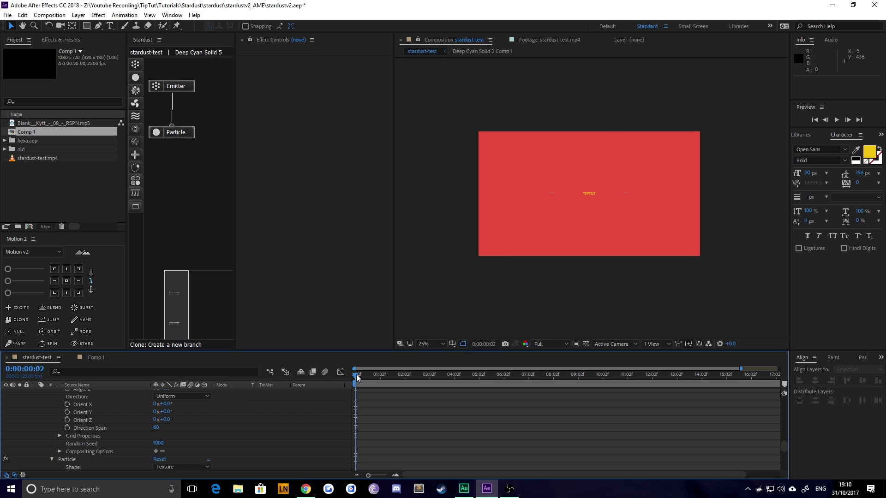
Examine the finished hexagon animation in the stardust-test composition around 0:00:01:04, and return to Comp 1.
drag(356, 377, 382, 376)
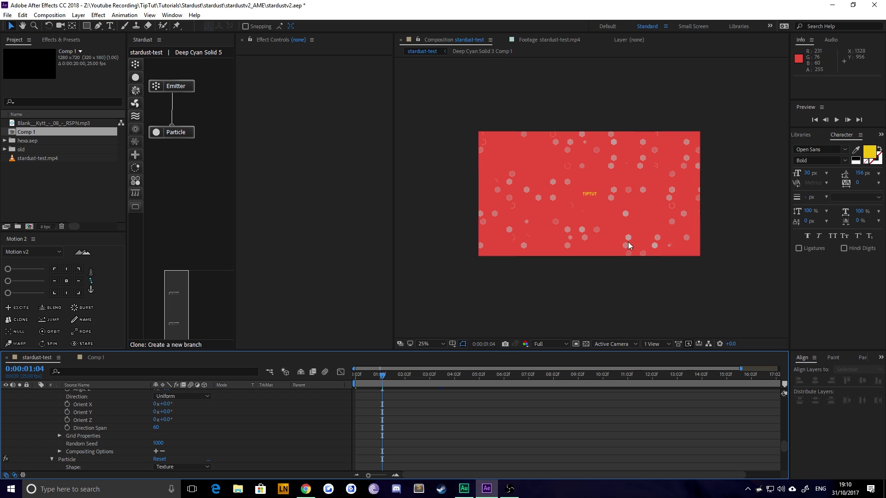
click(90, 358)
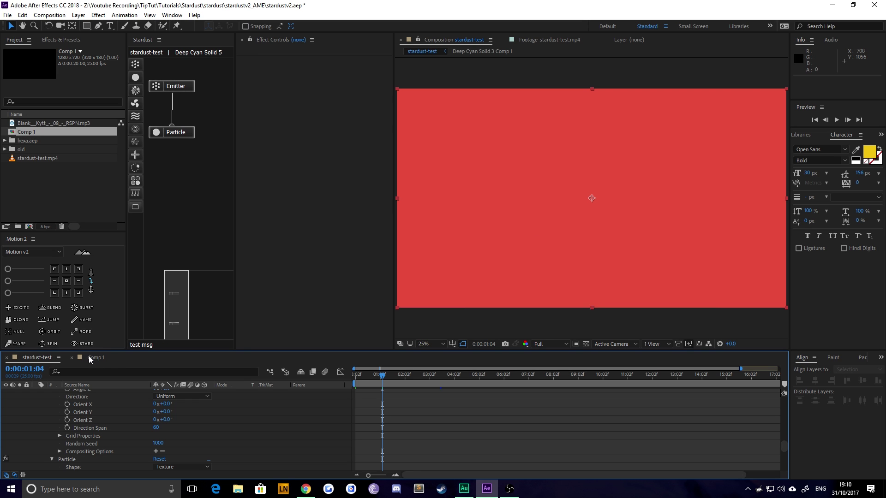
click(155, 423)
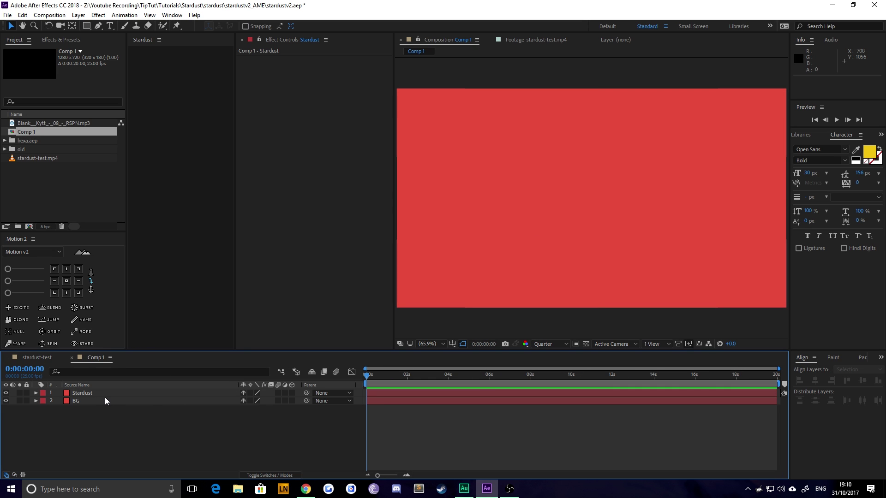
Apply the Stardust effect to the Stardust solid layer.
click(98, 393)
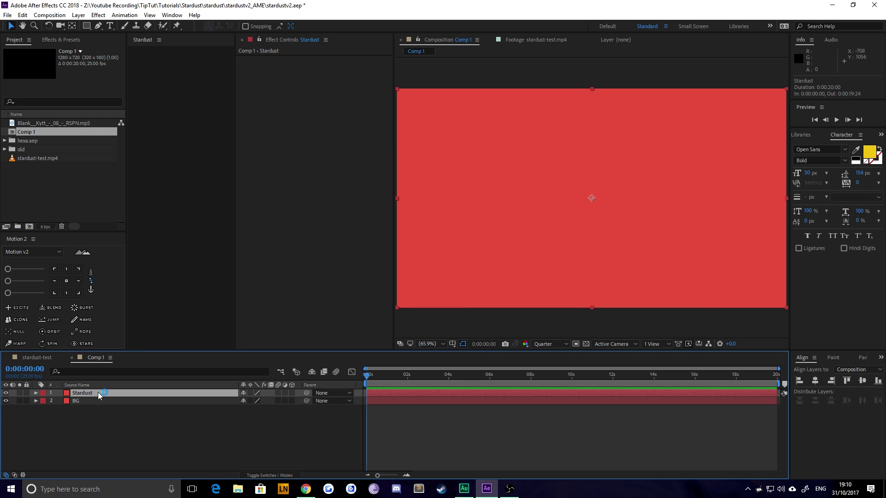
key(ctrl+space)
text(stardust)
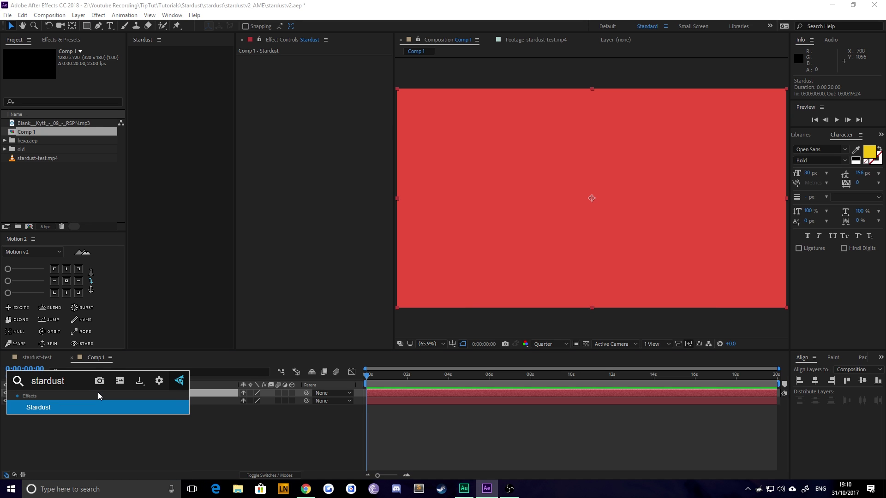
key(Return)
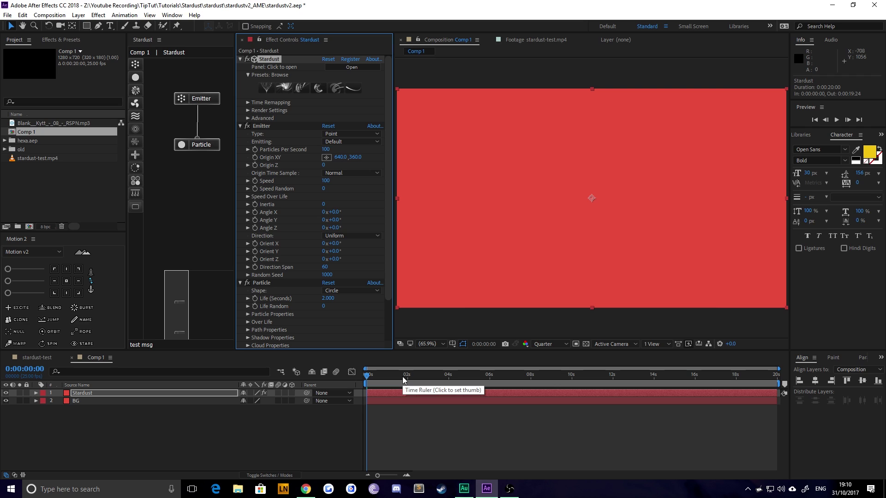
Set the composition's preview resolution to Half and move the current time to 0:00:04:24 to preview the particles.
drag(408, 377, 440, 378)
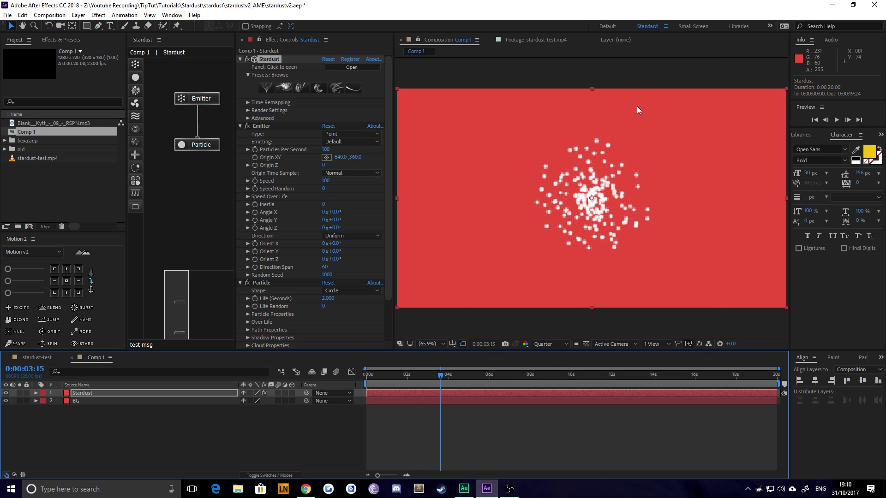
click(547, 344)
click(542, 360)
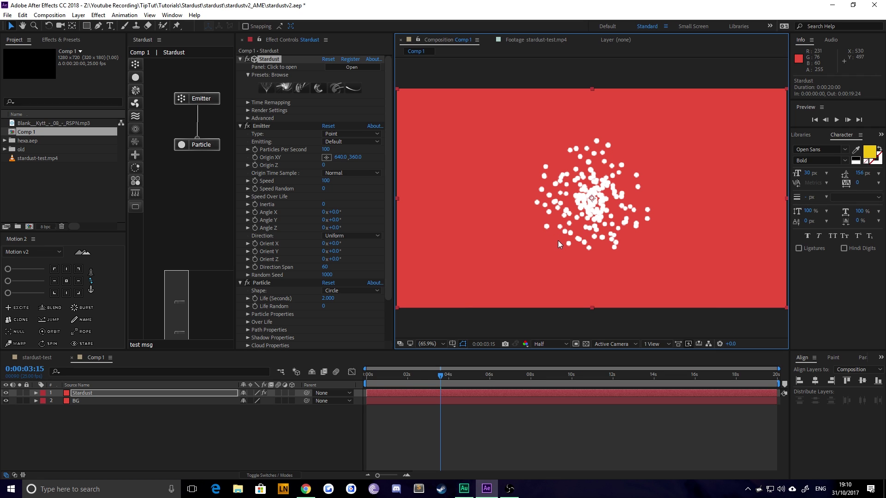
drag(377, 375, 479, 379)
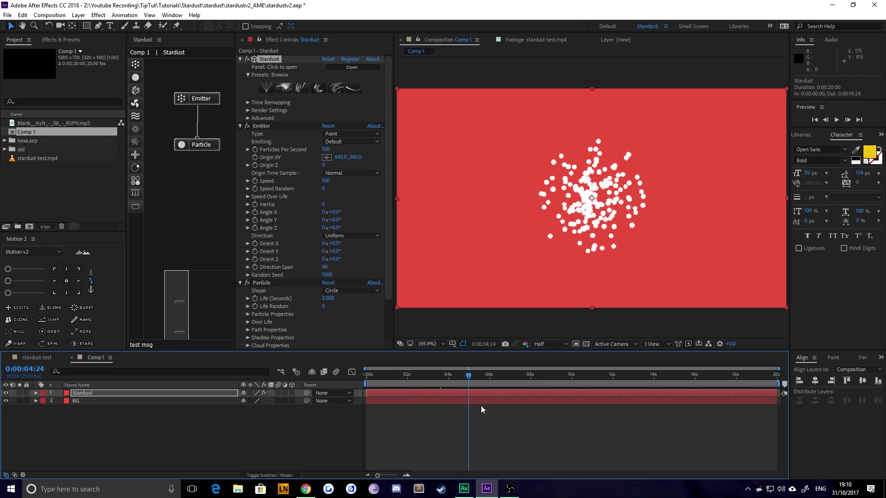
click(480, 405)
Widen the Stardust and Effect Controls panels to give the node graph and effect settings more room.
click(210, 114)
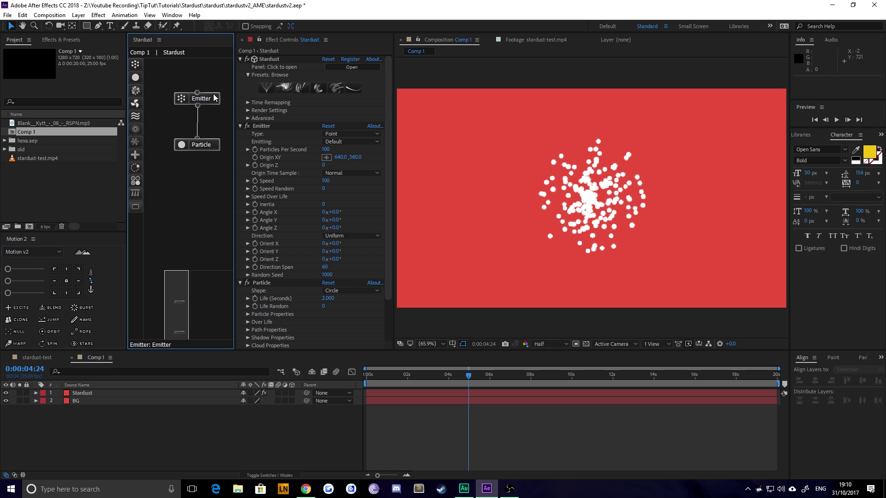
drag(234, 90, 247, 90)
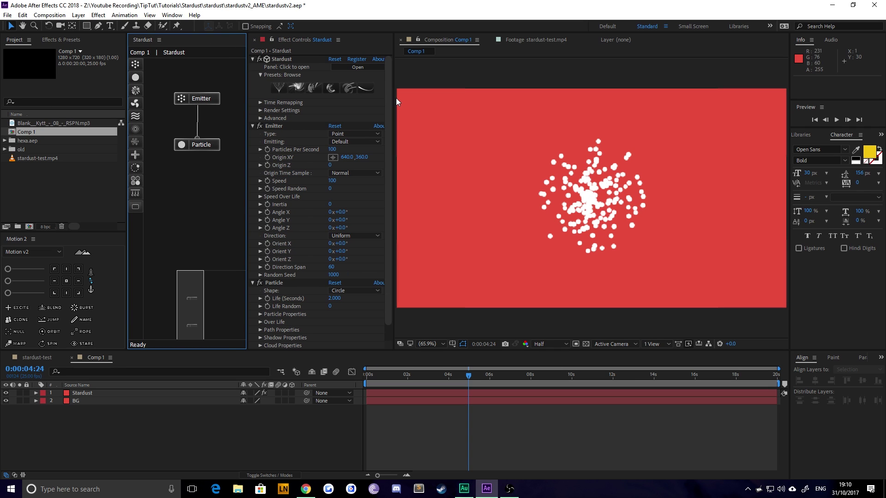
drag(395, 99, 401, 99)
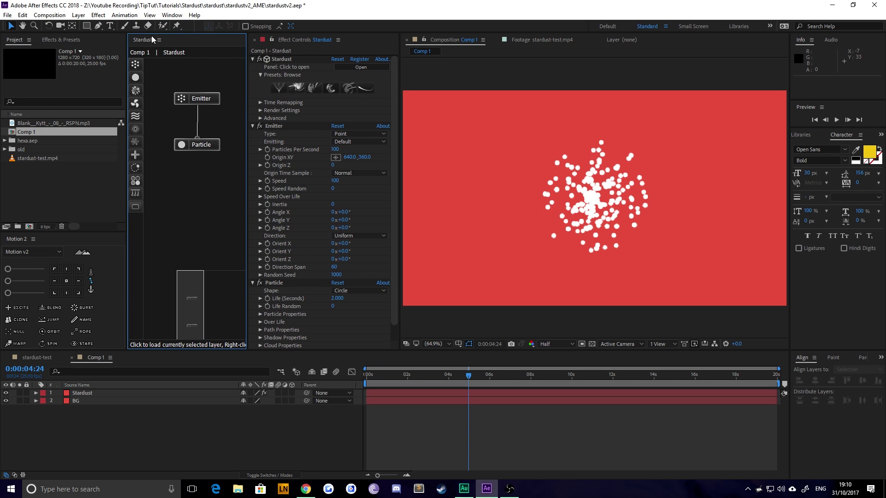
Examine the properties of the Emitter and Particle nodes in the Stardust node graph.
click(198, 99)
click(215, 142)
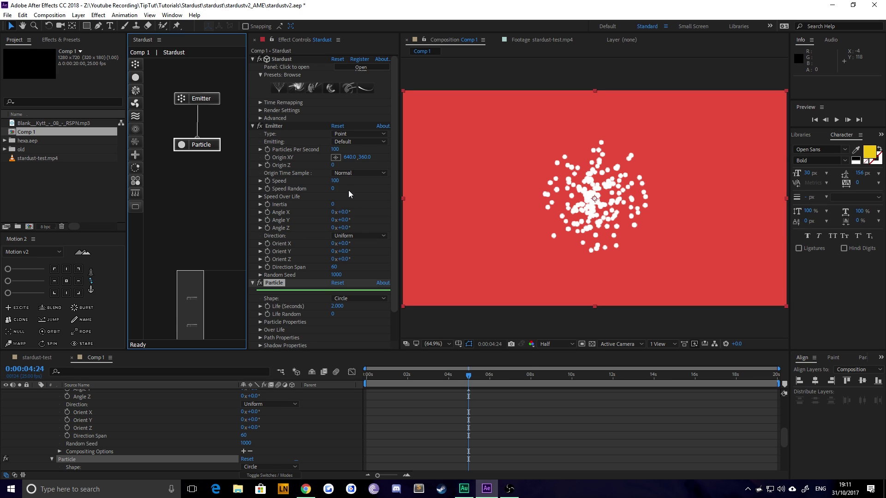
click(206, 102)
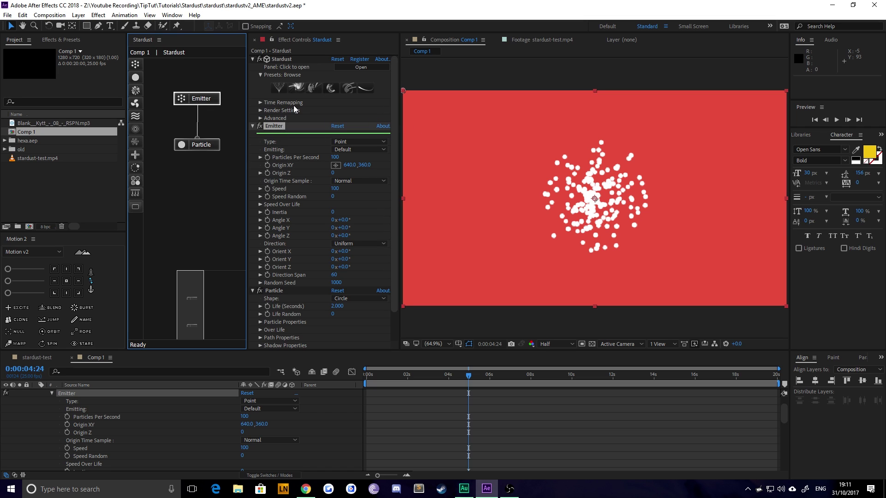
click(207, 146)
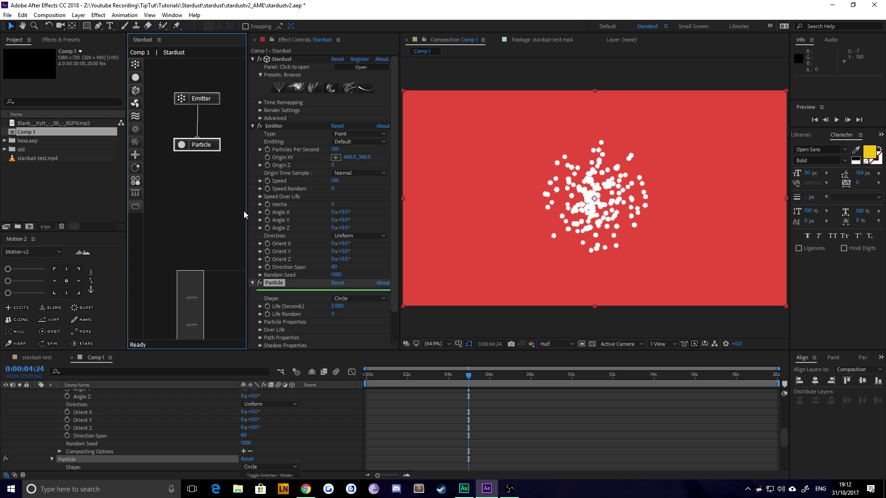
scroll(456, 441, up, 10)
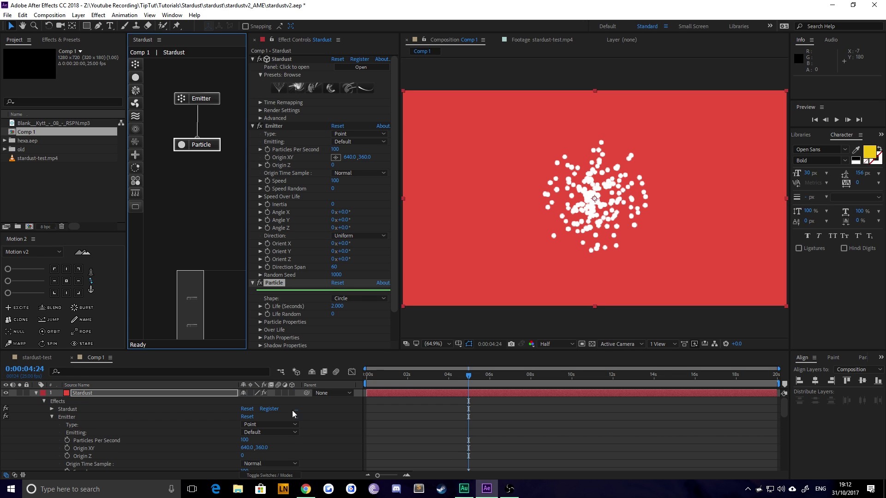
Browse the presets for the Stardust layer and select the Hive preset in the Hud folder.
click(98, 393)
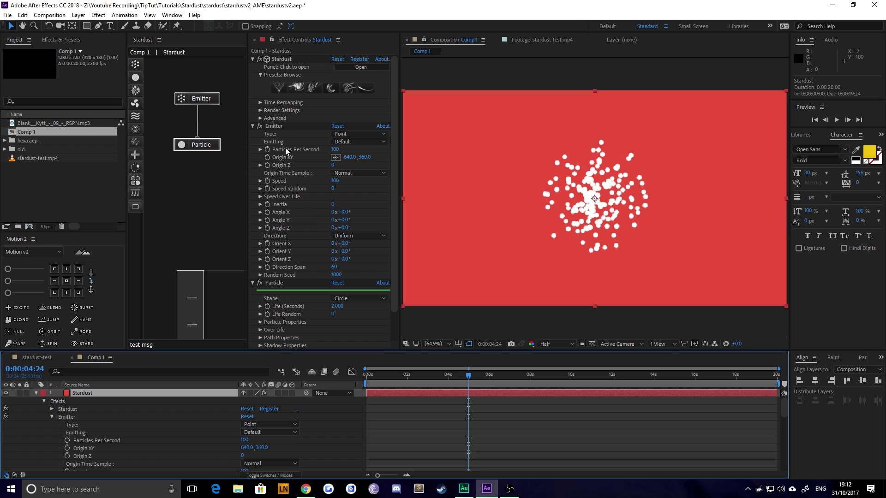
click(294, 88)
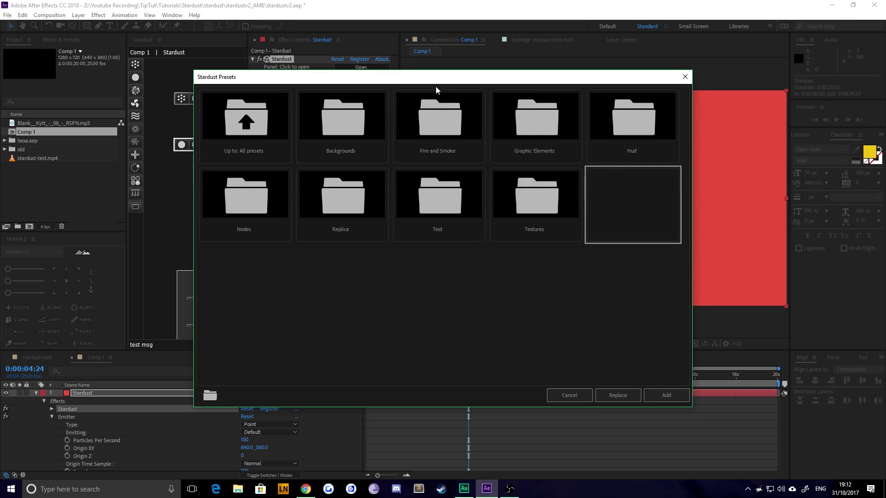
drag(439, 79, 349, 80)
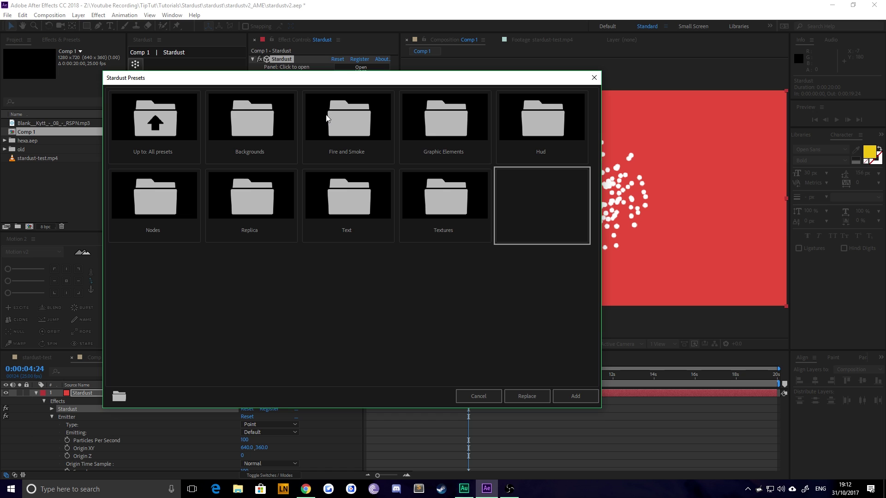
double_click(527, 128)
click(350, 267)
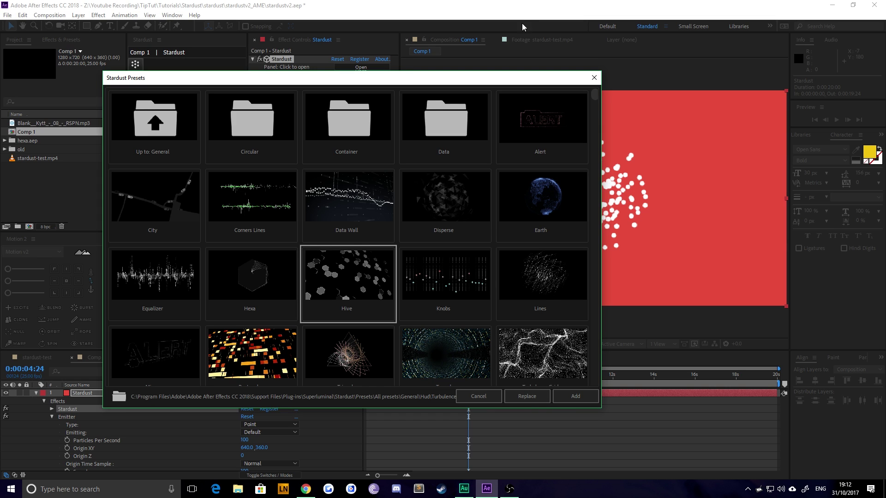
Replace the layer's current Stardust setup with the selected Hive preset.
drag(548, 79, 398, 78)
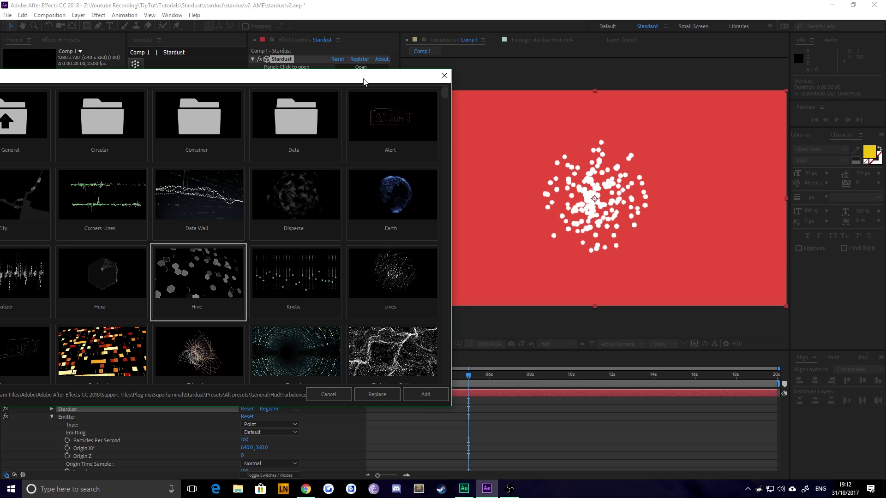
drag(365, 81, 639, 187)
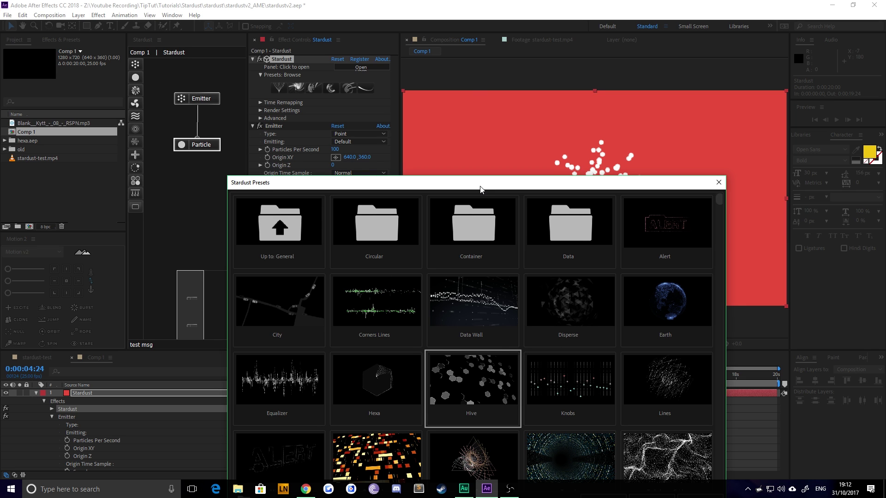
drag(482, 183, 433, 74)
click(595, 389)
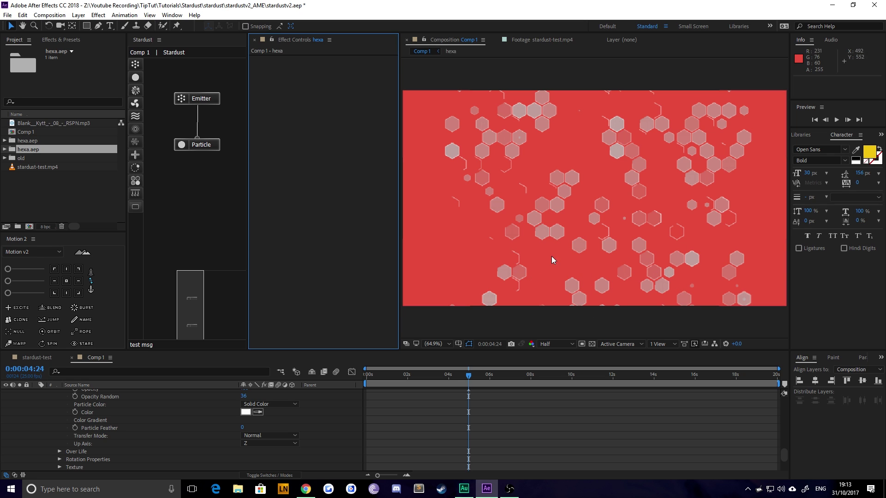
key(comma)
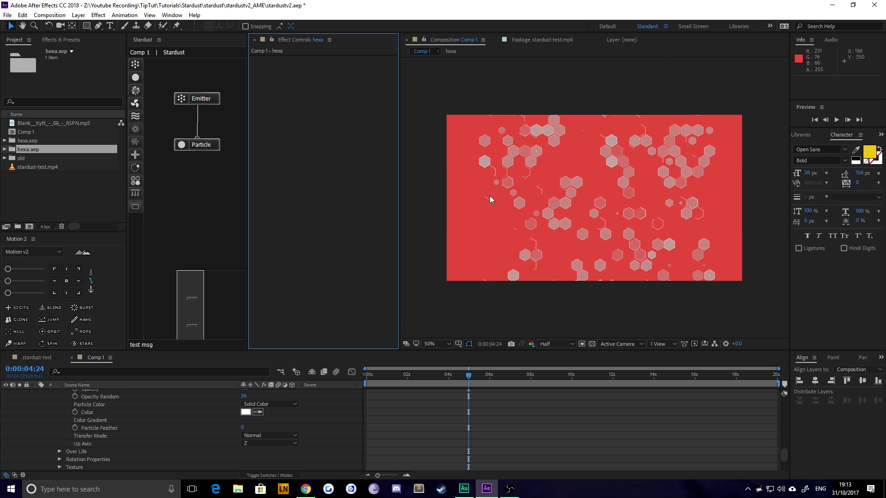
Preview the Hive preset's hexagon animation from the start of Comp 1.
drag(425, 374, 323, 391)
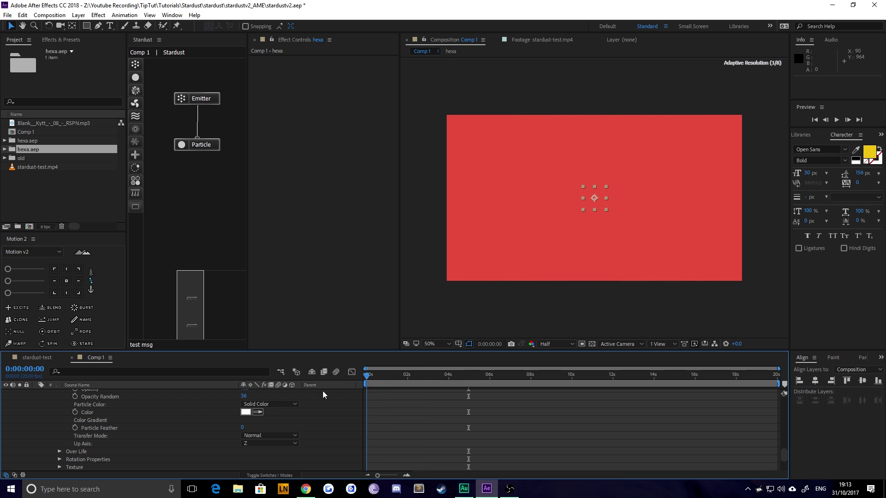
key(space)
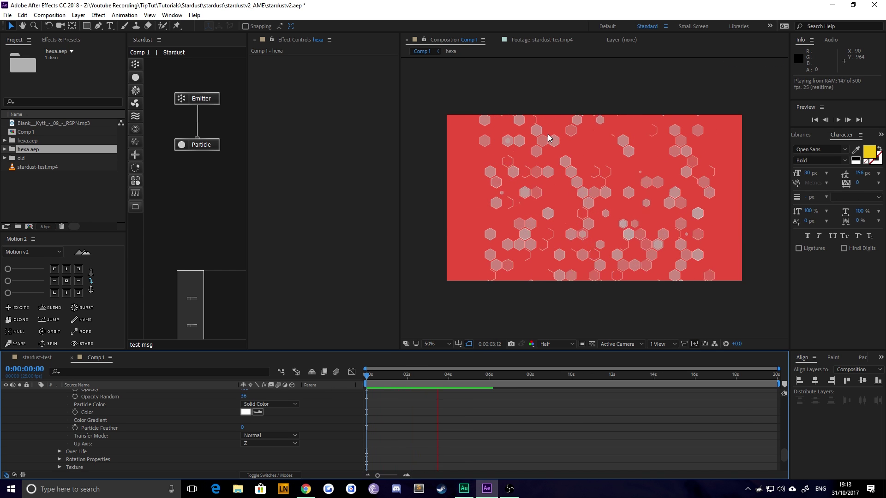
key(space)
Collapse the Stardust layer's expanded effect properties in the Comp 1 timeline.
scroll(107, 438, up, 8)
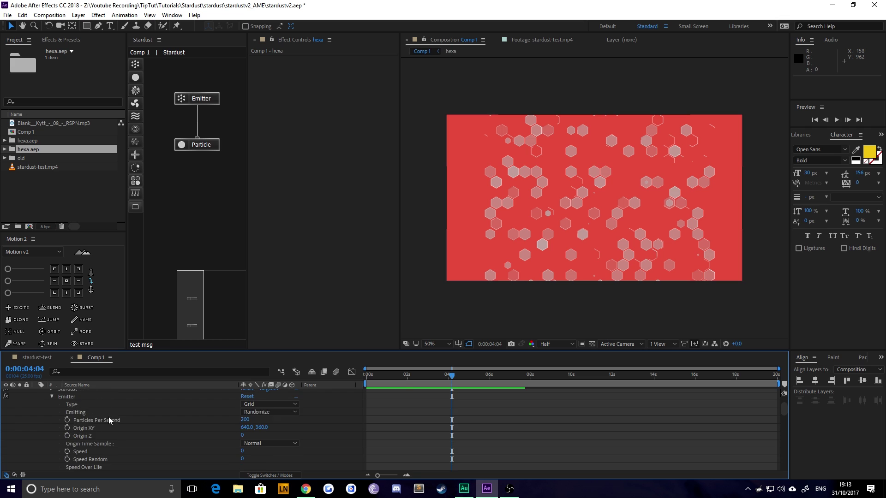
scroll(109, 421, up, 3)
click(80, 396)
key(u)
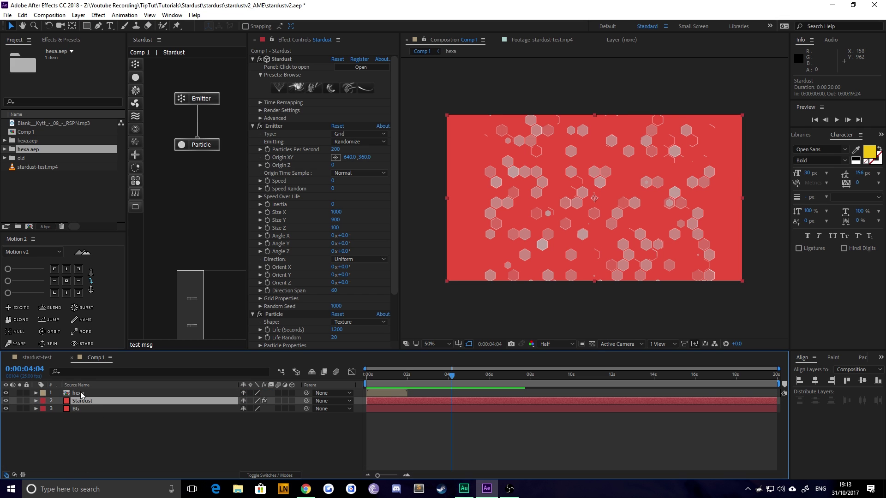
Open the hexa precomposition, show its full two-second timeline and scrub through the keyframes of its two shape layers.
click(79, 394)
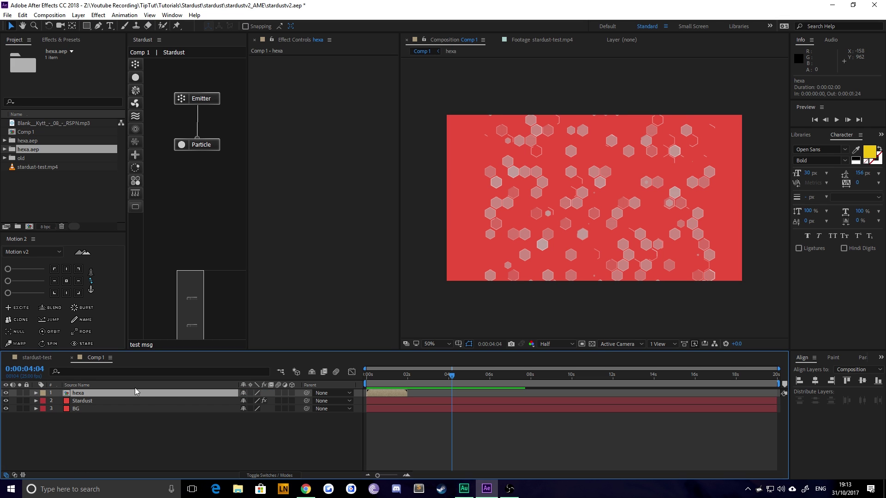
double_click(71, 396)
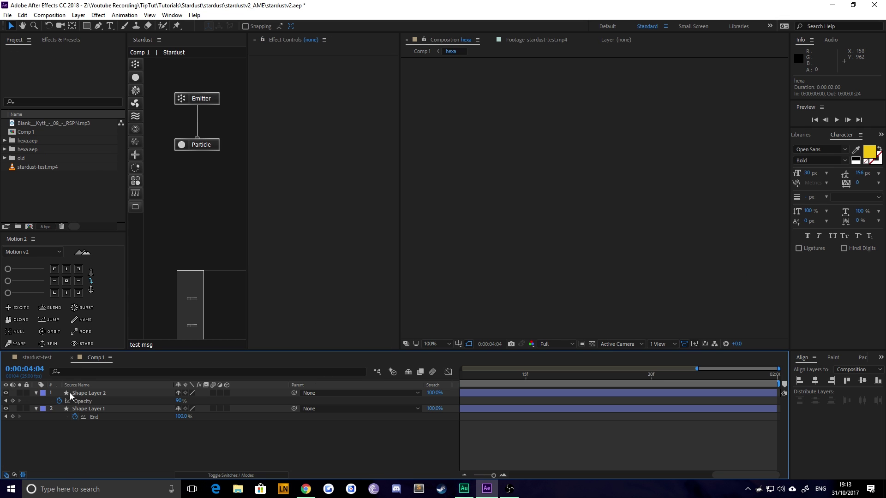
click(475, 475)
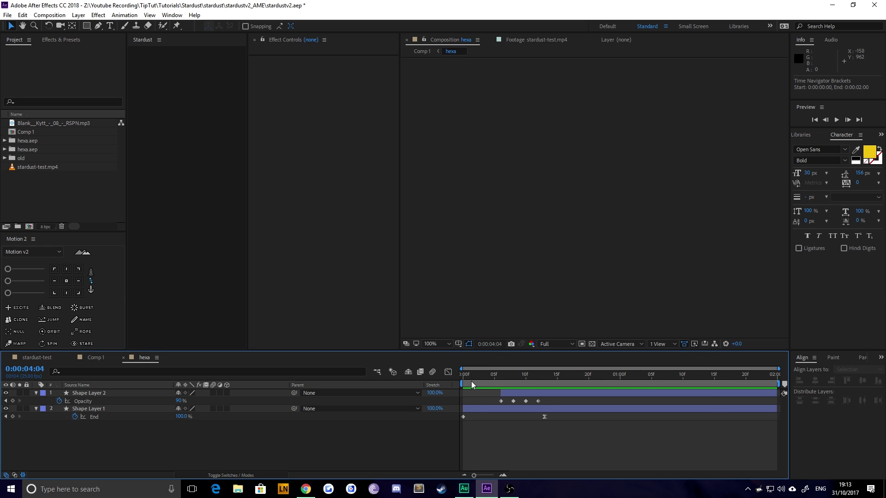
mouse_move(468, 378)
mouse_down()
mouse_move(501, 375)
mouse_move(451, 378)
mouse_move(701, 378)
mouse_move(519, 378)
mouse_move(458, 407)
mouse_move(528, 402)
mouse_move(511, 411)
mouse_up()
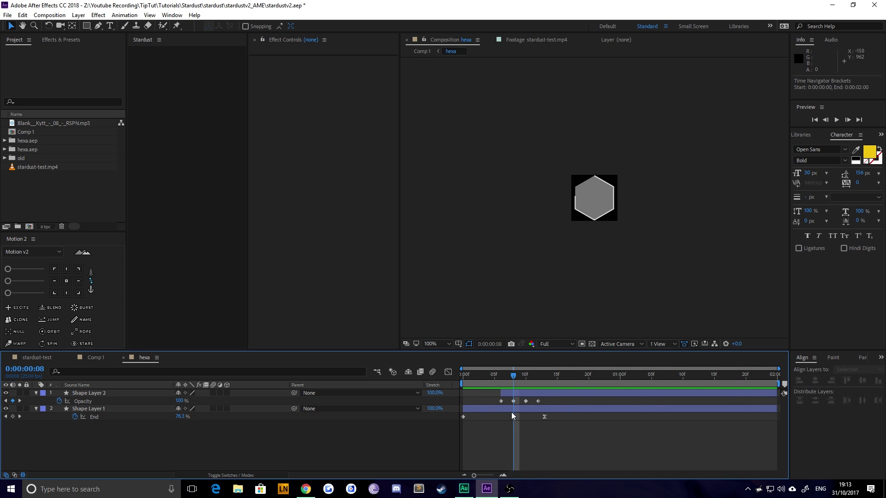
Review the hexagon background around the one-second mark in the stardust-test composition, and return to Comp 1.
click(46, 358)
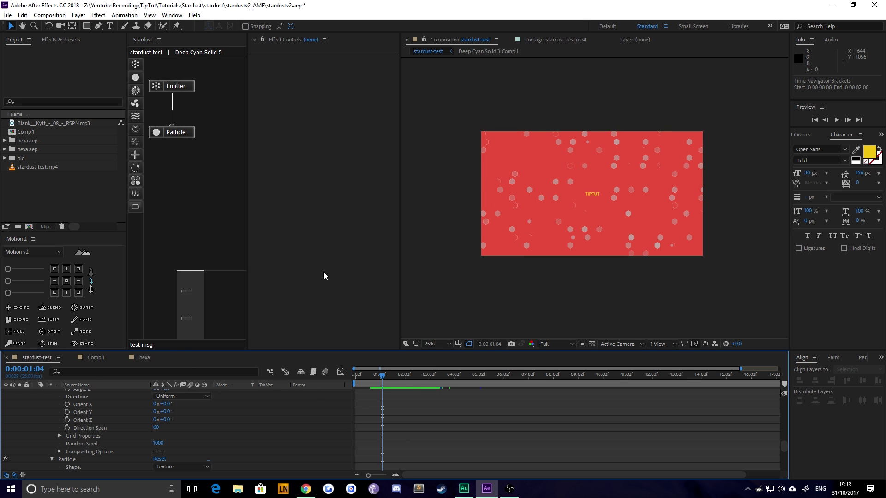
click(134, 358)
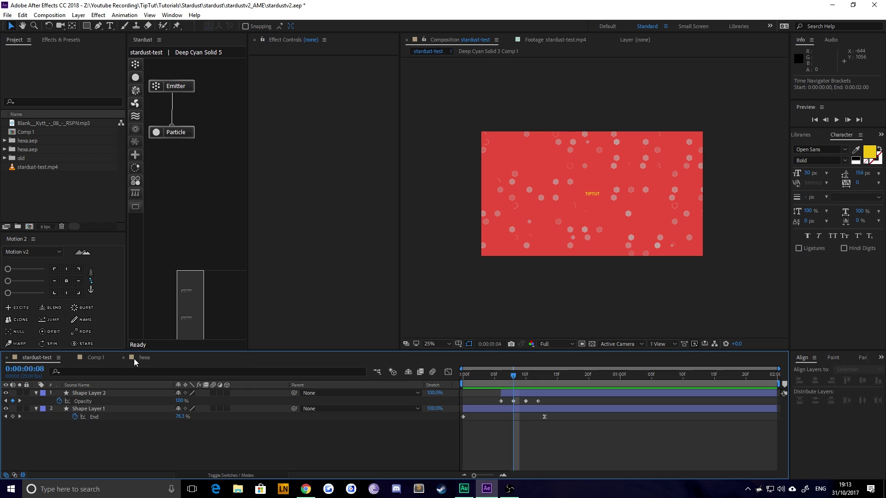
click(42, 357)
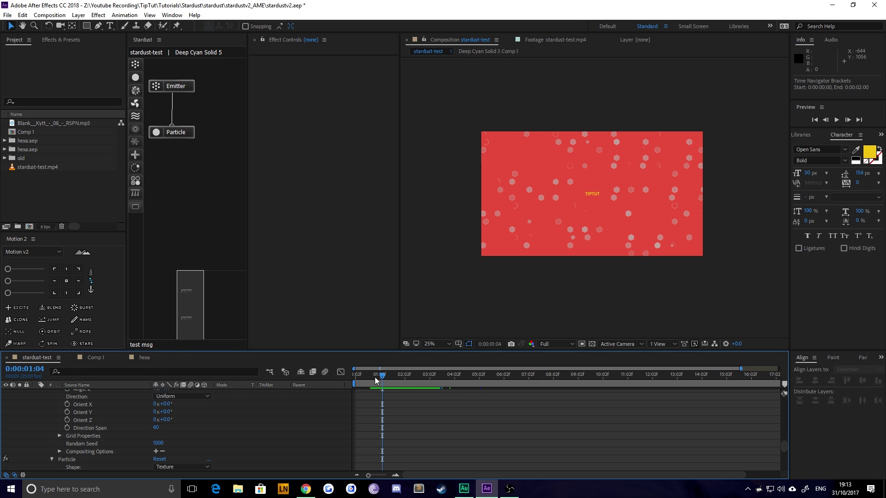
mouse_move(376, 379)
mouse_down()
mouse_move(366, 375)
mouse_move(387, 377)
mouse_up()
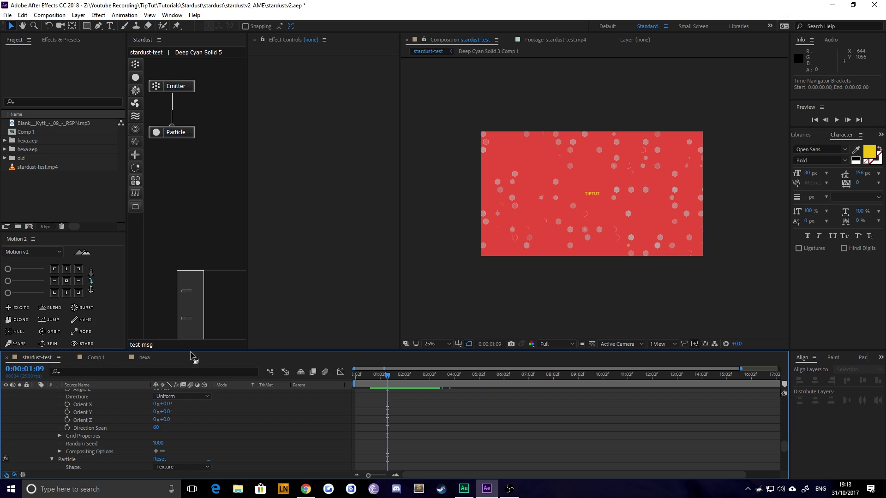
click(80, 359)
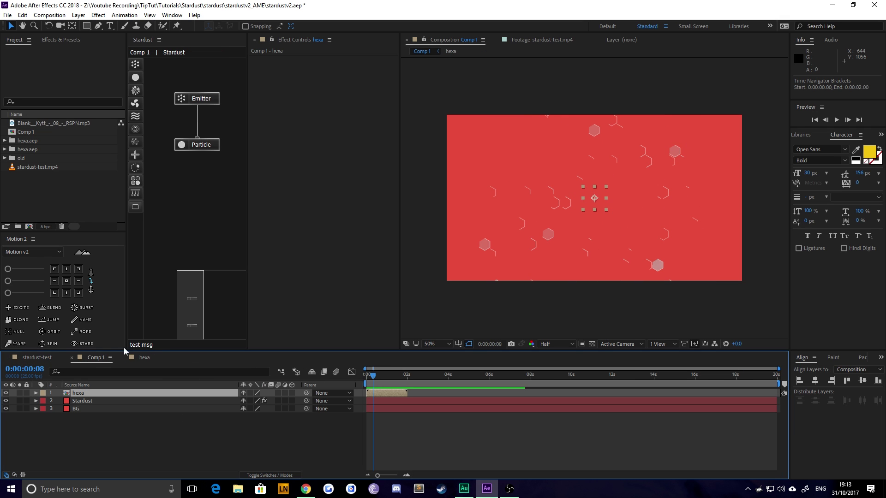
Move both hexa.aep folders into the old folder in the project.
click(25, 175)
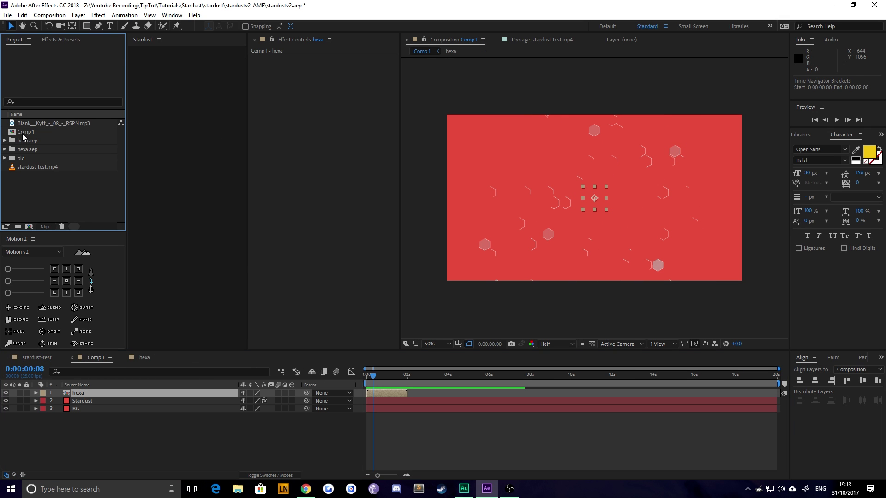
click(22, 133)
click(23, 140)
shift+click(25, 149)
mouse_move(26, 149)
mouse_down()
mouse_move(23, 160)
mouse_move(26, 140)
mouse_up()
click(24, 149)
Rename the composition Comp 1 as main-tut.
click(26, 132)
key(Return)
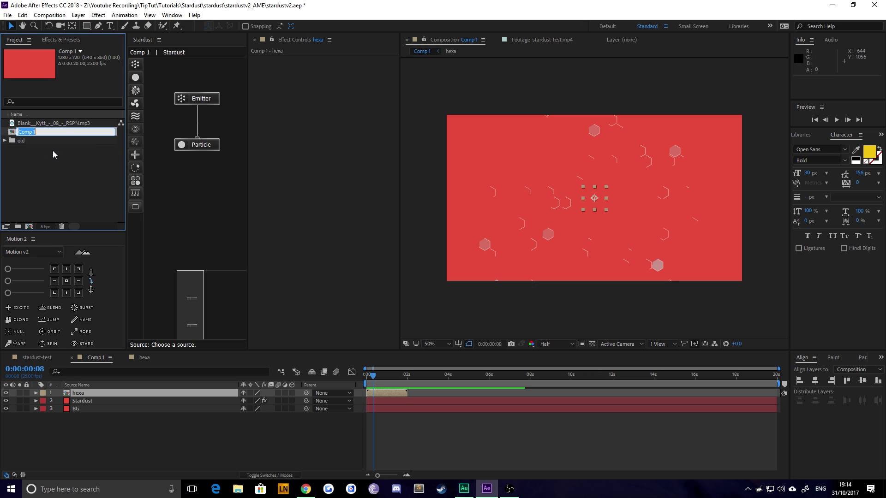
text(main-tut)
key(Return)
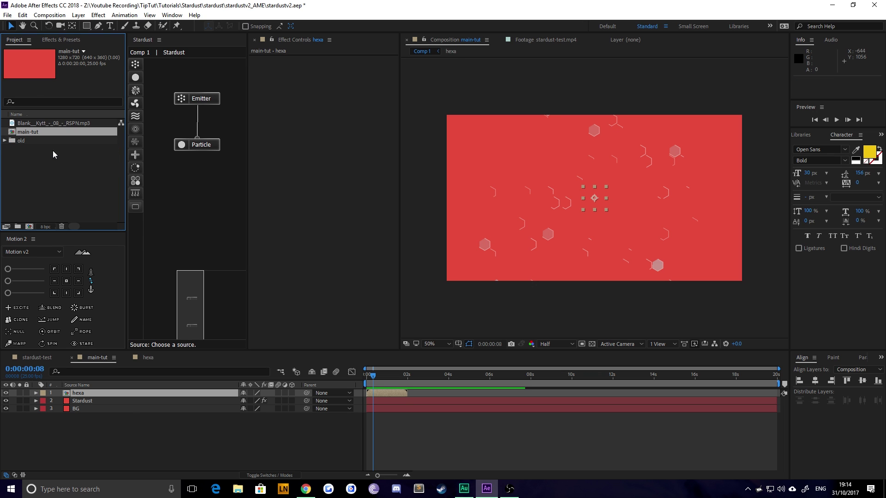
click(52, 159)
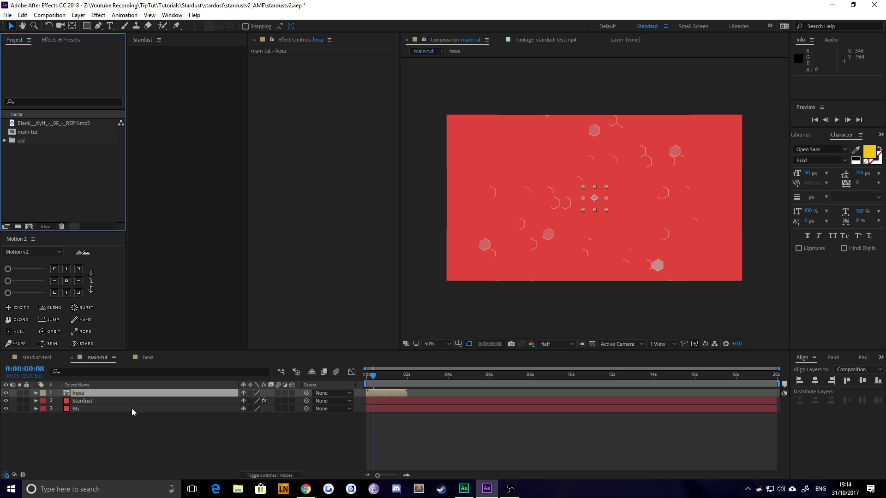
Set the Stardust emitter's Size X to 1700 and Size Y to 1080 to spread the hexagons across the frame.
click(97, 401)
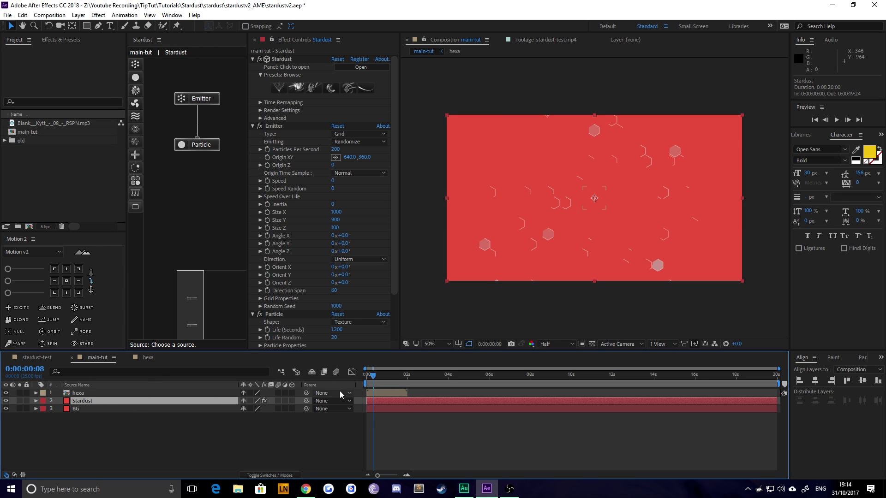
click(400, 375)
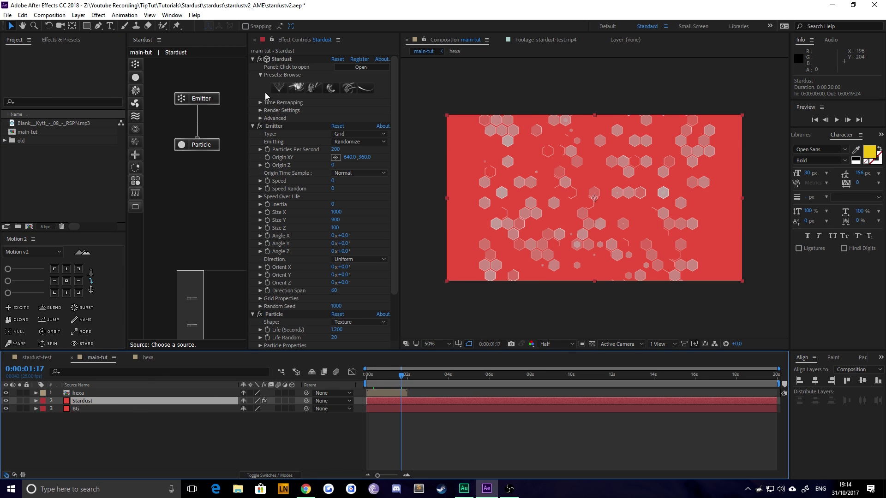
click(199, 98)
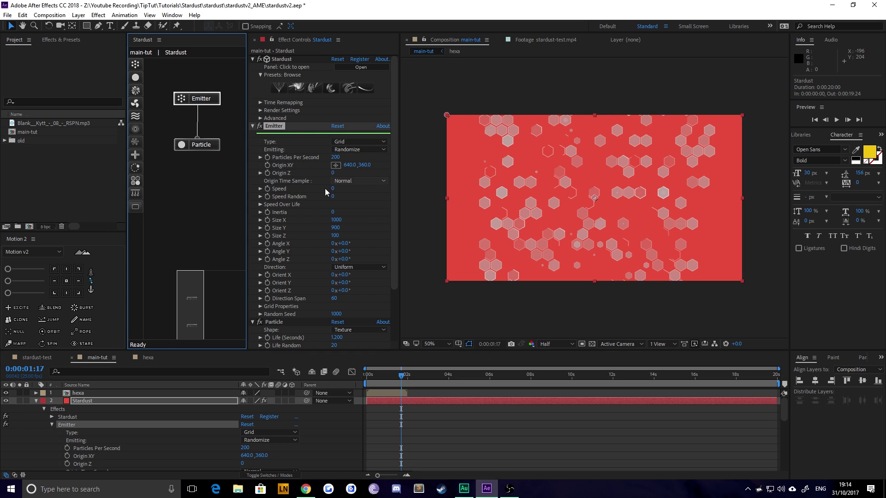
scroll(306, 171, down, 1)
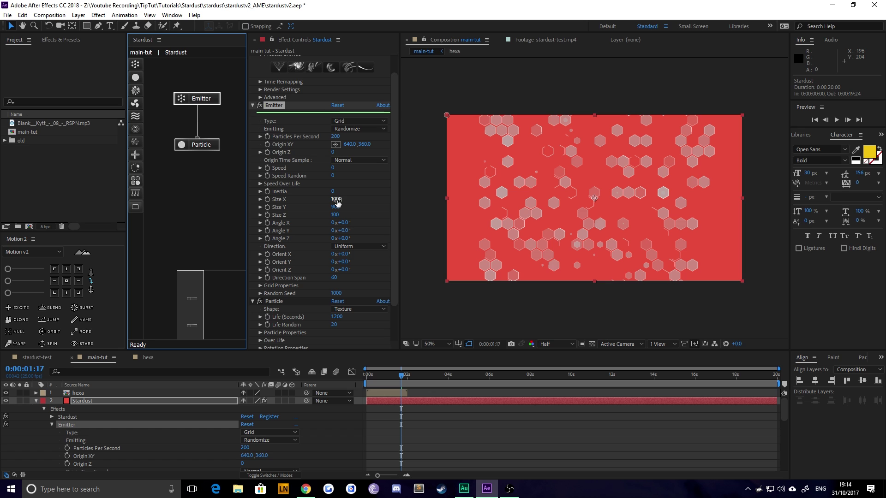
click(197, 143)
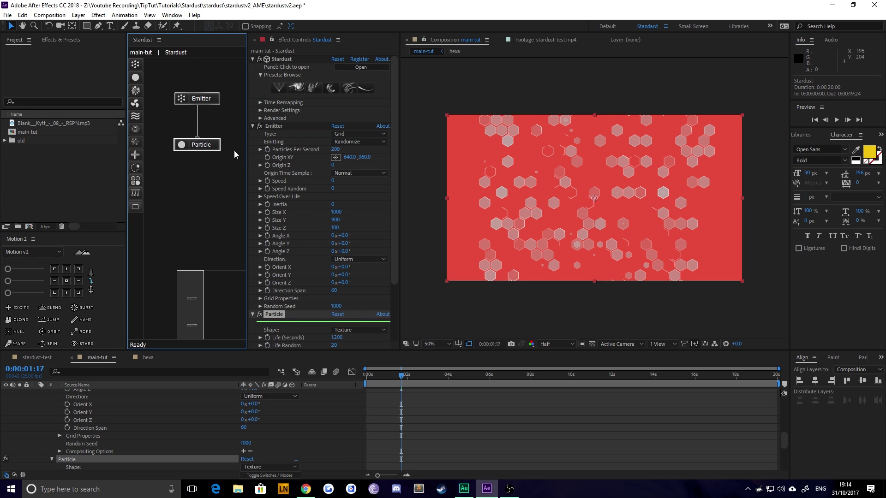
click(189, 97)
drag(336, 220, 367, 223)
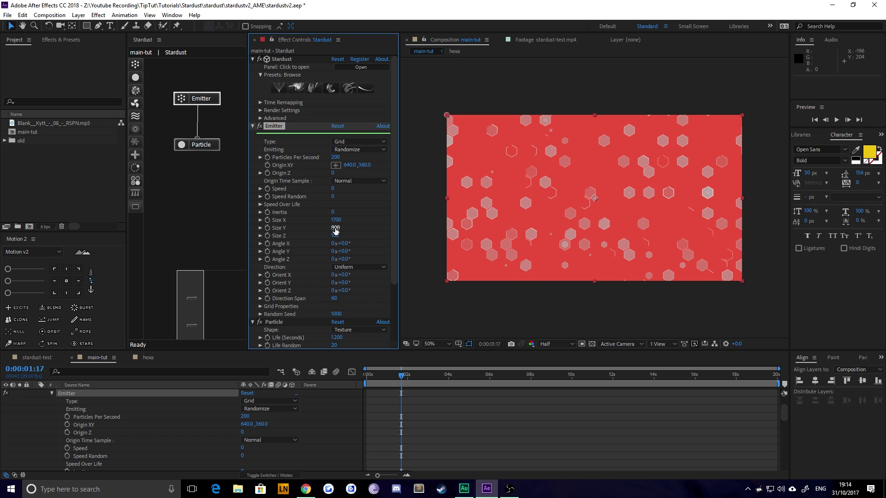
drag(336, 227, 344, 228)
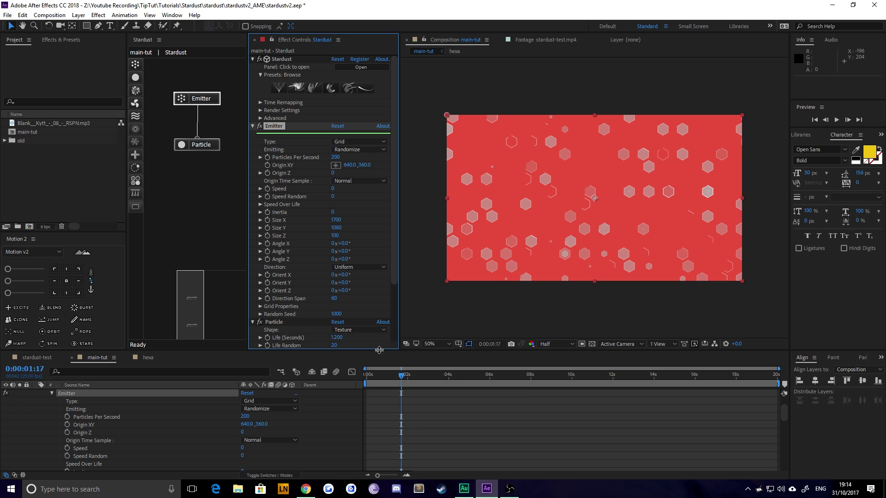
Preview the resized hexagon grid from the start of main-tut, undoing the accidental work area trim first.
click(344, 375)
key(Home)
key(n)
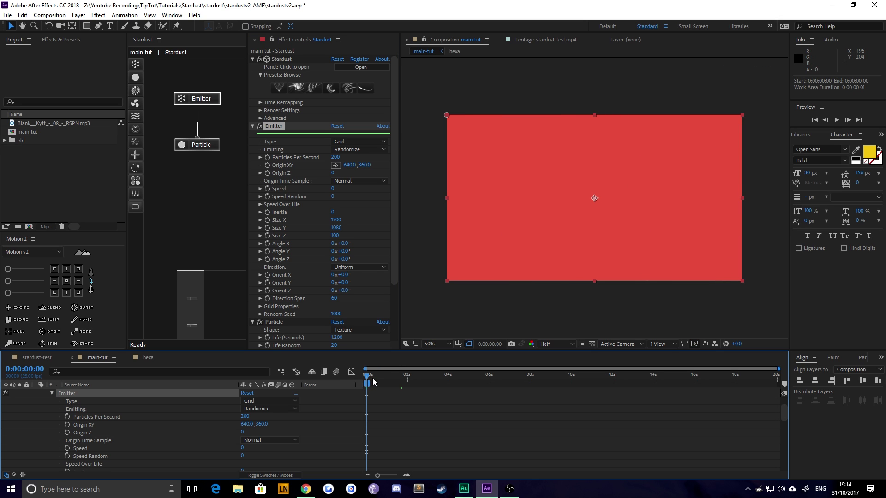
key(ctrl+z)
key(space)
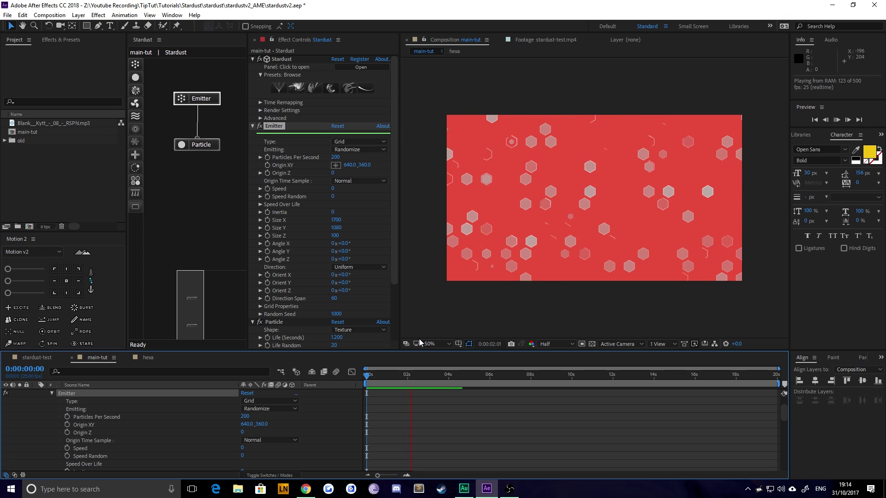
key(space)
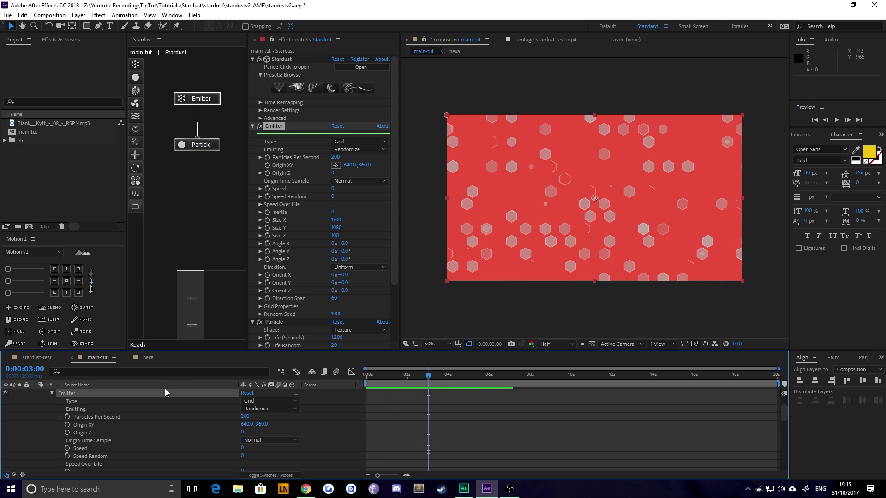
Collapse the Stardust layer's Emitter properties in the main-tut timeline.
scroll(141, 387, up, 2)
click(103, 401)
key(u)
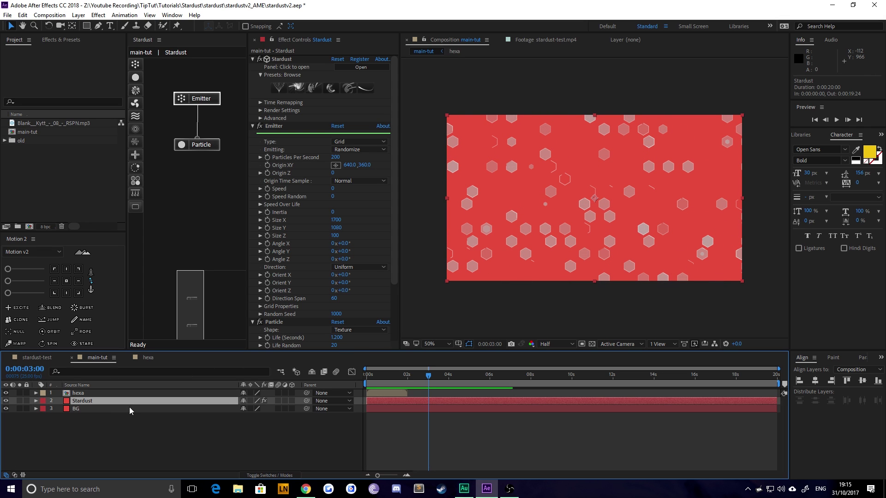
Add Blank__Kytt_-_08_-_RSPN.mp3 beneath the BG layer in main-tut and display its audio waveform.
click(137, 432)
drag(42, 123, 131, 446)
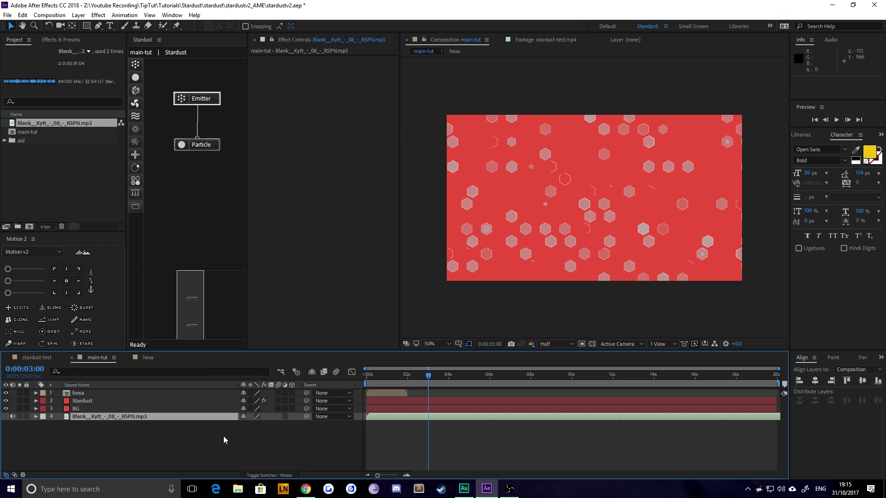
key(l)
key(l)
Play main-tut with the music from the start, and set the current time to 0:00:03:13 where the waveform jumps.
drag(386, 374, 371, 377)
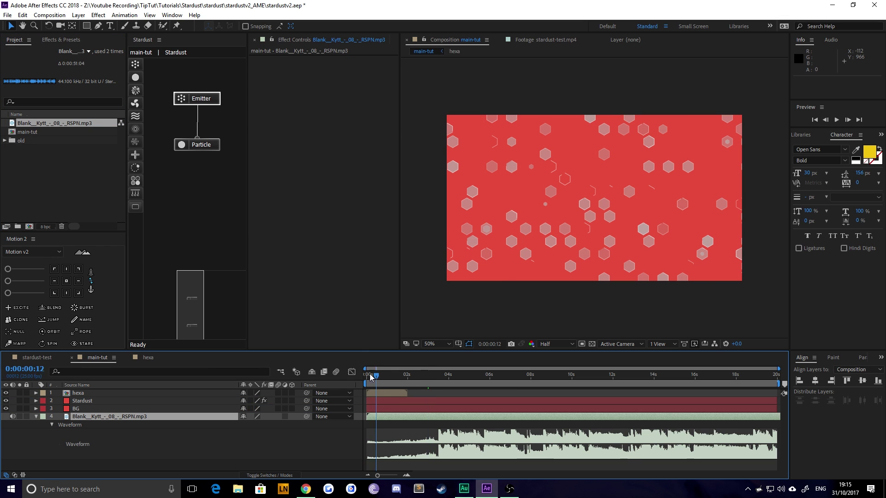
key(space)
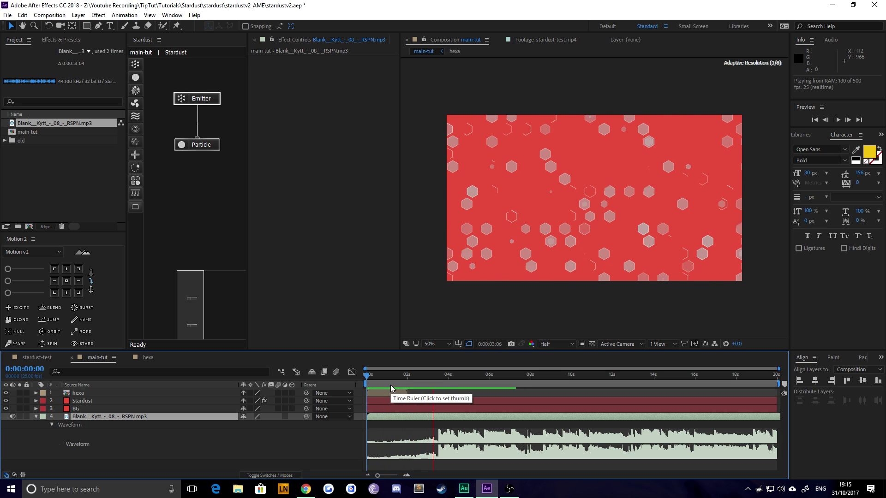
key(space)
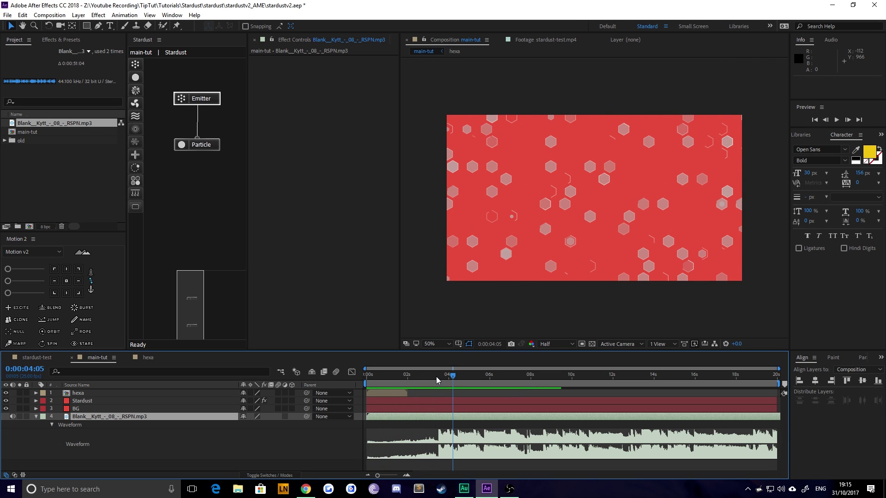
click(437, 379)
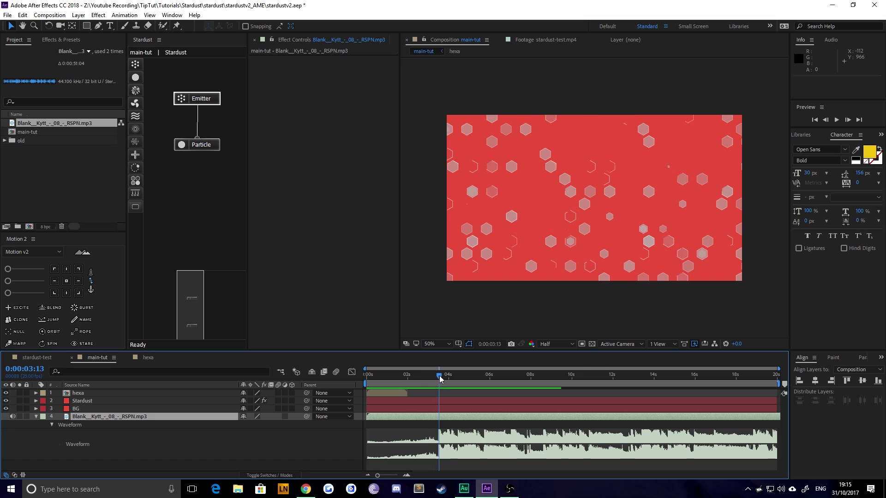
Examine the stardust-test composition between about 0:00:01:12 and 0:00:03:15 to see the title animation, and return to main-tut.
click(46, 358)
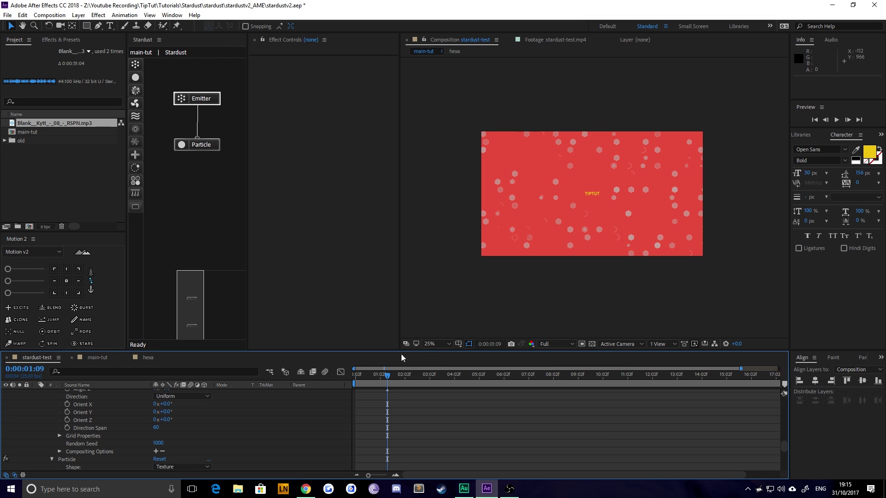
drag(357, 375, 442, 394)
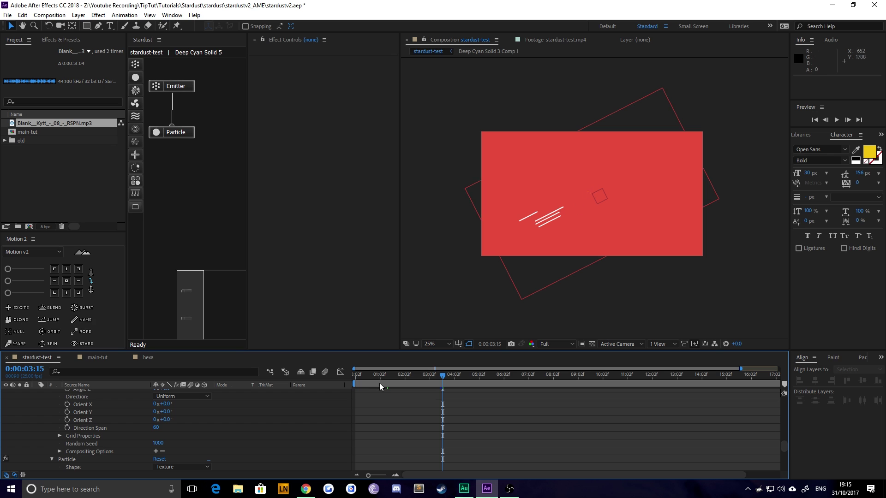
drag(380, 383, 390, 383)
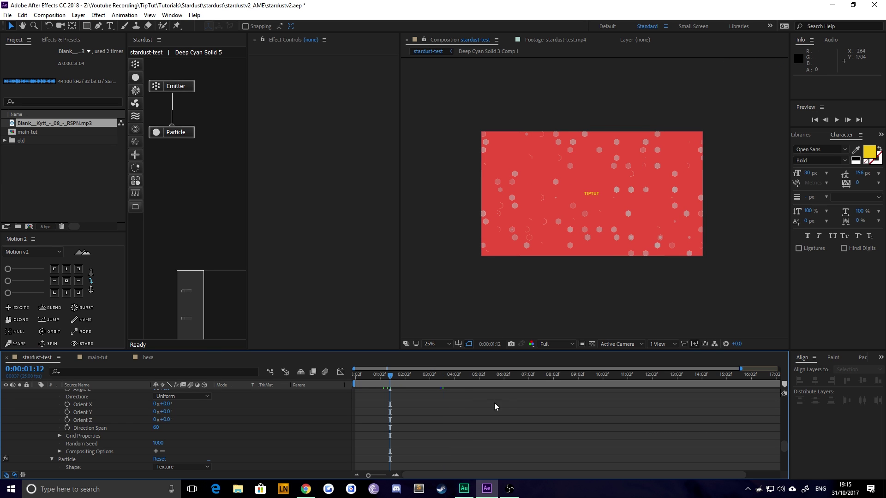
click(96, 358)
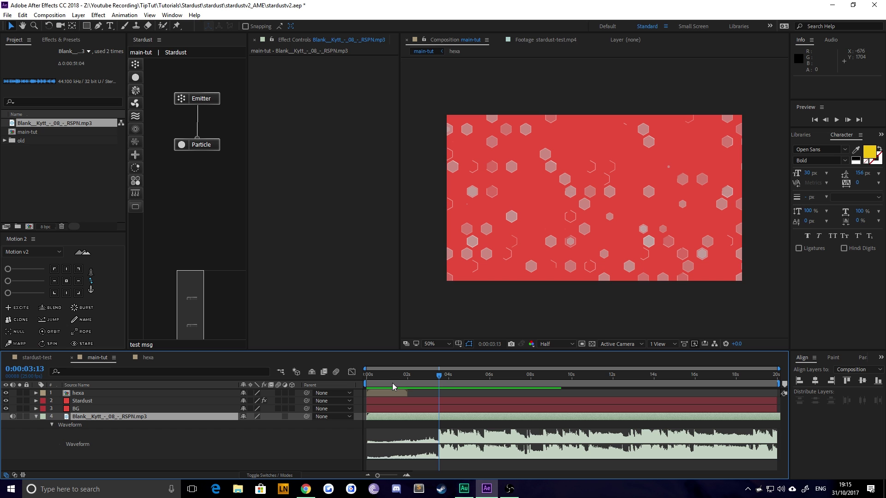
Add a TIPTUT text layer at the start of main-tut and move it to the top of the layer stack.
drag(382, 377, 358, 397)
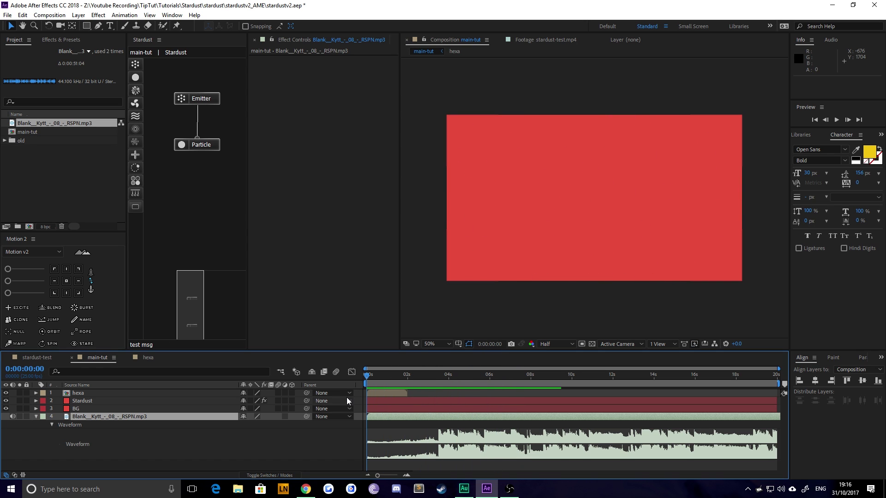
key(ctrl+t)
click(497, 183)
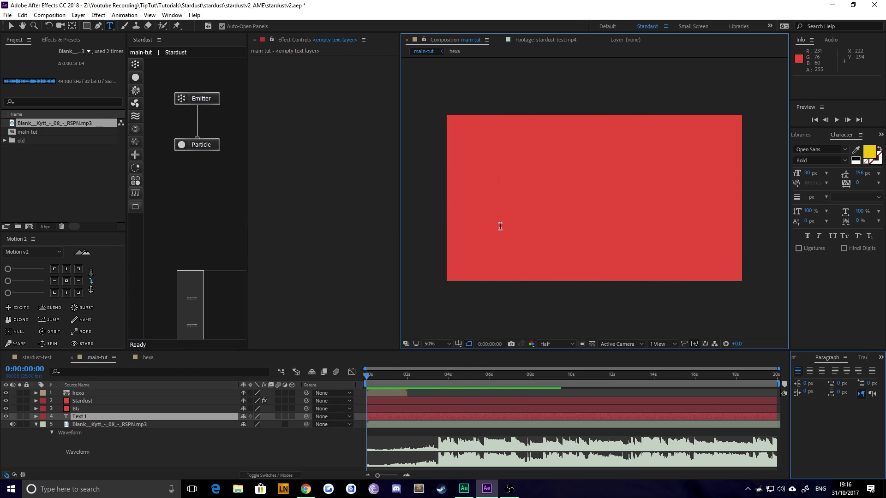
text(TIPTUT)
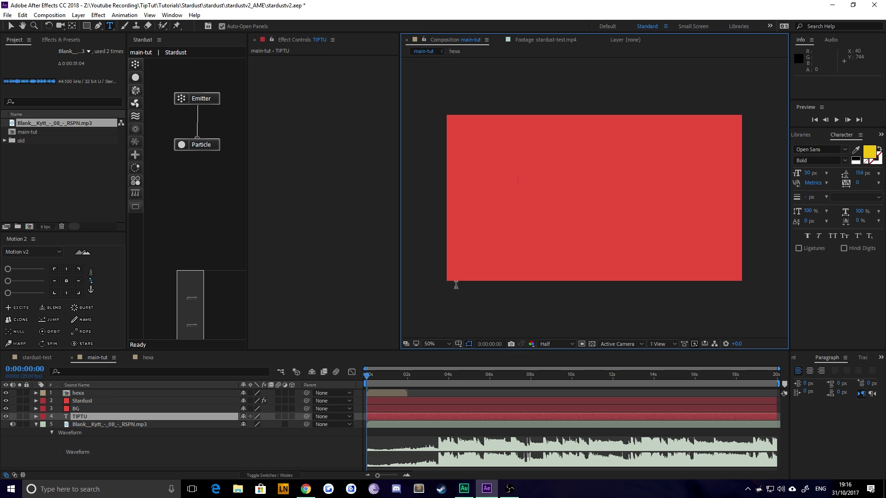
click(10, 26)
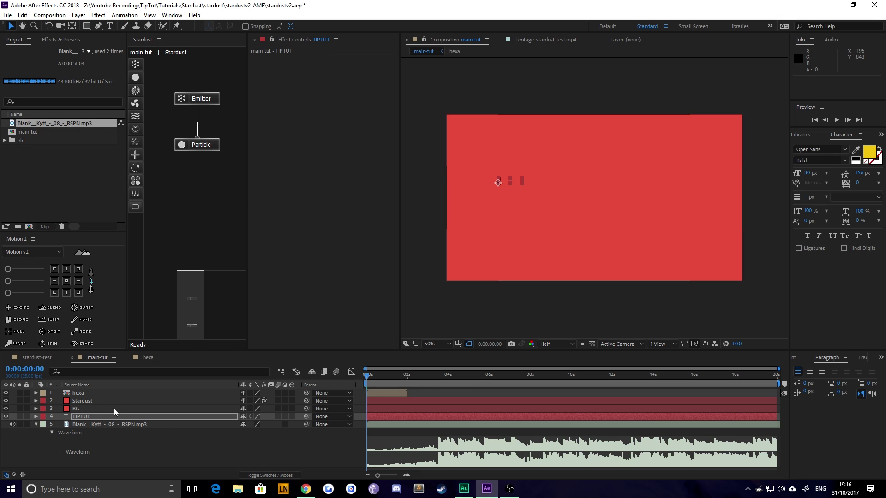
key(ctrl+bracketright)
key(ctrl+bracketright)
key(ctrl+bracketright)
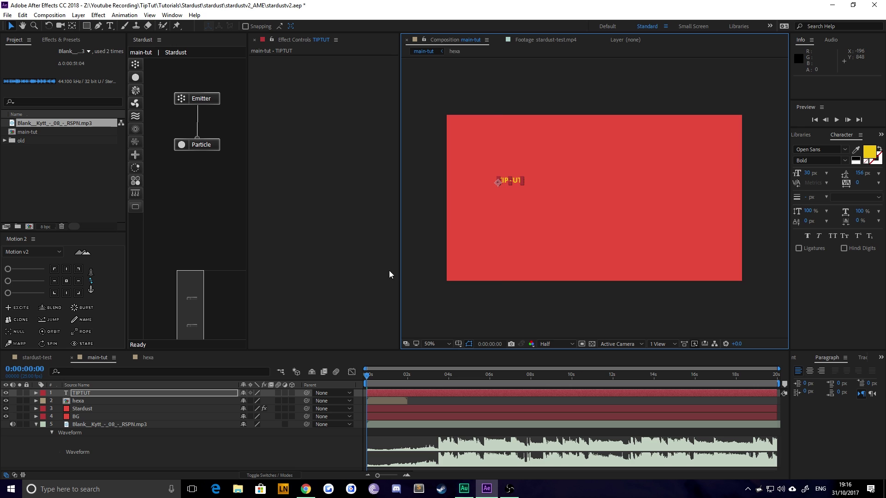
Centre the TIPTUT layer's anchor point on its text and align the layer to the centre of the composition.
click(429, 231)
click(504, 181)
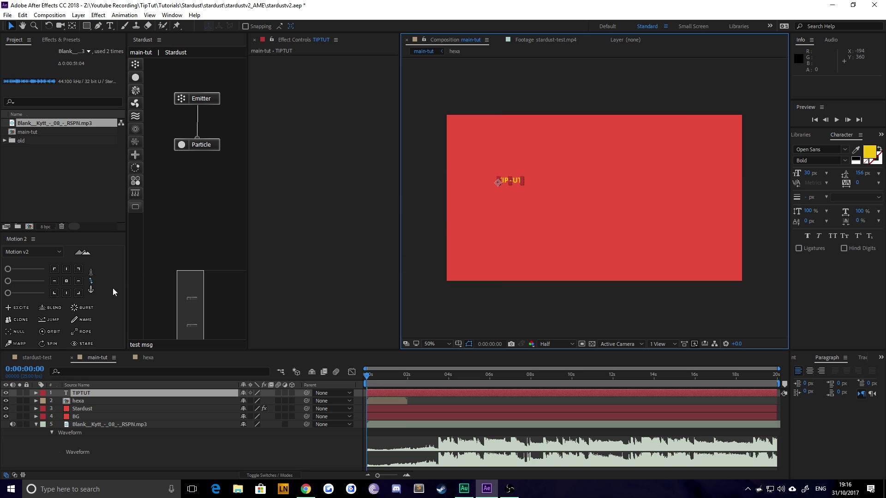
click(66, 281)
click(797, 359)
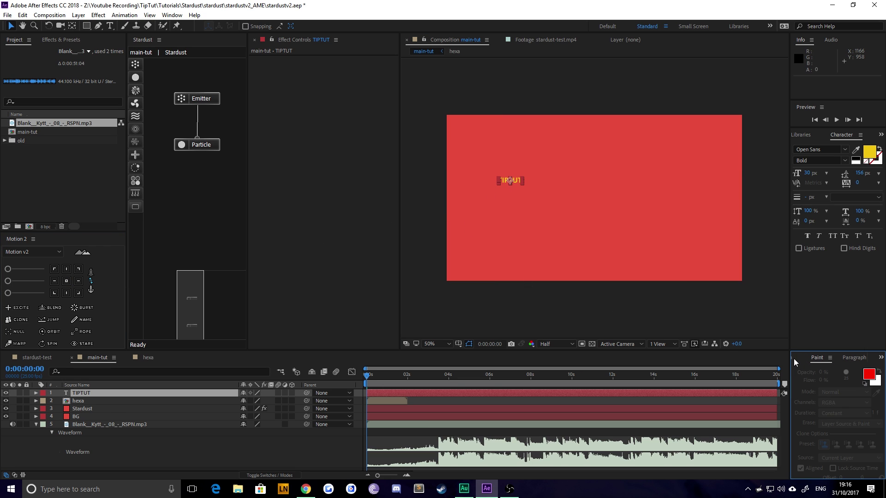
click(796, 359)
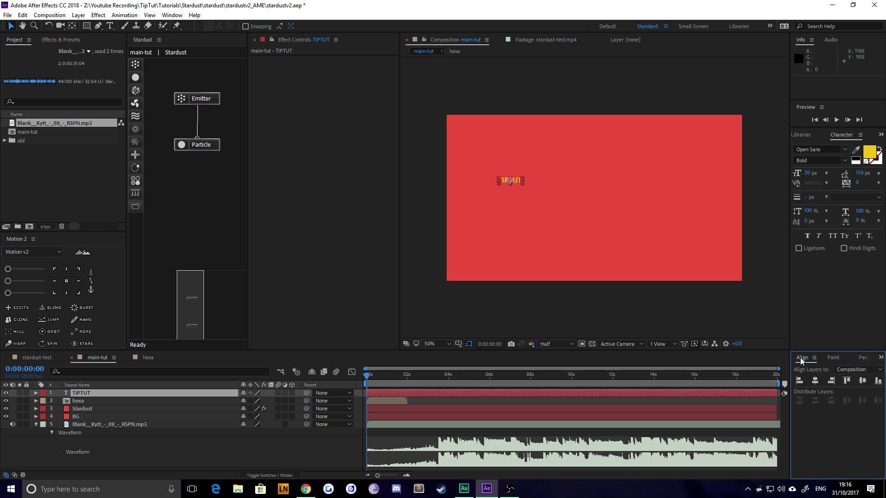
click(815, 380)
click(844, 380)
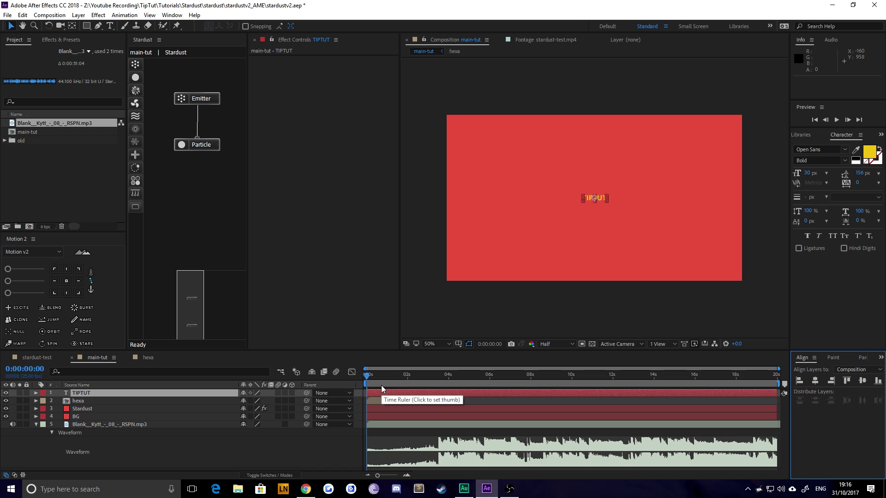
Add the expression wiggle(1,50) to the TIPTUT layer's Position.
key(p)
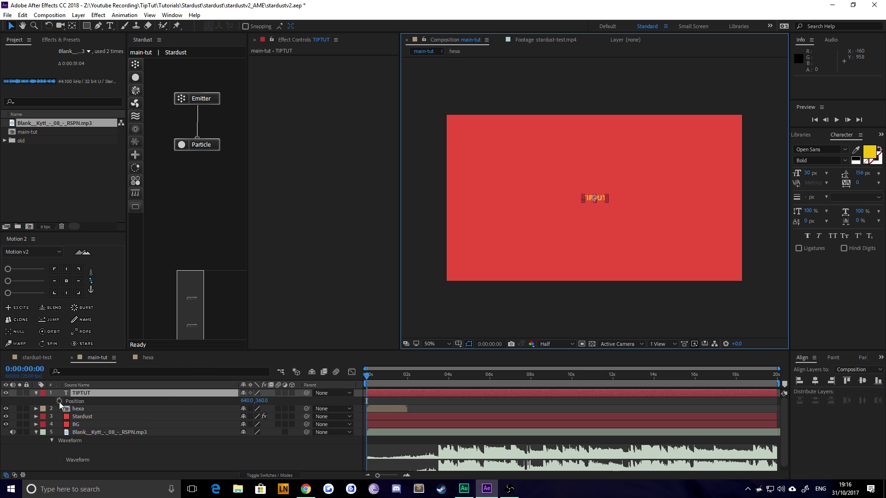
alt+click(59, 401)
text(wiggle()
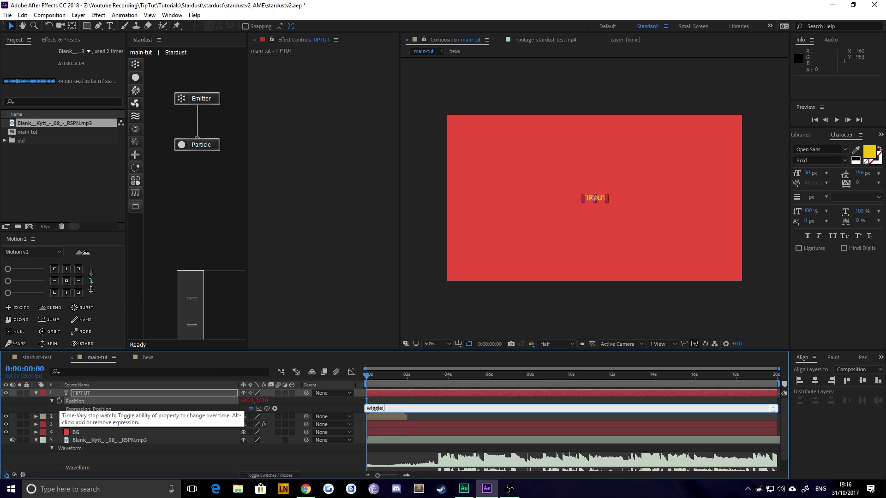
text(1,50)
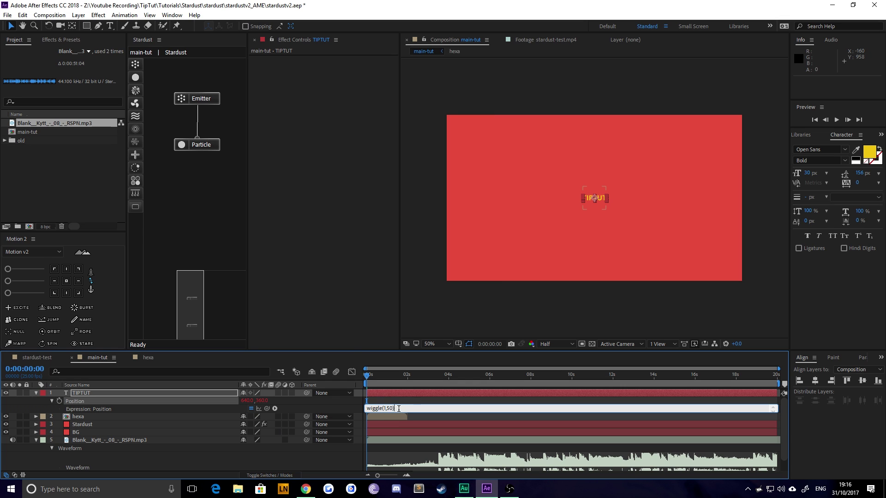
click(74, 411)
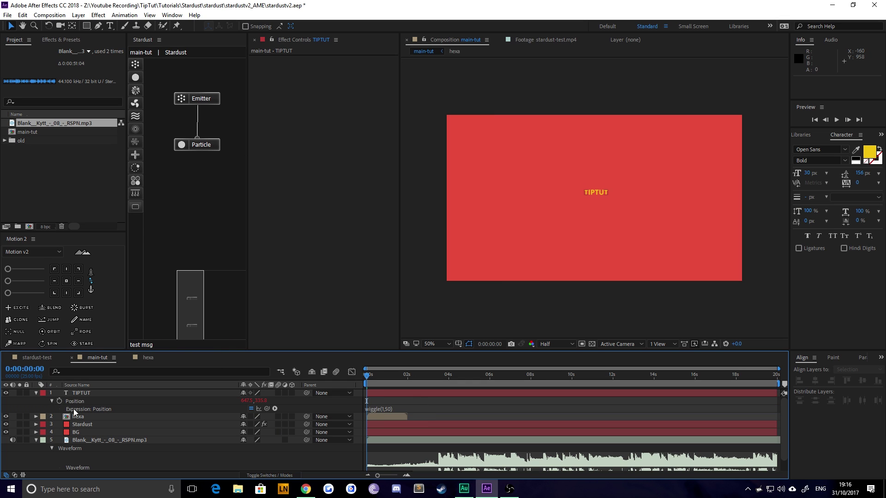
Apply two Slider Control effects to the TIPTUT layer.
click(79, 394)
click(99, 15)
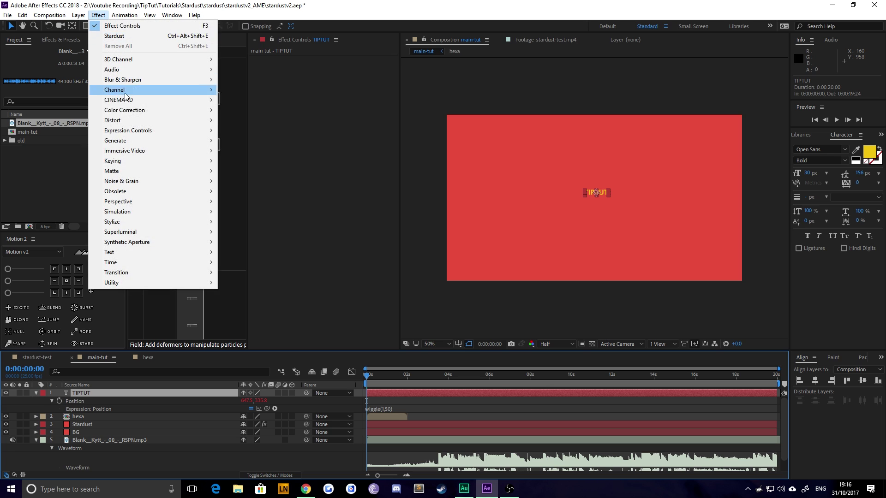
mouse_move(168, 131)
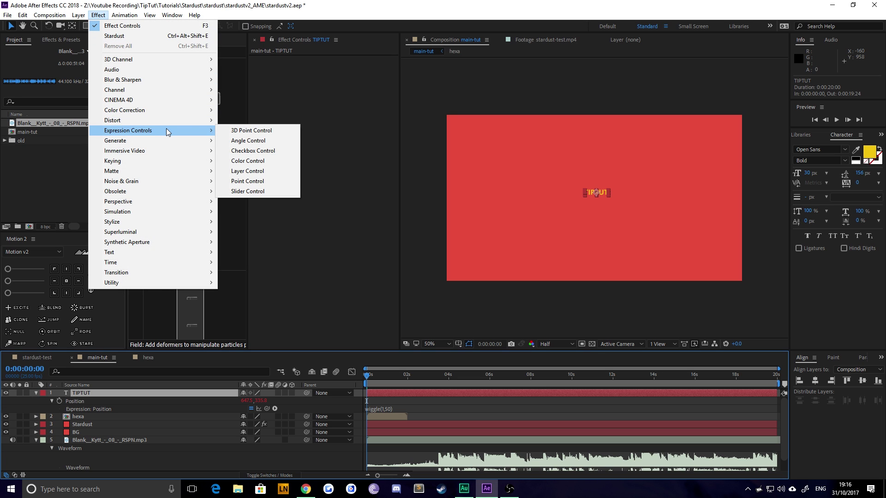
click(248, 190)
key(ctrl+d)
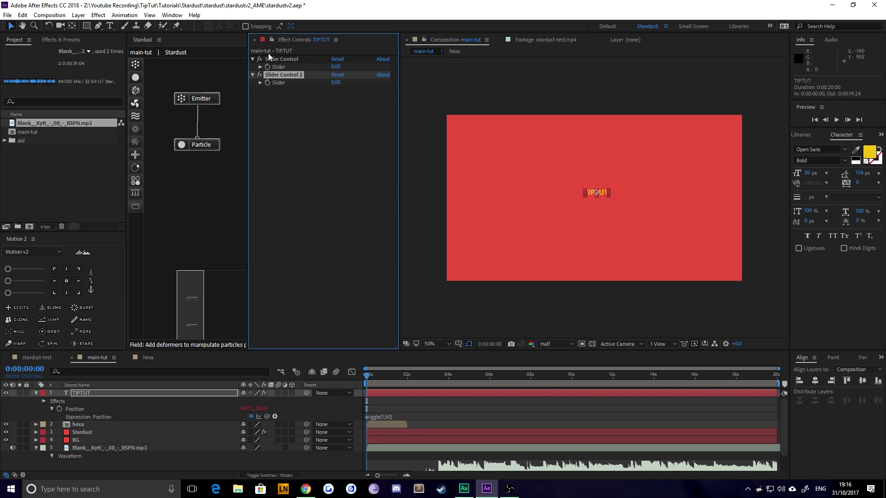
Rename the TIPTUT layer's two slider controls Freq and Int.
click(276, 60)
key(Return)
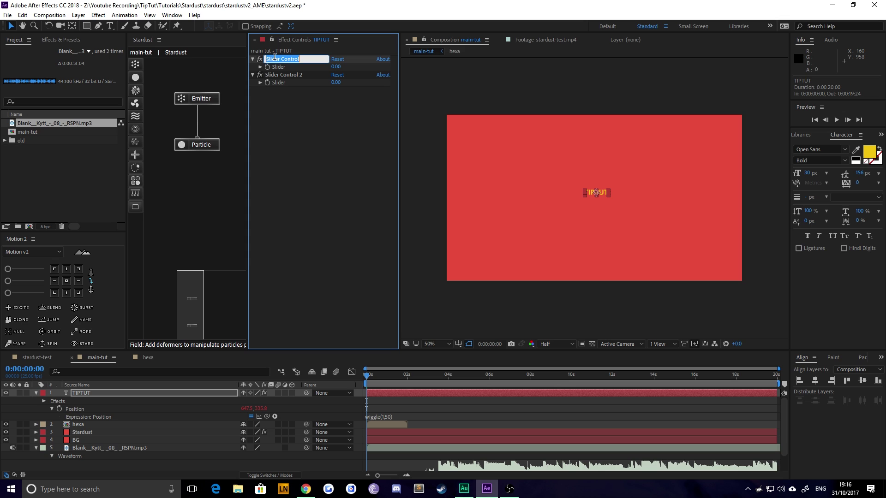
text(Freq)
key(Return)
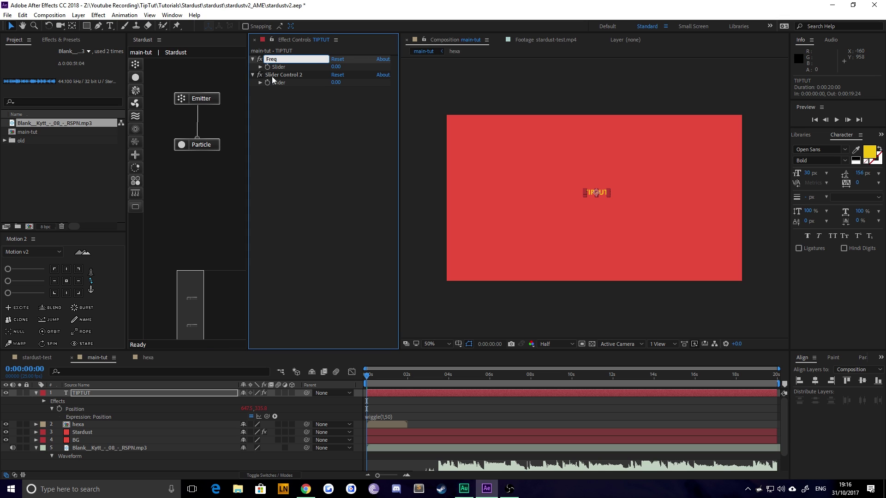
click(279, 74)
key(Return)
text(I)
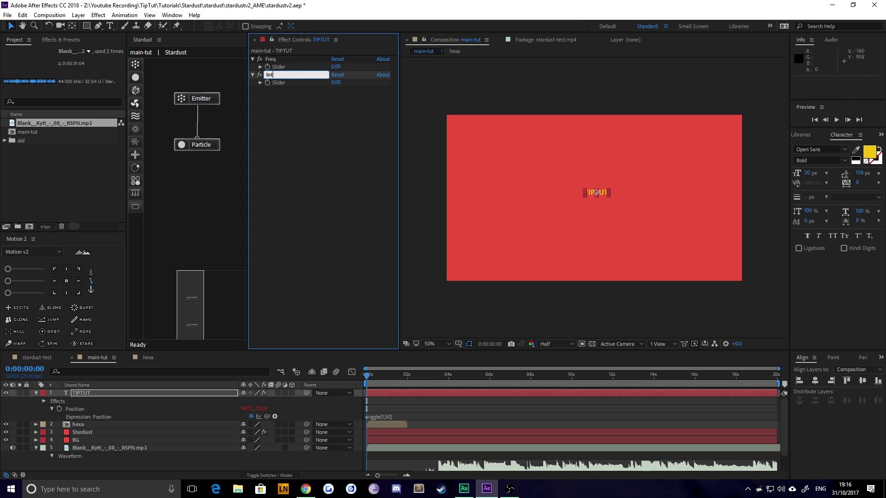
text(nt)
key(Return)
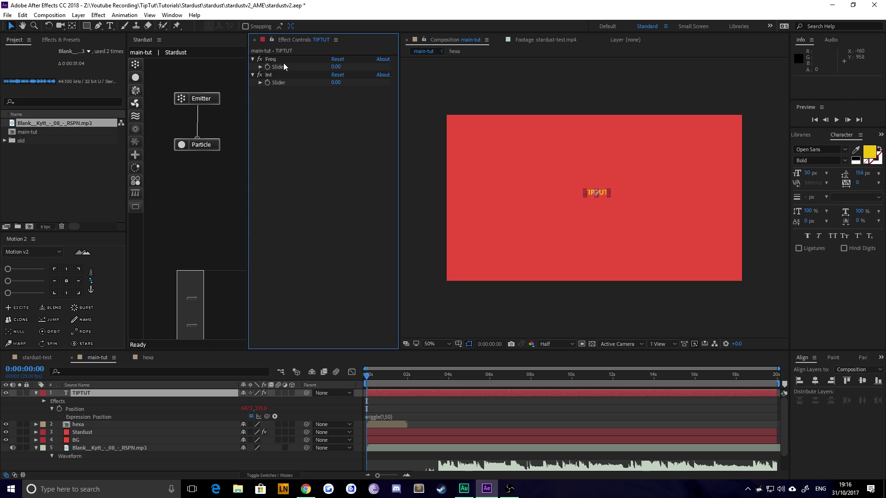
Define variables Freq and Int in TIPTUT's Position expression, linking each to the Slider value of the effect with the same name.
click(378, 415)
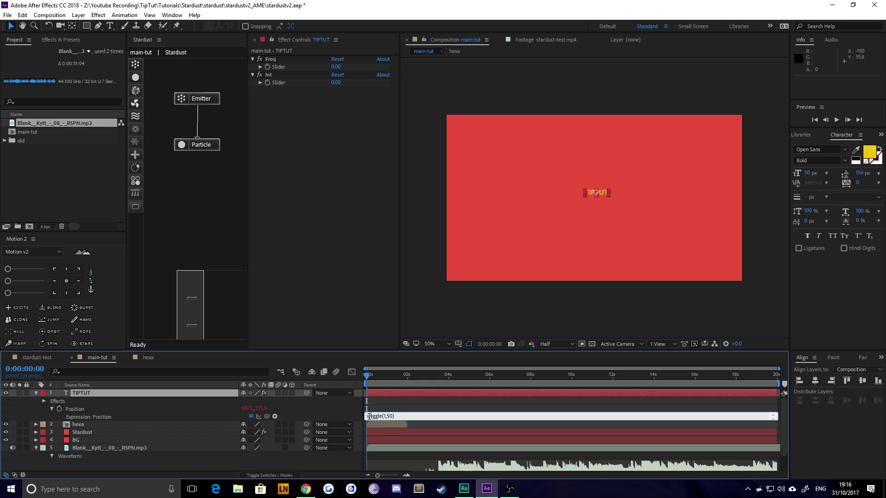
key(ctrl+a)
key(BackSpace)
text(Freq =)
mouse_move(267, 416)
mouse_down()
mouse_move(433, 176)
mouse_move(355, 79)
mouse_move(337, 65)
mouse_move(292, 67)
mouse_up()
key(Return)
text(Inte =)
drag(271, 419, 339, 87)
scroll(433, 416, down, 1)
scroll(429, 417, up, 1)
click(432, 409)
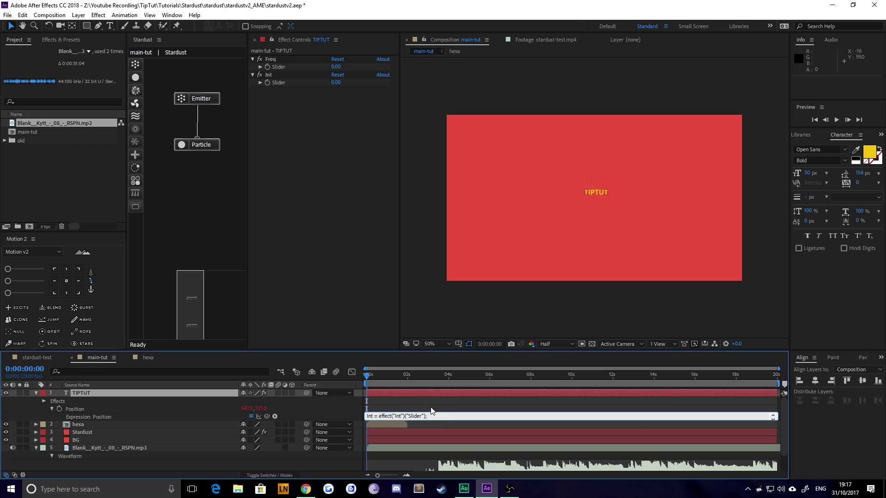
Replace the fixed wiggle values in TIPTUT's Position expression with the variables, giving wiggle(Freq,Int).
click(395, 416)
click(386, 430)
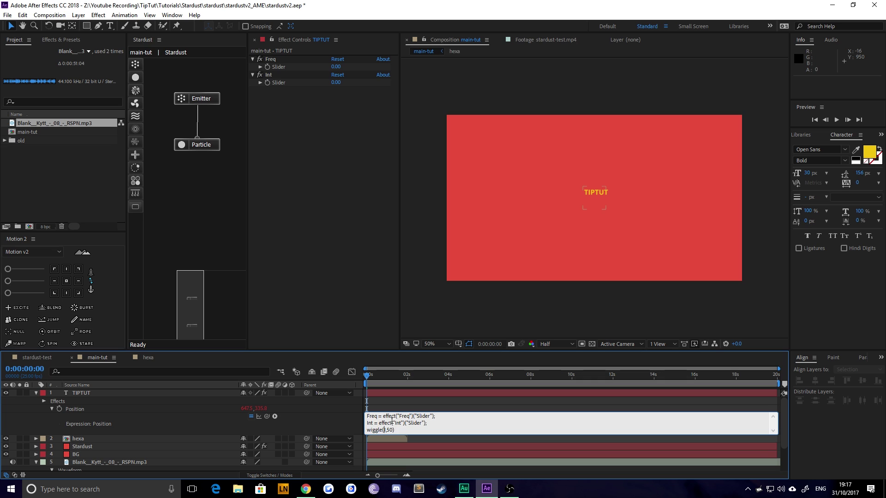
key(shift+Left)
text(Freq,I)
click(427, 435)
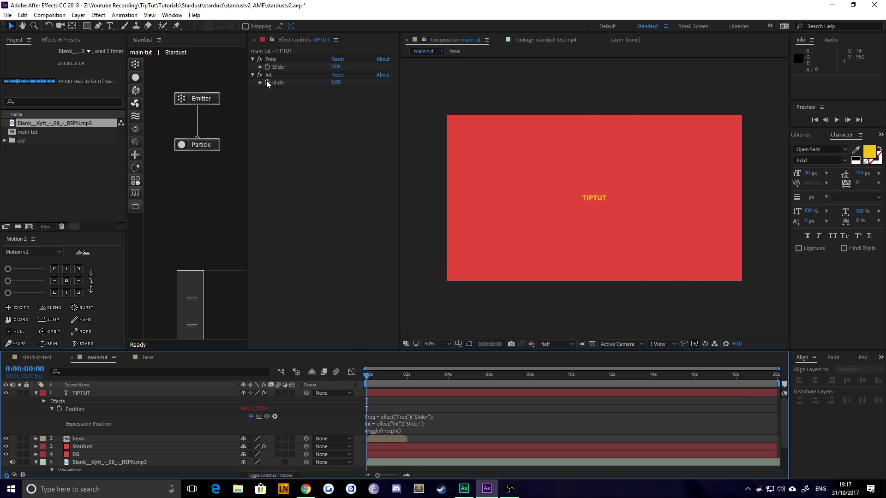
Enable keyframing on TIPTUT's Freq and Int sliders at 0:00:00:00, and set both sliders to 50 at 0:00:03:12.
click(267, 61)
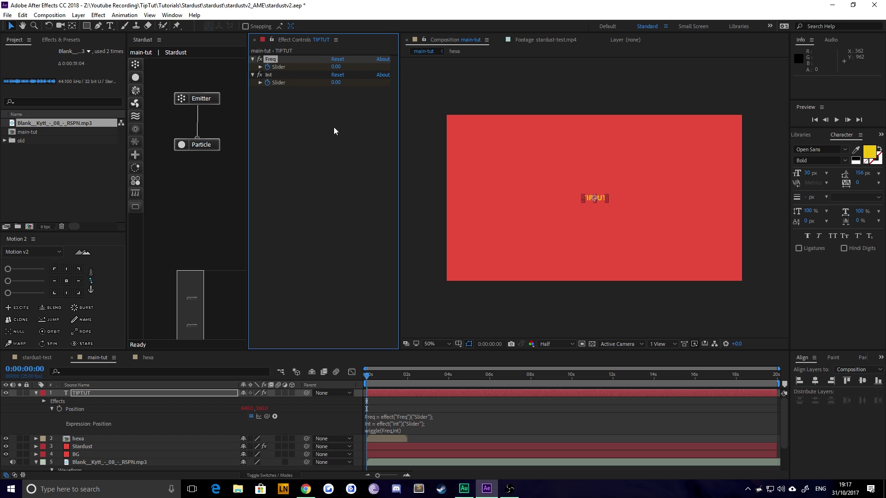
scroll(411, 458, down, 2)
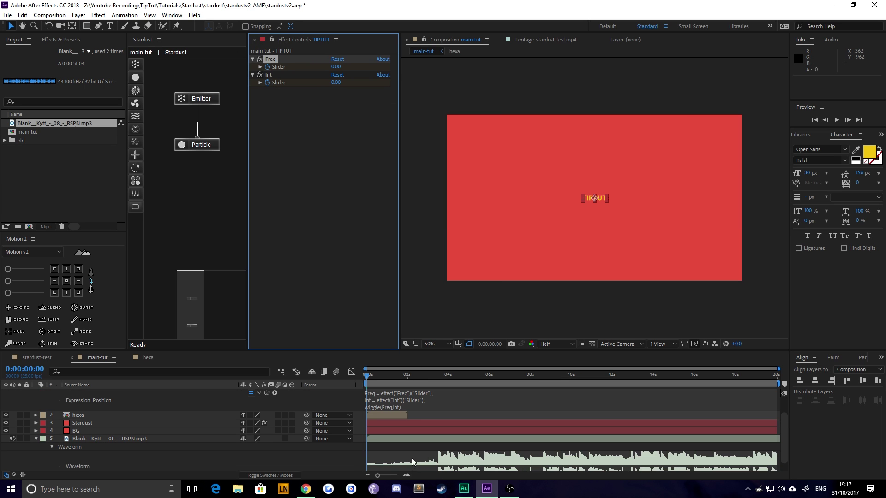
scroll(412, 458, down, 1)
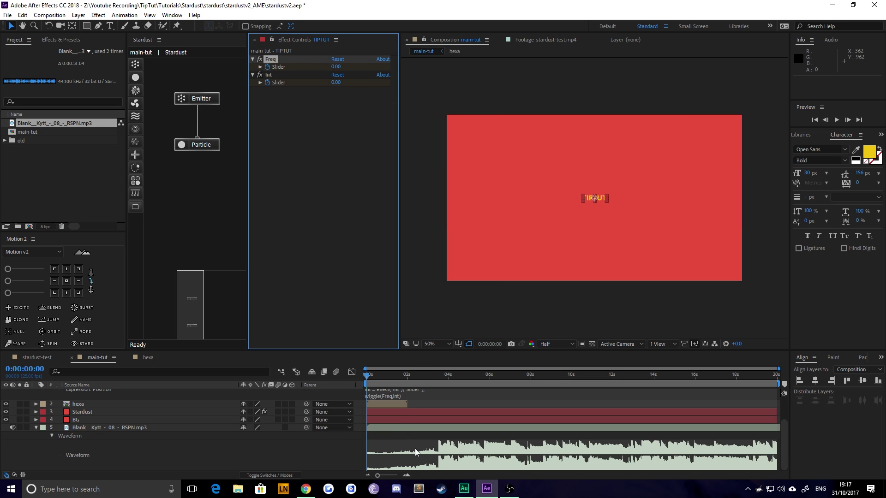
click(438, 375)
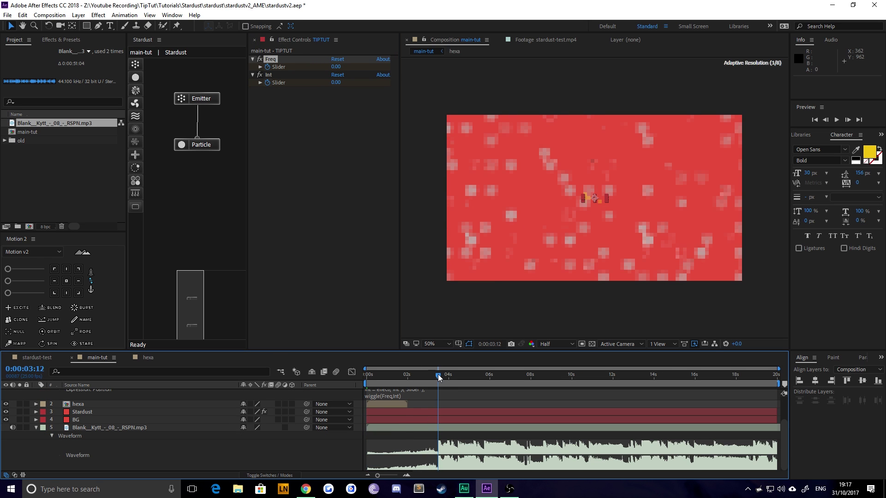
click(336, 66)
text(50)
key(Tab)
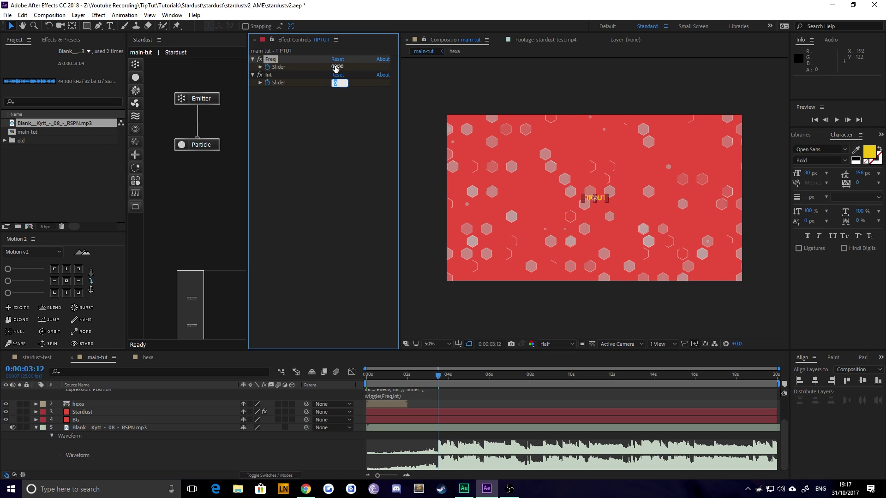
click(335, 67)
text(50)
key(Tab)
text(50)
key(Return)
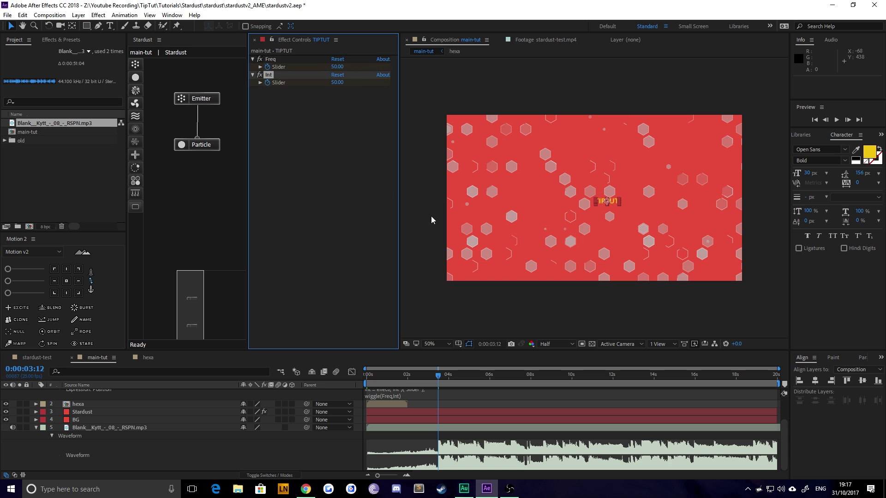
mouse_move(431, 374)
mouse_down()
mouse_move(367, 374)
mouse_move(451, 374)
mouse_move(438, 377)
mouse_up()
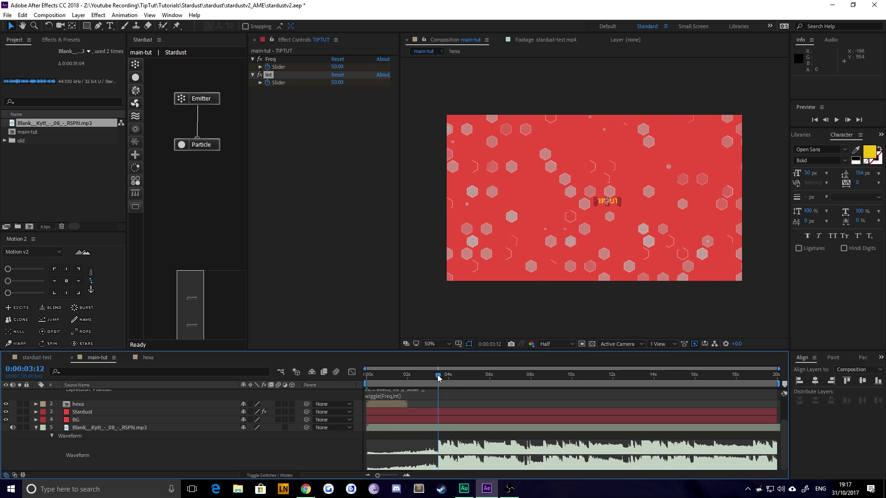
Trim the ends of the Stardust and TIPTUT layers to 0:00:03:11 in main-tut.
click(106, 412)
scroll(107, 414, up, 2)
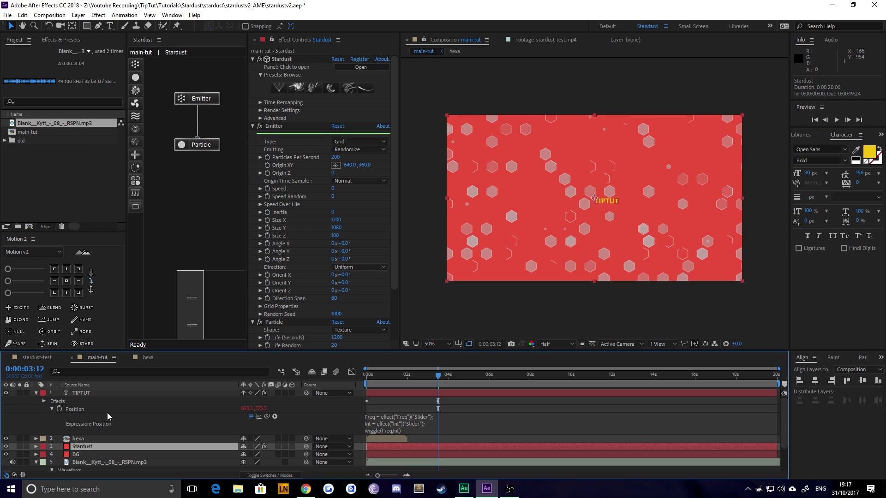
key(Page_Up)
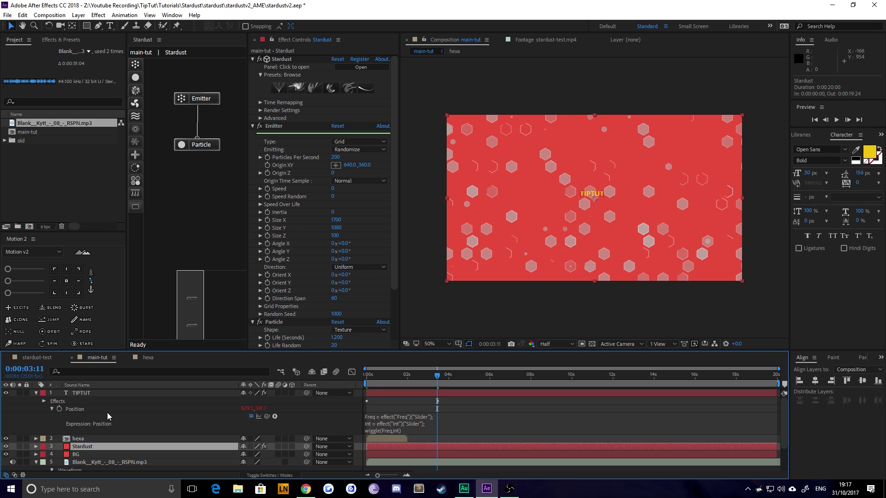
click(78, 401)
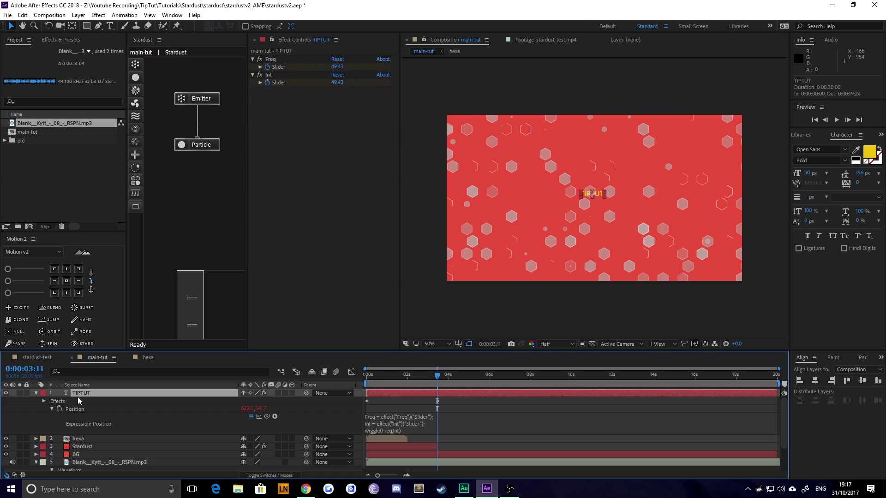
key(alt+bracketright)
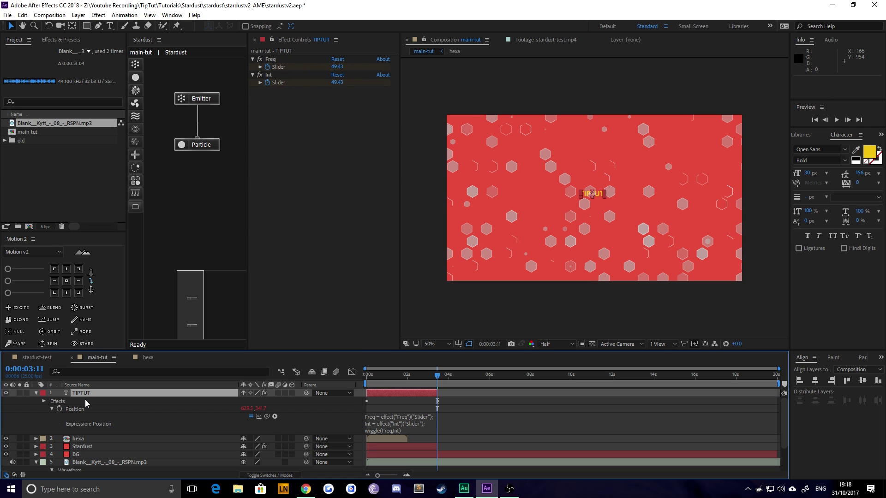
Collapse TIPTUT and the audio waveform, and place the hexa layer at the bottom of the layer stack, hidden and locked.
key(u)
key(u)
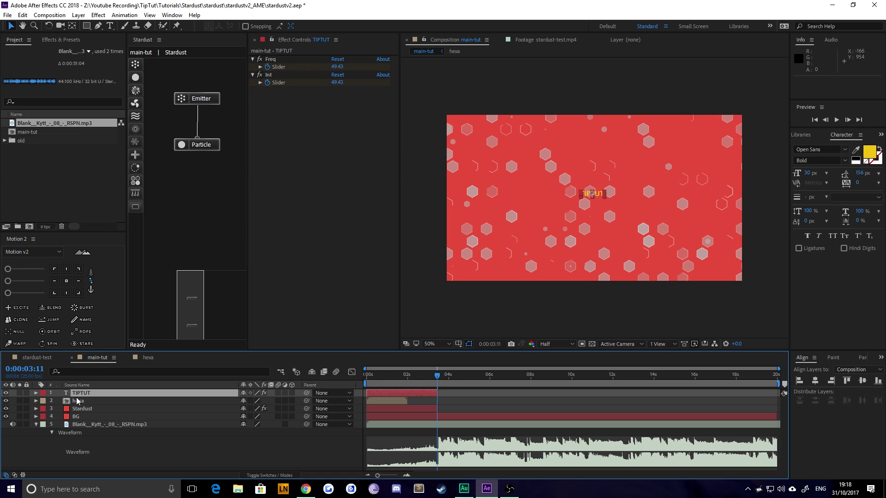
key(ctrl+bracketleft)
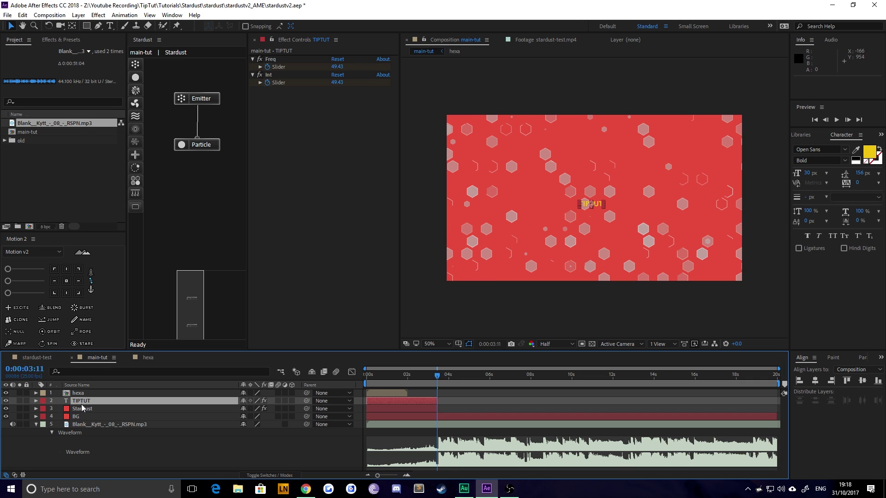
drag(78, 393, 90, 461)
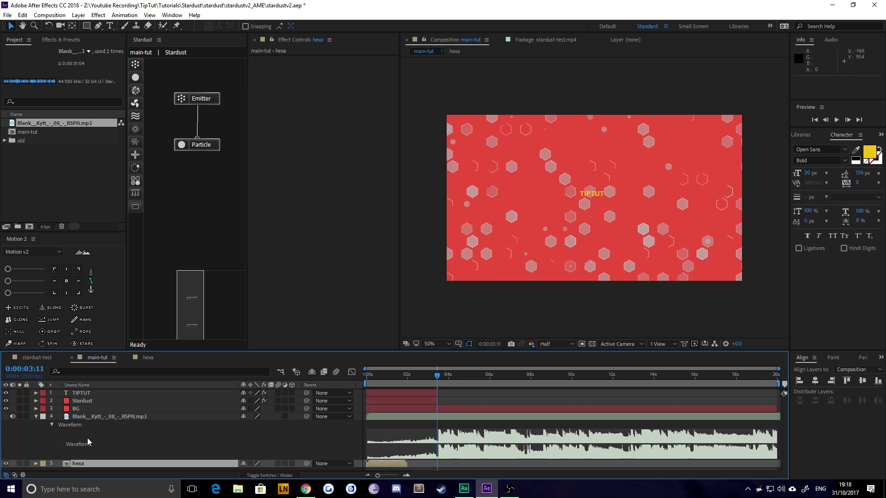
click(26, 463)
click(36, 417)
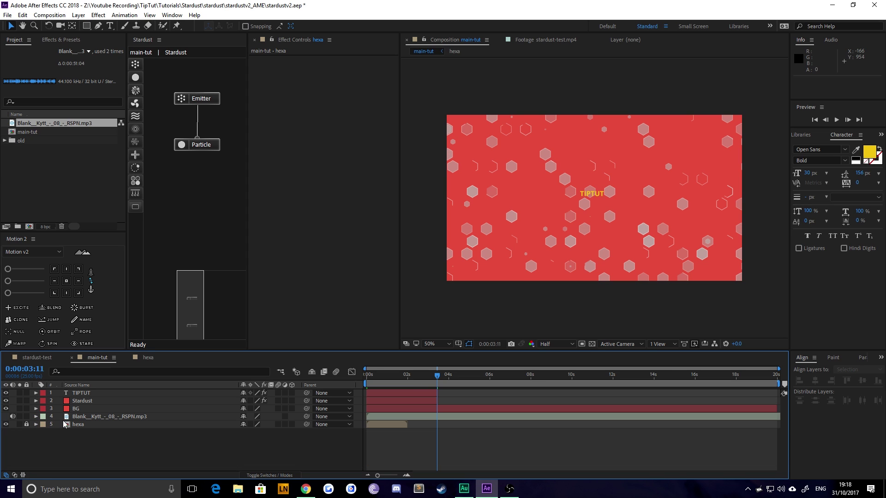
Play back main-tut from the start with the music to check where the title and hexagons cut off.
click(85, 417)
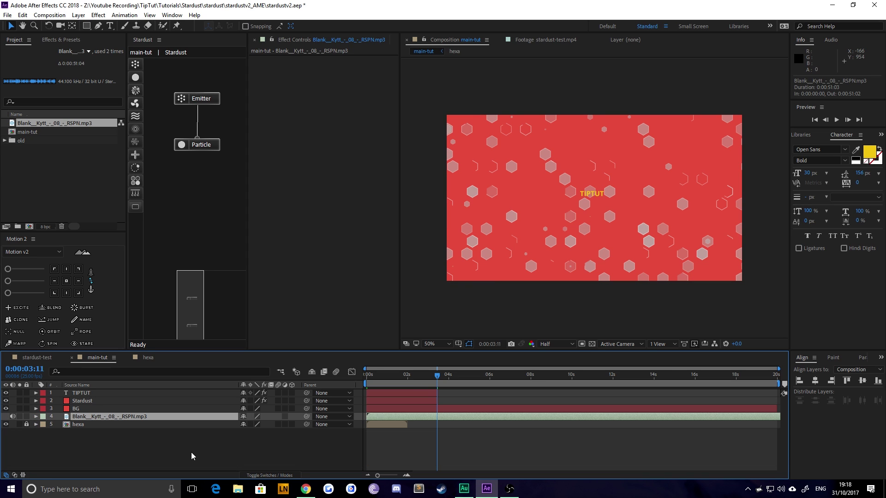
key(space)
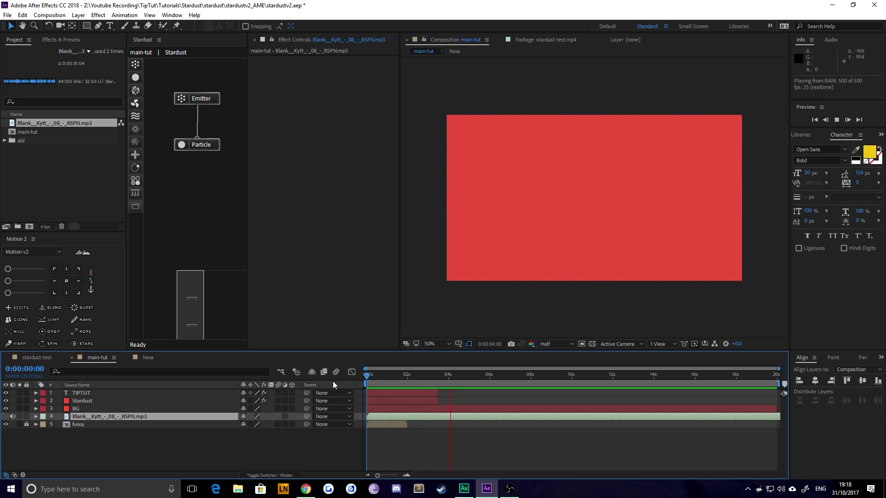
key(space)
Reveal TIPTUT's keyframed Freq and Int sliders and move the current time to their second keyframes at 0:00:03:12.
click(436, 383)
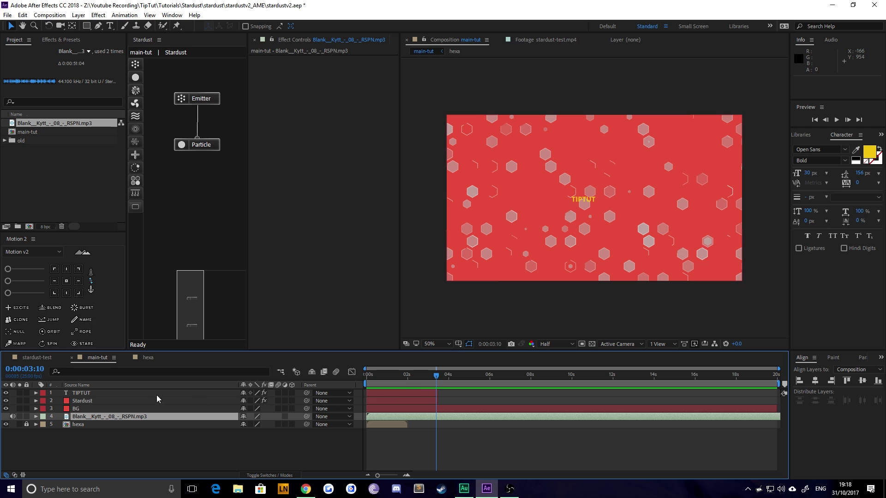
click(88, 393)
key(u)
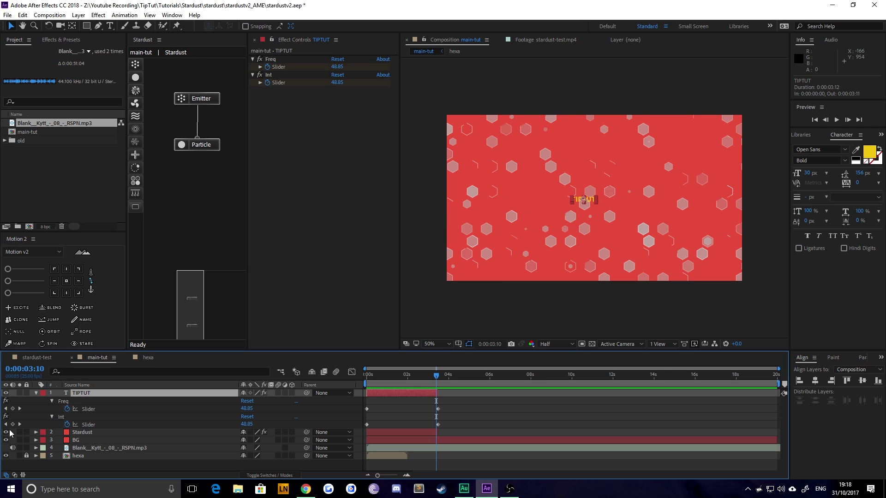
click(20, 408)
Play and scrub the finished stardust-test composition to examine the circular animation that follows the title.
click(34, 358)
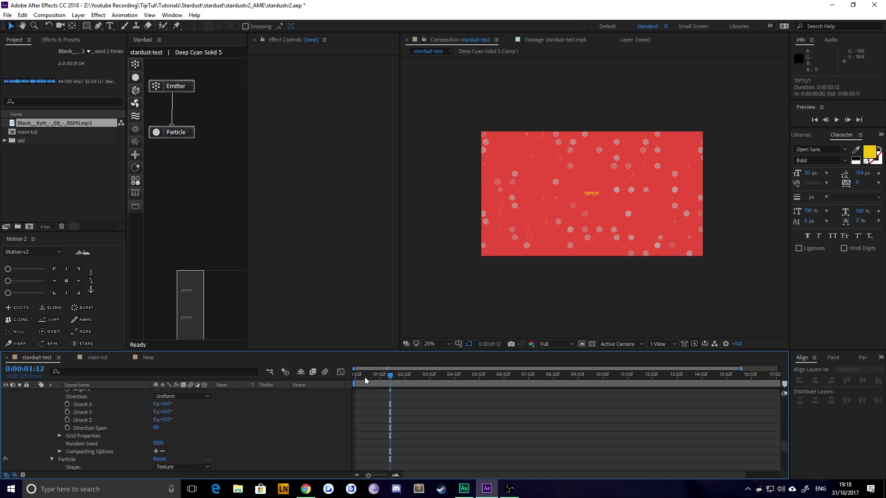
drag(365, 378, 377, 380)
key(space)
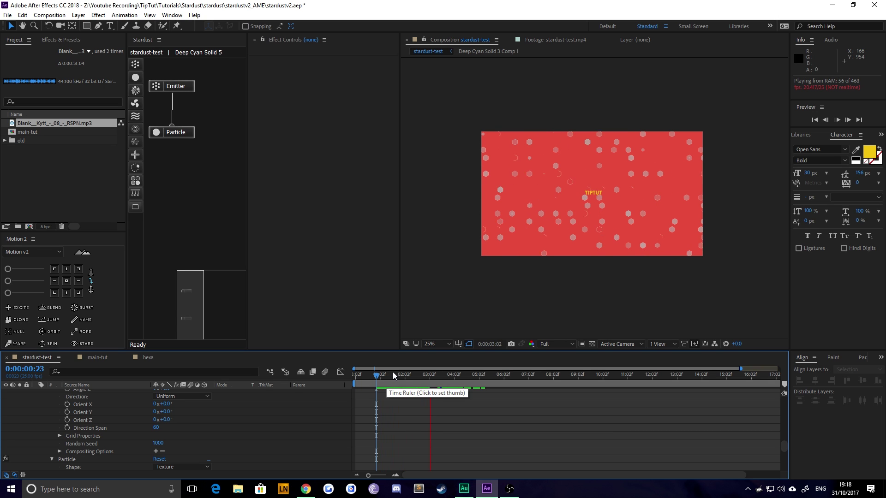
key(space)
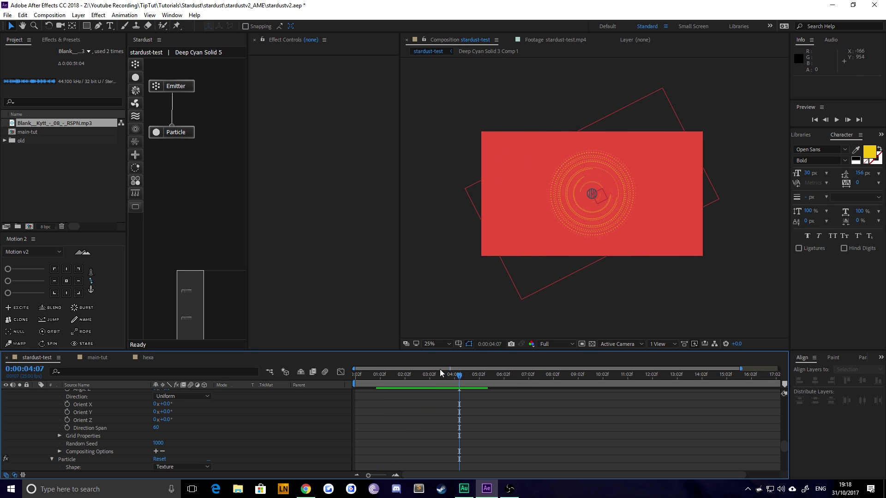
drag(435, 375, 482, 400)
drag(488, 403, 458, 405)
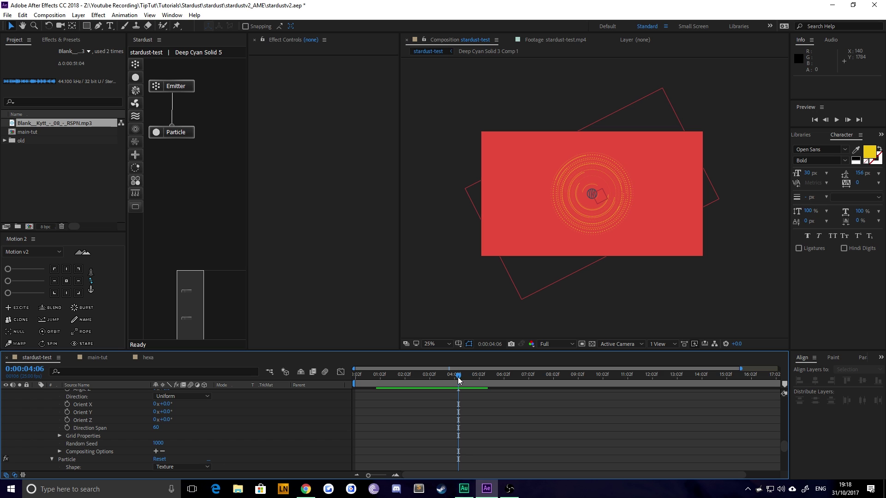
drag(457, 377, 492, 381)
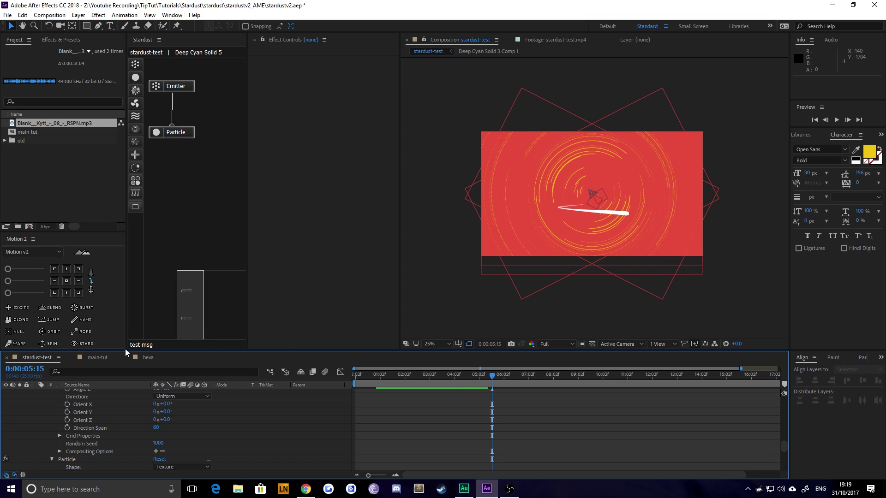
Return to main-tut and add a solid named Circles starting at 0:00:03:12.
click(92, 358)
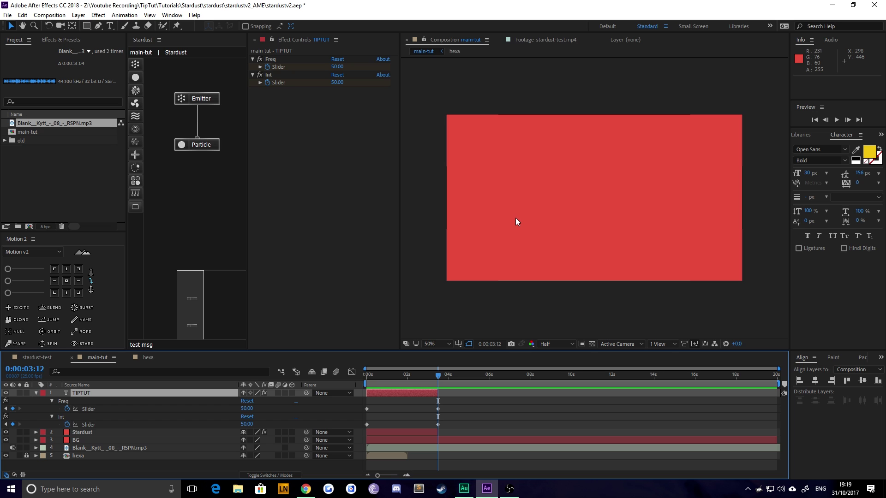
key(ctrl+y)
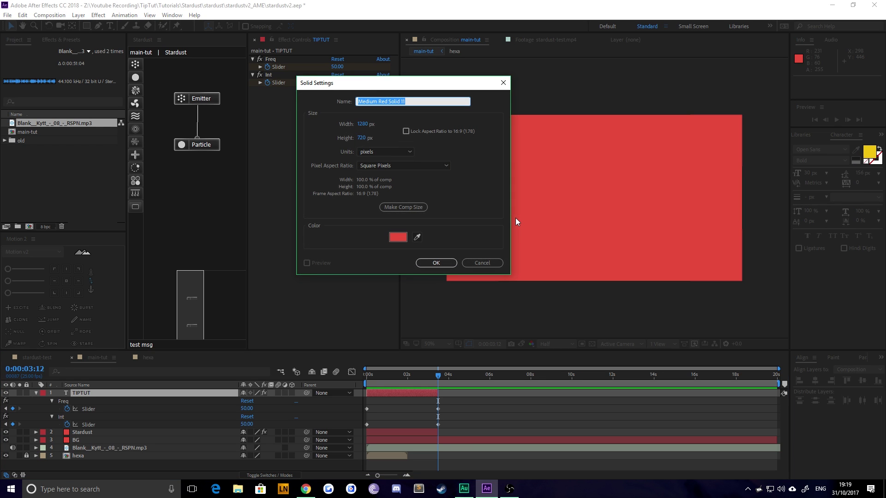
text(Circles)
key(Return)
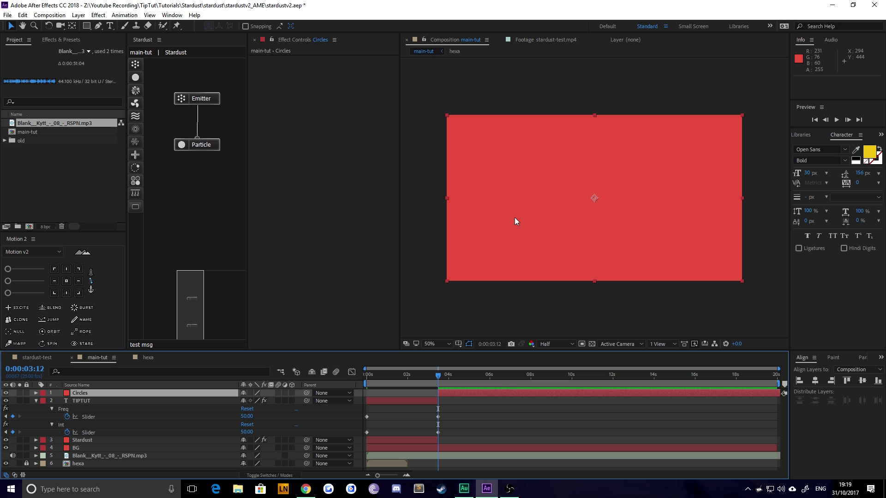
Reveal the music layer's waveform in the main-tut timeline.
click(438, 458)
key(l)
key(l)
scroll(472, 444, up, 3)
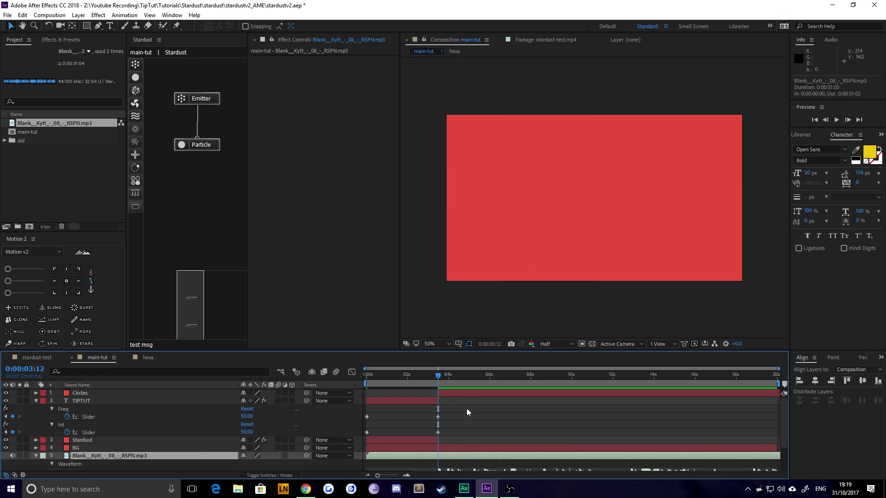
Apply the Stardust effect to the Circles layer.
click(464, 397)
key(ctrl+space)
text(stardust)
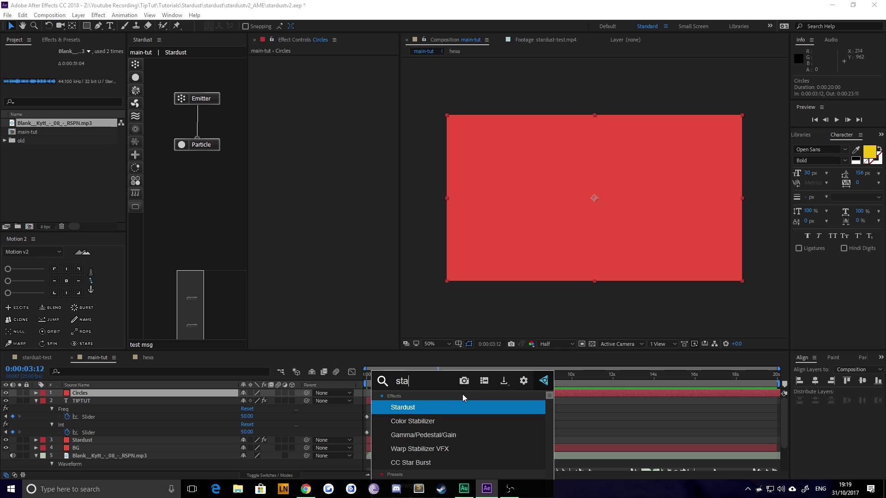
key(Return)
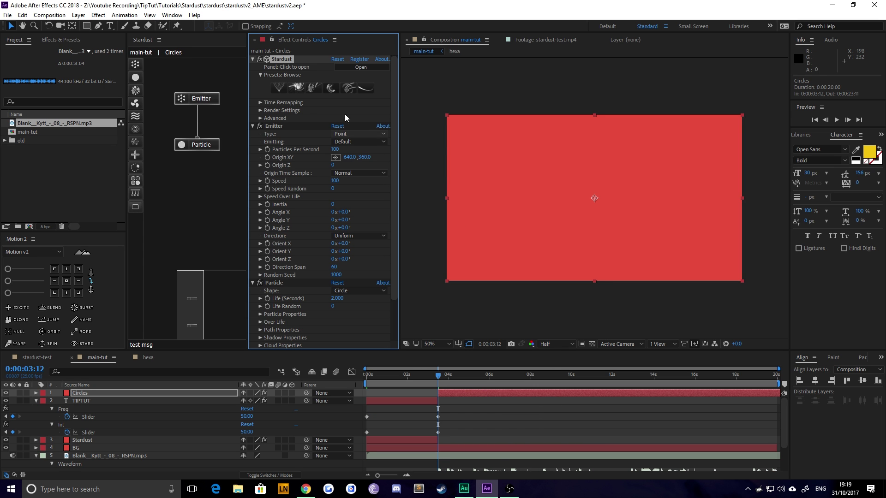
Replace the Stardust setup on Circles with the Circular preset from the Replica presets.
click(318, 92)
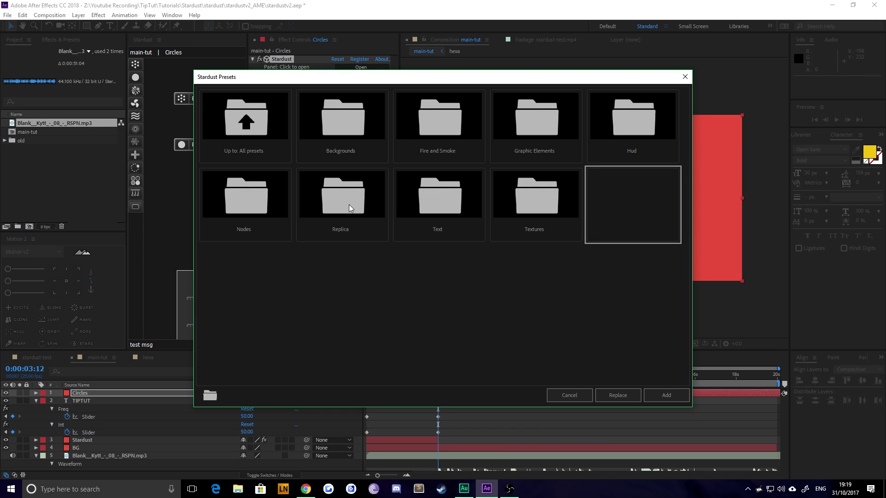
double_click(364, 228)
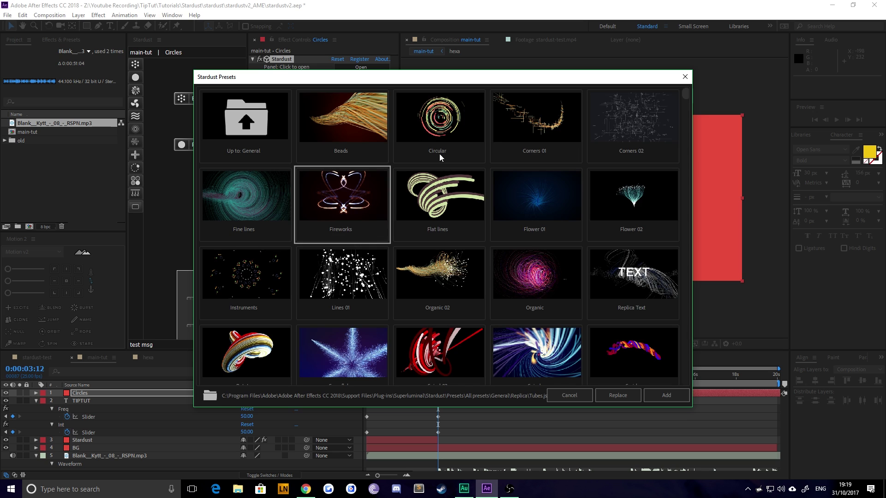
click(438, 130)
click(619, 395)
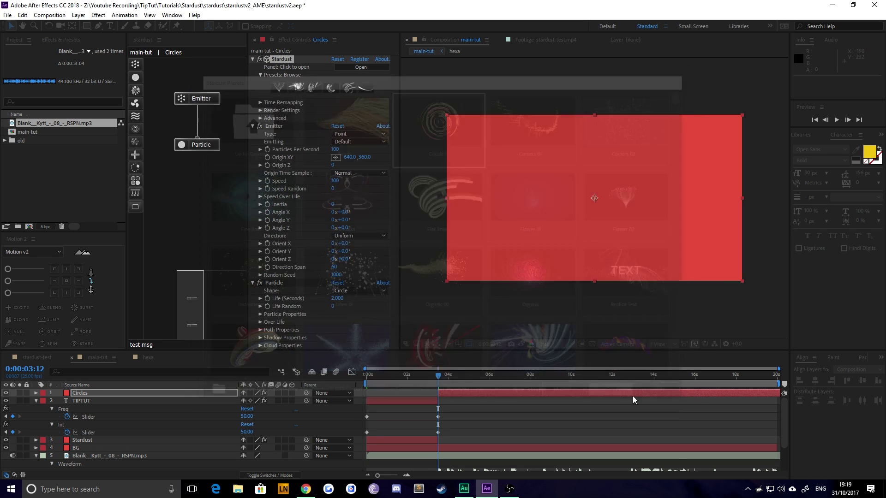
Scrub and play main-tut from 0:00:06:11 at different magnifications to examine the circular animation on Circles.
drag(439, 377, 500, 381)
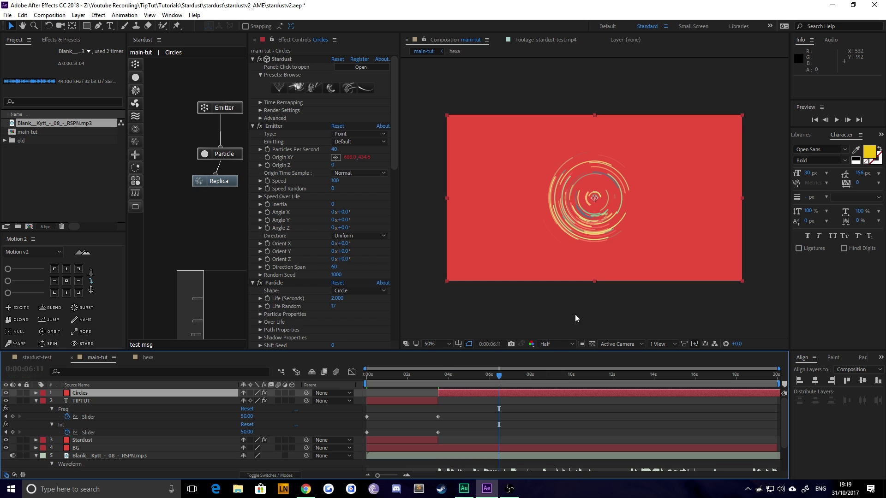
key(slash)
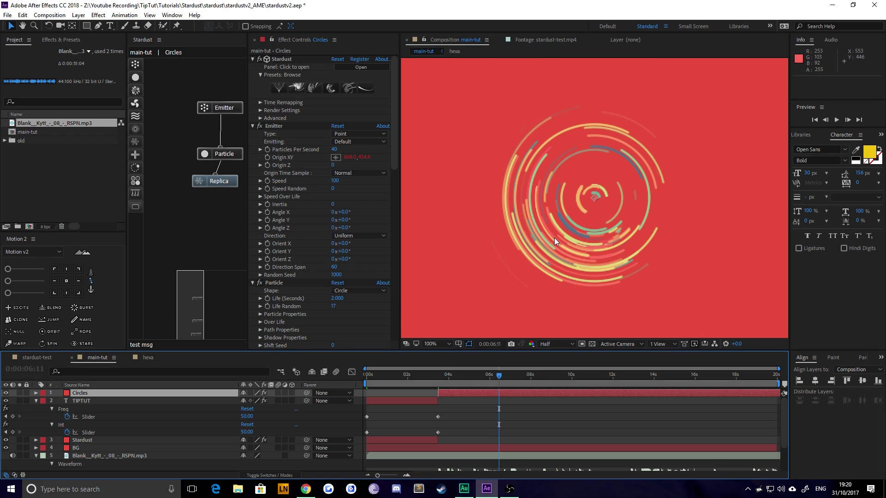
key(space)
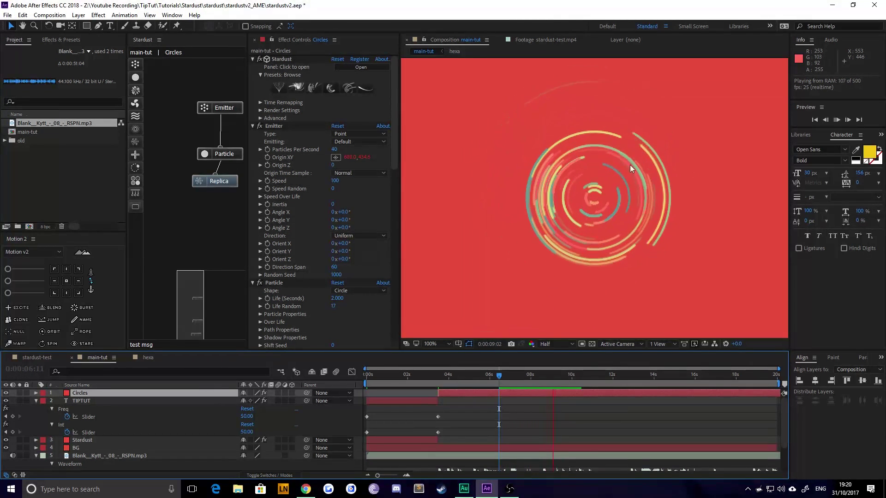
key(space)
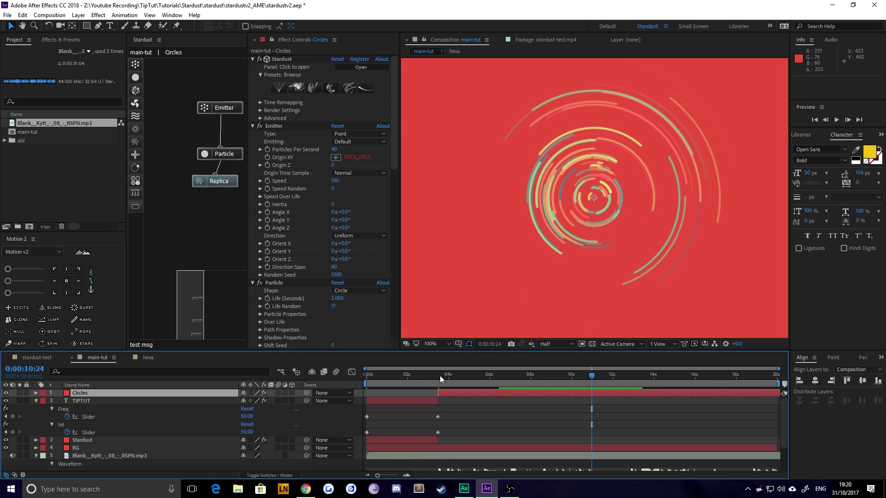
drag(440, 377, 510, 375)
scroll(610, 259, down, 2)
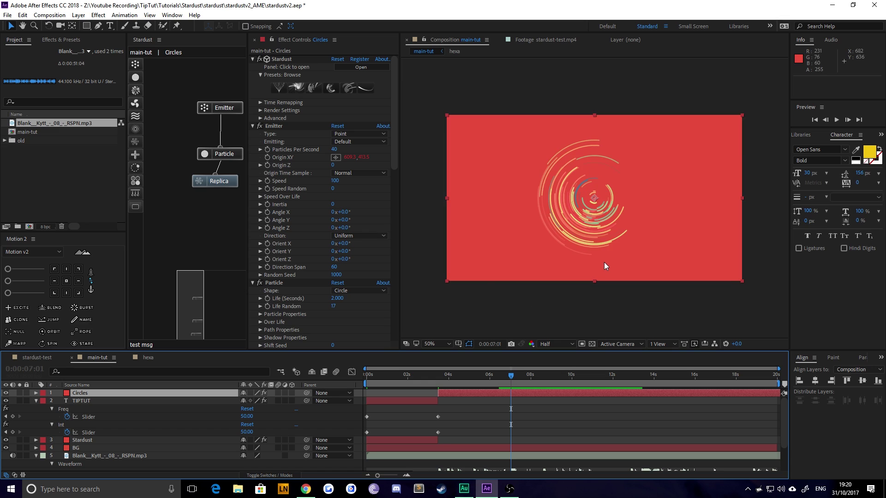
scroll(604, 262, down, 2)
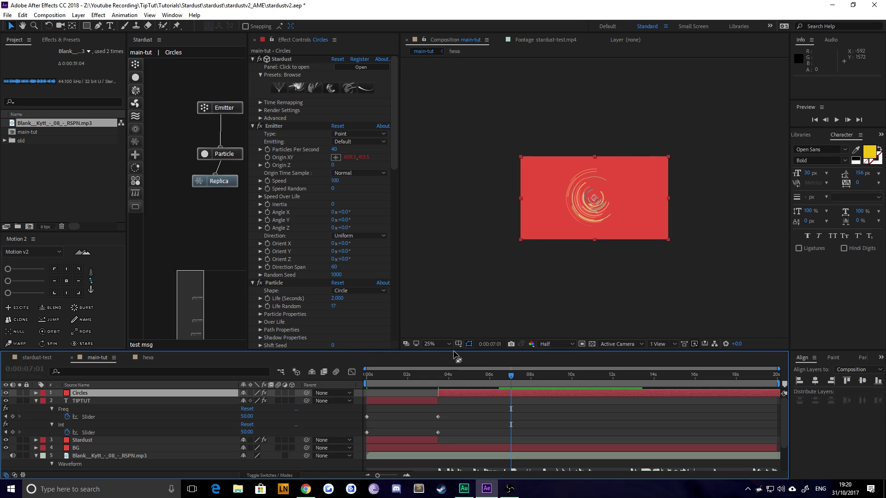
scroll(562, 280, up, 2)
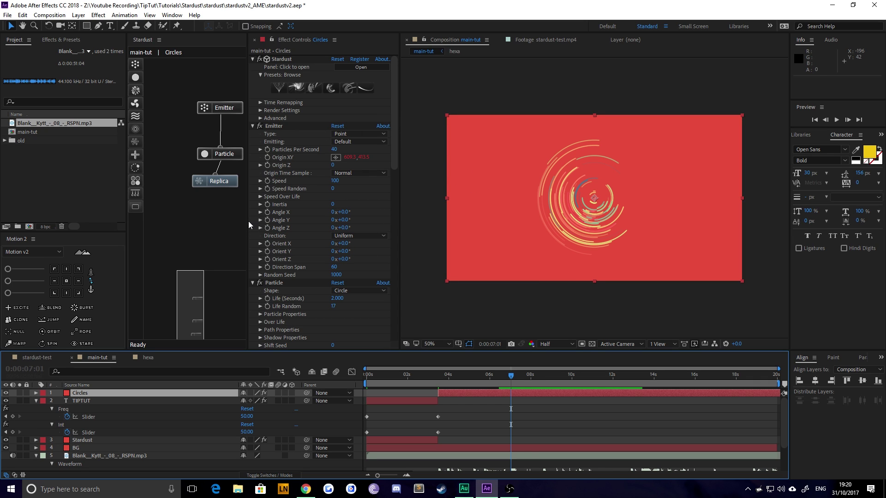
Inspect the Emitter, Particle and Replica nodes that make up the Stardust setup on Circles.
drag(193, 295, 195, 296)
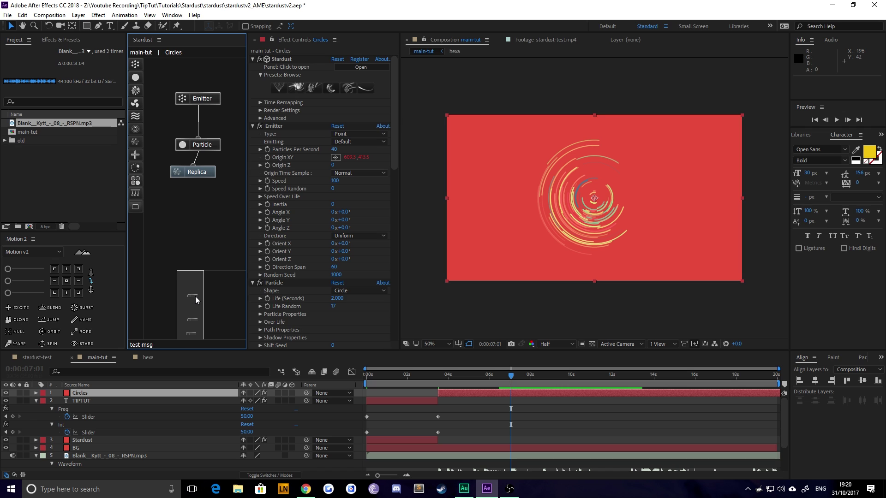
click(206, 103)
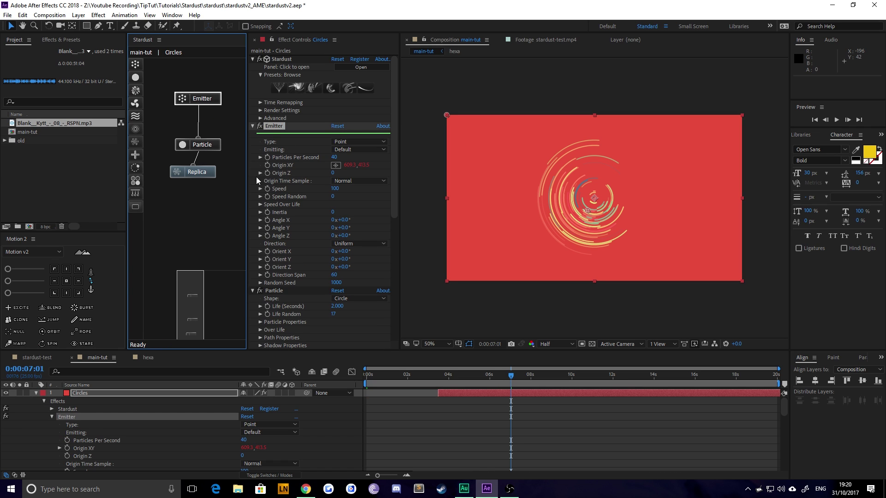
click(206, 150)
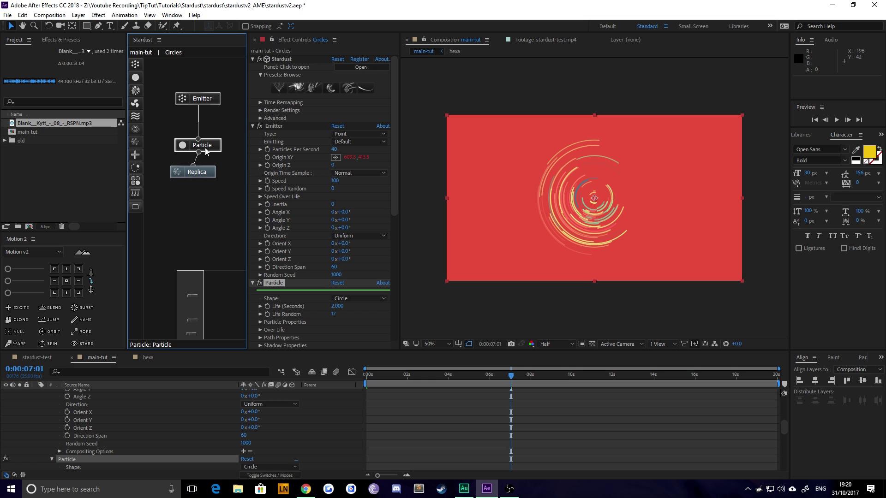
click(194, 172)
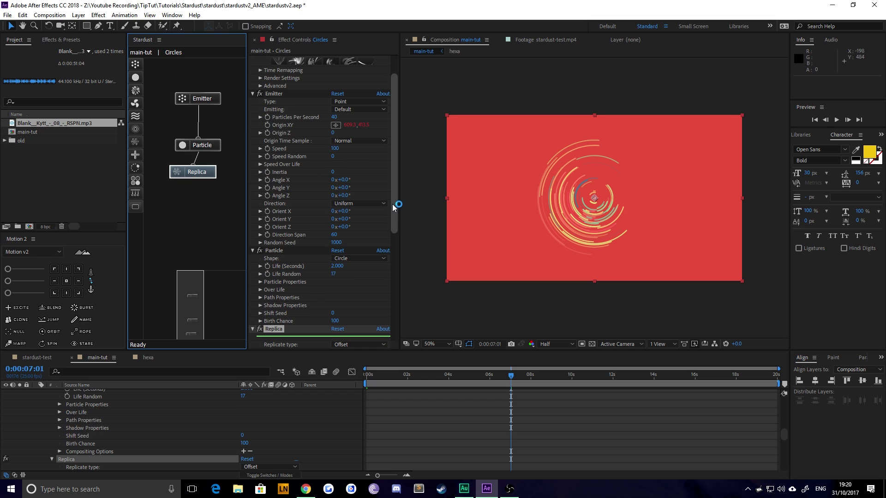
Disable the Replica effect on Circles, preview the bare particles up close, and re-enable Replica.
click(260, 329)
key(.)
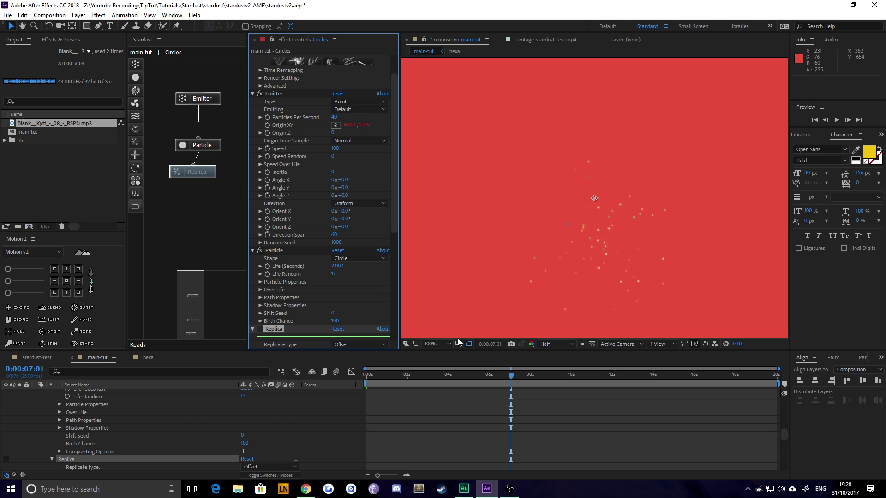
key(space)
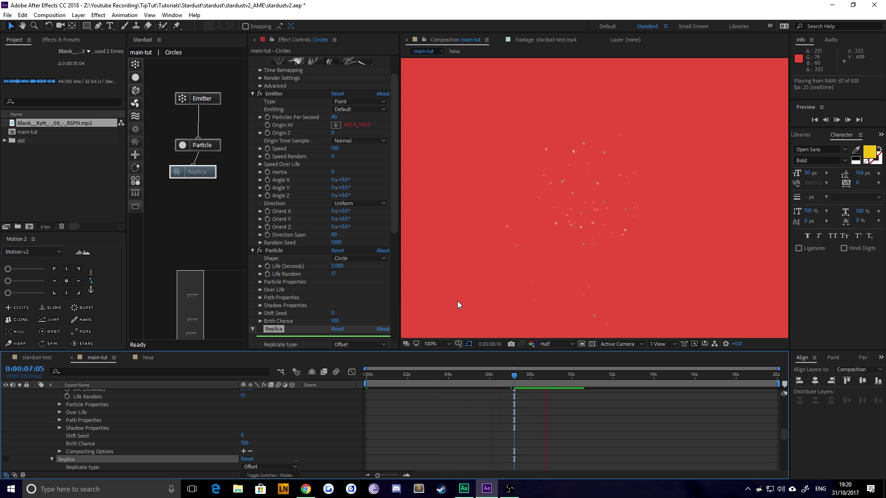
scroll(313, 300, down, 5)
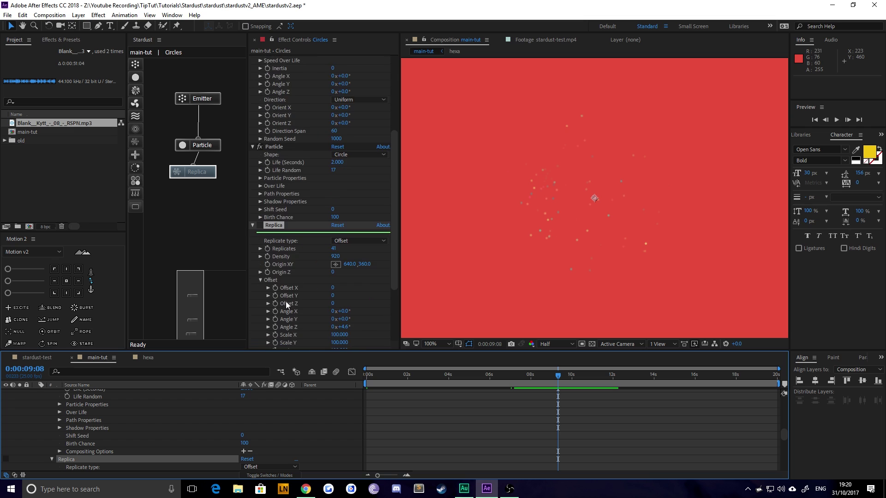
scroll(286, 300, down, 2)
click(261, 184)
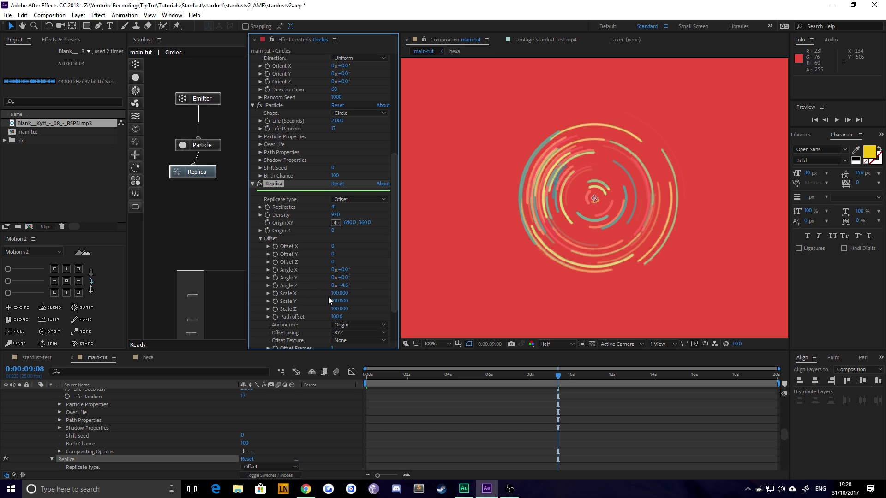
Try a Replica offset Angle Z of 43.6° on Circles and undo the change.
drag(346, 286, 412, 292)
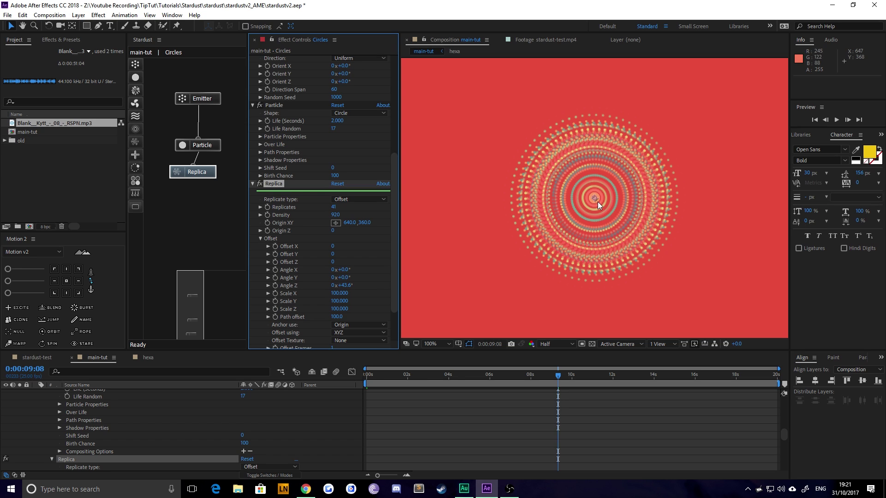
key(ctrl+z)
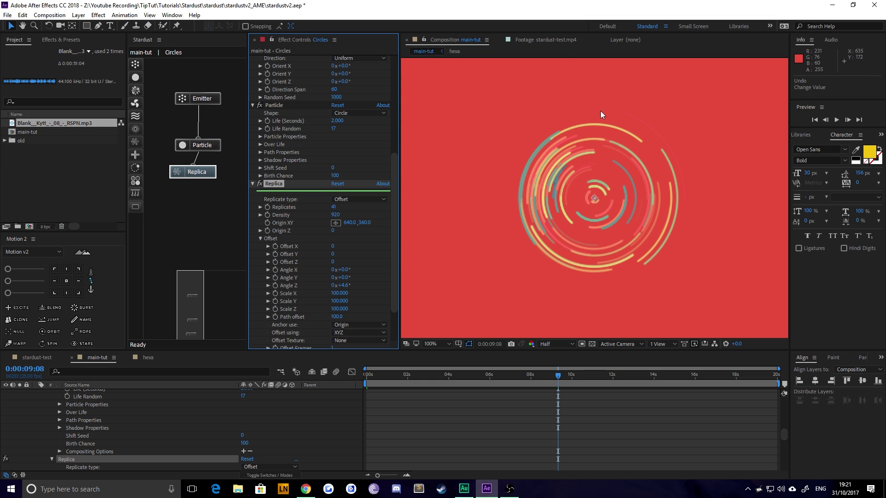
key(comma)
key(comma)
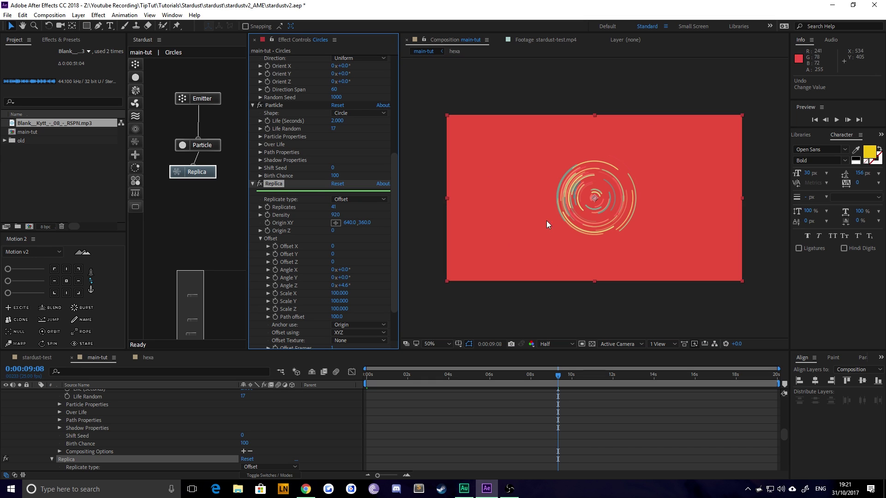
Collapse the Replica settings on Circles and expand the Particle node's properties and its Color Gradient.
click(419, 291)
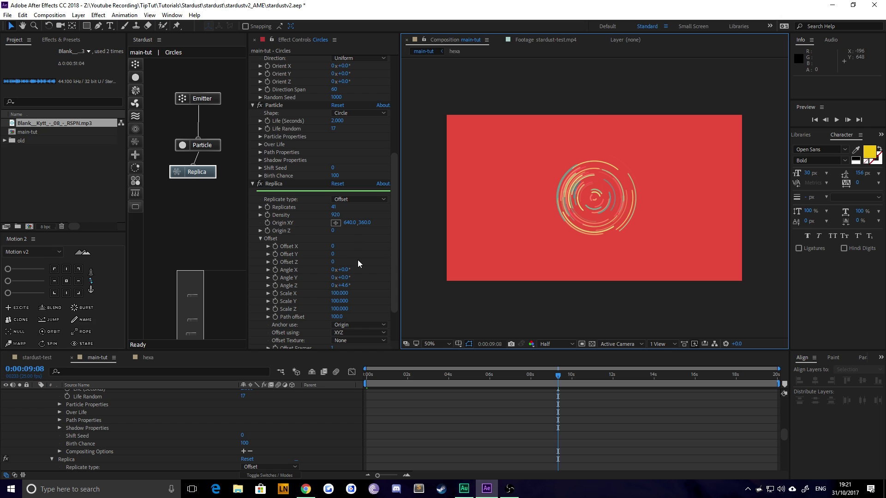
click(299, 185)
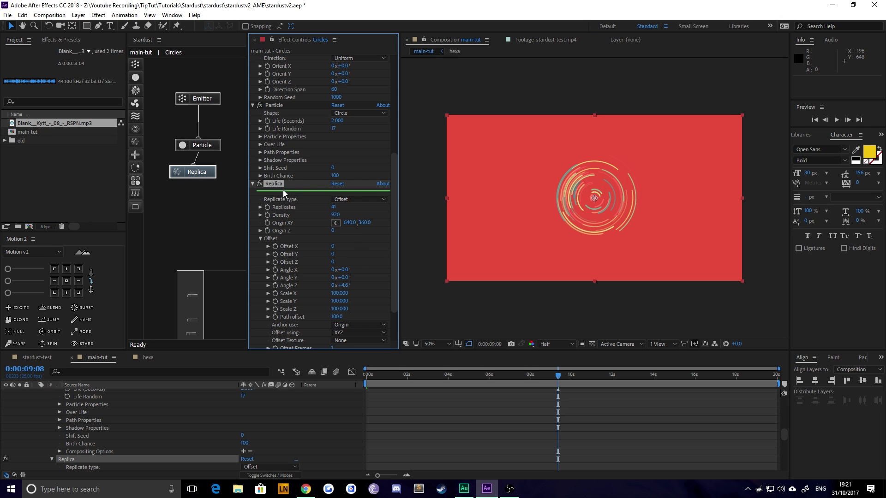
click(252, 184)
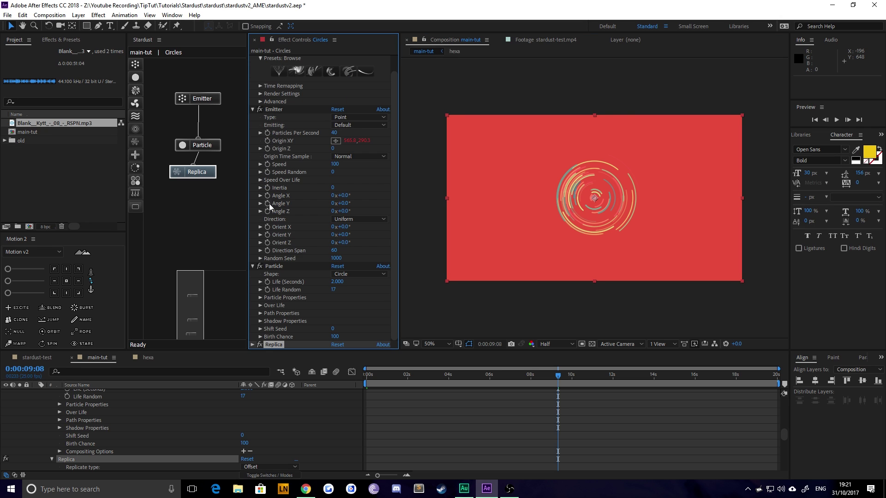
click(198, 146)
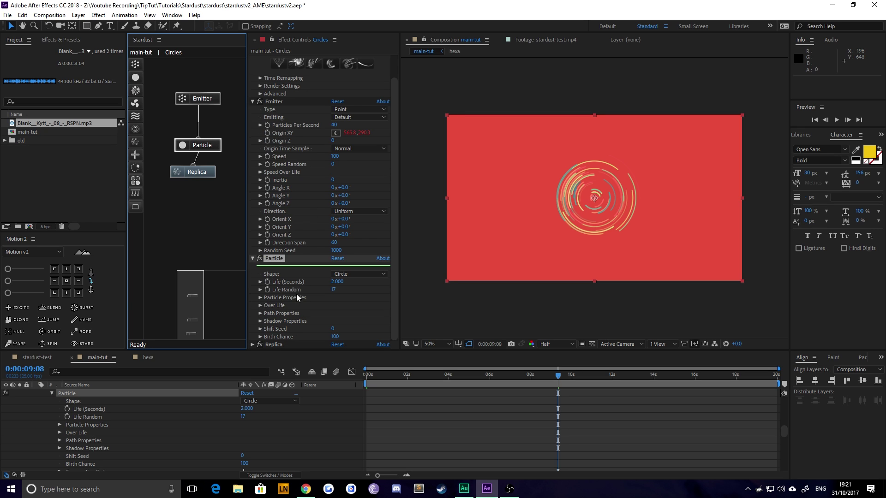
click(260, 298)
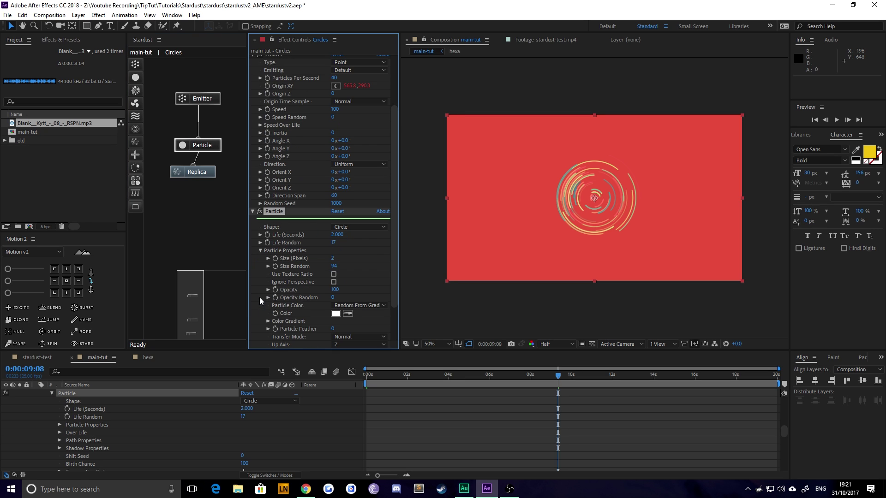
scroll(304, 230, down, 3)
scroll(302, 243, down, 1)
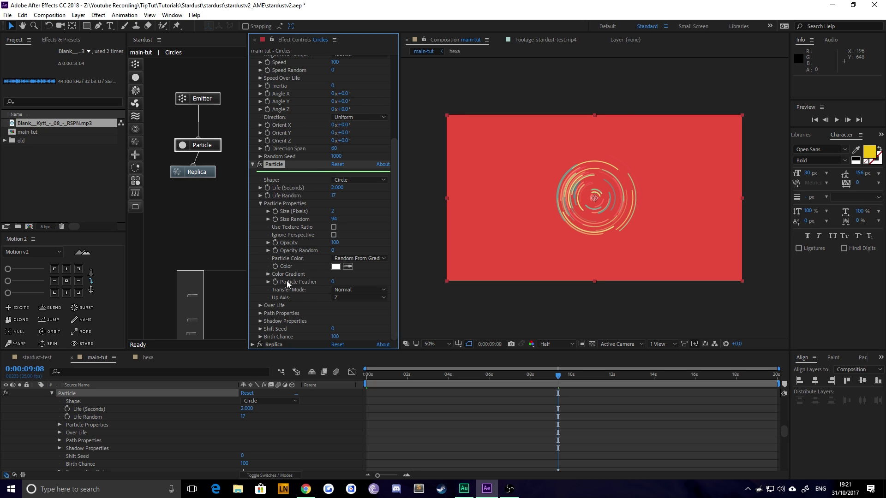
click(268, 274)
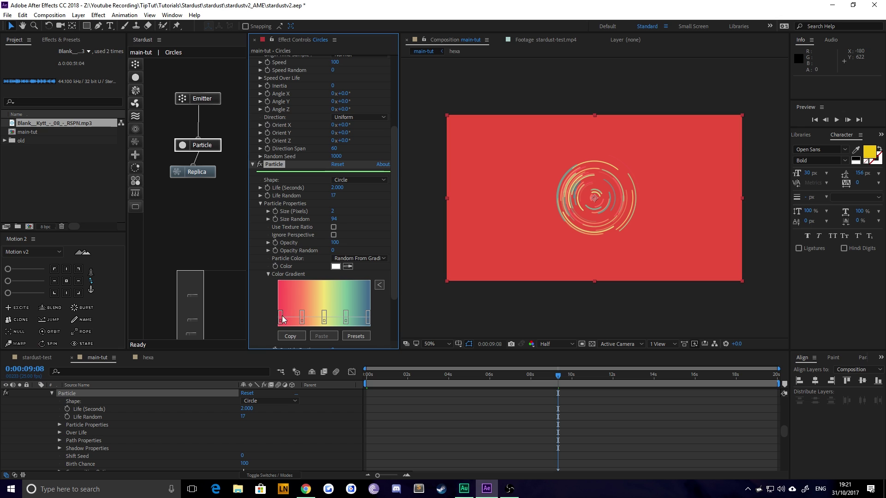
Remove the red, blue, orange and green stops from the particle color gradient, leaving only the yellow one.
drag(281, 318, 274, 317)
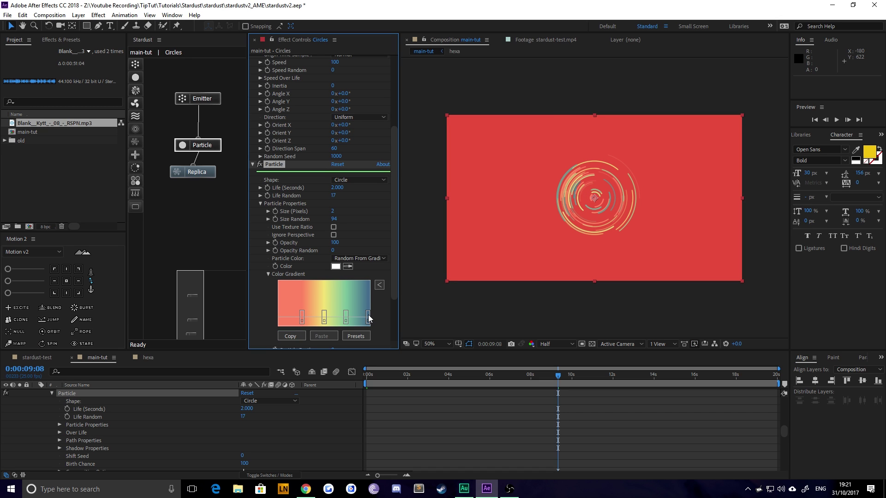
drag(368, 317, 369, 330)
drag(302, 318, 278, 324)
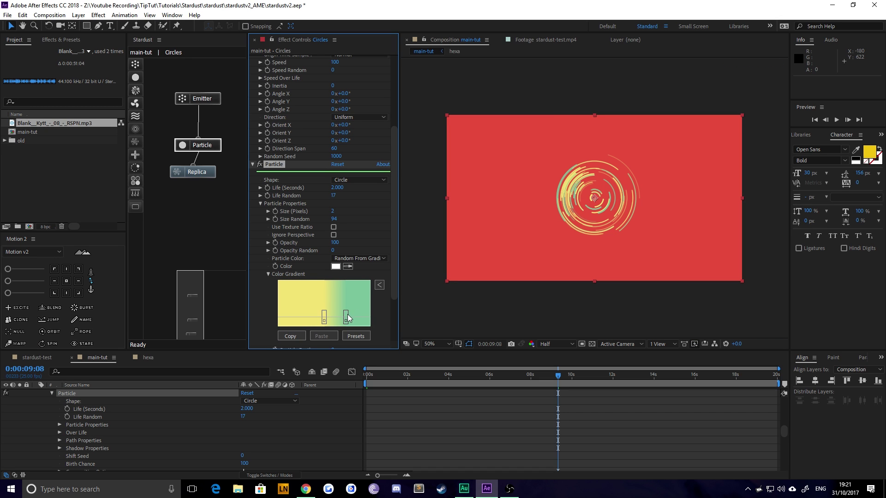
drag(345, 317, 395, 321)
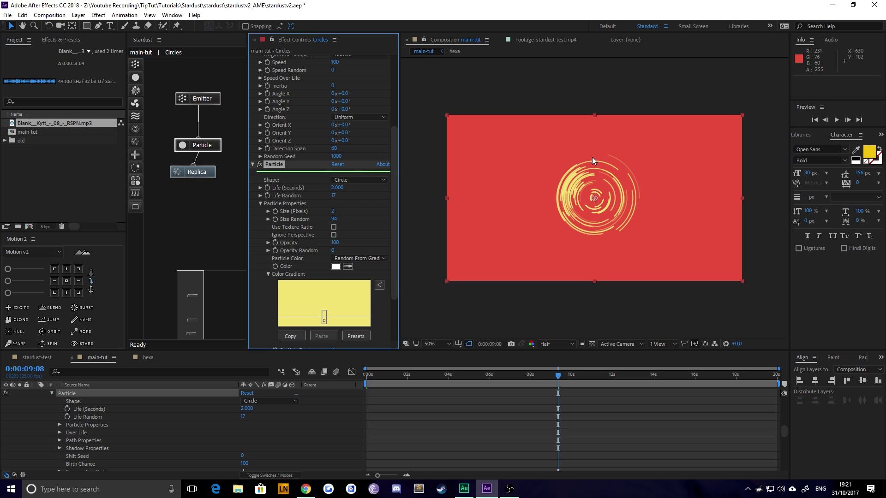
Try Solid Color as the Particle Color mode, and switch it to Color Over Life.
click(345, 261)
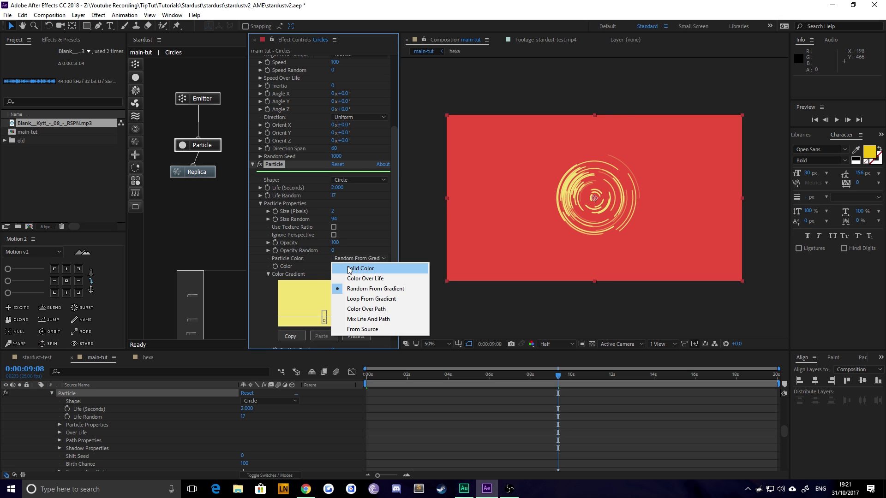
click(349, 269)
click(346, 259)
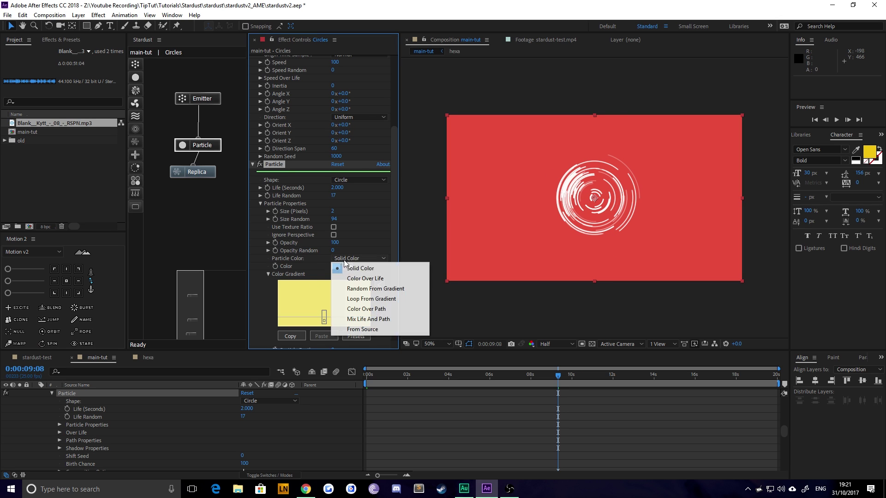
click(349, 279)
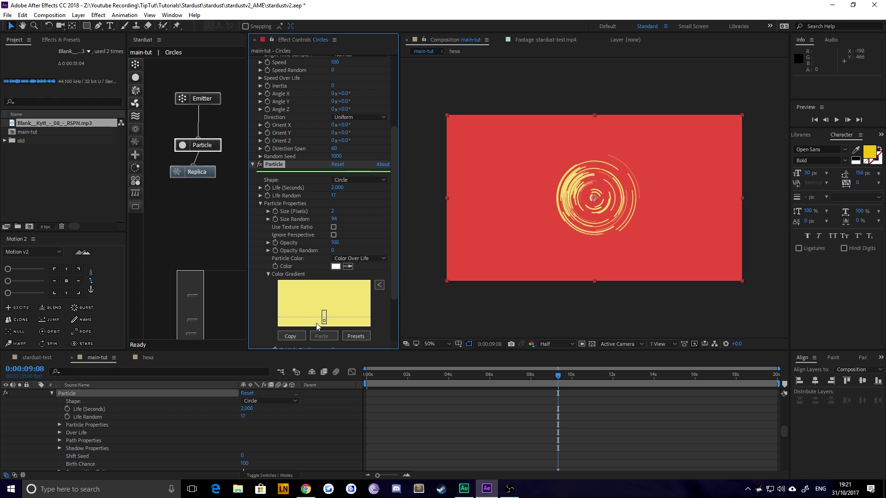
Apply the Color 05 gradient preset to the particles and preview the animation from 0:00:04:00.
click(360, 336)
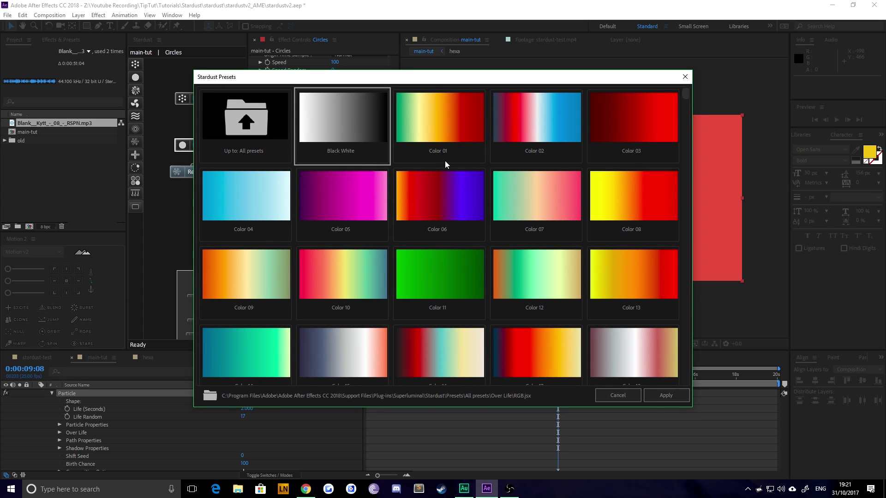
click(331, 212)
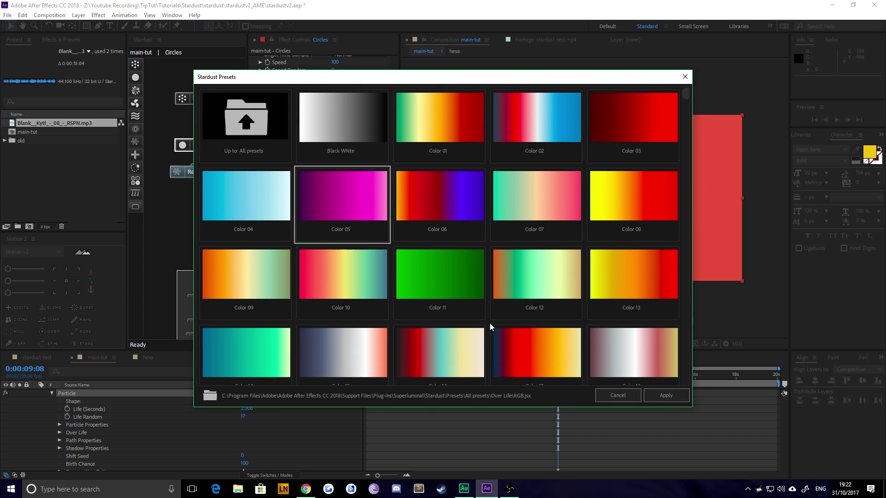
click(671, 396)
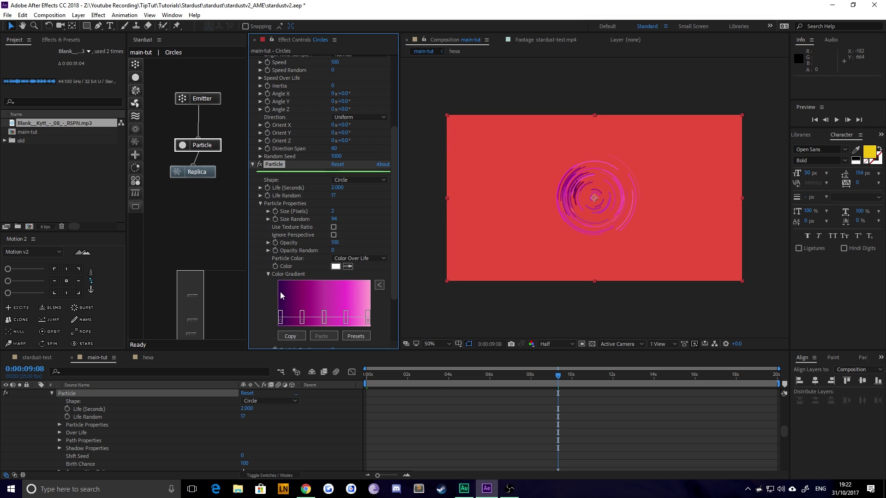
mouse_move(445, 377)
mouse_down()
mouse_move(479, 379)
mouse_move(448, 377)
mouse_up()
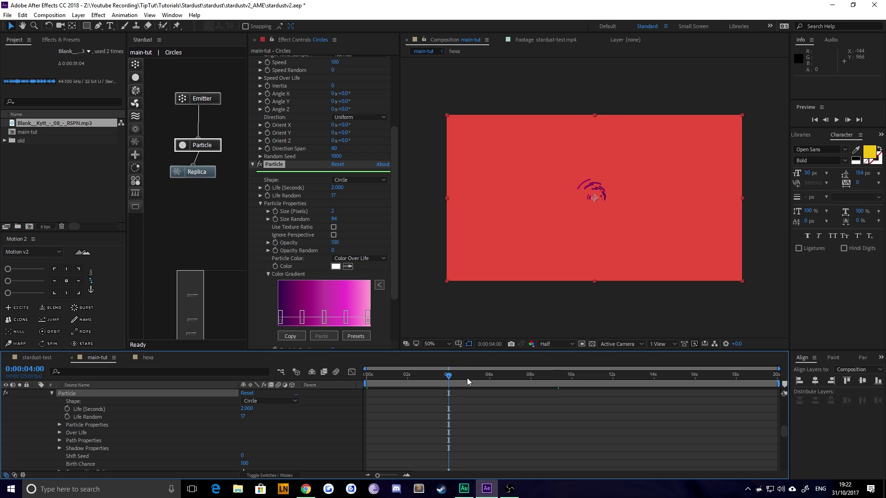
key(space)
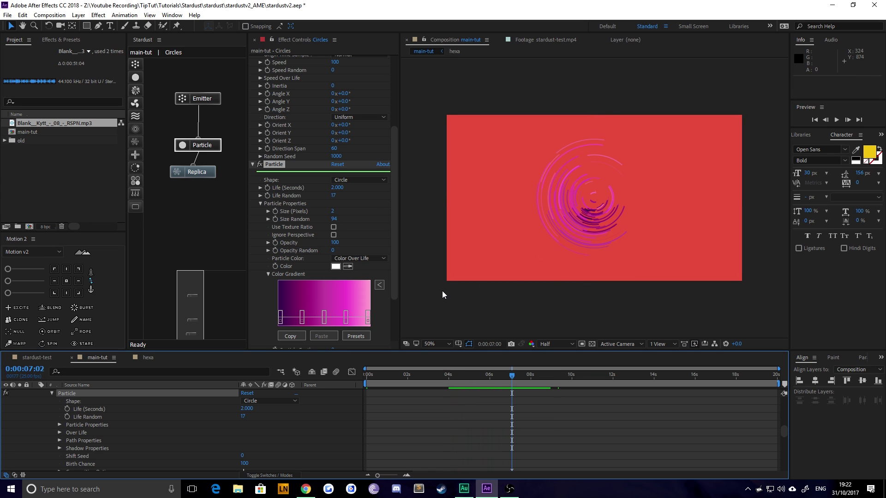
key(space)
Set the Particle Color mode to Random From Gradient.
scroll(351, 251, down, 2)
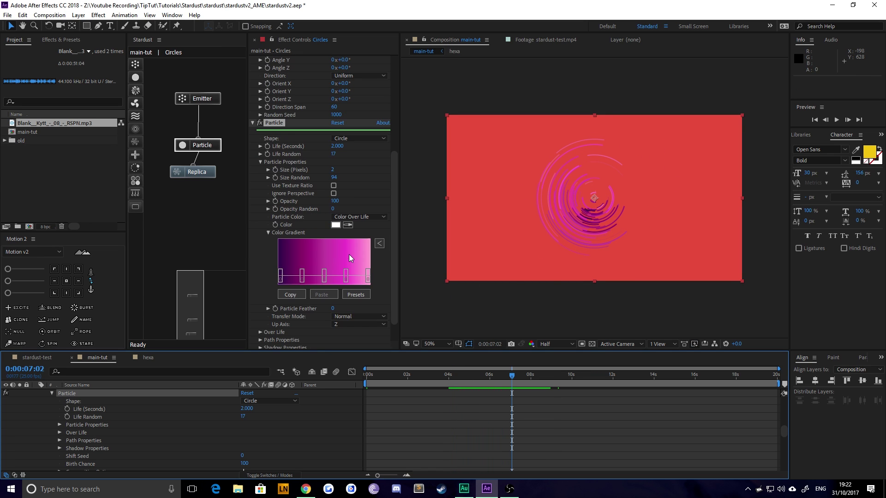
click(369, 216)
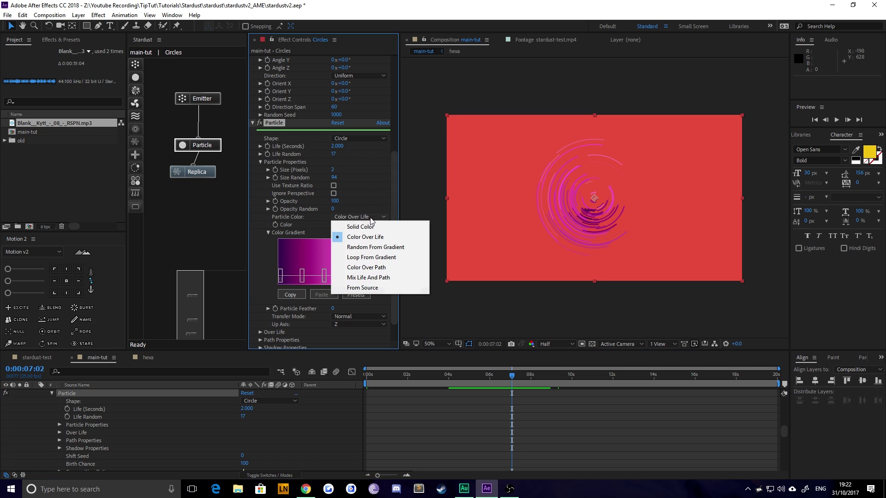
click(377, 248)
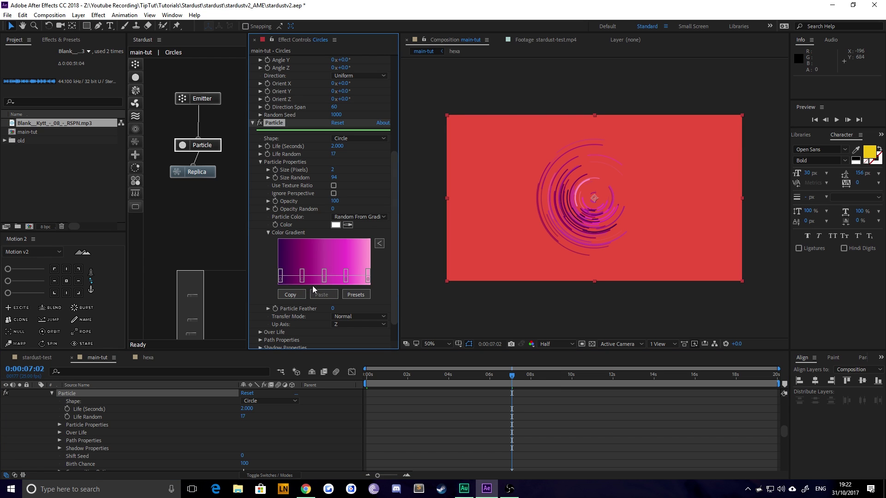
Remove three stops from the purple-pink particle gradient and move one remaining stop to the gradient's start, leaving two stops.
mouse_move(280, 277)
mouse_down()
mouse_move(289, 276)
mouse_move(267, 285)
mouse_up()
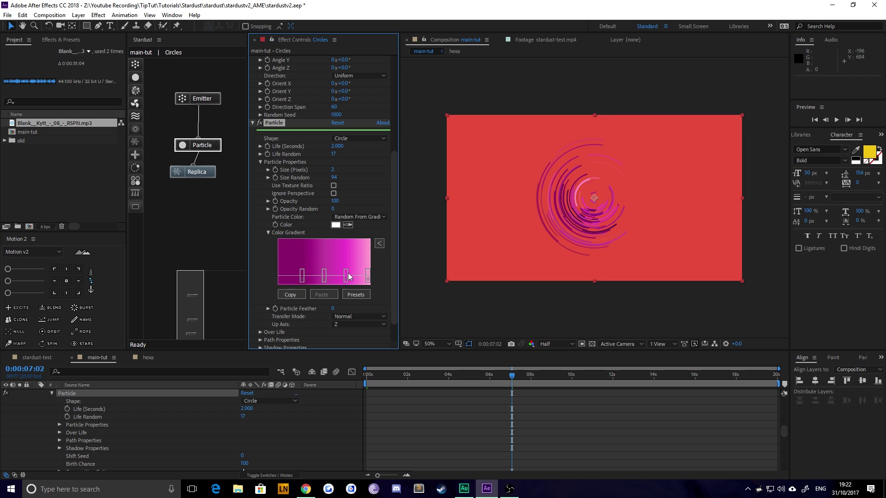
drag(367, 276, 350, 285)
drag(302, 277, 292, 301)
drag(324, 277, 281, 283)
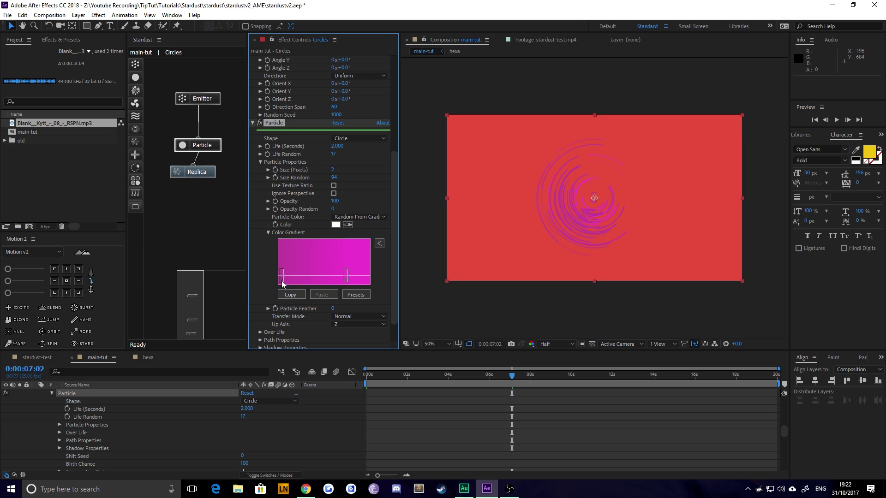
Set the gradient's starting stop to the yellow copied from outside the composition.
double_click(281, 279)
key(alt+Tab)
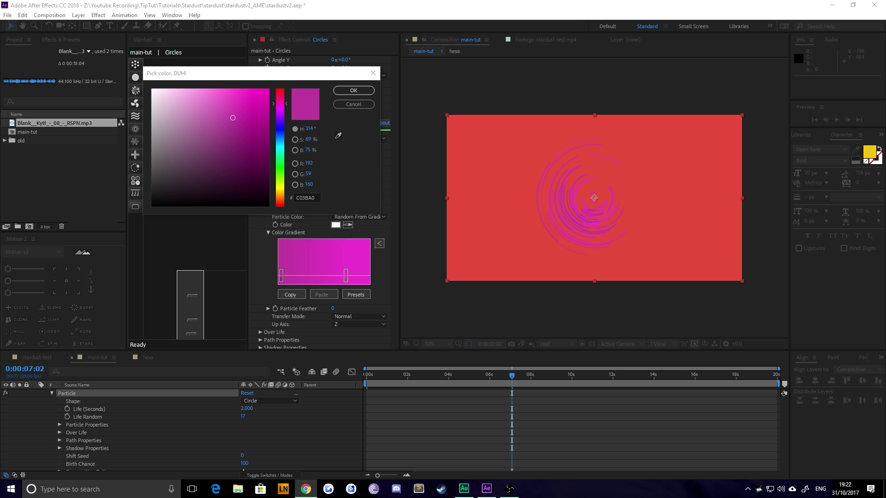
click(296, 199)
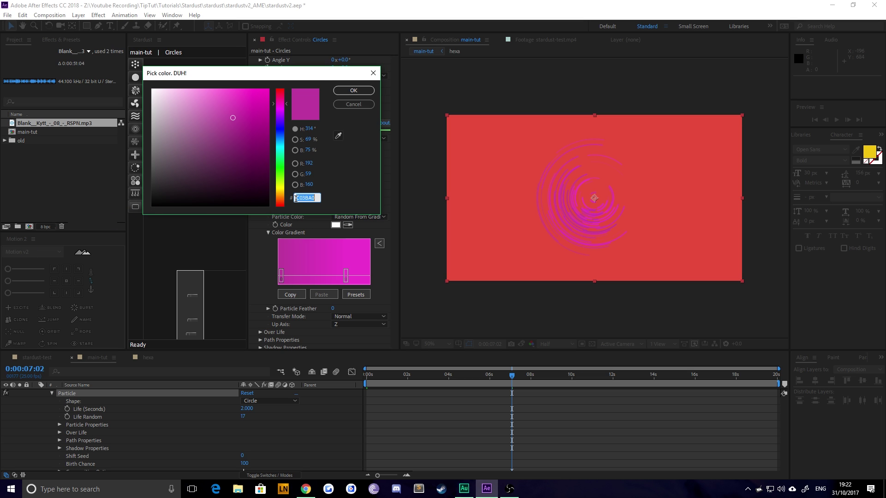
key(ctrl+v)
key(Return)
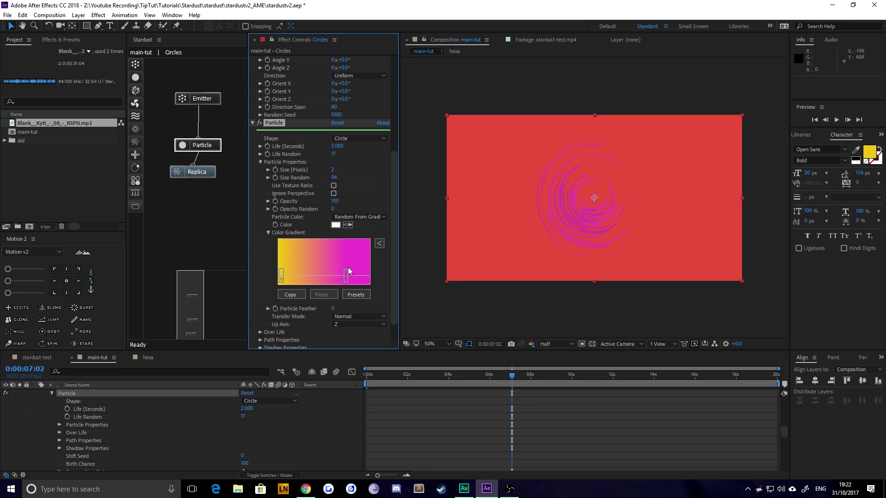
Move the pink stop to the end of the particle gradient and set its color to orange E67E22.
drag(347, 277, 368, 282)
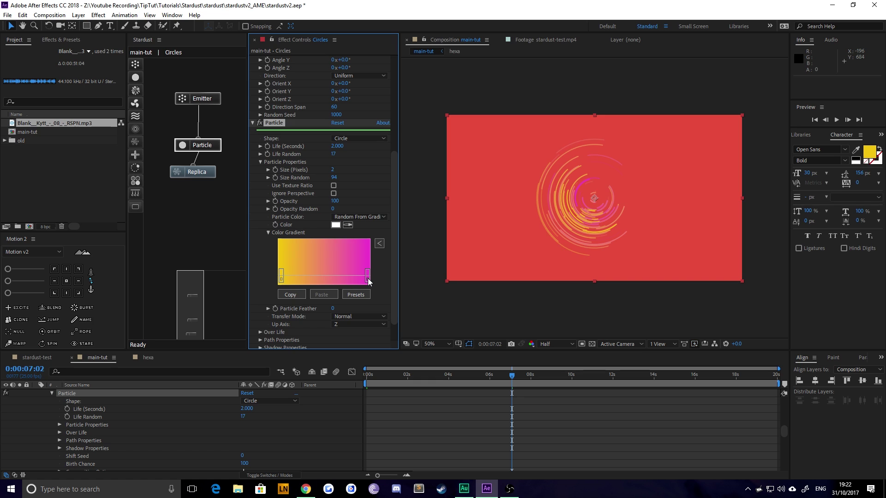
double_click(369, 281)
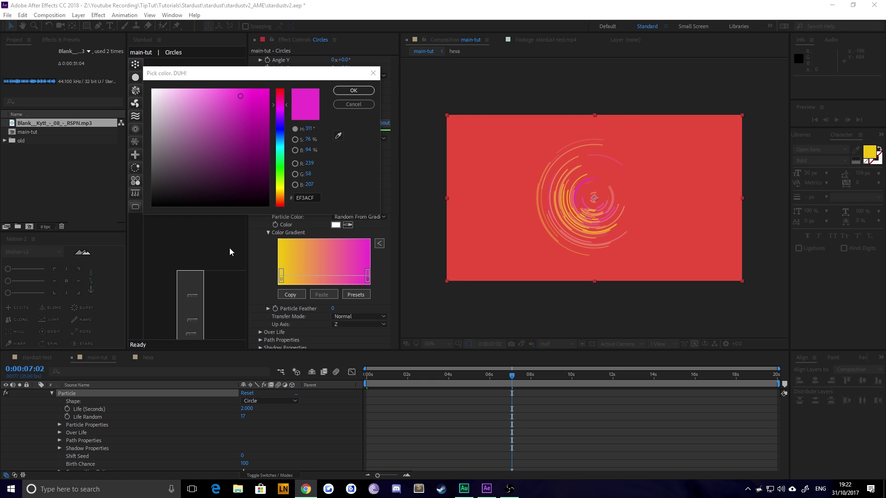
double_click(312, 195)
key(ctrl+v)
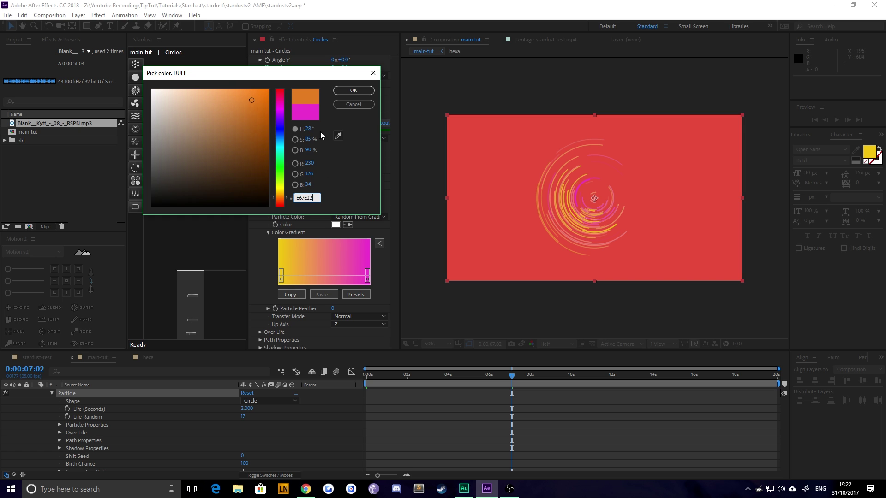
click(345, 90)
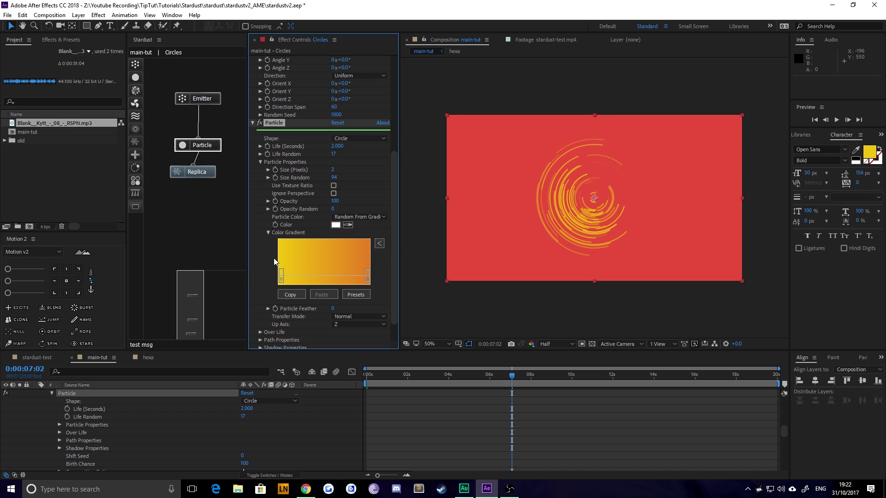
Inspect the recolored circles up close, and set the particle Life to 3 seconds.
scroll(591, 219, up, 2)
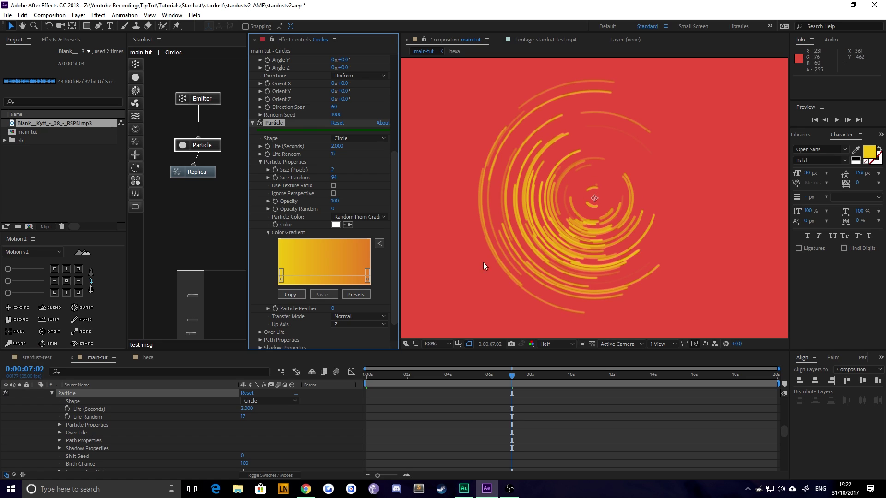
scroll(483, 262, down, 2)
key(v)
click(474, 316)
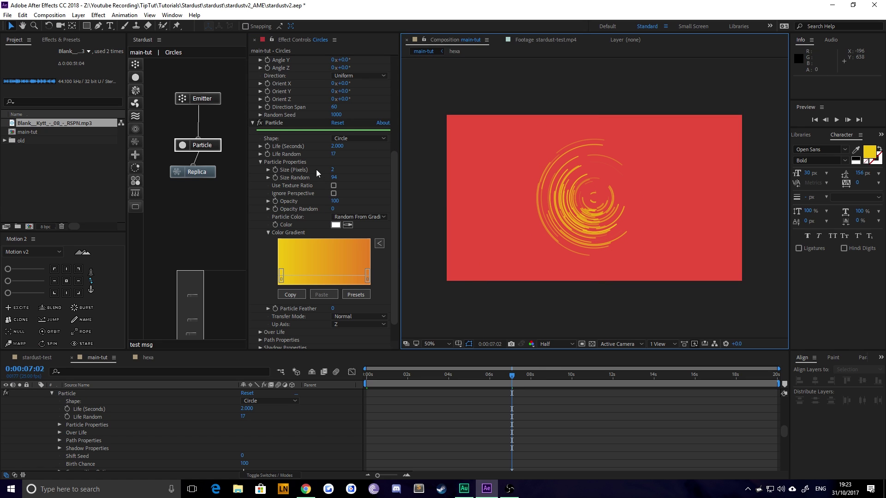
click(338, 147)
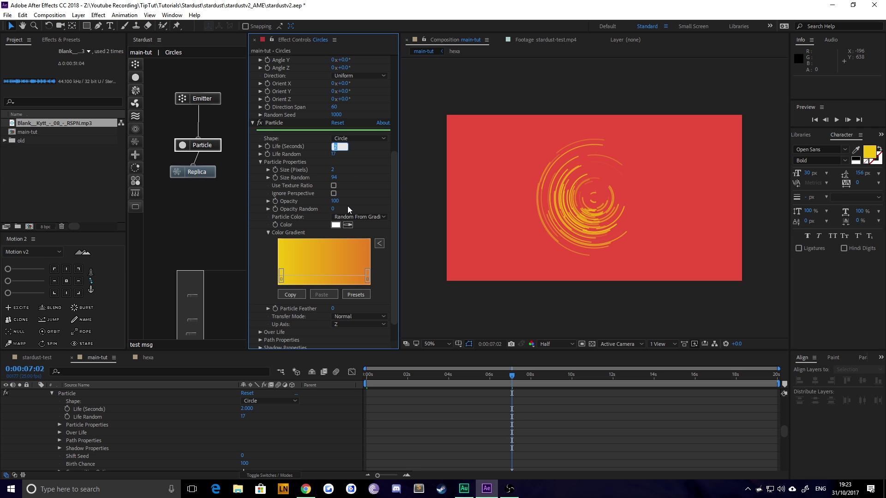
text(3)
key(Return)
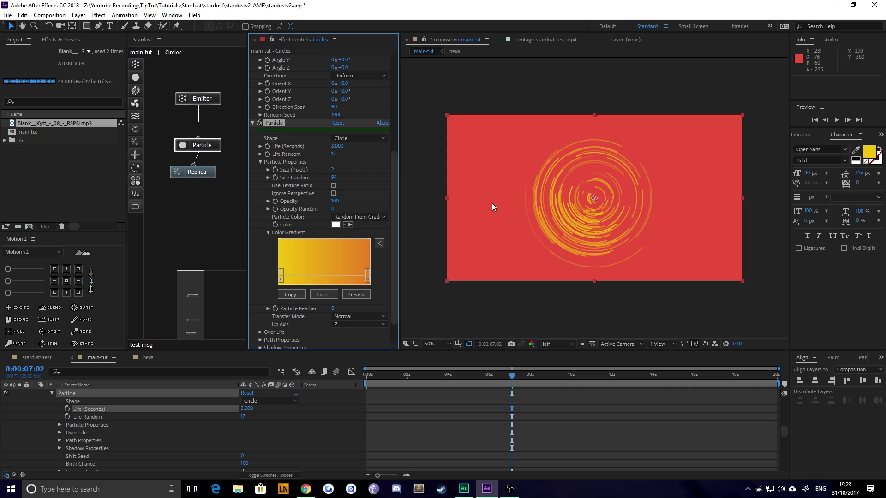
Collapse the Particle settings, and set the Emitter's Origin Z to 1640 and its Speed to 480.
scroll(397, 195, down, 1)
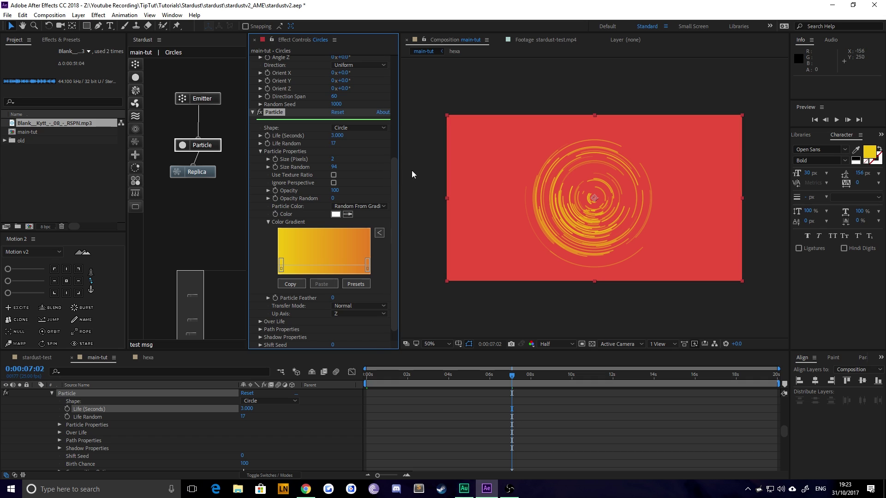
scroll(393, 207, down, 2)
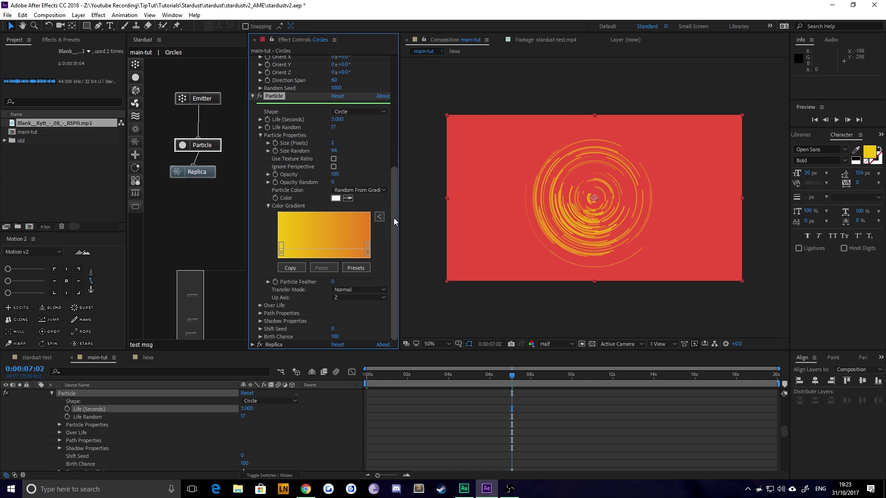
scroll(392, 212, up, 1)
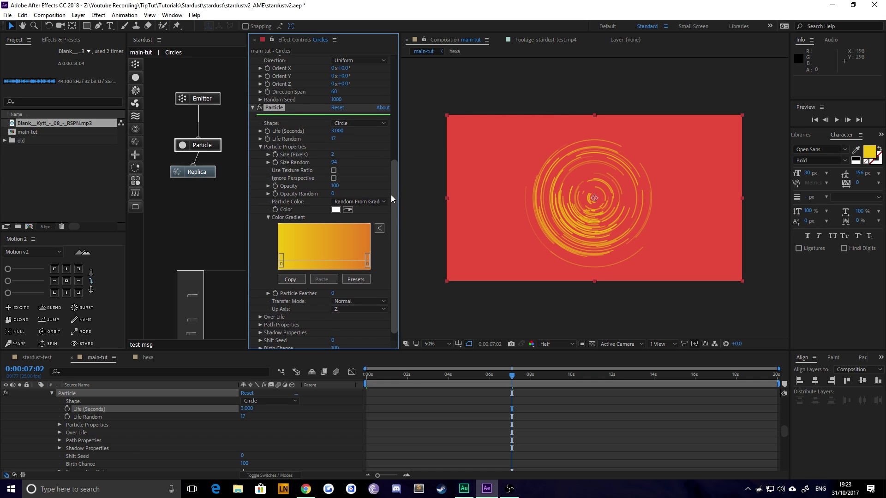
click(251, 107)
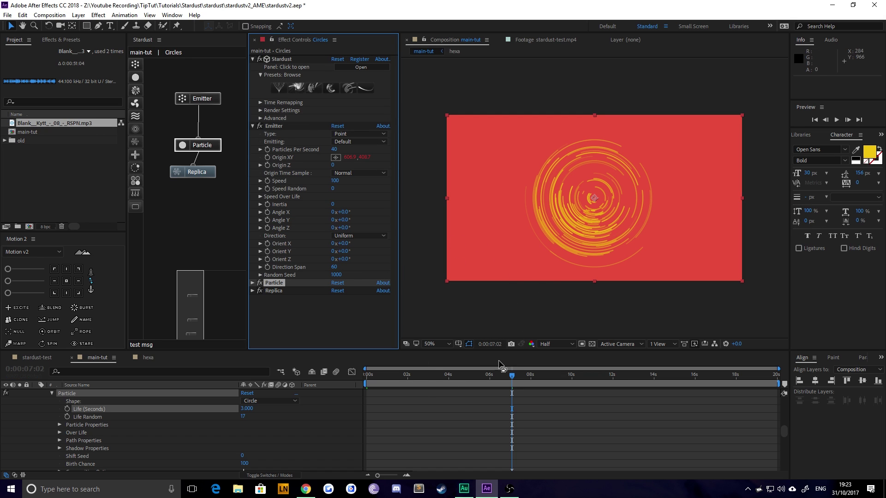
click(192, 101)
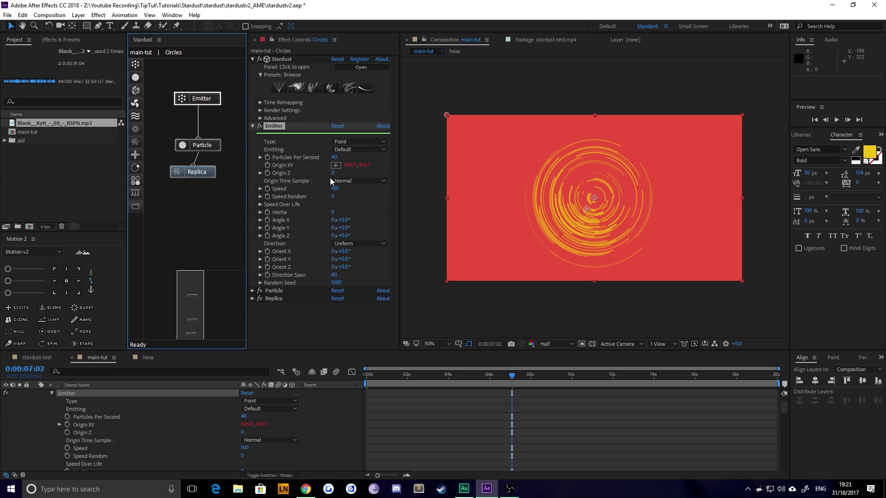
drag(332, 173, 299, 177)
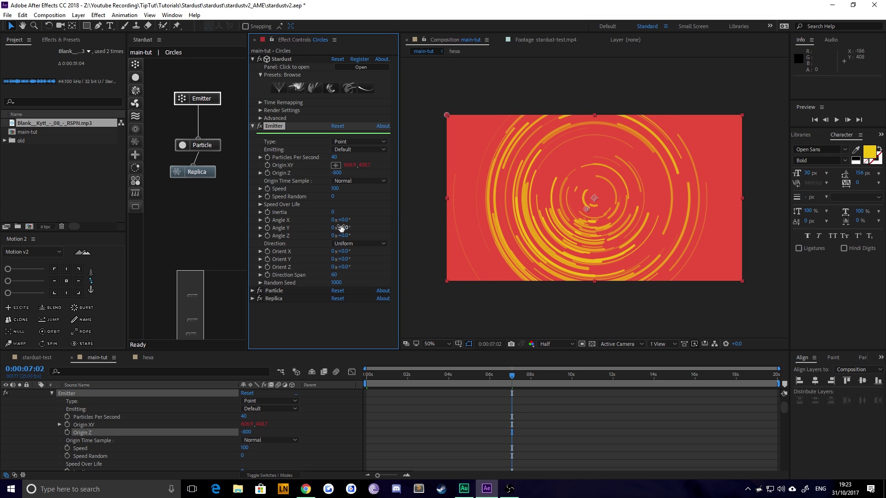
drag(333, 189, 433, 198)
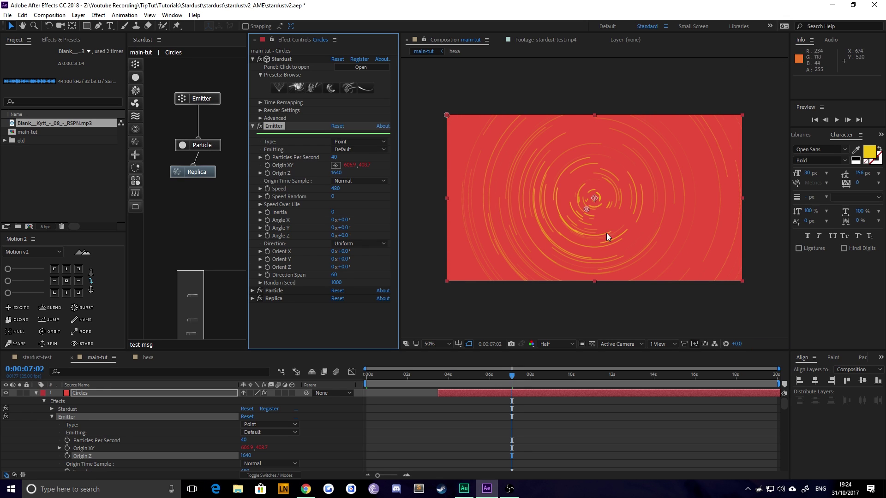
Preview the circles animation from 0:00:03:14.
click(439, 378)
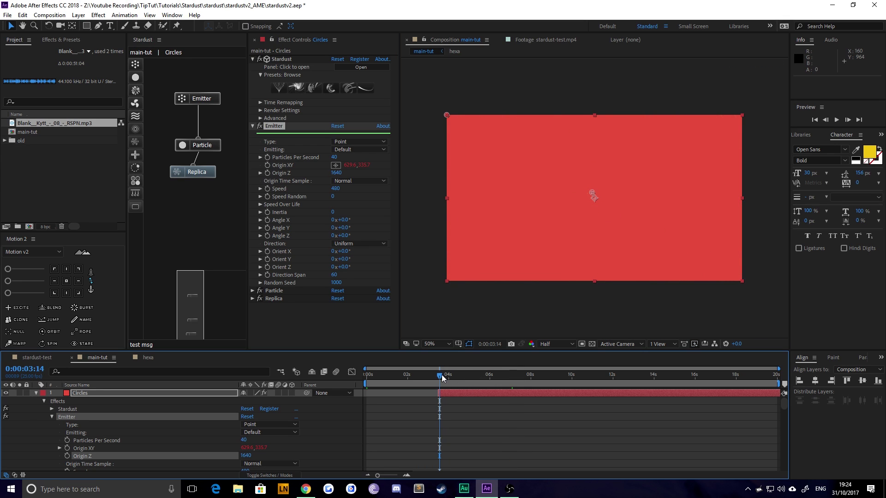
key(space)
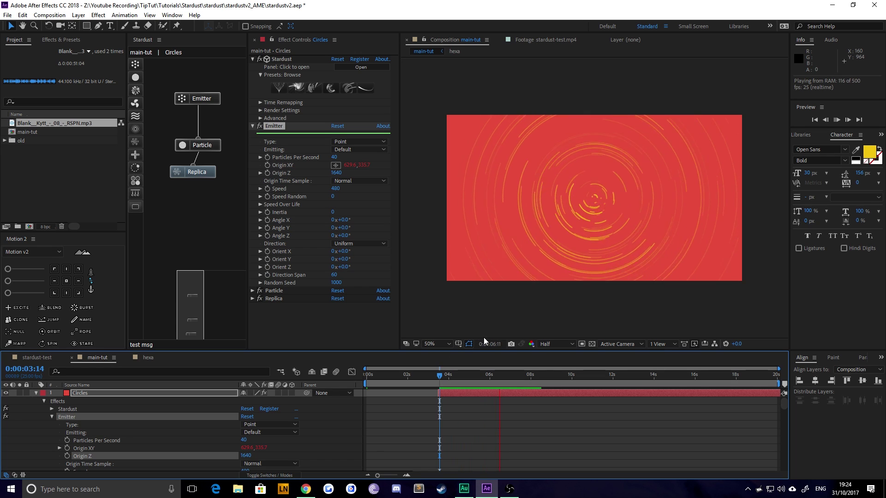
key(space)
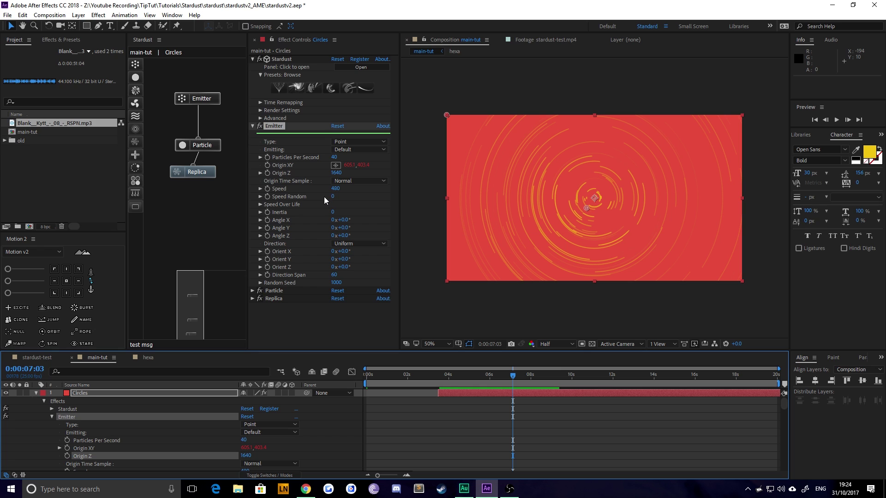
Move the Emitter's origin to the middle of the composition and set its Origin XY to 640, 320.
click(332, 212)
key(Return)
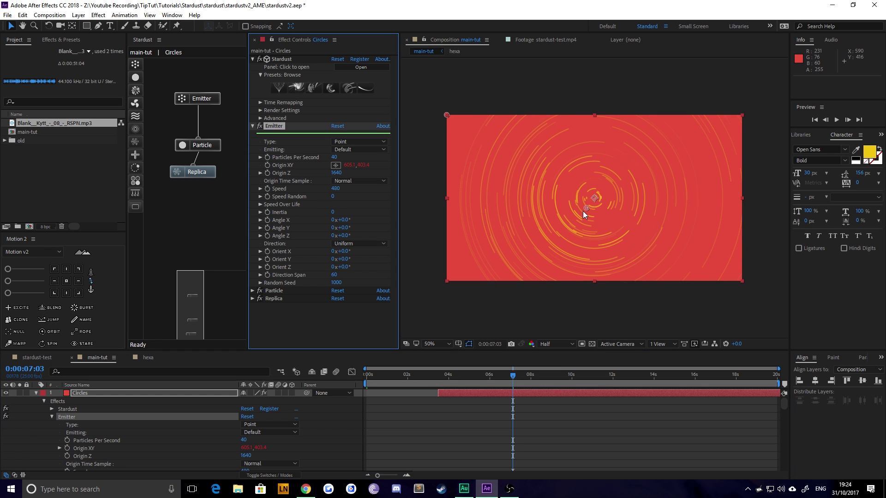
mouse_move(586, 209)
mouse_down()
mouse_move(599, 200)
mouse_move(582, 194)
mouse_move(577, 226)
mouse_move(594, 199)
mouse_move(553, 192)
mouse_move(472, 129)
mouse_move(595, 199)
mouse_up()
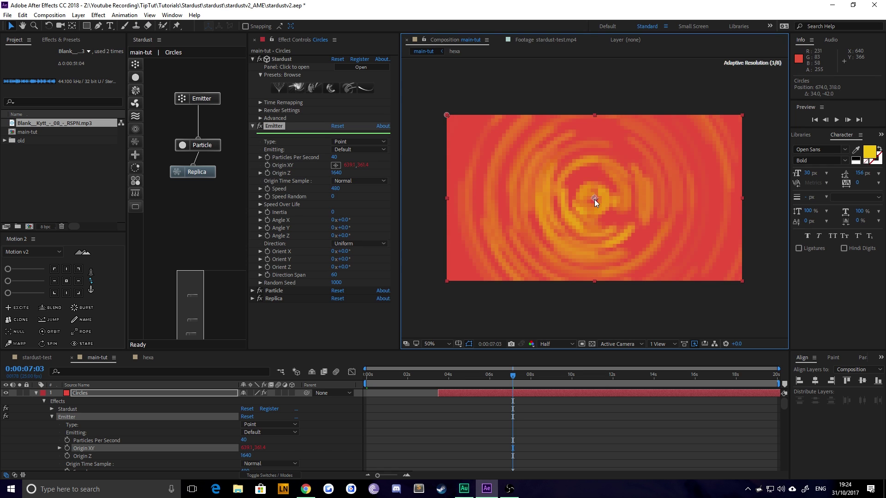
click(350, 165)
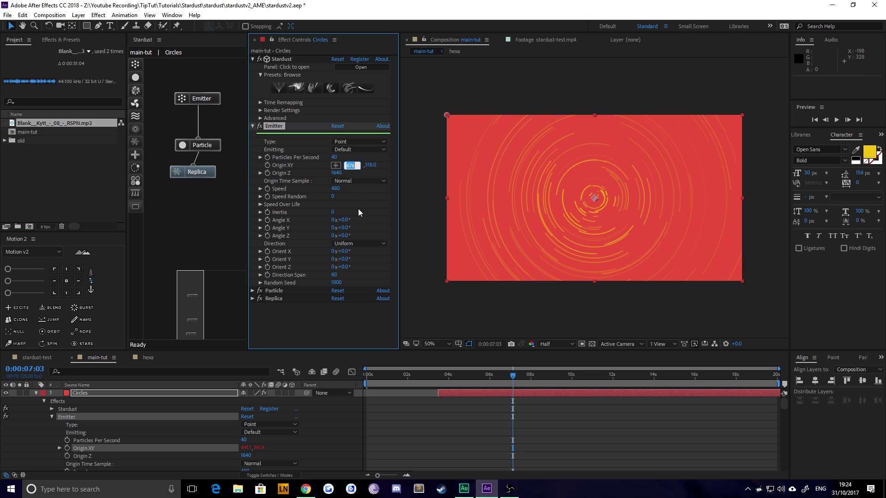
text(640)
key(Tab)
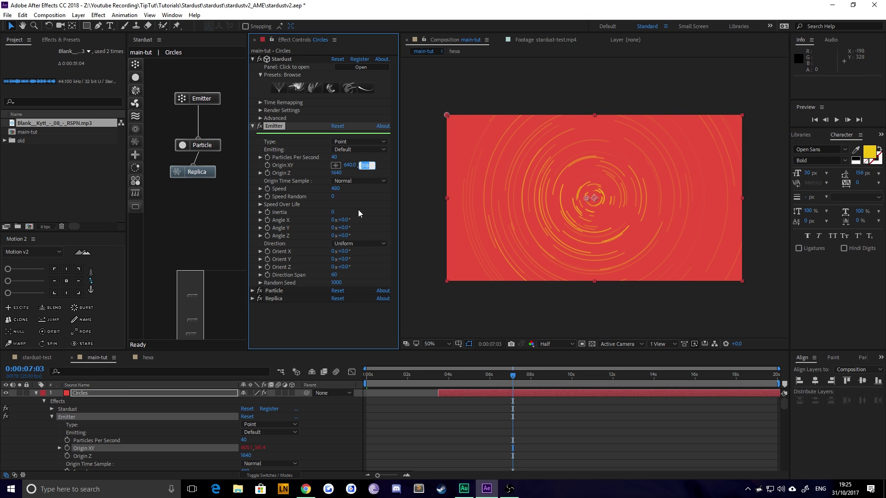
key(Return)
Remove the wiggle expression from the Emitter's Origin XY and scrub through the timeline to check the motion.
click(60, 447)
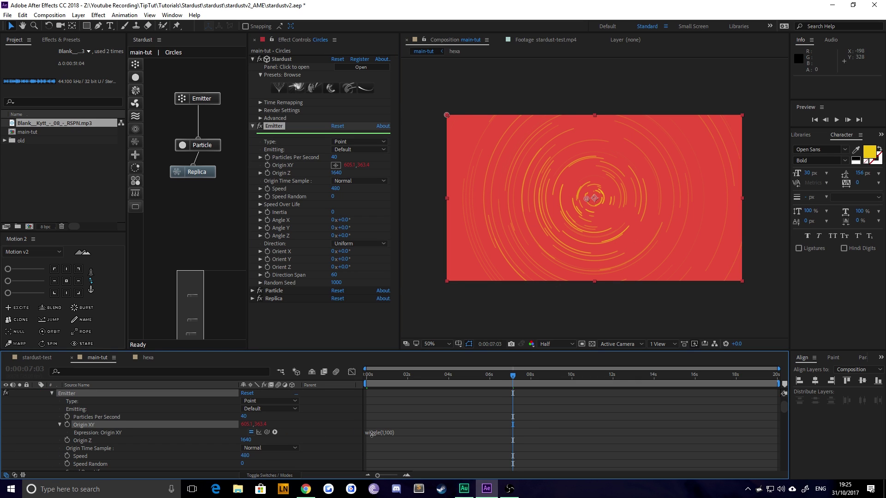
click(371, 432)
key(BackSpace)
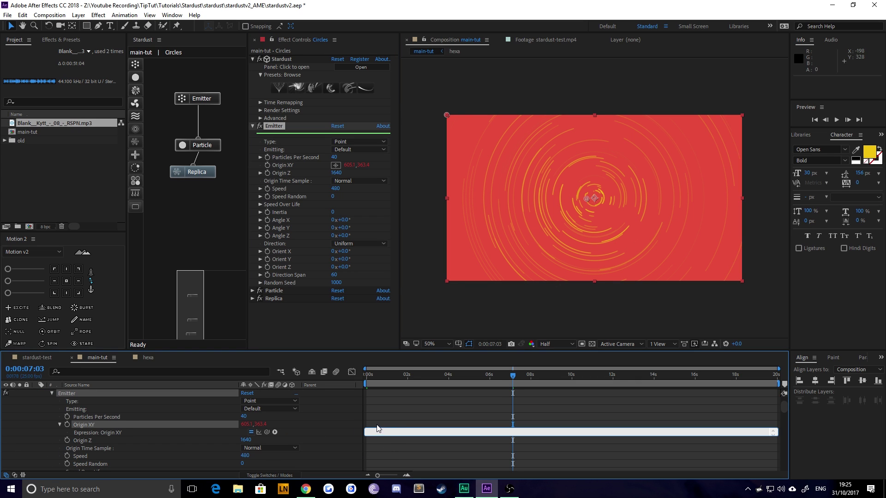
click(378, 415)
drag(479, 372, 559, 382)
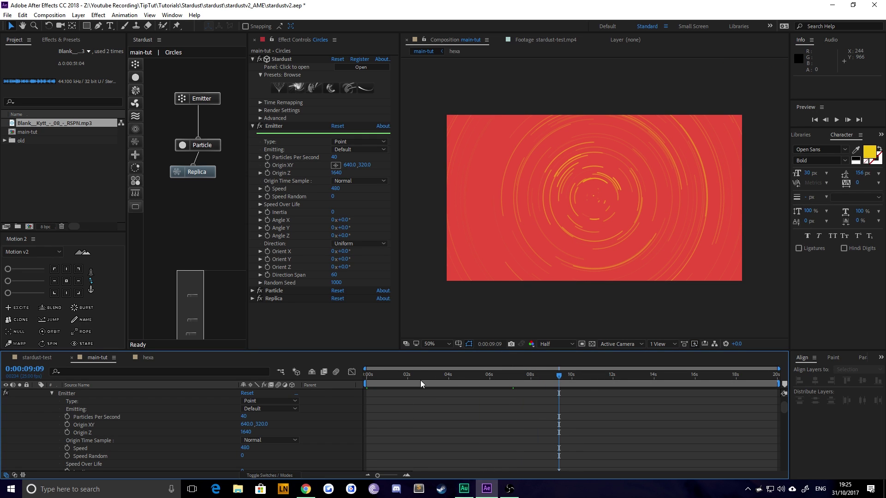
drag(420, 380, 496, 383)
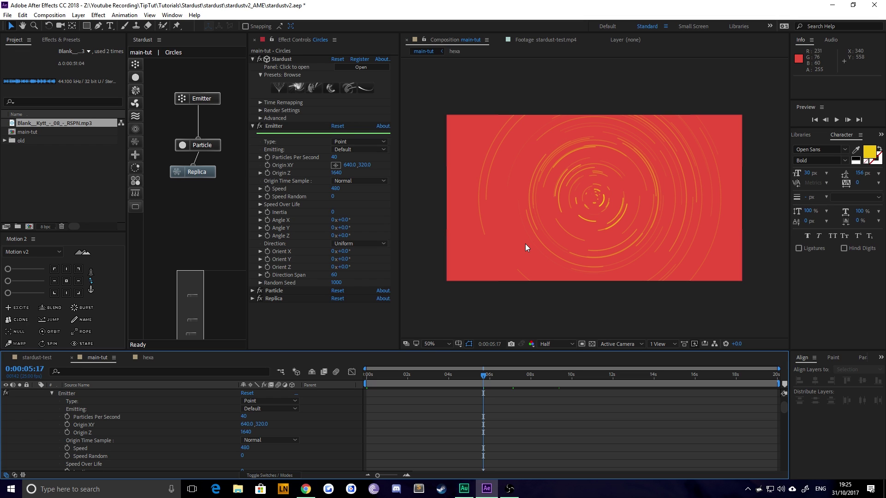
Undo the last value change on the Circles layer, collapse the Emitter settings and show the Replica node's settings.
scroll(418, 397, up, 2)
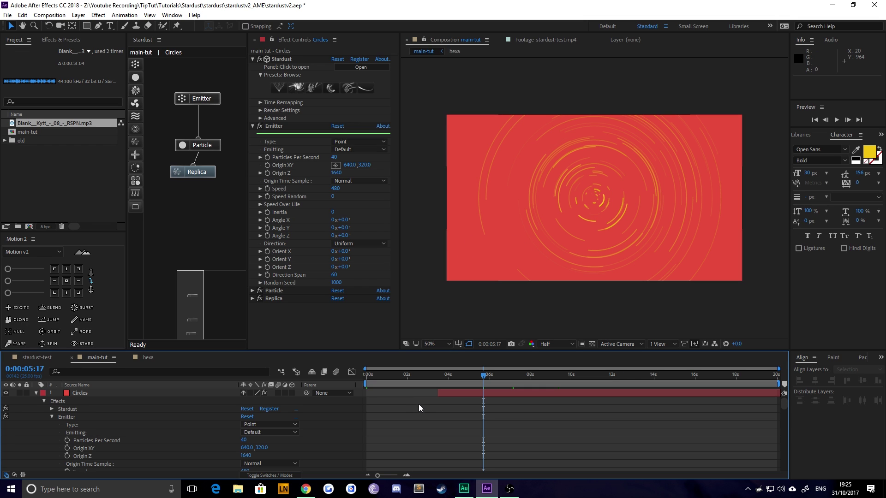
click(108, 393)
key(ctrl+Left)
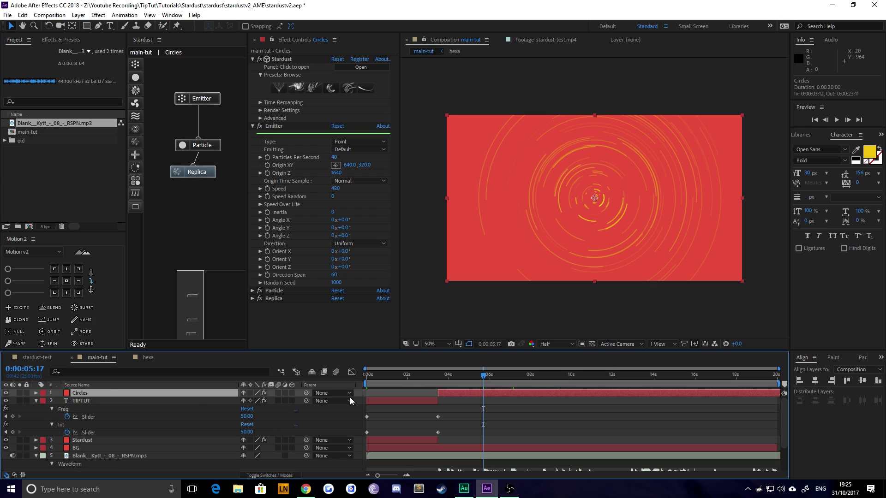
click(284, 227)
key(ctrl+z)
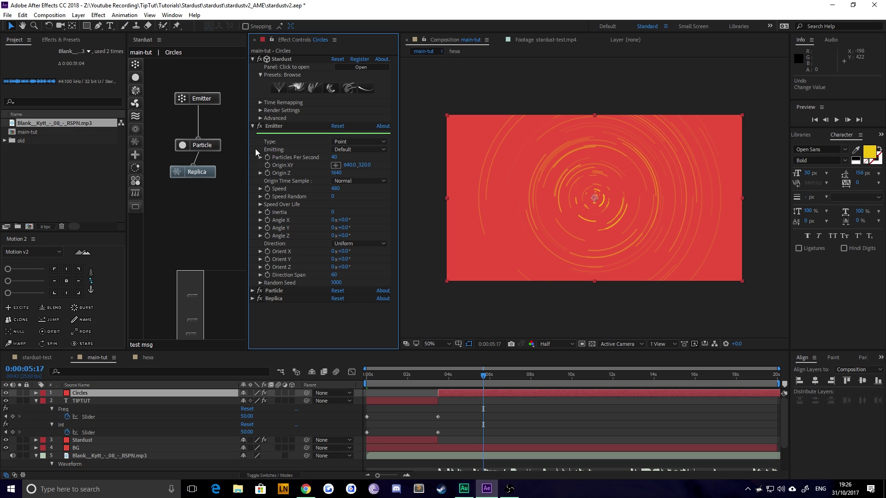
click(252, 126)
click(196, 171)
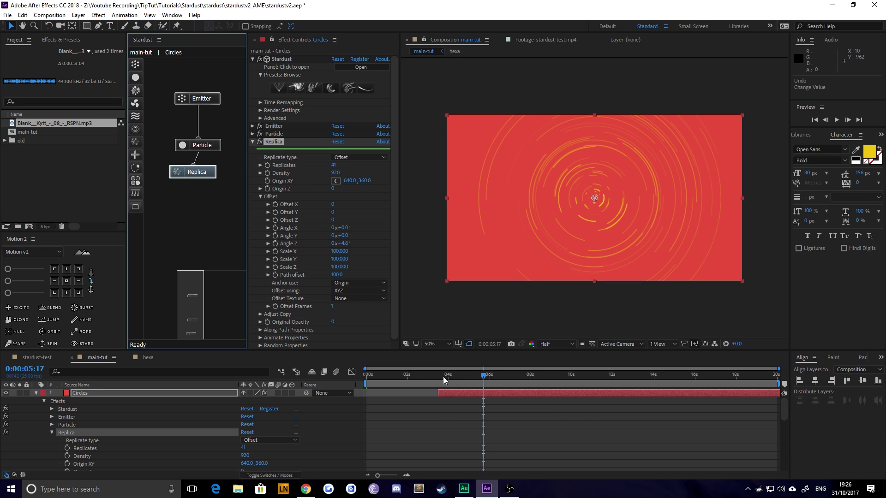
Scrub through the circles animation and preview it with the music from 0:00:05:24.
drag(443, 377, 502, 380)
scroll(478, 400, down, 8)
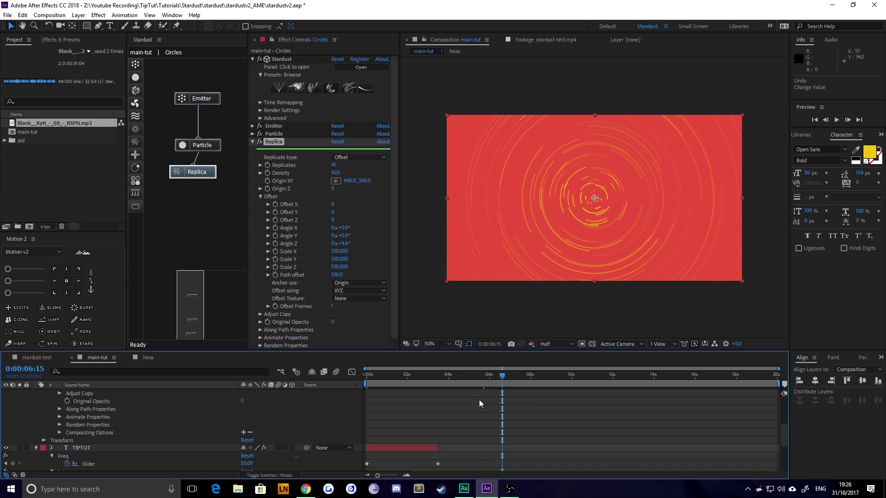
click(489, 376)
key(space)
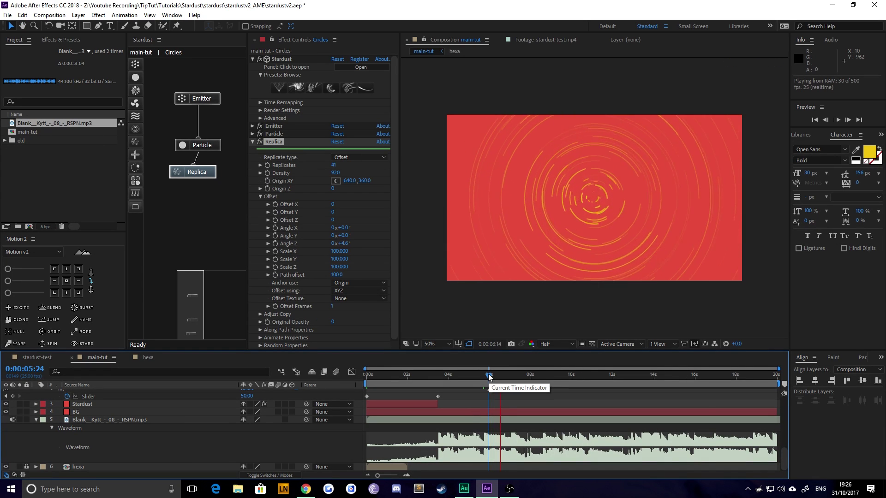
At 0:00:07:01, start keyframing the Replica node's Replicates and Density.
drag(511, 378, 511, 372)
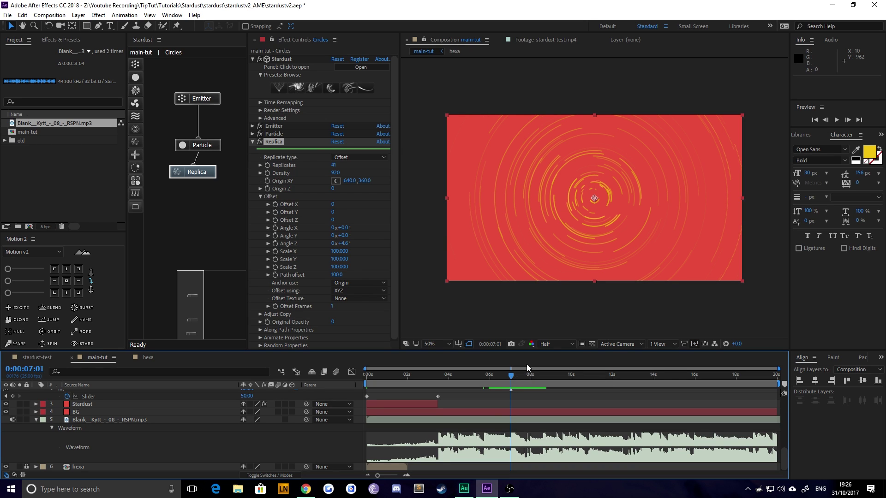
click(268, 165)
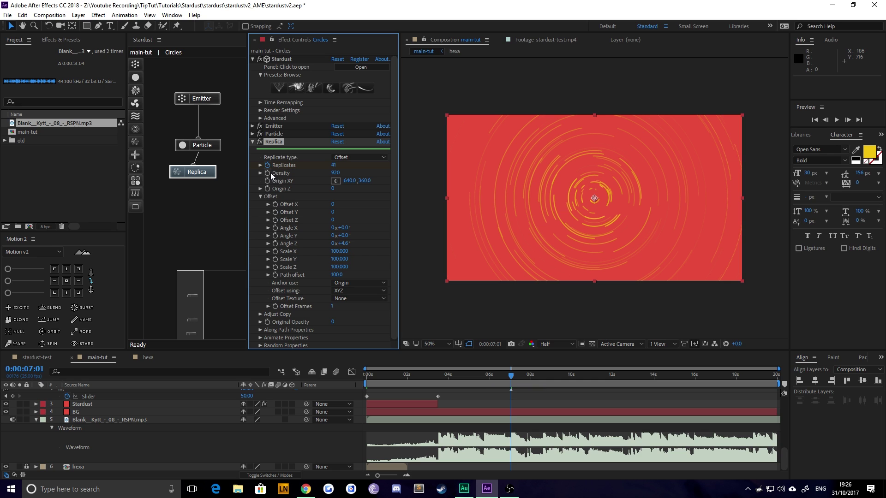
click(267, 174)
Preview the animation with the music to find the next beat and set Replicates to 135 at 0:00:09:22.
key(space)
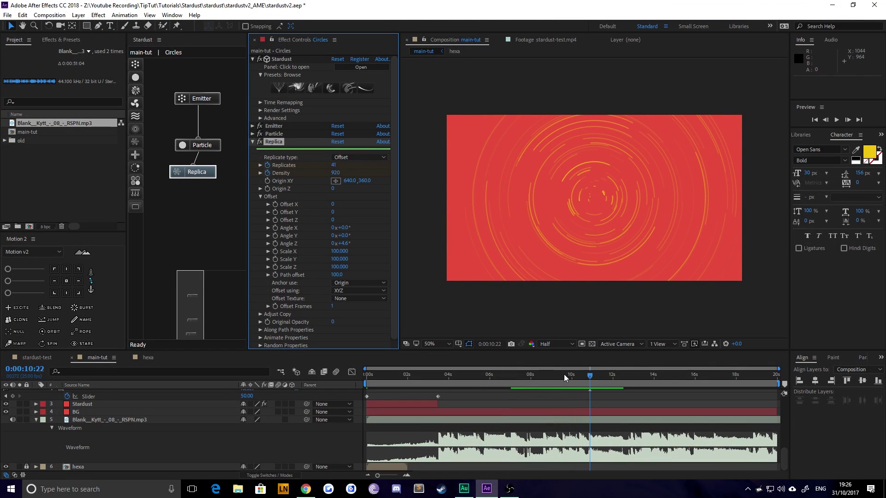
click(564, 375)
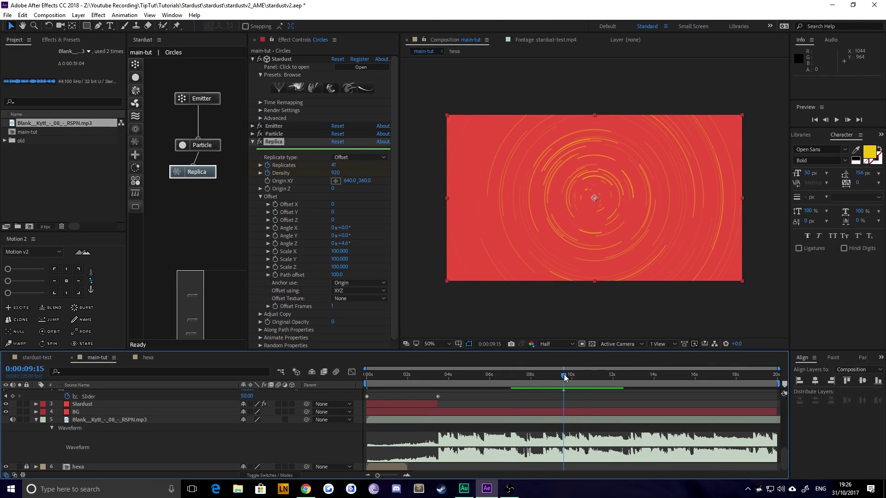
drag(564, 376, 569, 377)
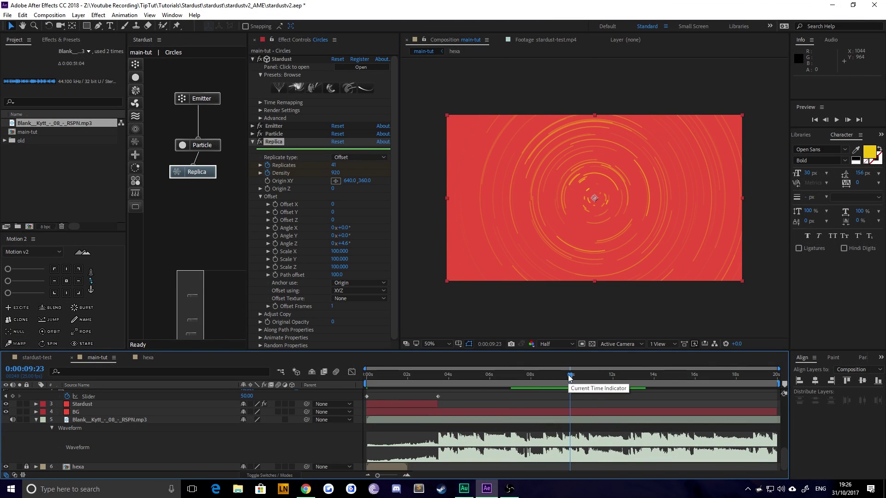
key(space)
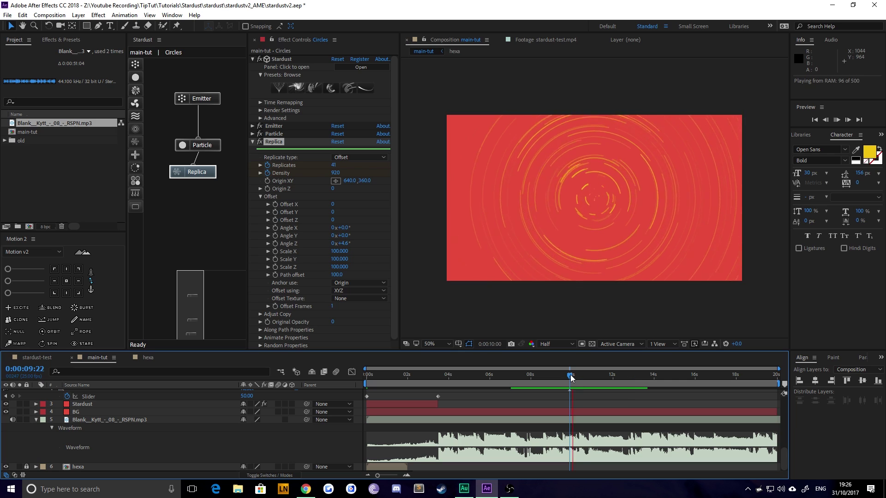
key(space)
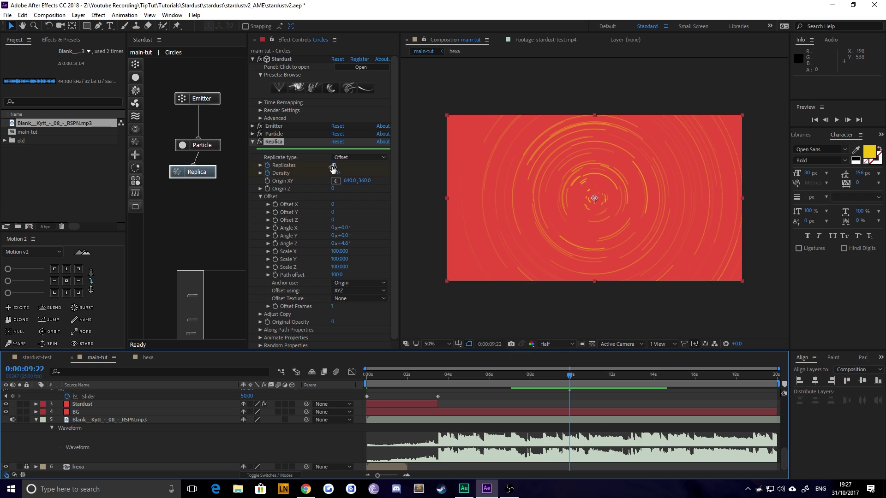
drag(332, 165, 382, 173)
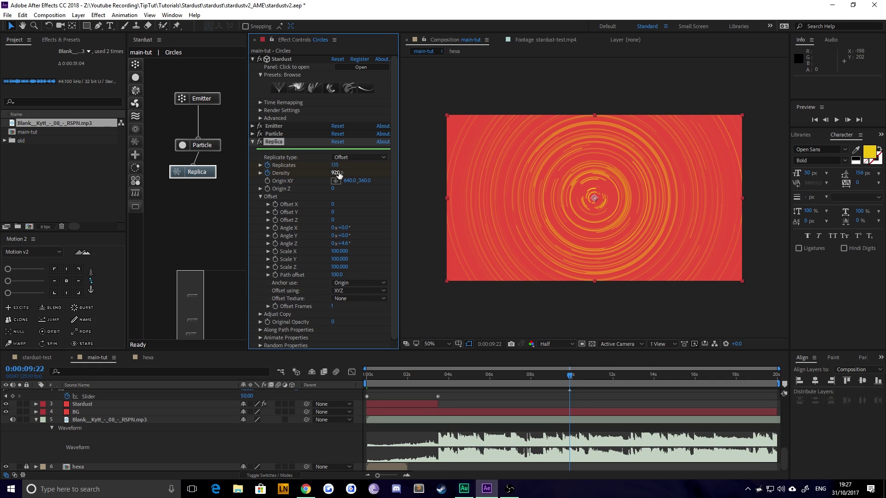
Lower the Replica's Density to 140 at 0:00:09:22, checking the dotted circles up close at 420 along the way.
drag(336, 172, 320, 177)
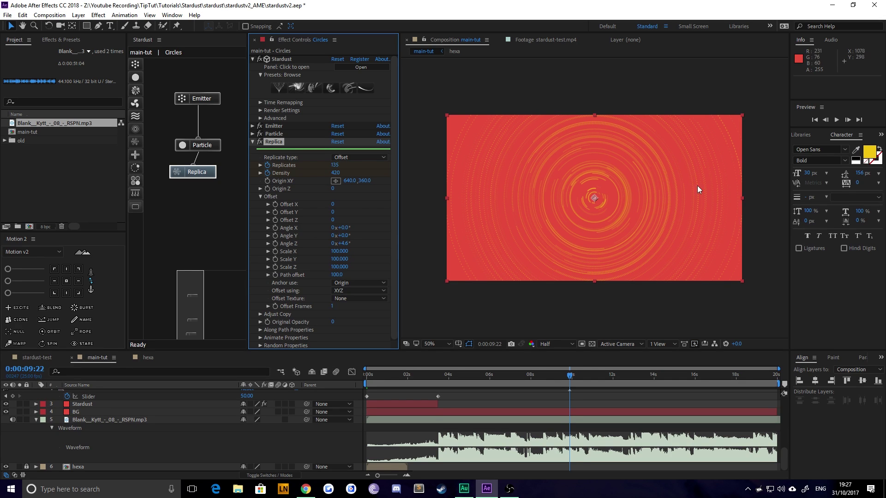
key(slash)
scroll(678, 166, up, 3)
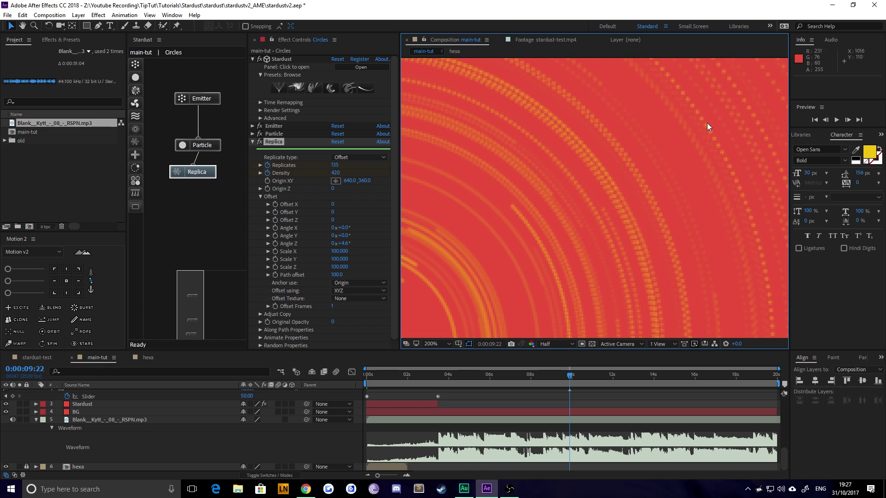
scroll(655, 175, down, 2)
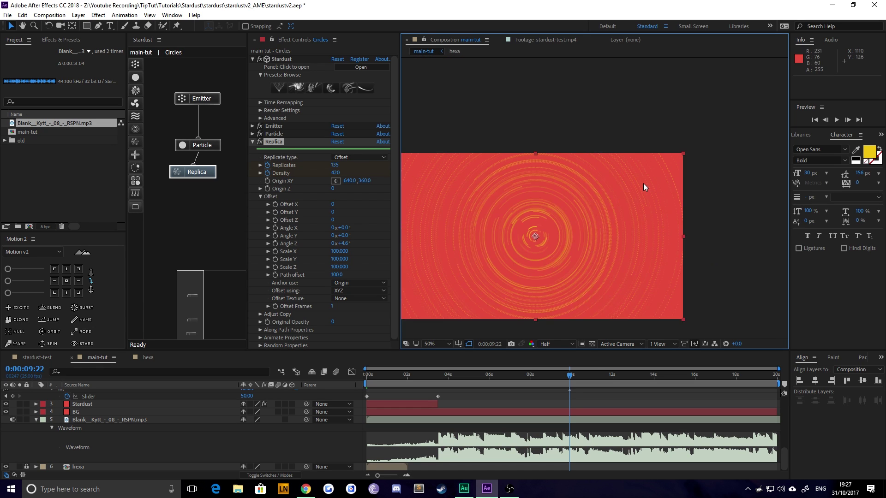
scroll(528, 243, down, 2)
drag(334, 174, 327, 174)
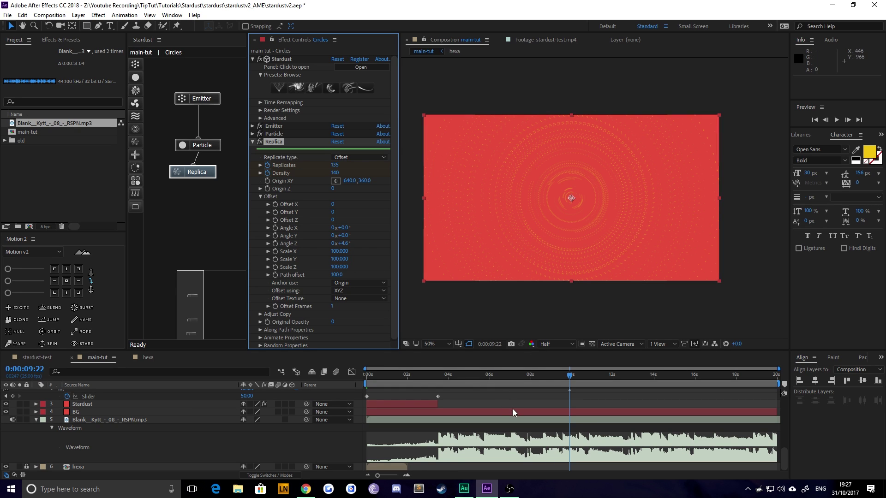
Return to the first Replica keyframes at 0:00:07:01 and start keyframing the Emitter's Particles Per Second there.
scroll(519, 413, up, 10)
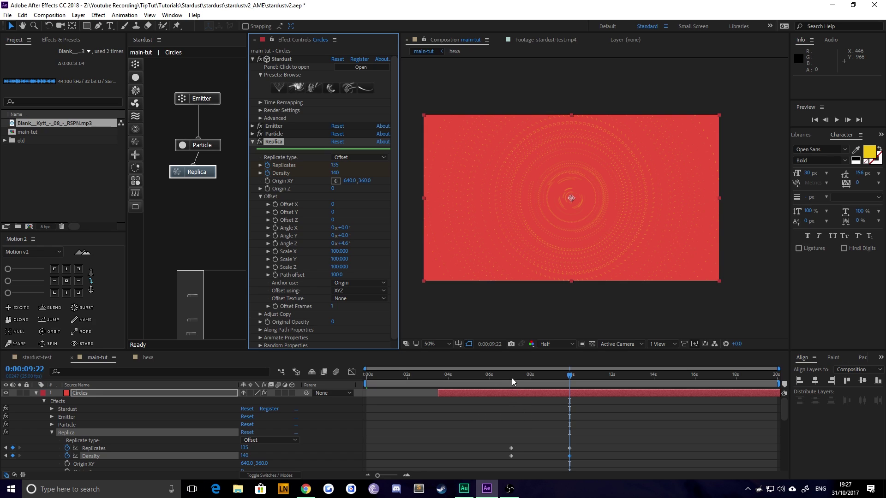
click(6, 448)
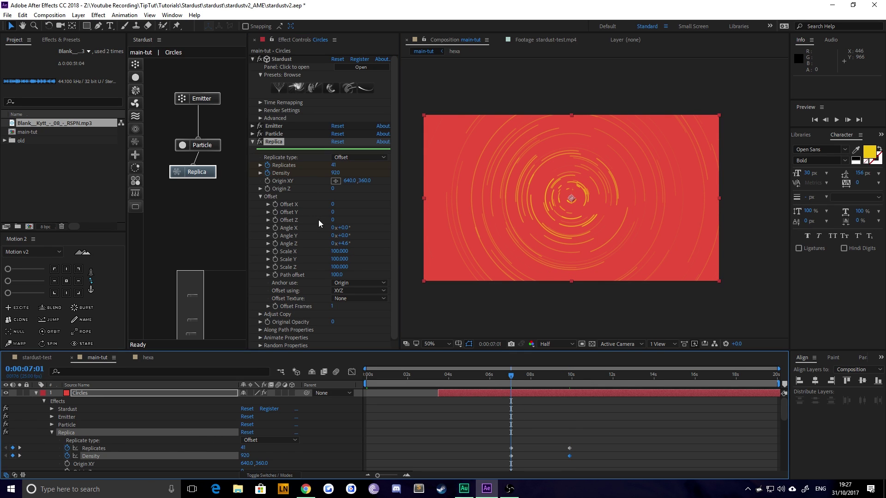
click(201, 99)
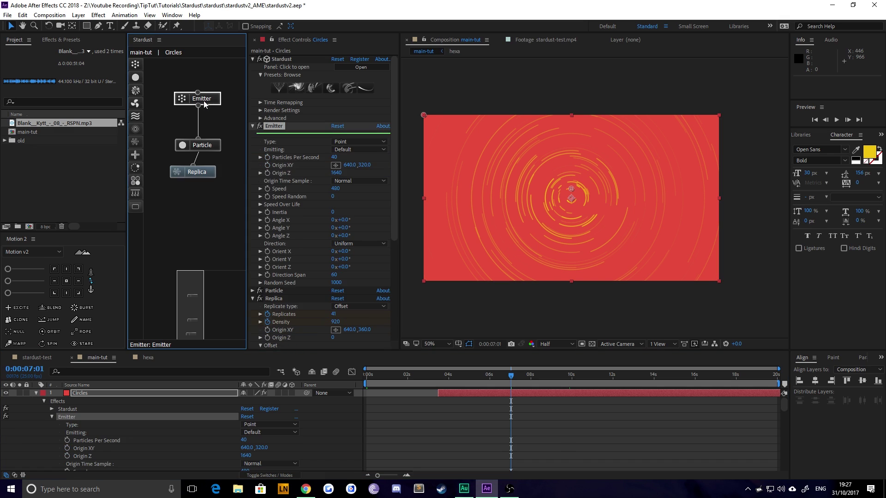
click(269, 157)
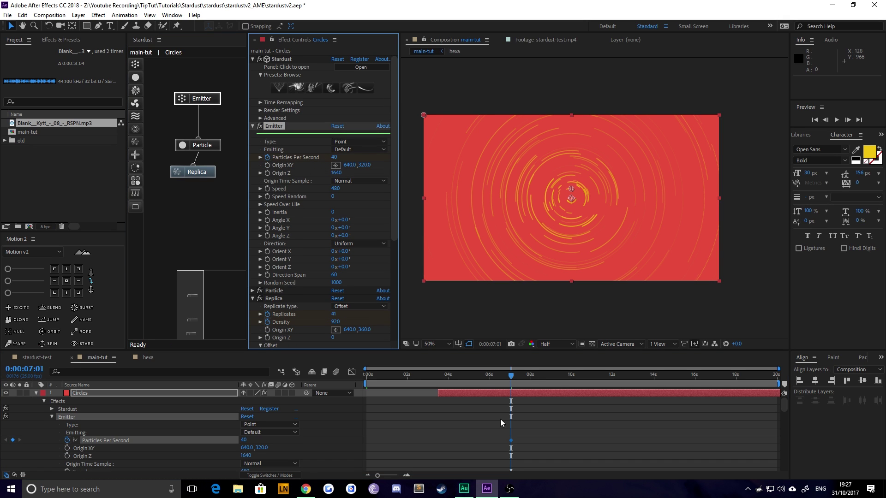
Play on from the second Replica keyframes to 0:00:12:07 and set the Emitter's Particles Per Second to 0.
scroll(535, 428, down, 6)
scroll(464, 444, down, 2)
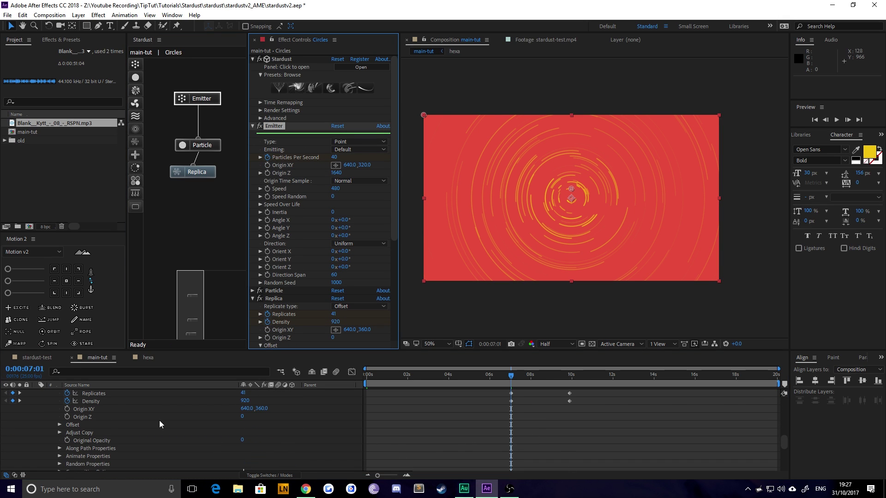
click(20, 401)
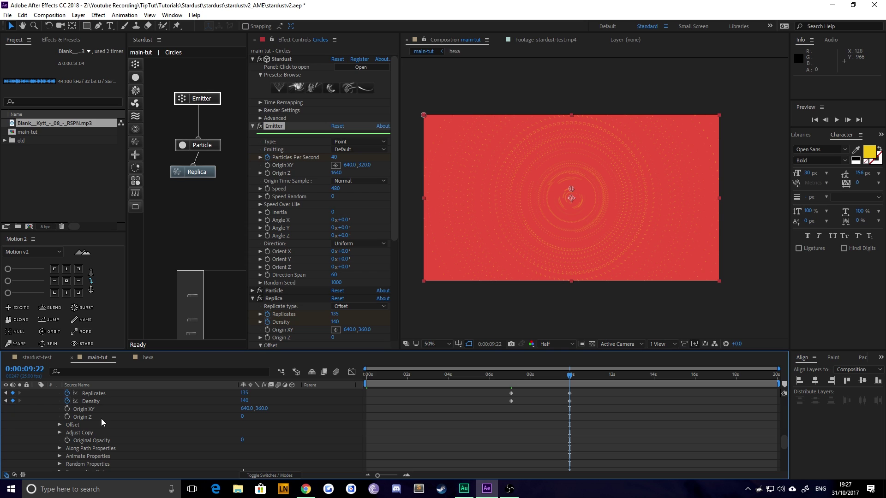
key(space)
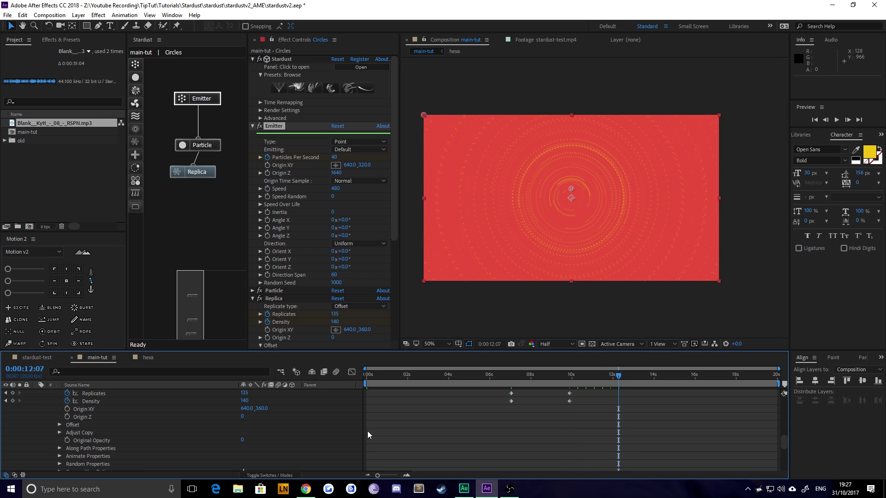
click(334, 158)
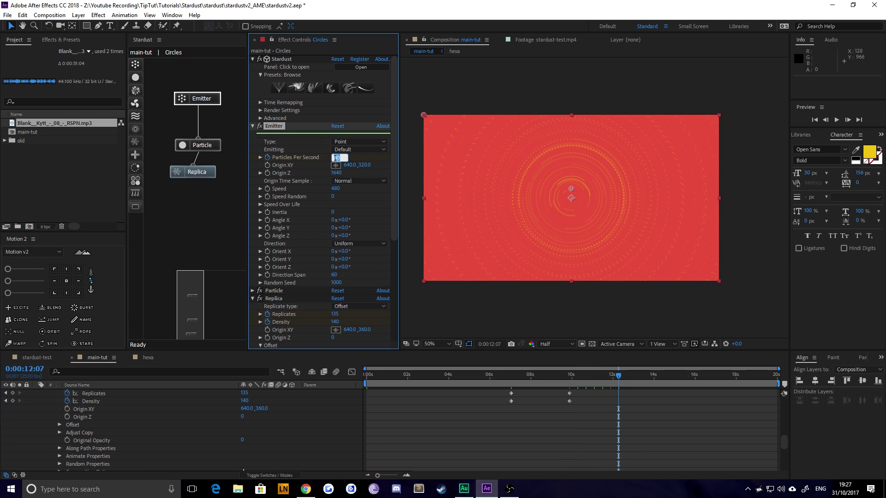
text(0)
key(Return)
Move the zero Particles Per Second keyframe earlier to line up with the second Replica keyframes at 0:00:09:22.
scroll(590, 419, up, 5)
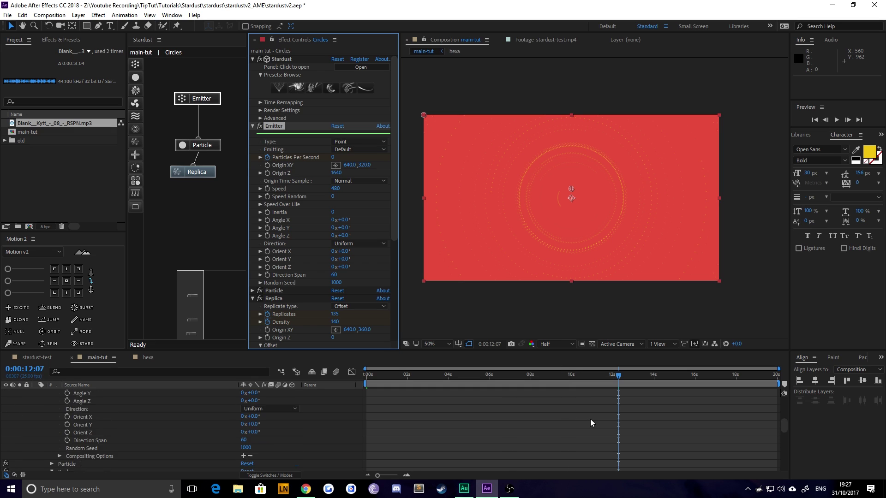
scroll(593, 422, up, 4)
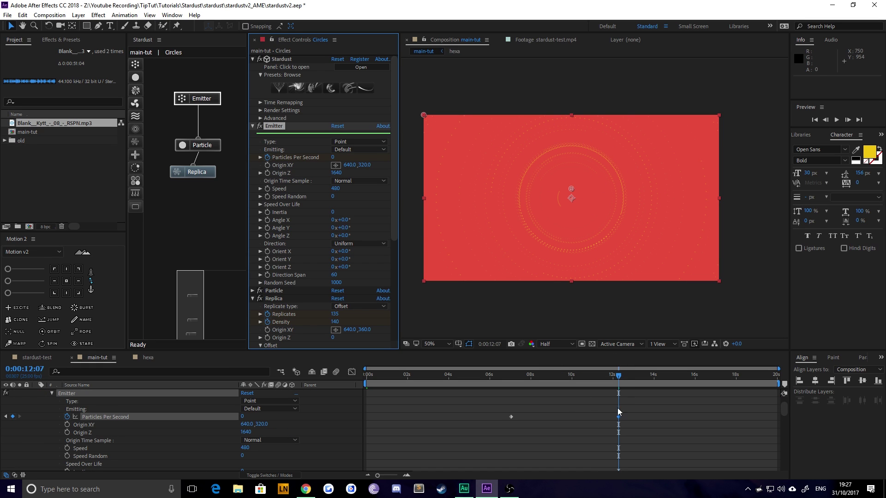
drag(615, 375, 655, 381)
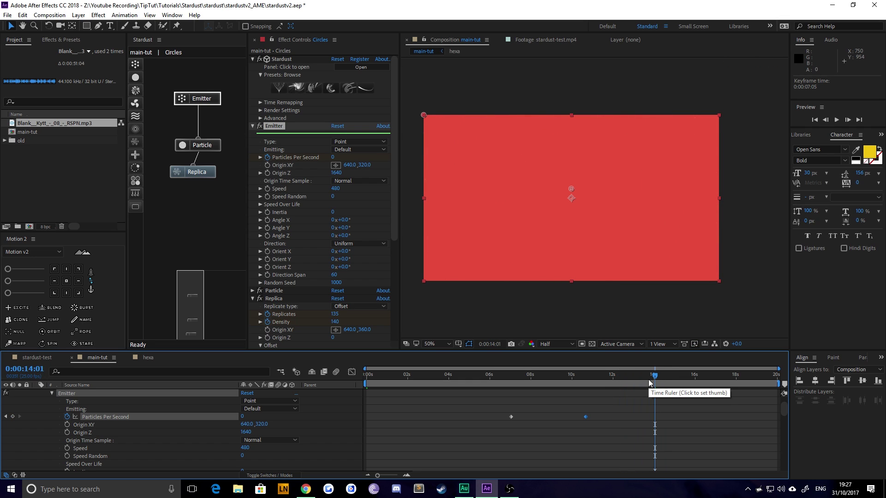
scroll(530, 408, down, 5)
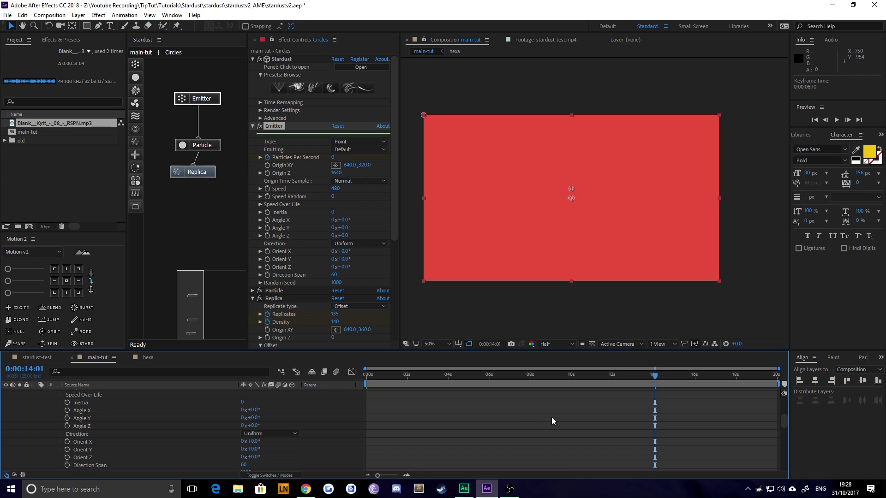
Show only the Circles layer's keyframed properties and preview the animation from 0:00:06:10.
key(u)
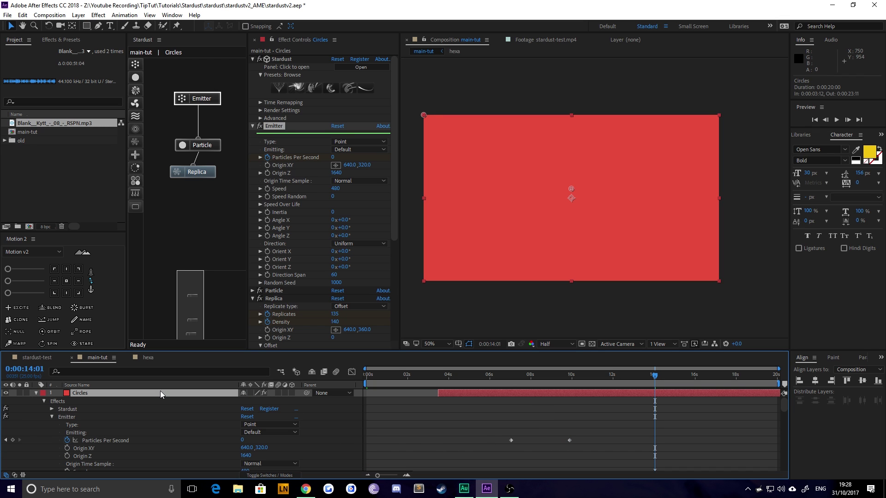
click(159, 391)
drag(513, 375, 498, 376)
key(space)
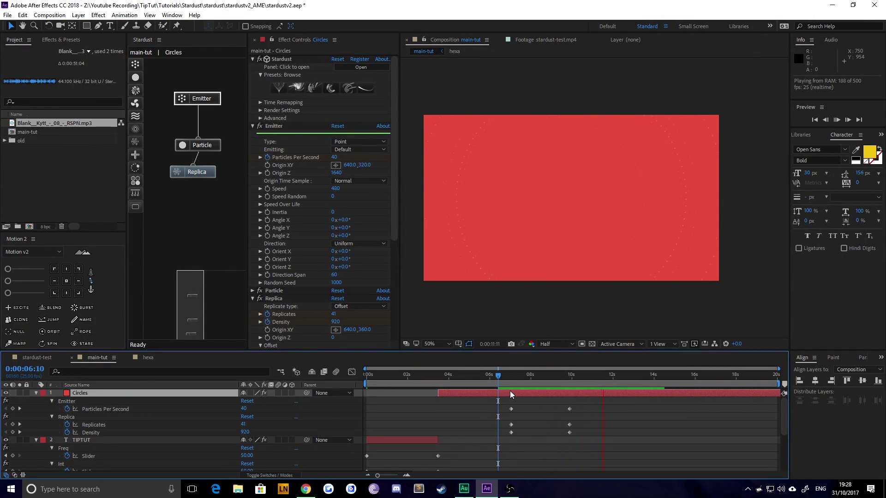
Shift all six Particles Per Second, Replicates and Density keyframes on the Circles layer 20 frames earlier.
drag(527, 404, 495, 436)
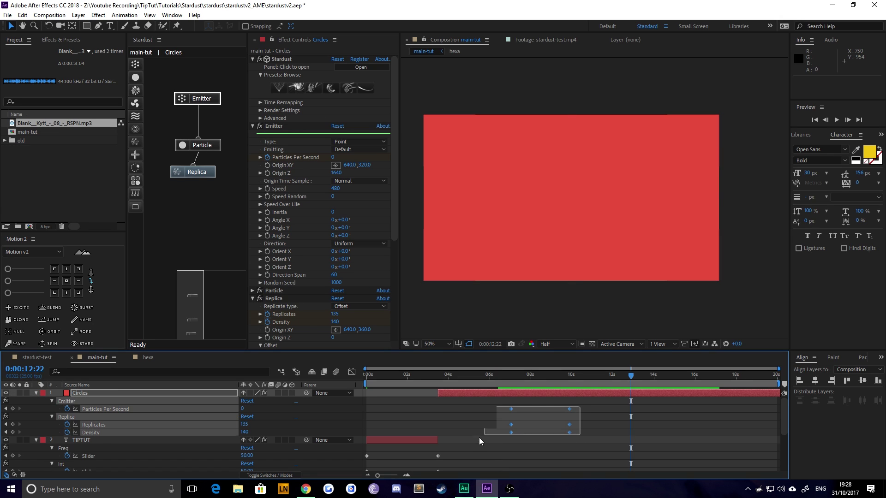
key(alt+Left)
key(alt+Left)
key(alt+Left)
key(alt+Left)
key(alt+Left)
key(alt+Left)
key(alt+Left)
key(alt+Left)
key(alt+Left)
key(alt+Left)
key(alt+Left)
key(alt+Left)
key(alt+Left)
key(alt+Left)
key(alt+Left)
key(alt+Left)
key(alt+Left)
key(alt+Left)
key(alt+Left)
key(alt+Left)
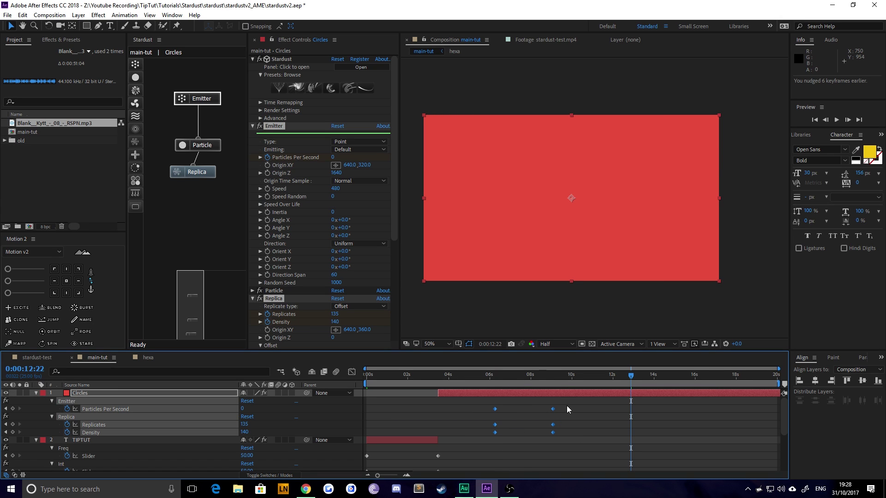
Shift only the three ending keyframes of the Circles layer another 20 frames earlier.
drag(566, 405, 552, 456)
key(alt+Left)
key(alt+Left)
key(alt+Left)
key(alt+Left)
key(alt+Left)
key(alt+Left)
key(alt+Left)
key(alt+Left)
key(alt+Left)
key(alt+Left)
key(alt+Left)
key(alt+Left)
key(alt+Left)
key(alt+Left)
key(alt+Left)
key(alt+Left)
key(alt+Left)
key(alt+Left)
key(alt+Left)
key(alt+Left)
Preview the retimed circles animation from 0:00:05:09 and scrub to 0:00:07:00.
click(477, 375)
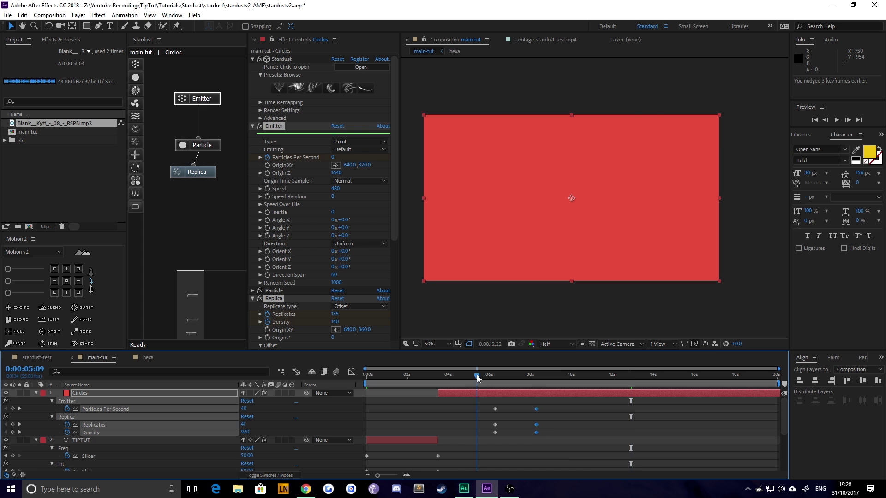
key(space)
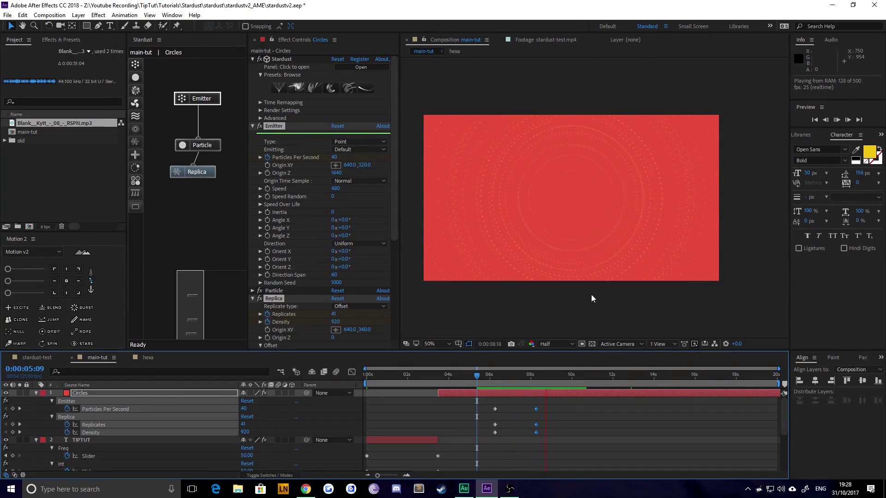
key(space)
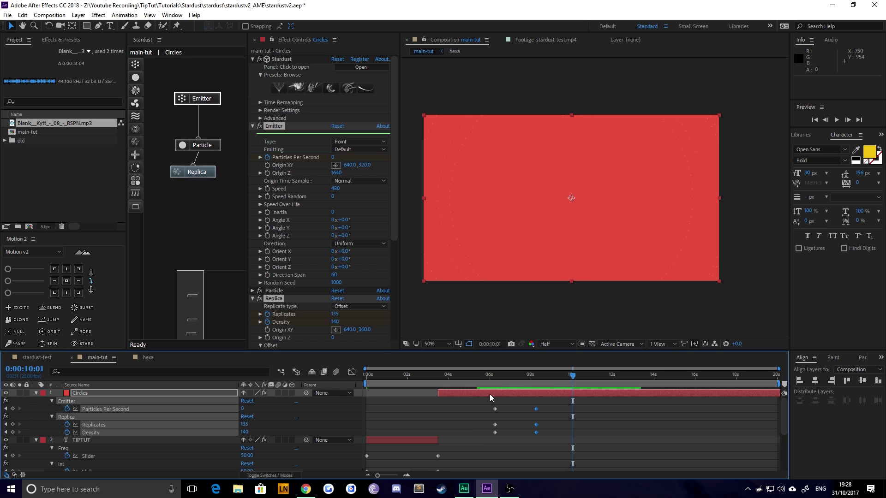
mouse_move(496, 384)
mouse_down()
mouse_move(533, 379)
mouse_move(510, 379)
mouse_up()
Collapse all Stardust effect settings, deselect the keyframes and go to the Circles layer's first Particles Per Second keyframe at 0:00:06:06.
ctrl+click(253, 126)
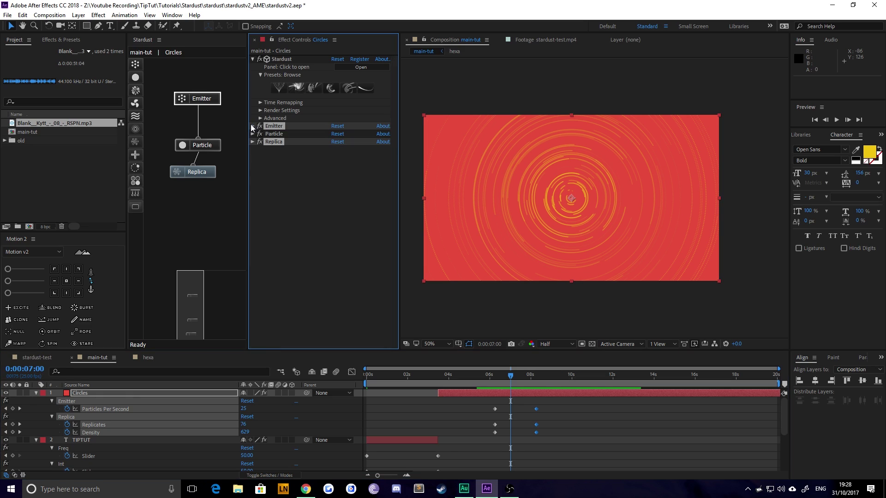
click(253, 59)
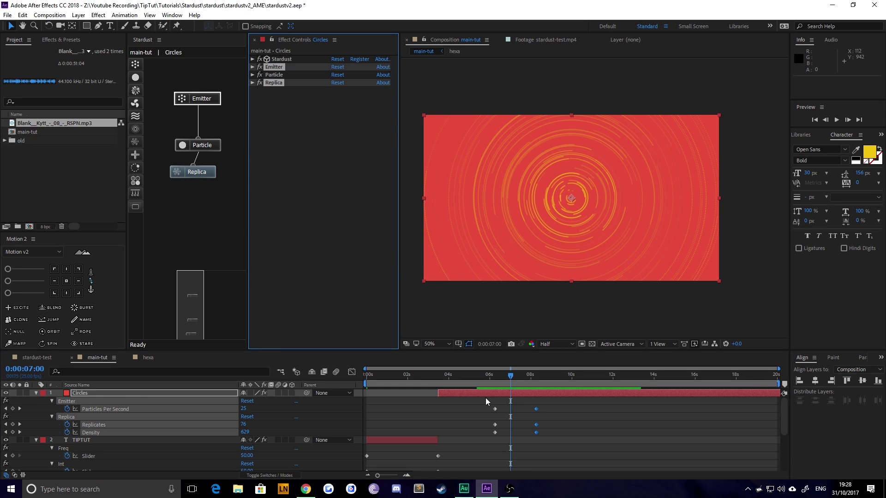
click(464, 408)
click(523, 394)
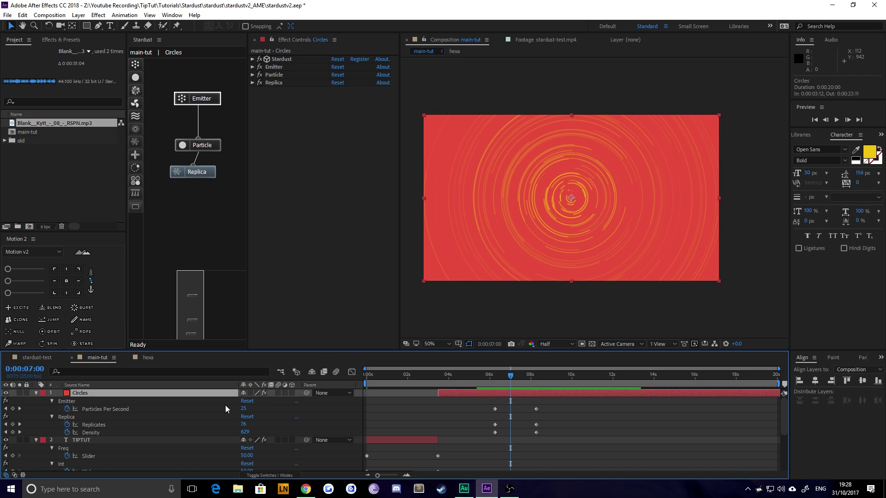
click(5, 409)
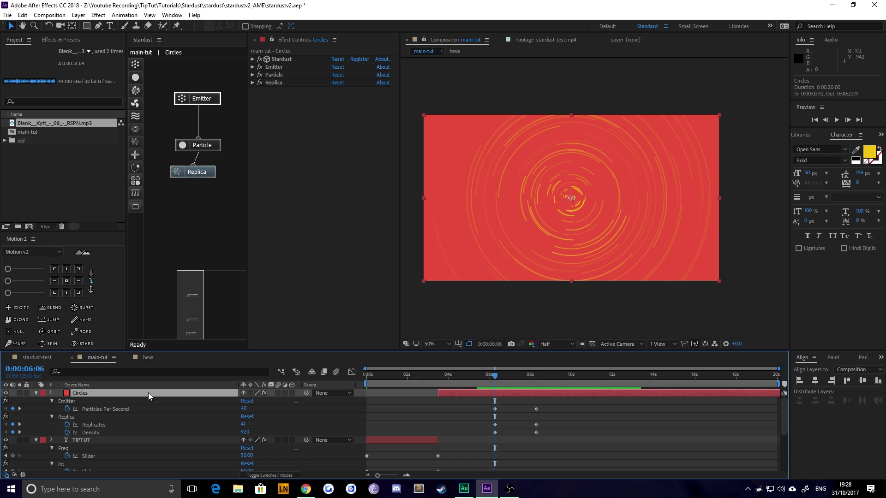
Collapse the keyframed properties of the Circles and TIPTUT layers and preview the composition from the start.
key(u)
click(84, 401)
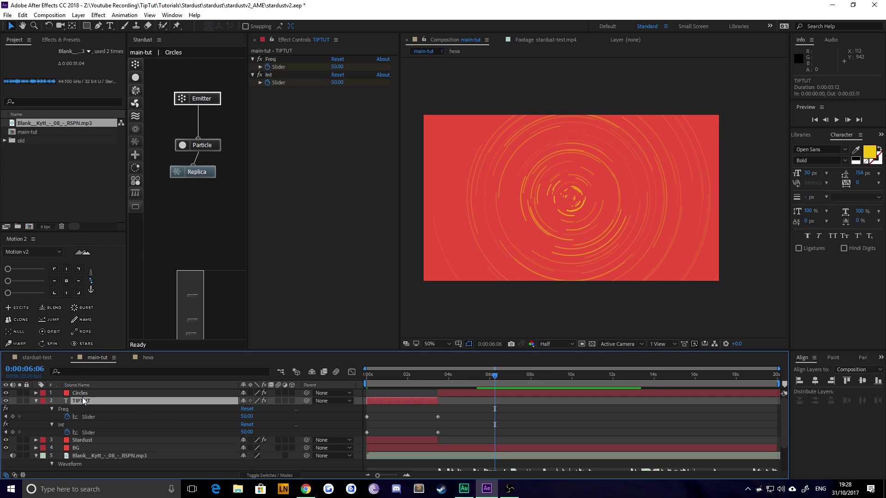
key(u)
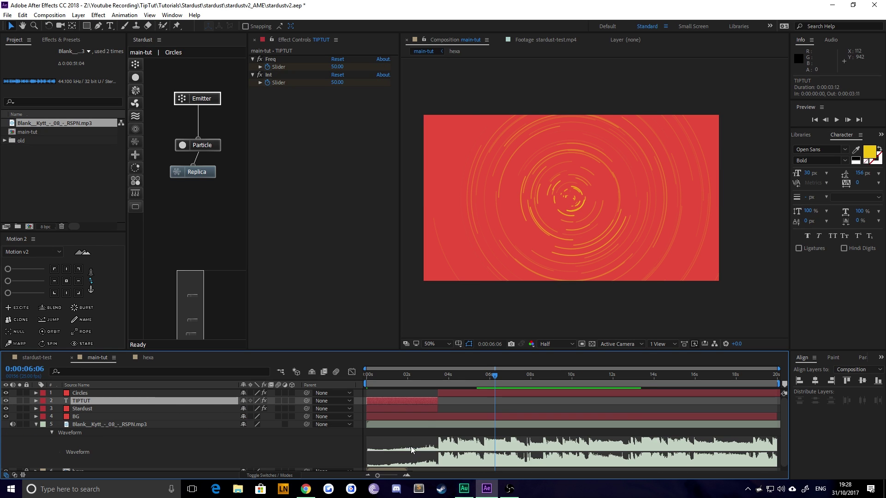
key(Home)
key(space)
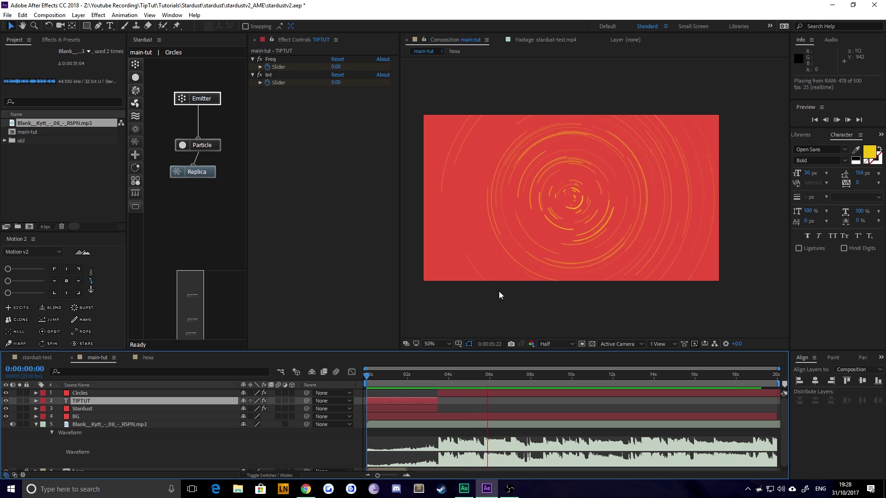
key(space)
Place Shape Layer 1 Comp 1 from the old folder above the TIPTUT layer, starting at 0:00:03:12.
click(437, 376)
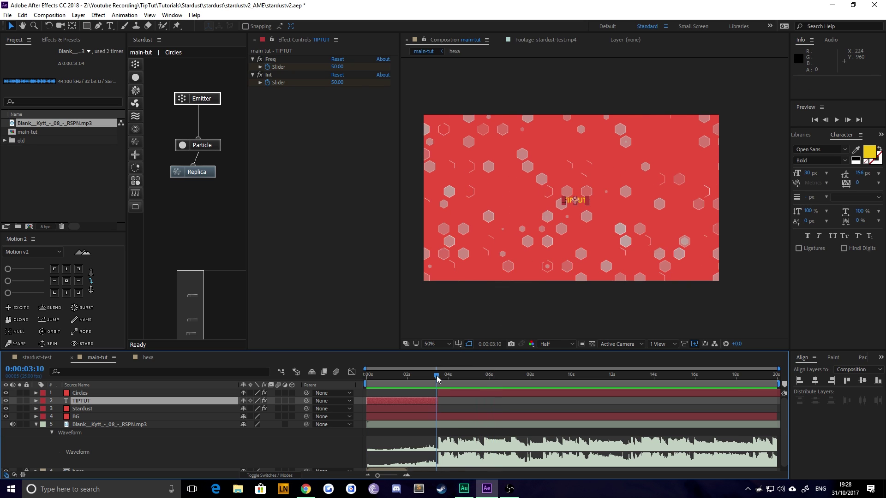
click(81, 401)
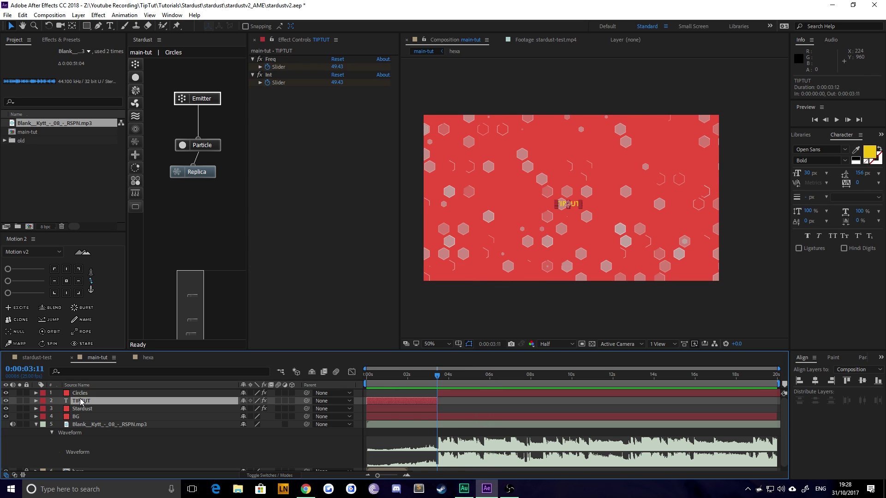
key(Page_Down)
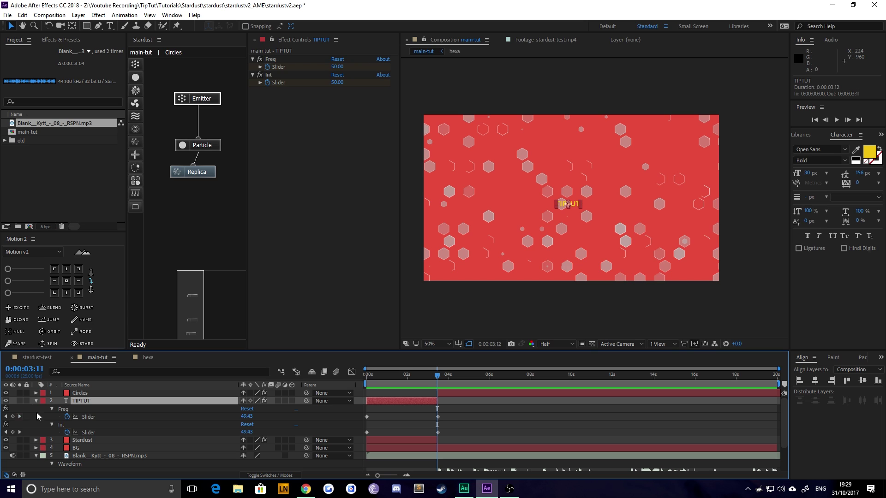
click(9, 143)
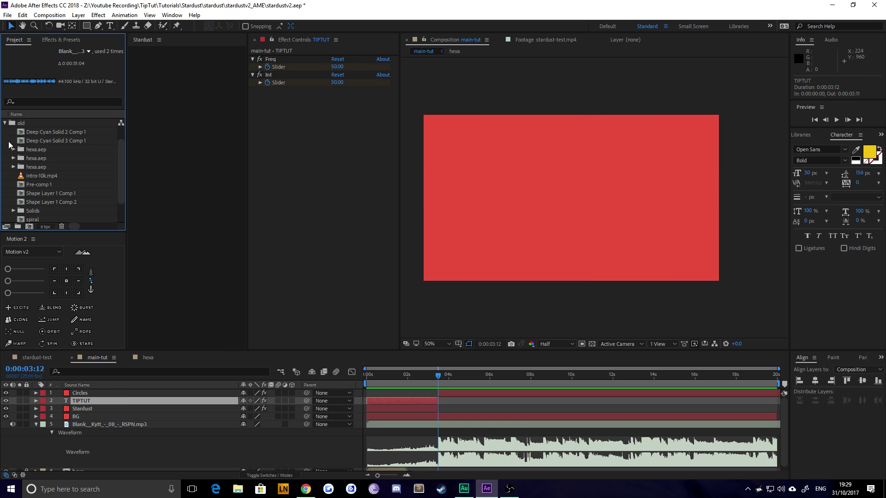
scroll(30, 169, down, 1)
click(47, 169)
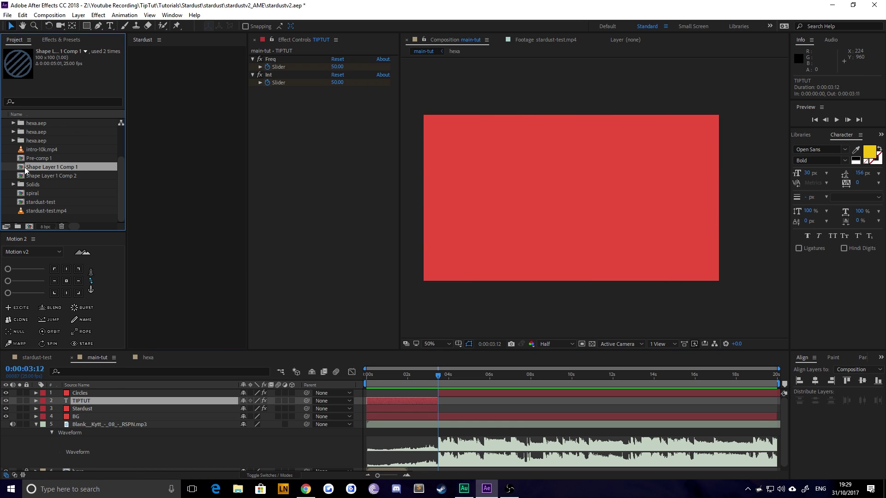
drag(26, 170, 90, 399)
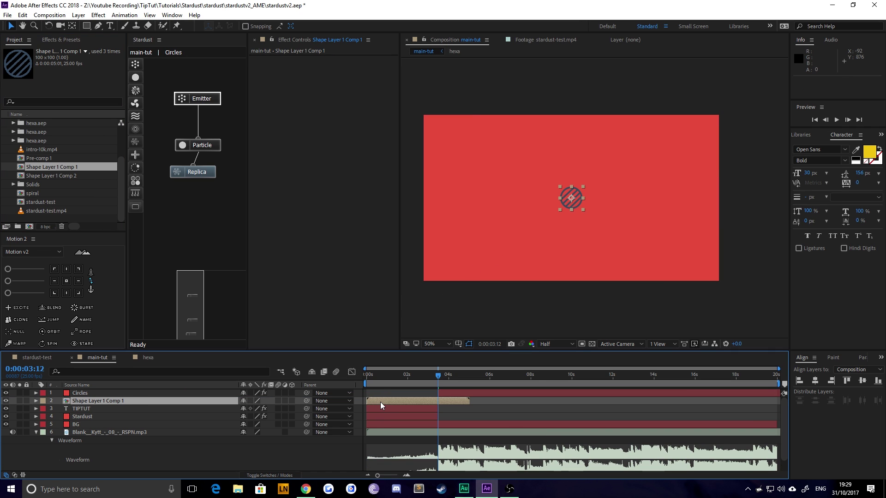
key(bracketleft)
Add Scale and Rotation keyframes to the Shape Layer 1 Comp 1 layer at 0:00:03:12 and 0:00:04:17.
key(p)
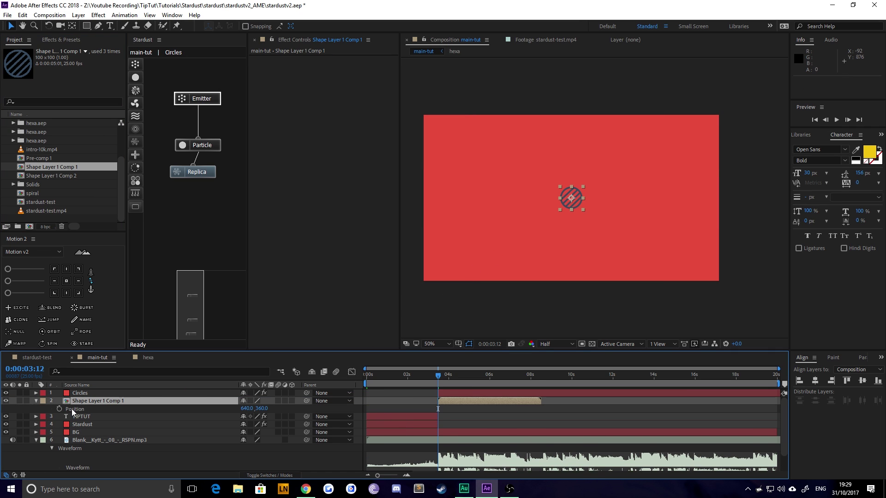
key(s)
key(shift+r)
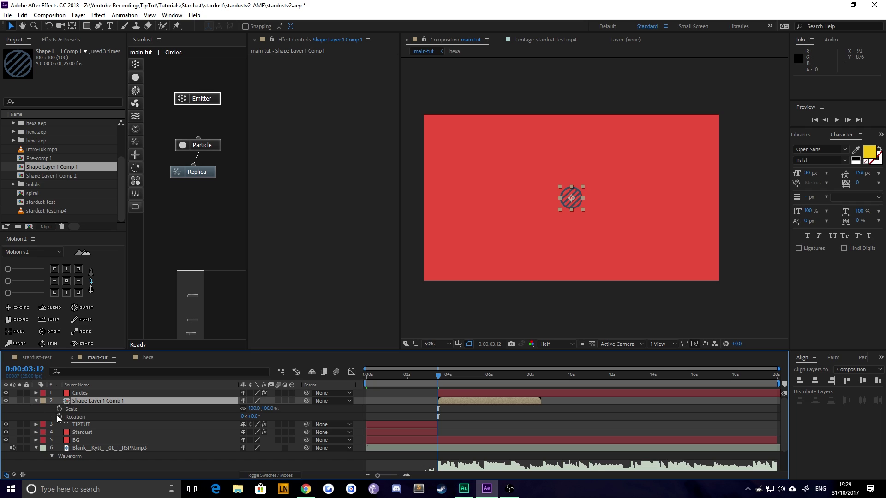
click(59, 417)
click(59, 408)
key(space)
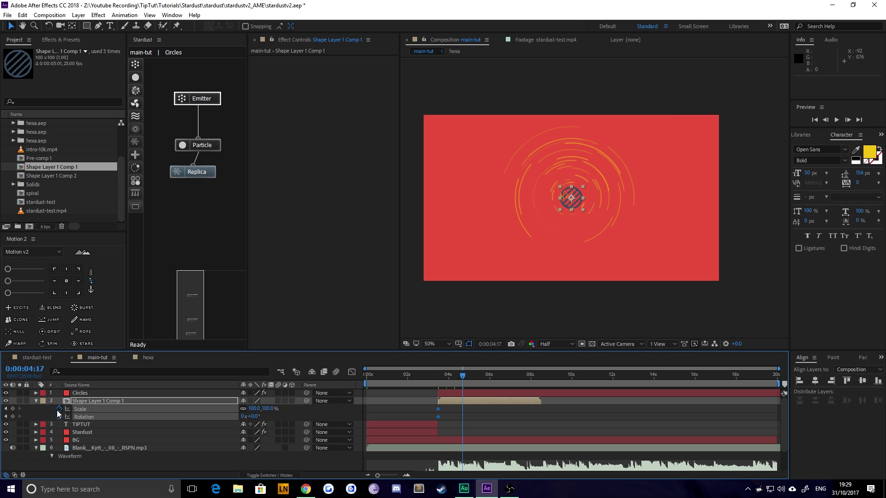
Set the striped circle's Scale to 0% at 0:00:03:12 and its Rotation to 2x at 0:00:04:17.
click(6, 408)
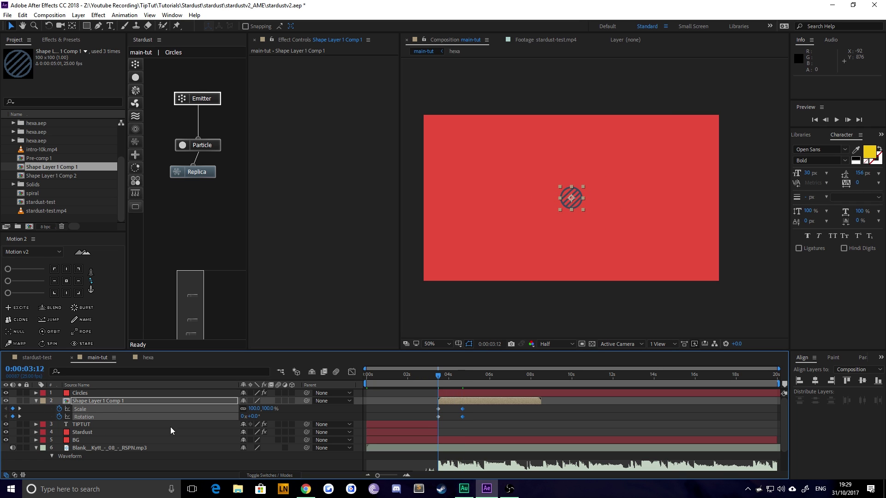
click(253, 408)
text(0)
key(Return)
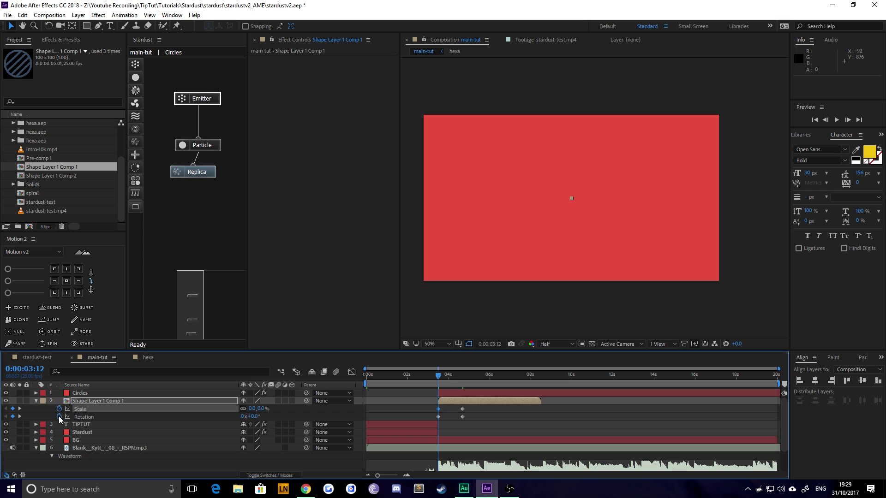
click(20, 410)
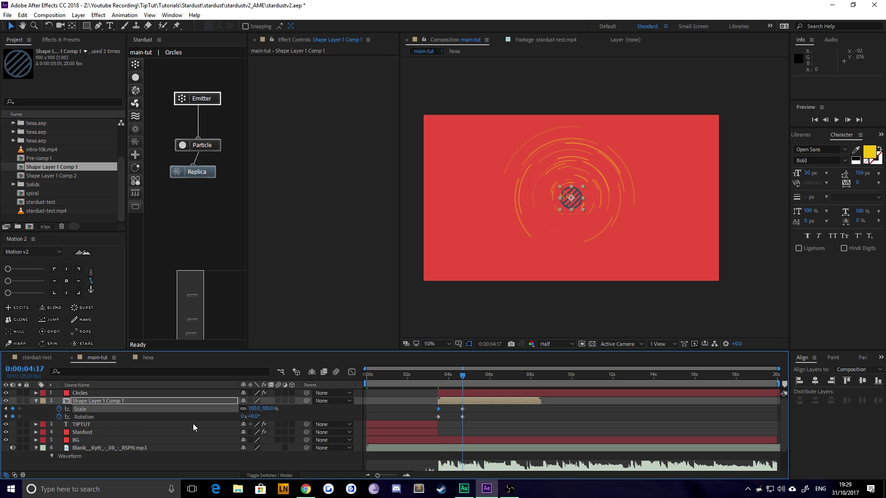
click(243, 418)
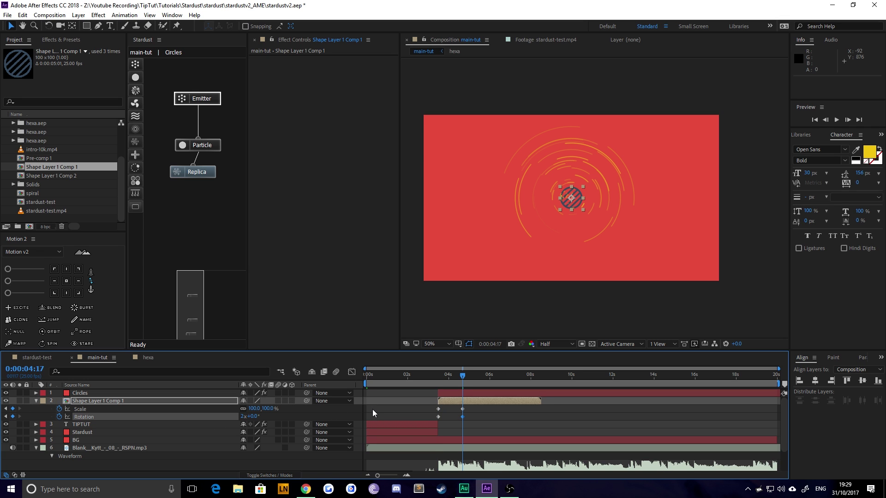
Easy-ease the four Scale and Rotation keyframes and reshape their speed curves to peak early, with 100% influence on the ending keyframes.
right_click(439, 416)
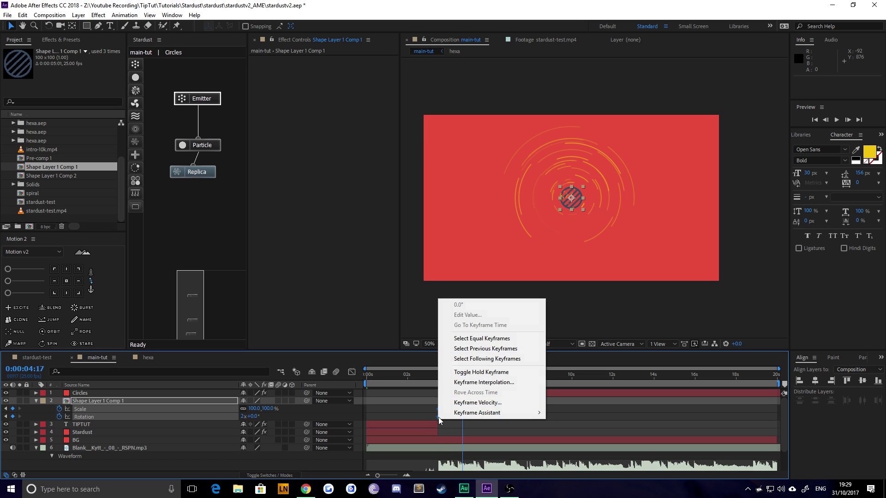
mouse_move(521, 412)
click(571, 352)
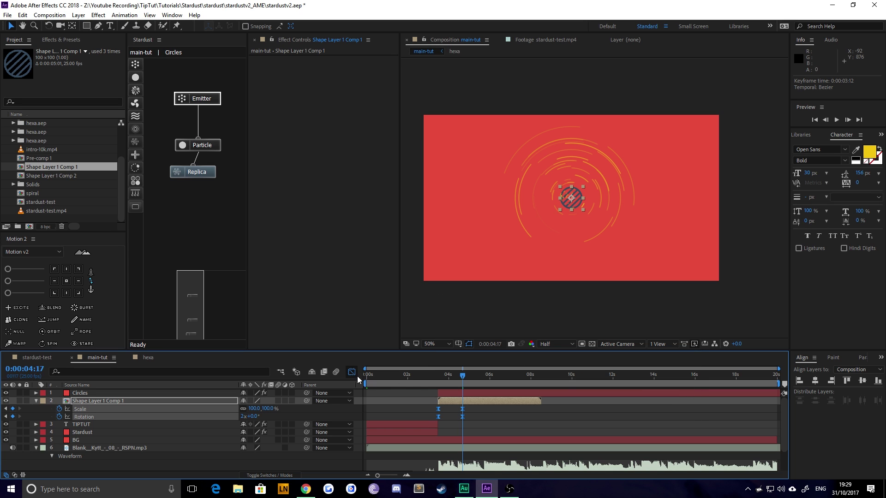
click(351, 372)
drag(412, 460, 450, 383)
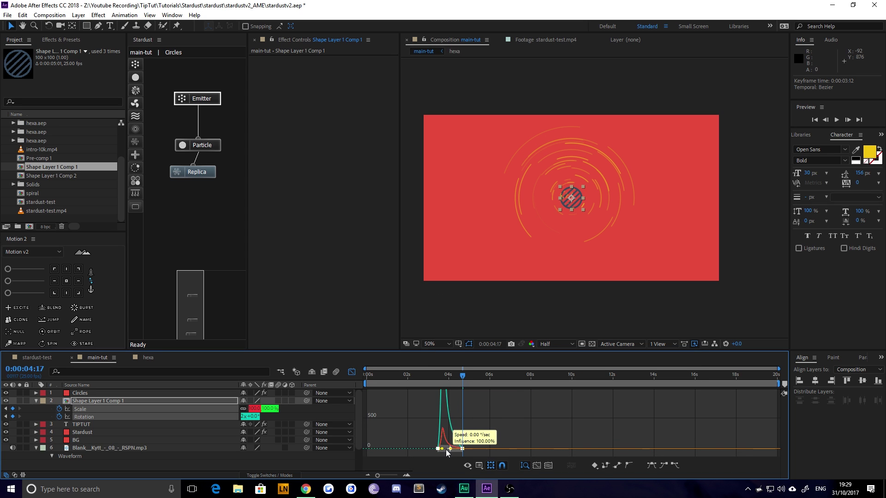
Preview the circle's eased pop-in from 0:00:03:08, stop at 0:00:05:11 and close the Graph Editor.
click(424, 376)
key(space)
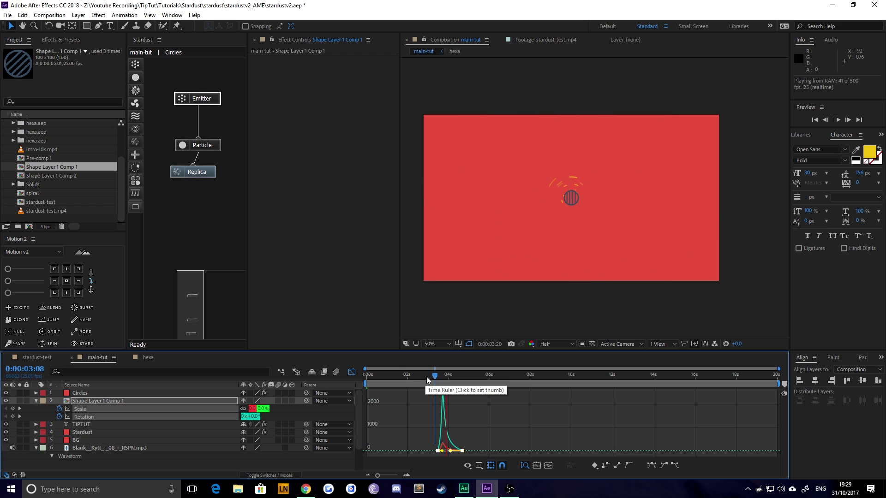
key(space)
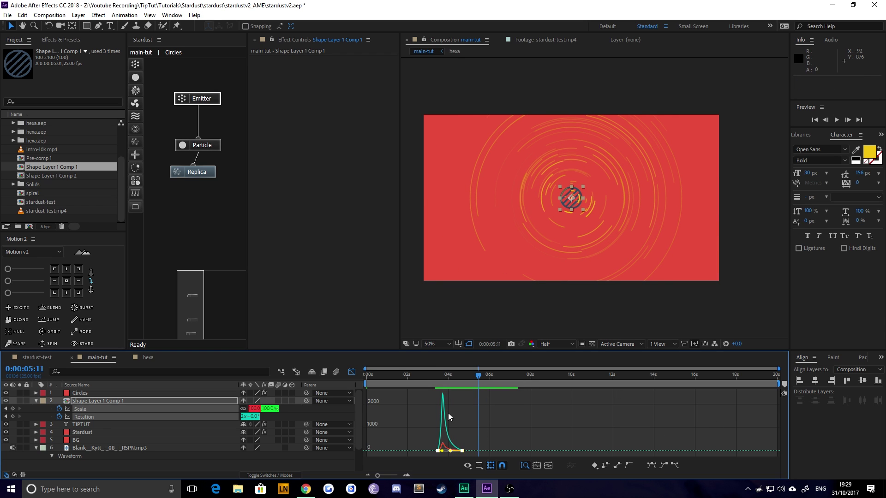
click(93, 400)
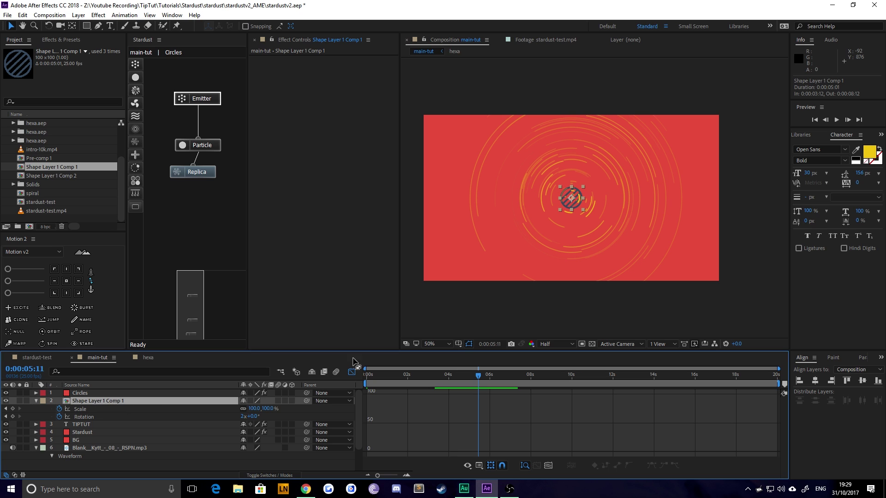
click(352, 372)
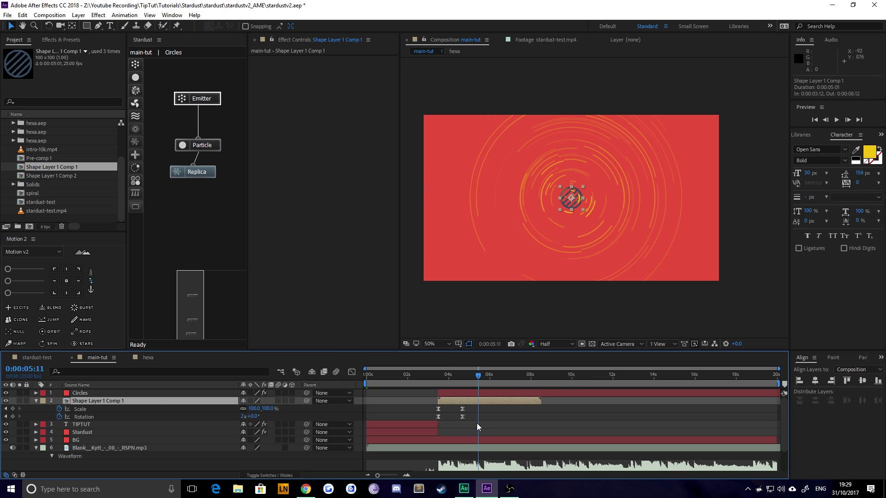
Add holding Rotation and Scale keyframes to the striped circle layer at 0:00:05:18.
drag(478, 380, 484, 379)
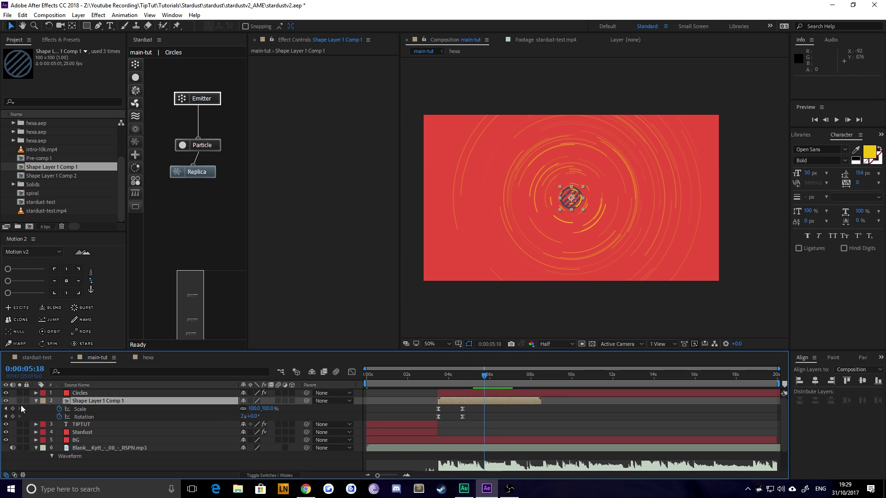
click(13, 416)
click(13, 409)
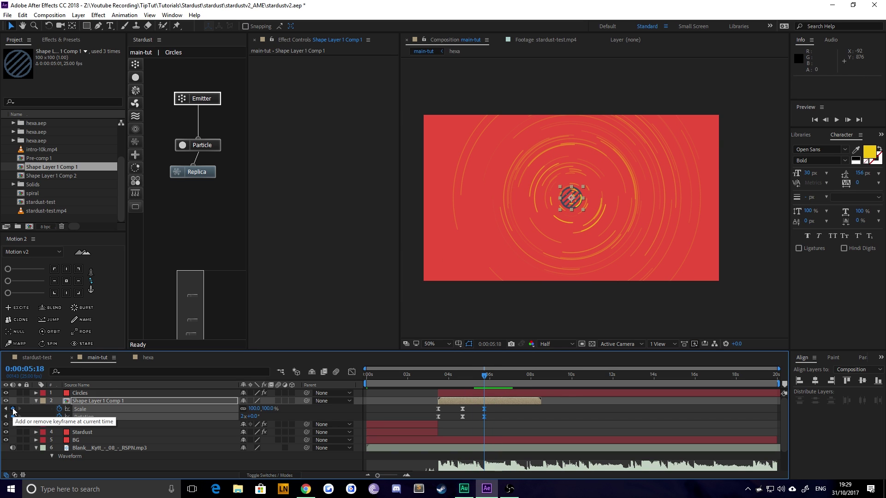
Animate the striped circle out by setting its Rotation to 0x and Scale to 0% at 0:00:06:23.
key(shift+Page_Down)
key(shift+Page_Down)
key(shift+Page_Down)
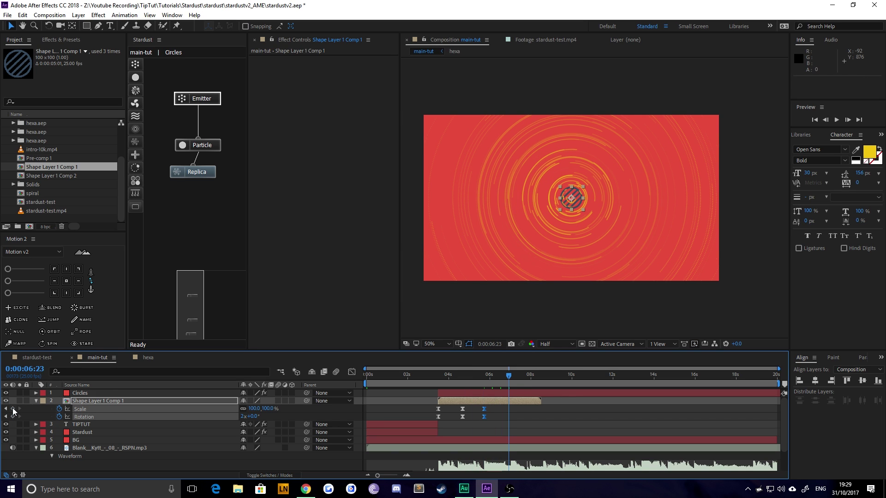
click(242, 417)
text(0)
key(Return)
click(254, 408)
text(0)
key(Return)
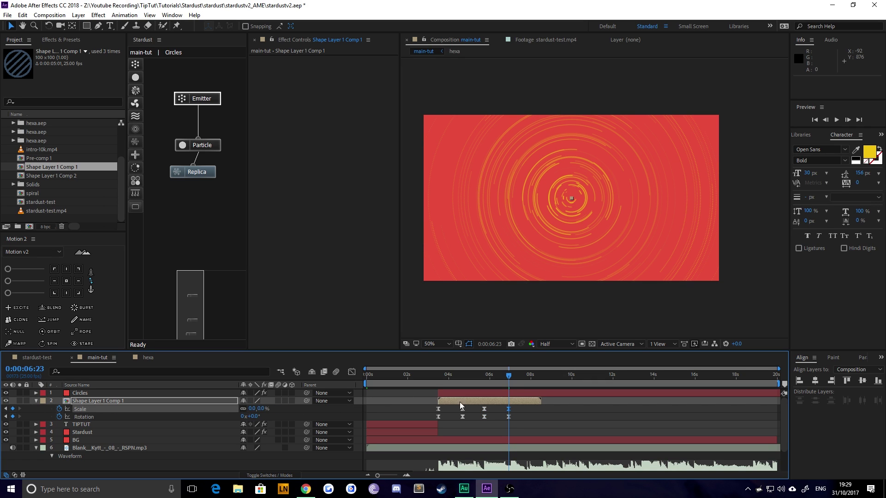
Reshape the speed curves of the circle's exit Scale and Rotation keyframes to peak right after 0:00:05:18.
drag(521, 417, 435, 406)
click(351, 372)
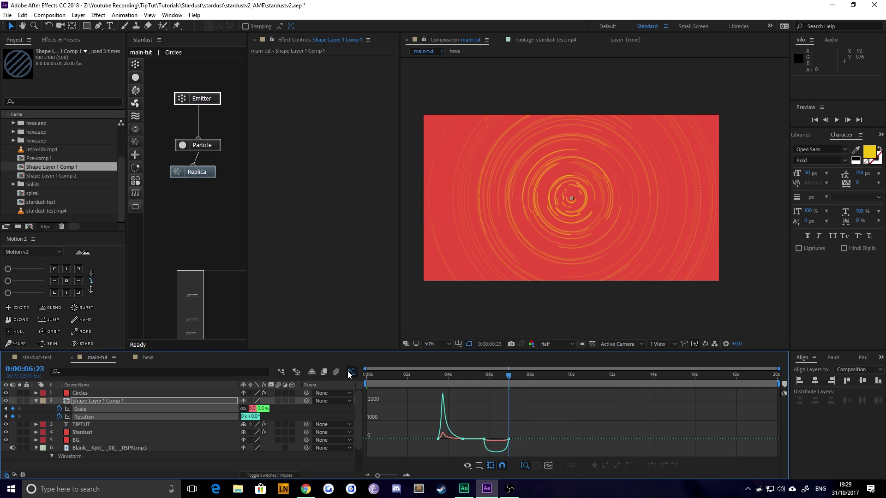
drag(519, 449, 493, 444)
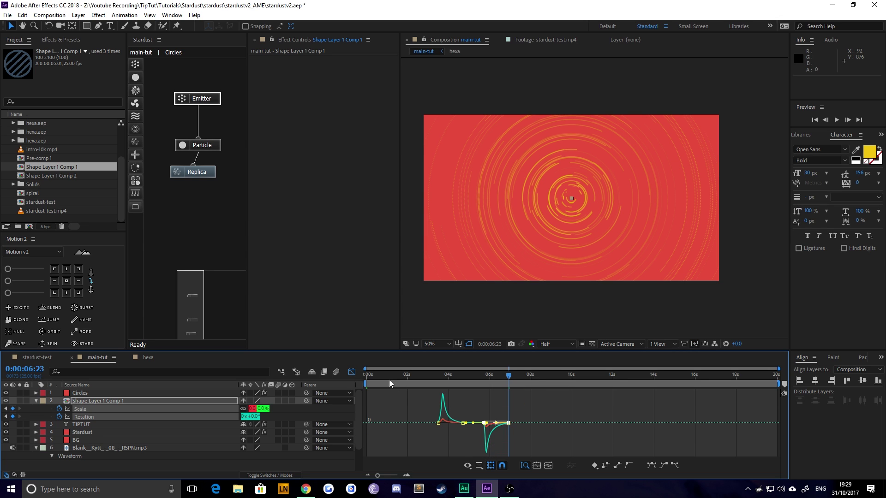
click(351, 372)
Preview the circle's entrance and exit from 0:00:03:08, and return to the first Scale keyframe at 0:00:03:12.
click(435, 378)
key(space)
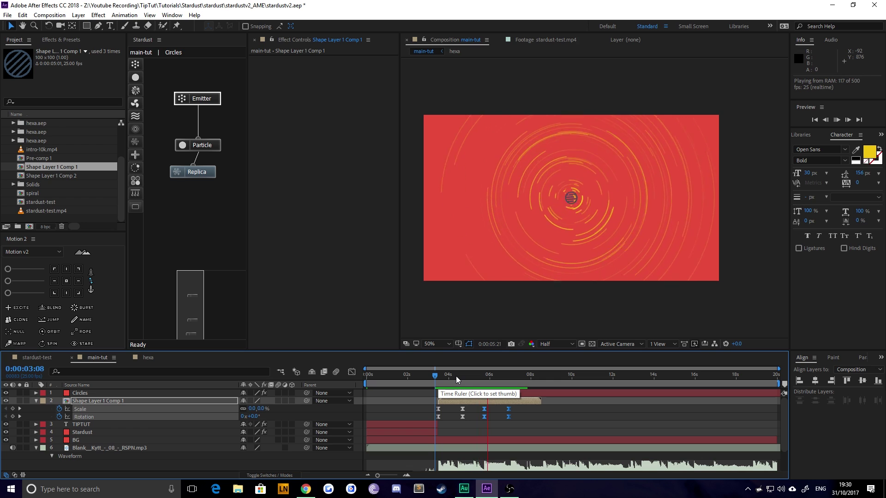
key(space)
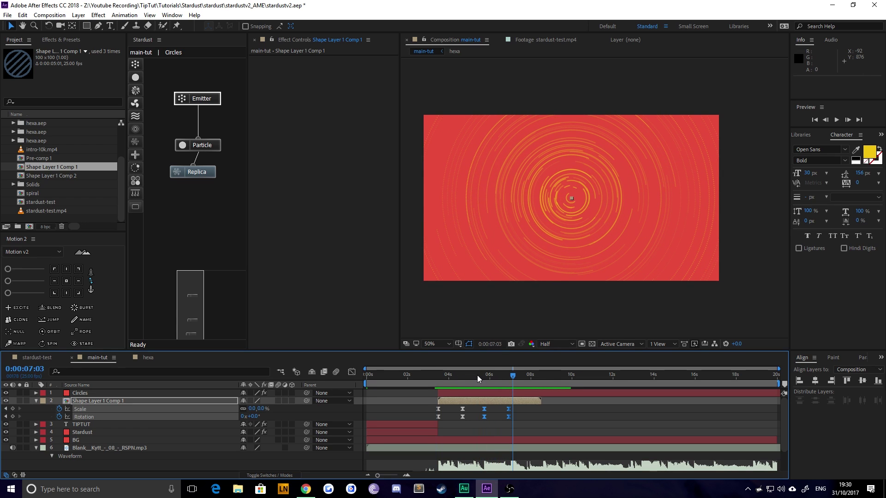
click(440, 378)
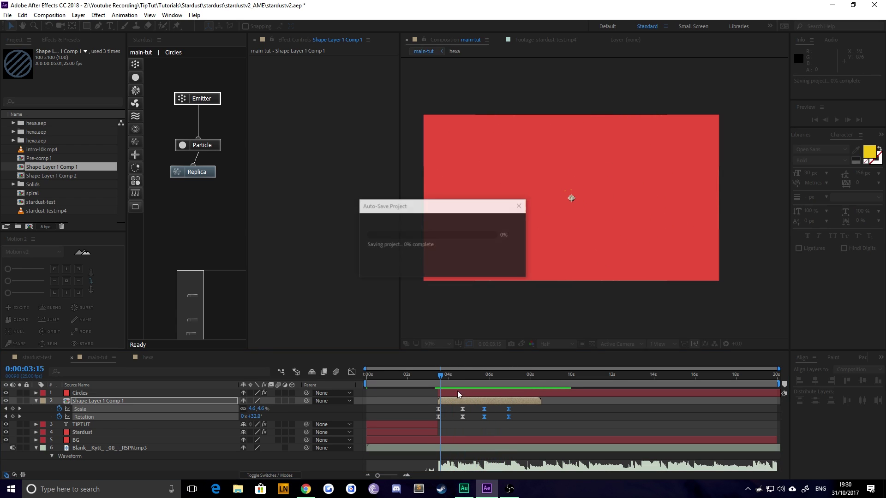
click(7, 408)
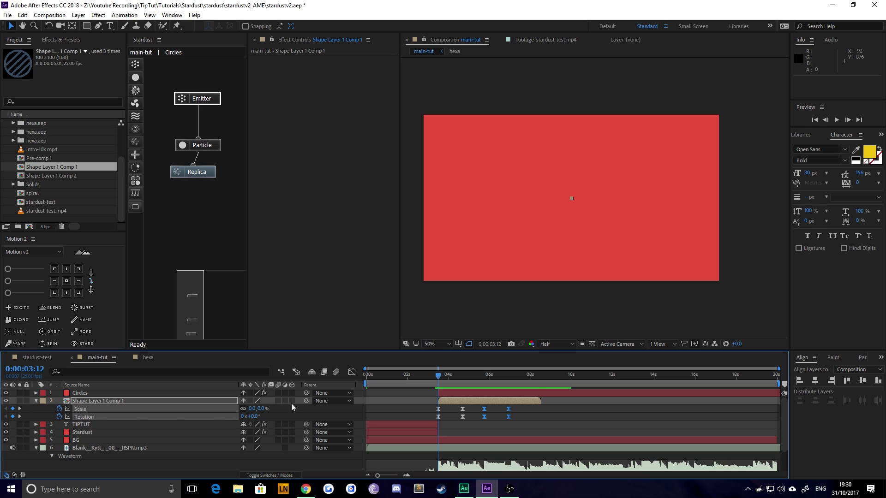
Open the stardust-test composition and preview its circle animation from 0:00:03:13 for reference.
click(37, 358)
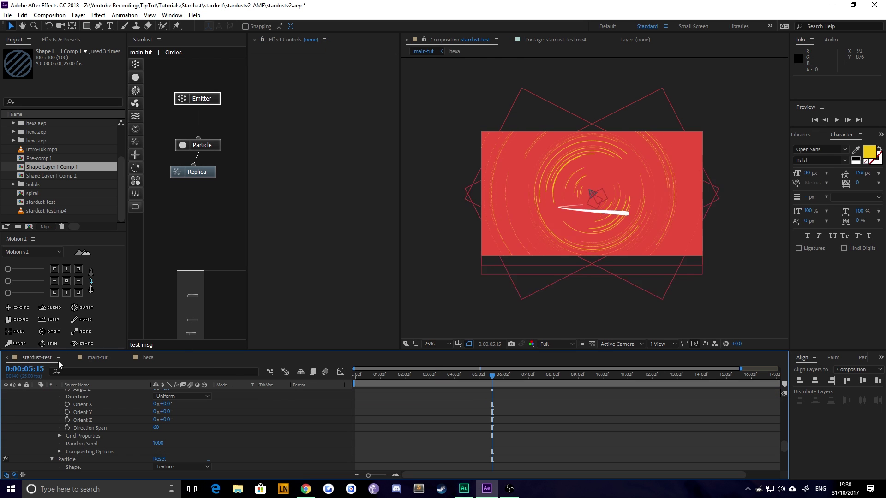
click(454, 375)
drag(453, 376, 440, 376)
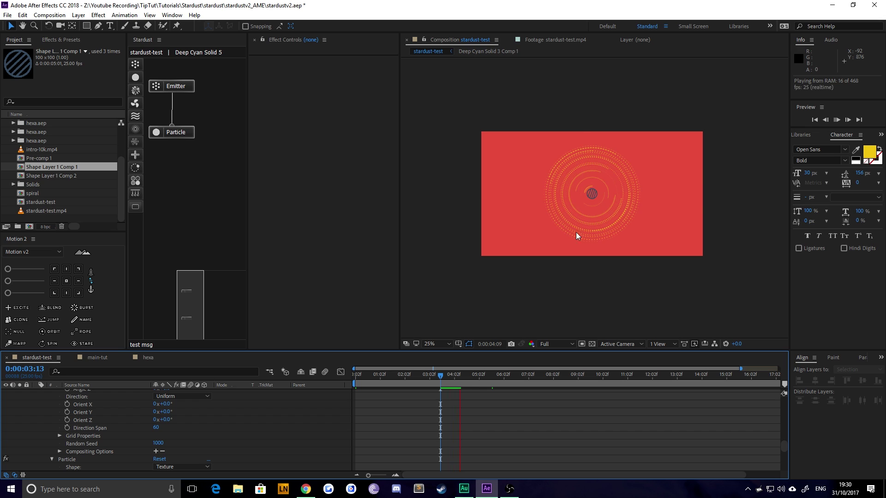
Stop the reference preview and return to the main-tut composition.
key(space)
click(97, 358)
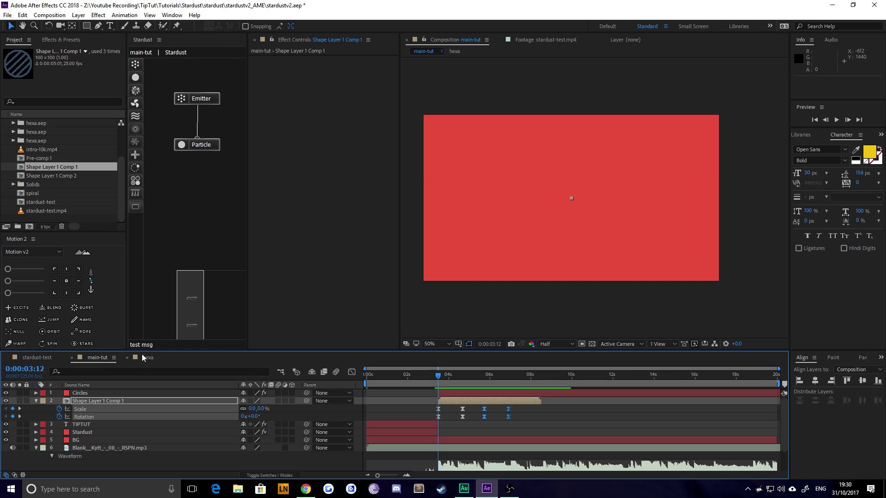
key(ctrl+y)
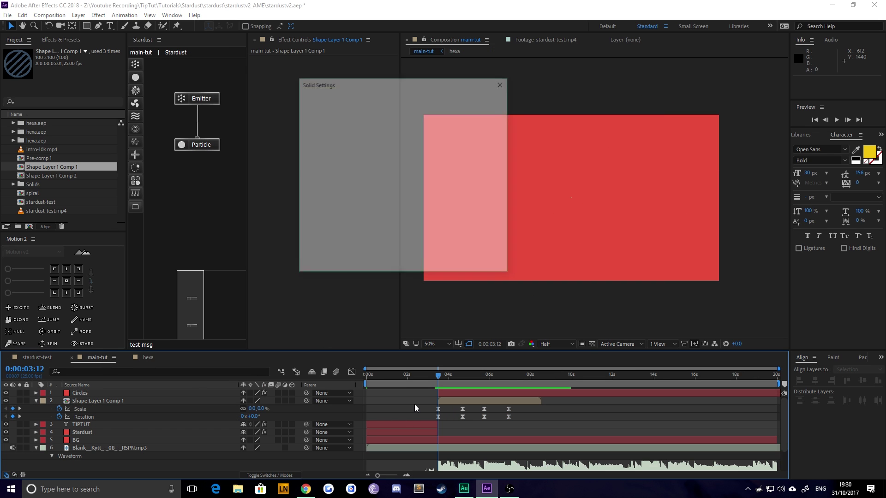
key(Return)
key(s)
key(h)
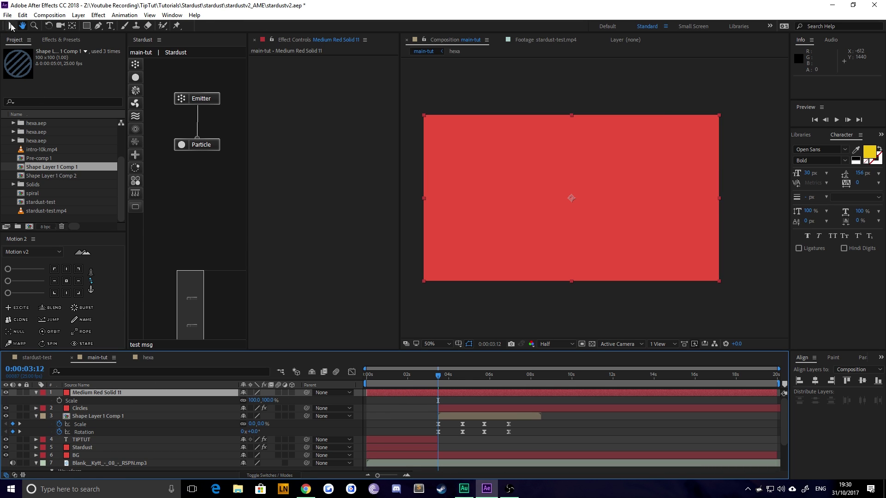
click(11, 25)
click(88, 392)
key(Delete)
Create a solid named Dash and make its layer start at 0:00:03:12.
key(ctrl+y)
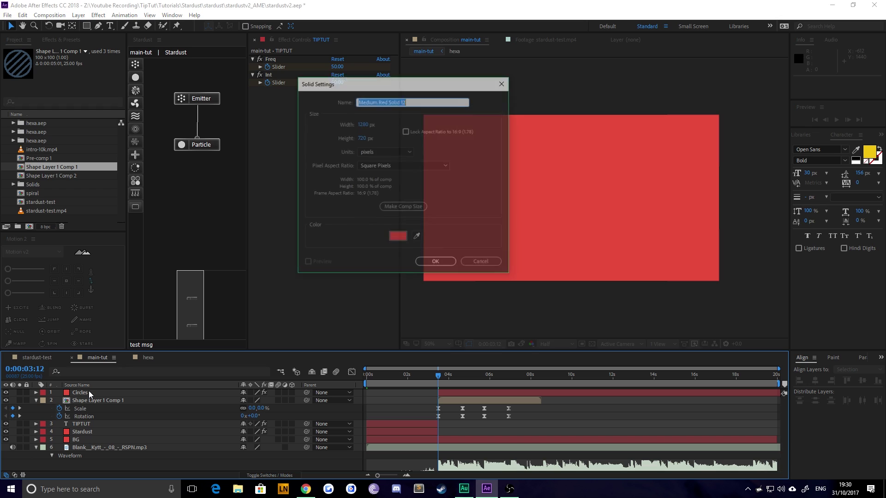
text(Dash)
key(Return)
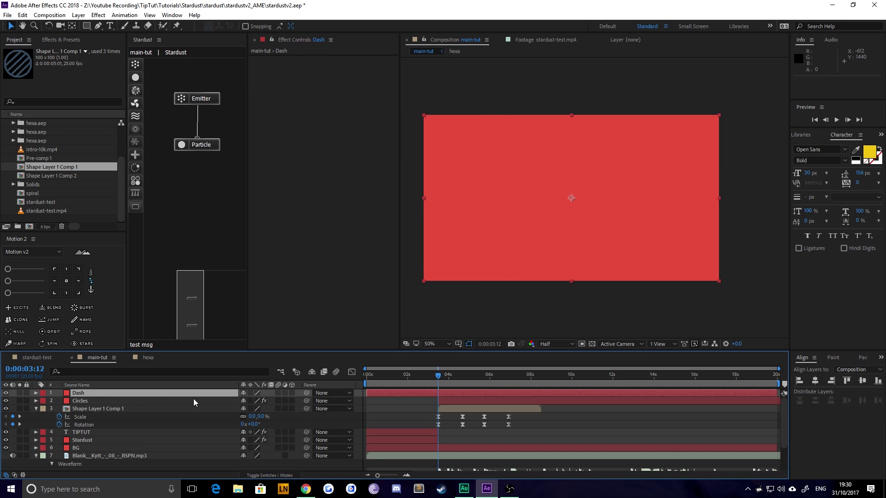
key(bracketleft)
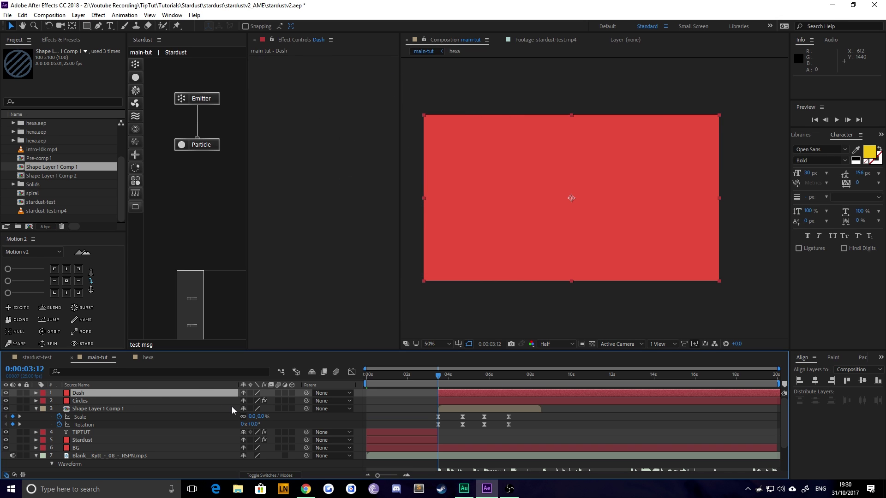
Apply the Stardust effect to Dash and replace its default setup with the Line preset from the Graphic Elements Swoosh And Splash presets.
key(ctrl+space)
text(stard)
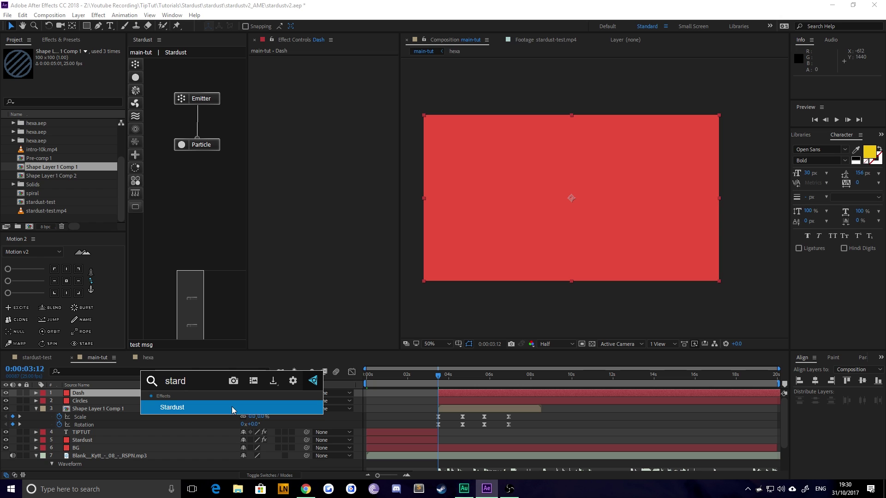
key(Return)
click(306, 87)
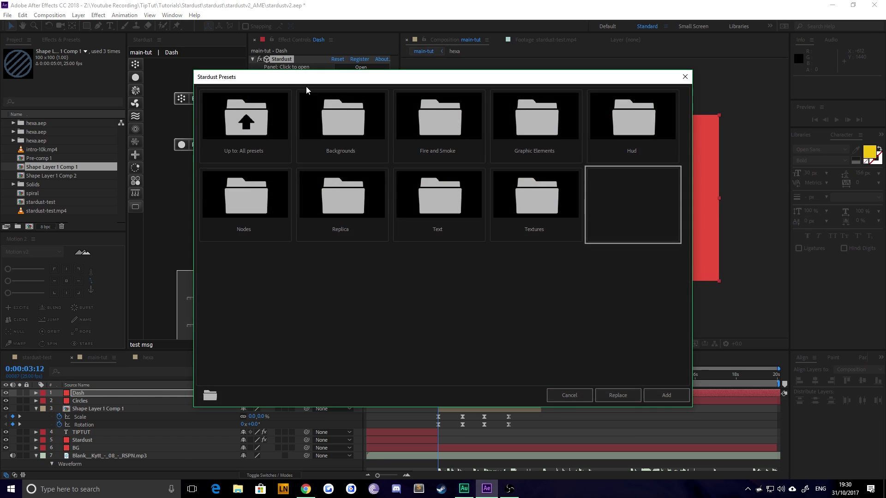
double_click(519, 121)
double_click(425, 124)
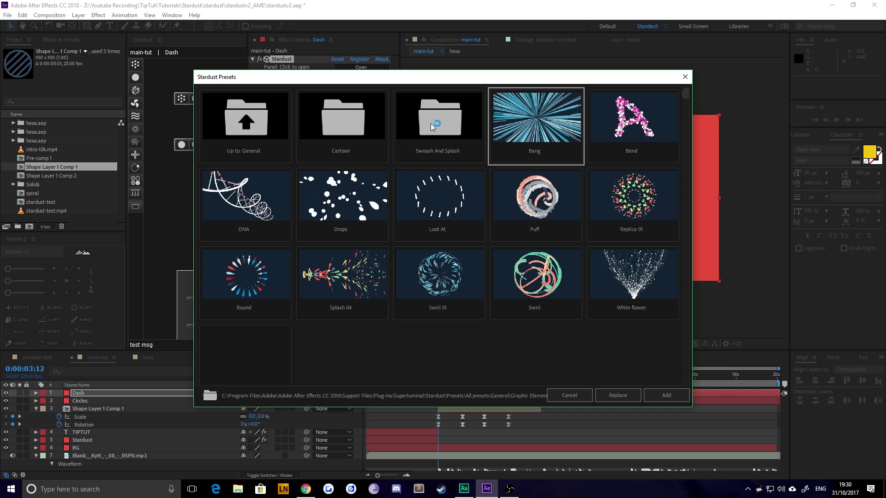
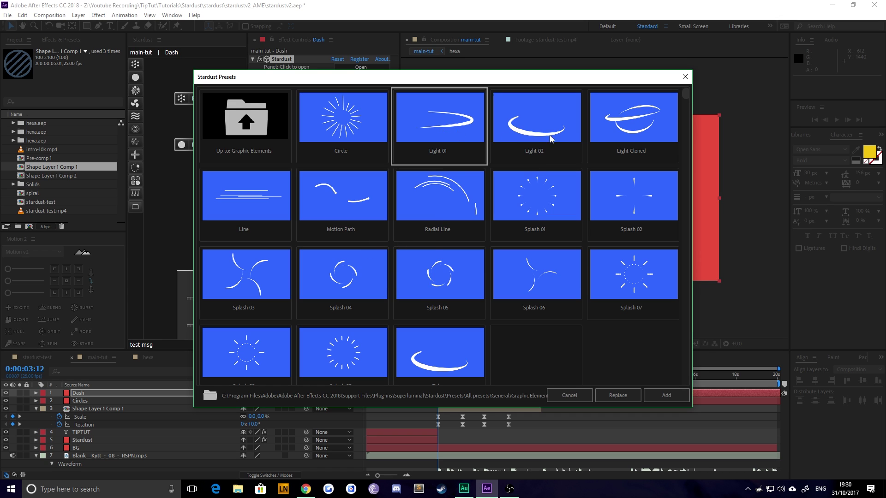
click(236, 195)
click(604, 392)
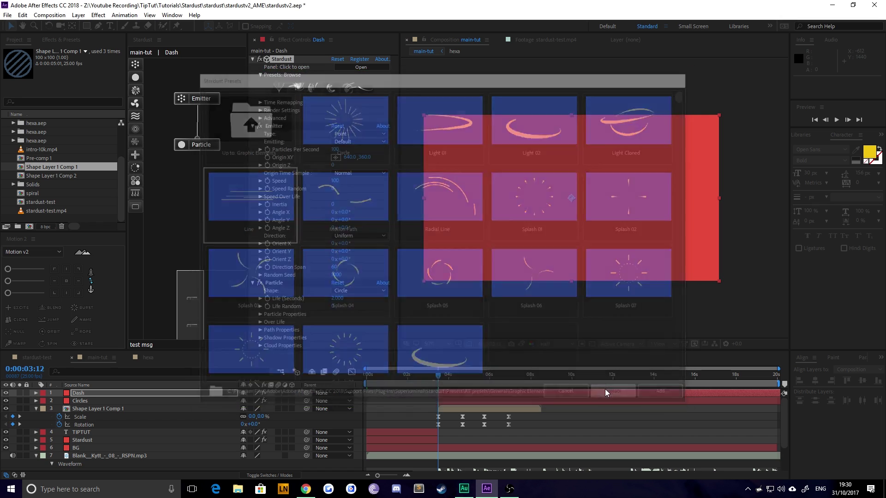
scroll(441, 408, up, 3)
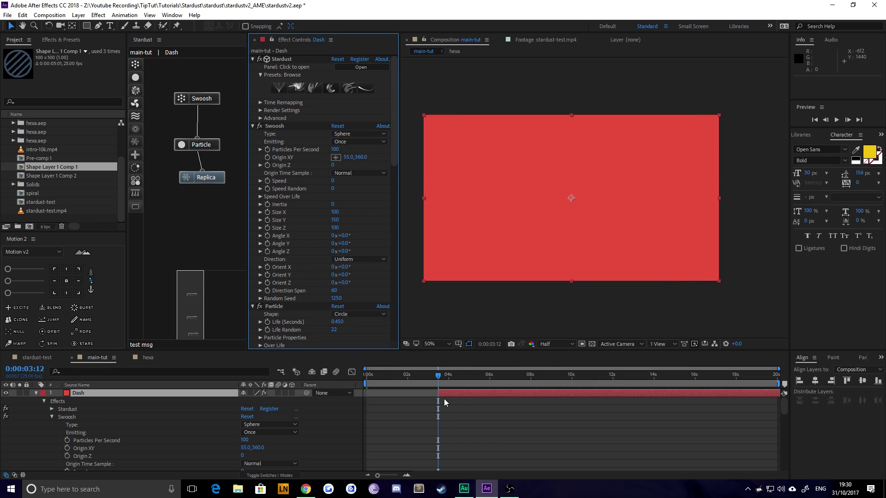
Preview the dash lines from 0:00:03:17 and collapse the Dash layer's properties.
mouse_move(438, 376)
mouse_down()
mouse_move(472, 380)
mouse_move(445, 391)
mouse_up()
key(space)
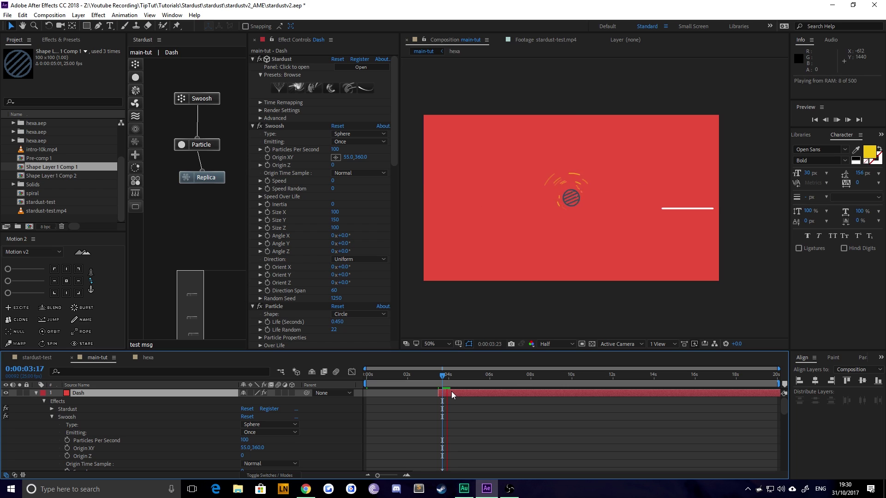
key(space)
key(u)
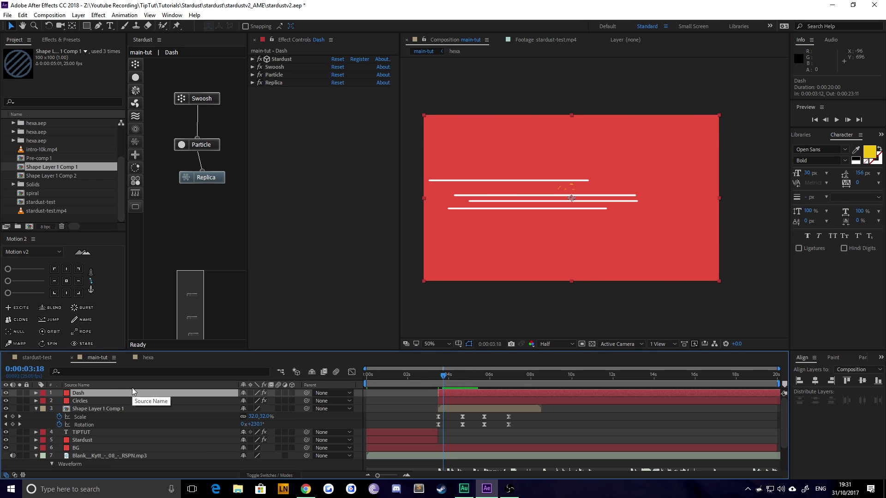
Add a null object and parent the Dash layer to it.
key(ctrl+alt+shift+y)
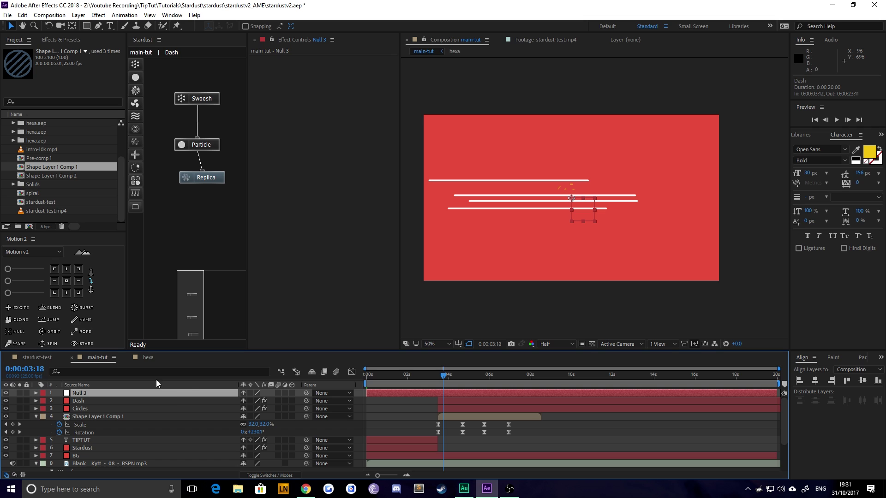
click(82, 402)
drag(306, 401, 94, 393)
Scale the Dash layer's parent null down to 51%.
click(92, 393)
key(s)
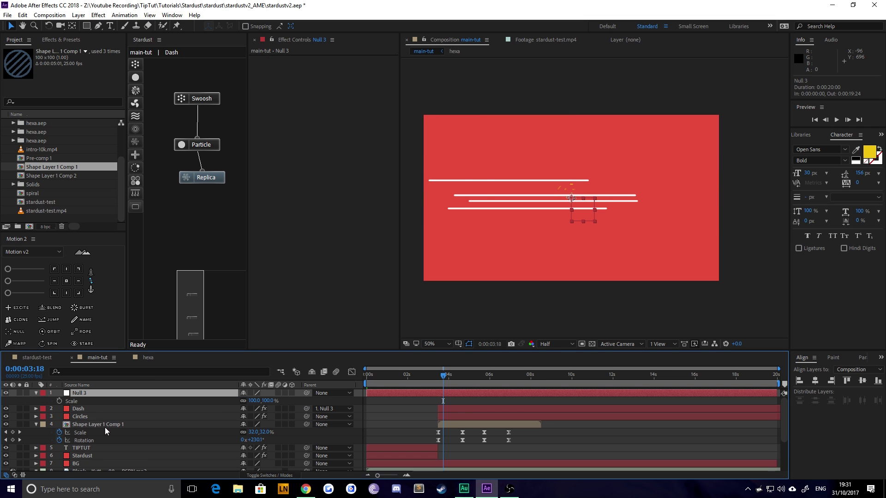
drag(249, 402, 235, 403)
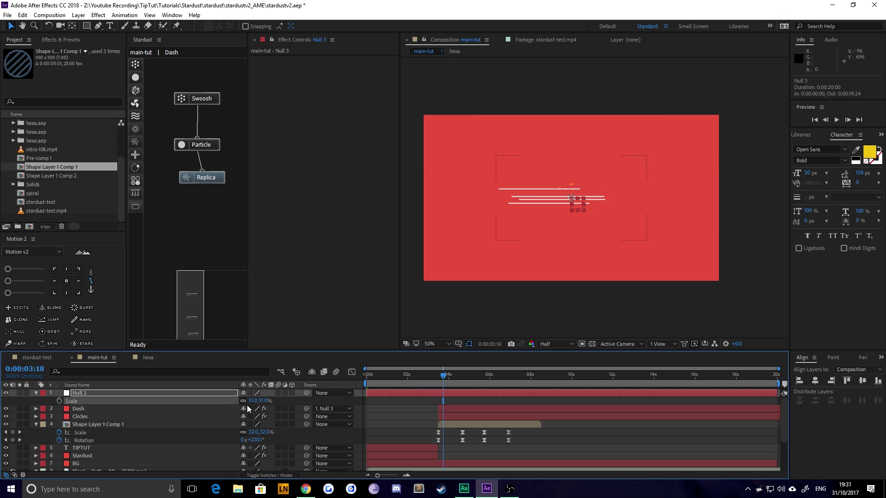
Set the null's Rotation to -30° so the dash lines slant upward to the right.
key(shift+r)
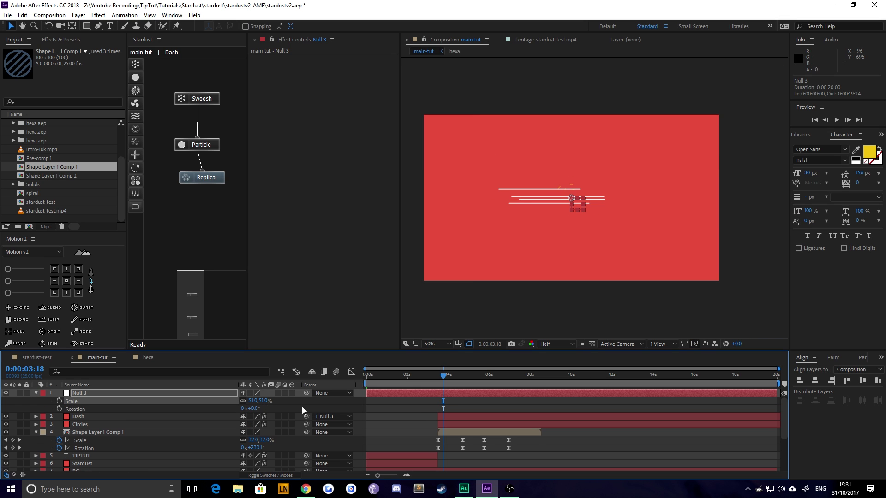
click(252, 408)
text(30)
key(Return)
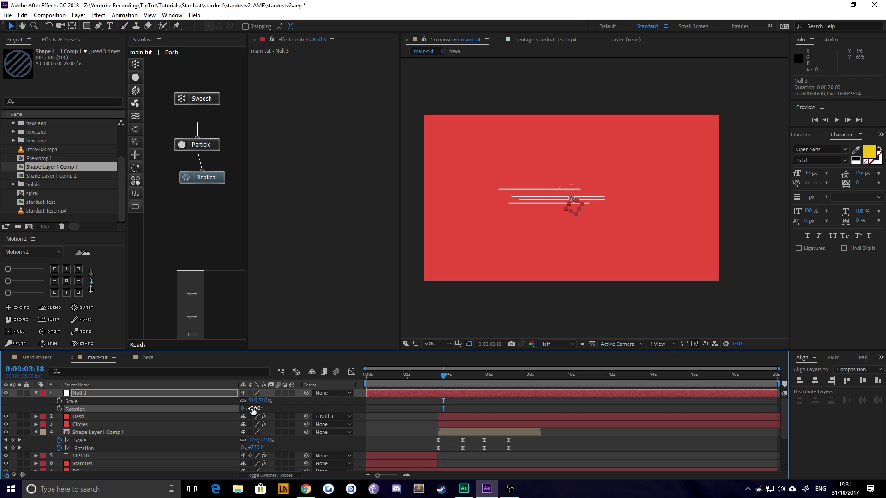
click(253, 409)
text(-30)
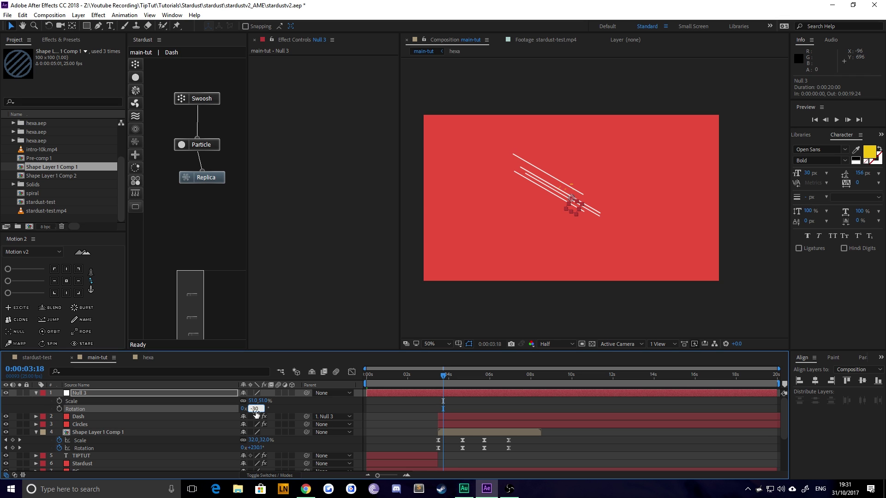
key(Return)
Preview the slanted dash lines from just before their start, around 0:00:03:09.
mouse_move(437, 376)
mouse_down()
mouse_move(428, 376)
mouse_move(438, 376)
mouse_up()
key(space)
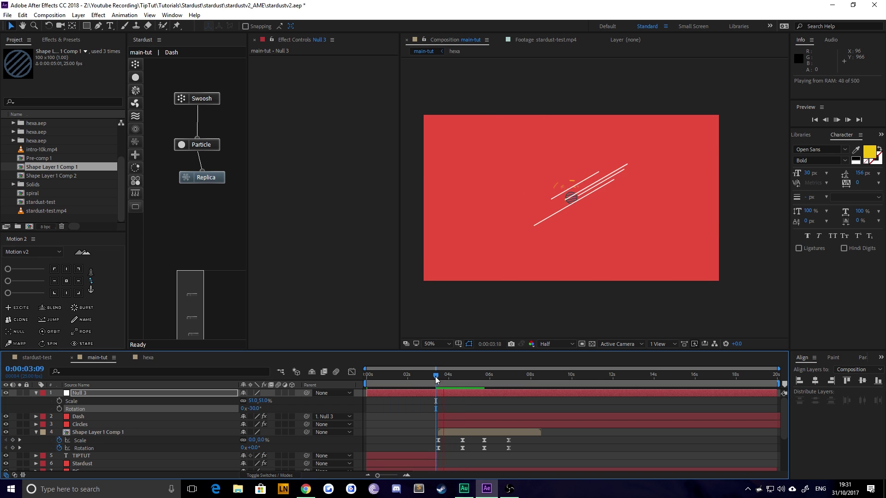
click(436, 376)
mouse_move(435, 377)
mouse_down()
mouse_move(446, 375)
mouse_move(428, 392)
mouse_move(443, 378)
mouse_up()
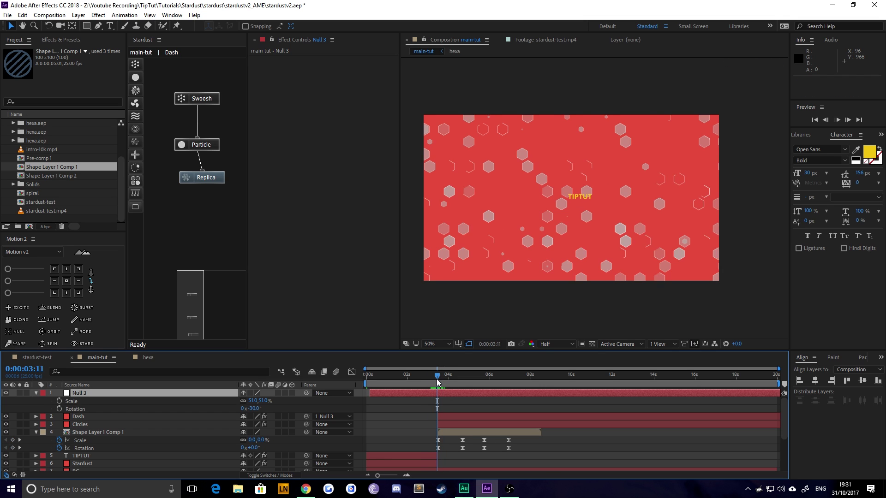
key(space)
At 0:00:03:19, nudge the null to Position 656, 346 to offset the dash lines.
click(441, 394)
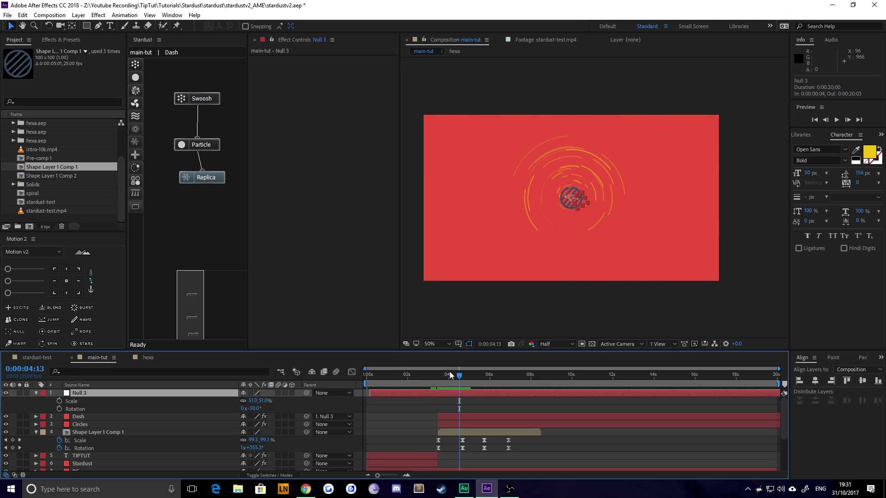
click(444, 376)
key(p)
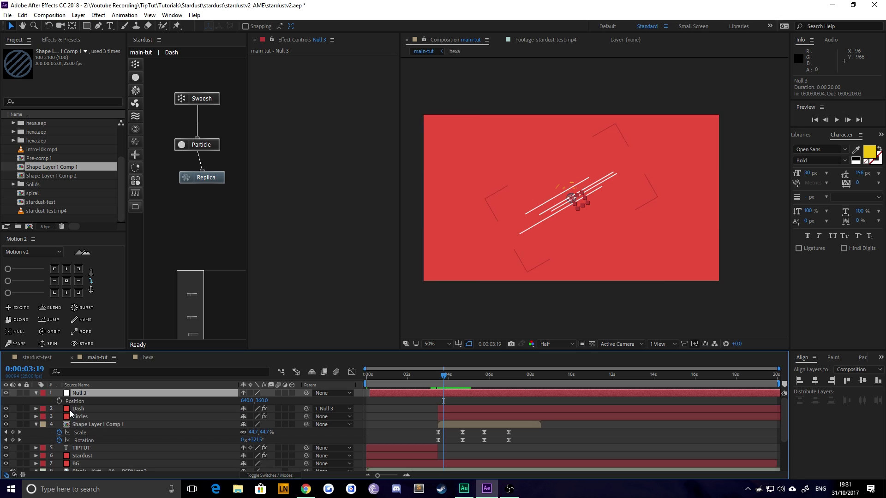
key(shift+Right)
key(shift+Right)
key(shift+Up)
key(shift+Up)
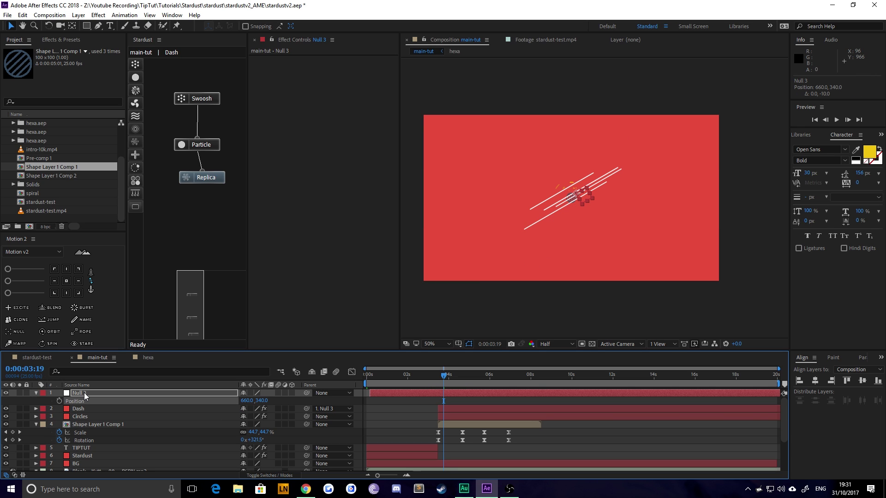
key(Down)
key(Down)
key(Down)
key(Down)
key(Down)
key(Down)
key(Left)
key(Left)
key(Left)
key(Left)
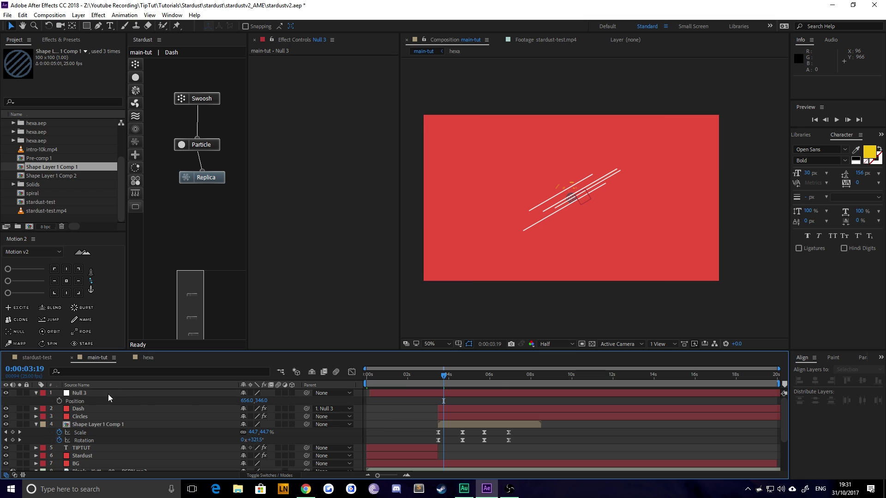
Set the Dash layer's Swoosh emitter to 150 Particles Per Second, Size X 310 and Size Y 130.
click(93, 394)
click(198, 99)
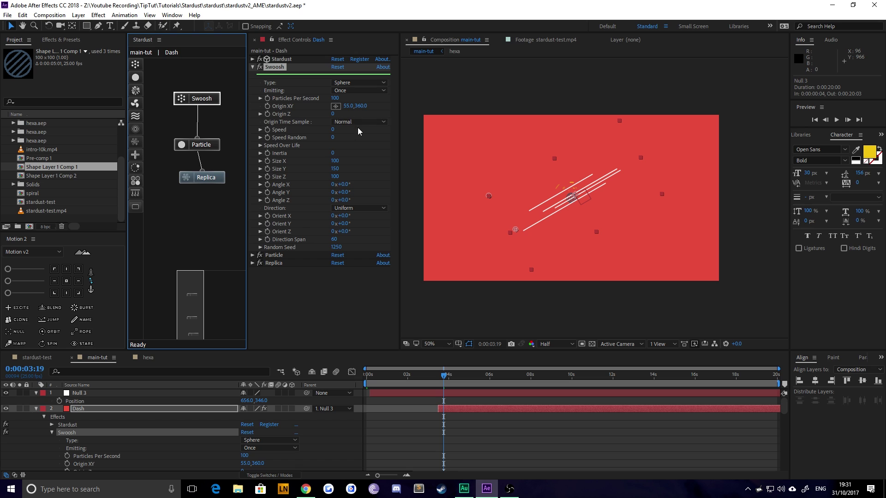
drag(333, 98, 343, 115)
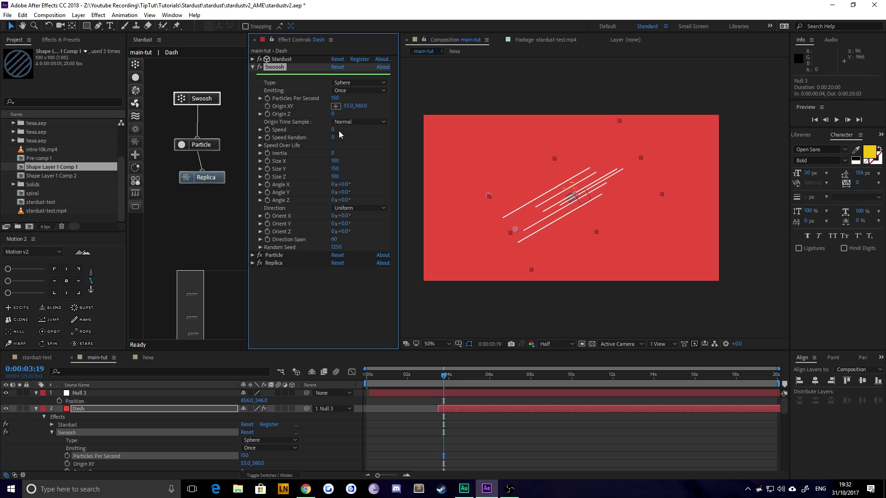
mouse_move(335, 169)
mouse_down()
mouse_move(344, 168)
mouse_move(336, 160)
mouse_up()
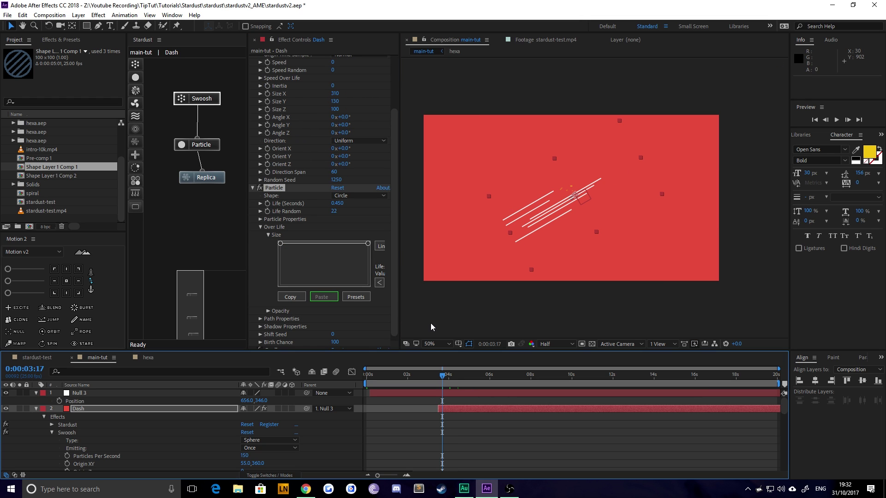
Preview the adjusted dash lines with the circle animation from 0:00:03:04.
click(430, 372)
key(space)
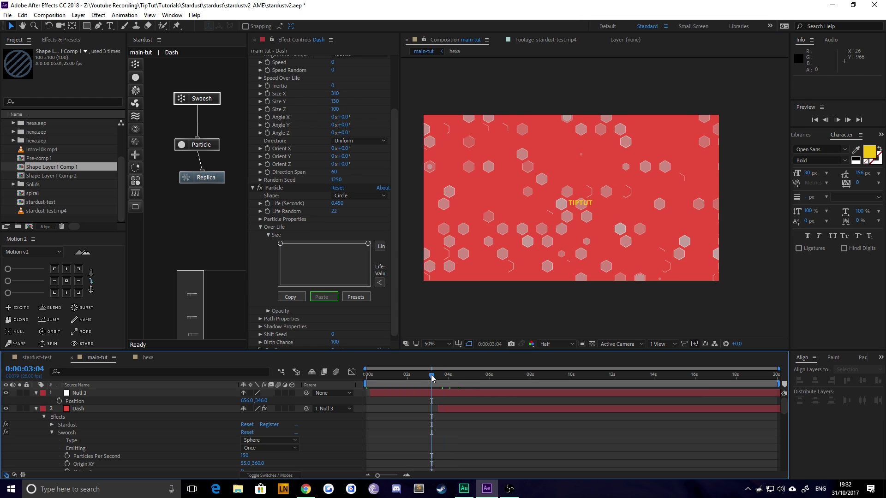
key(space)
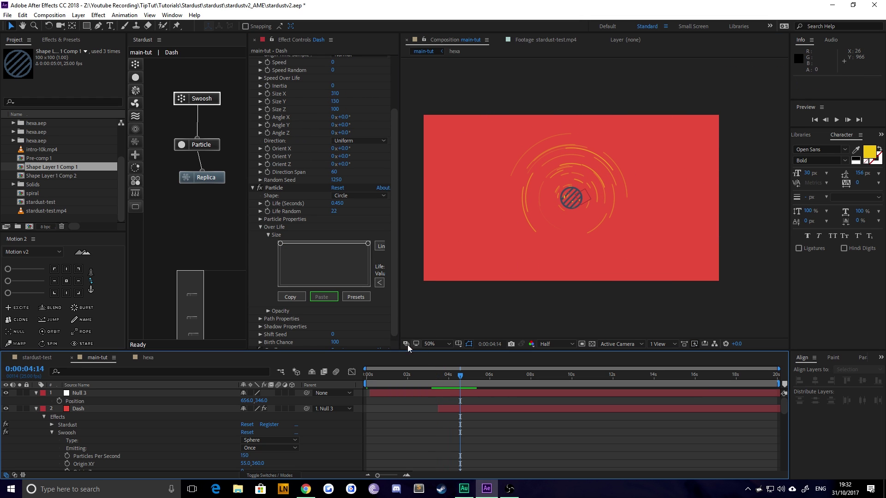
Collapse the open properties of the Dash layer and its parent null.
click(93, 409)
click(36, 409)
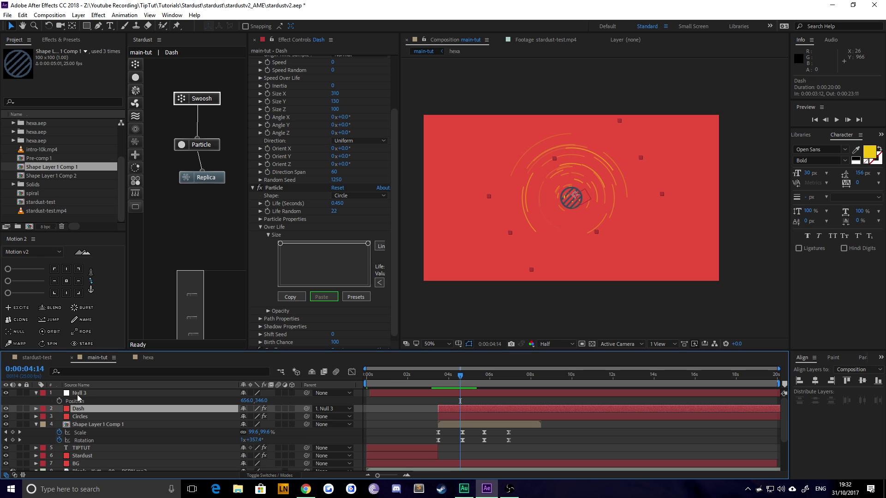
click(77, 395)
key(p)
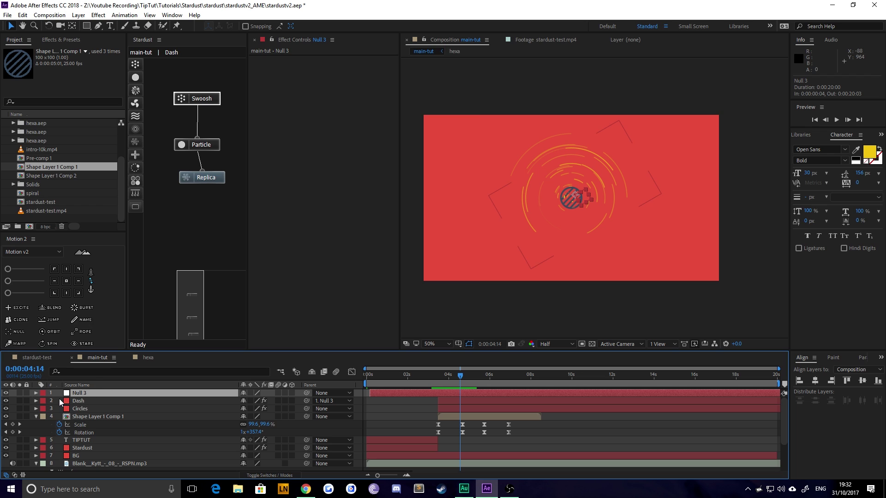
Create a new 1280 x 720 px solid layer named Swooshes in main-tut.
key(ctrl+y)
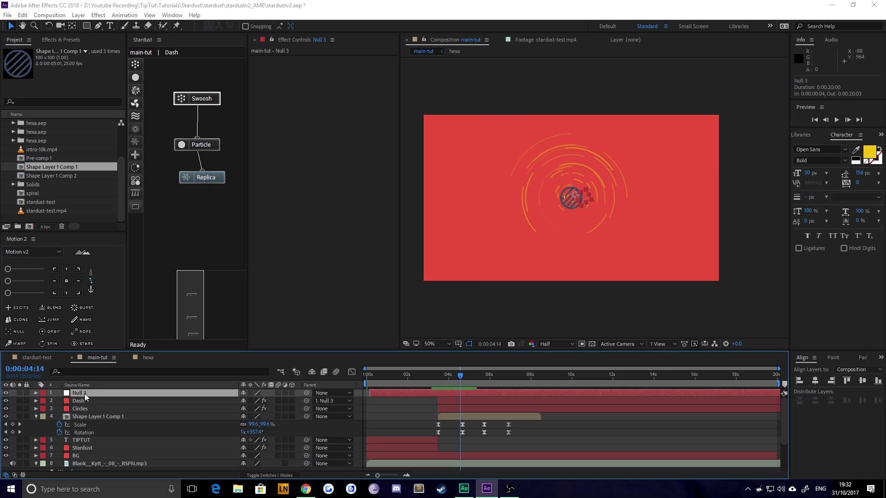
text(Swooshes)
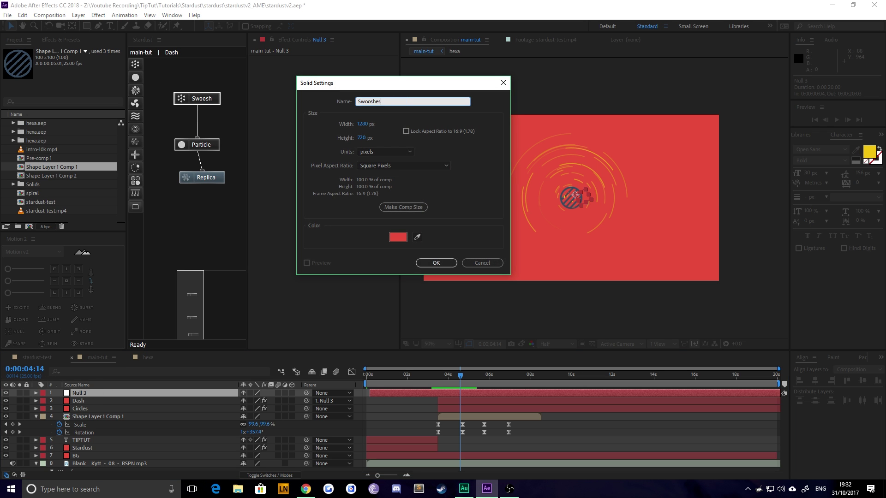
key(Return)
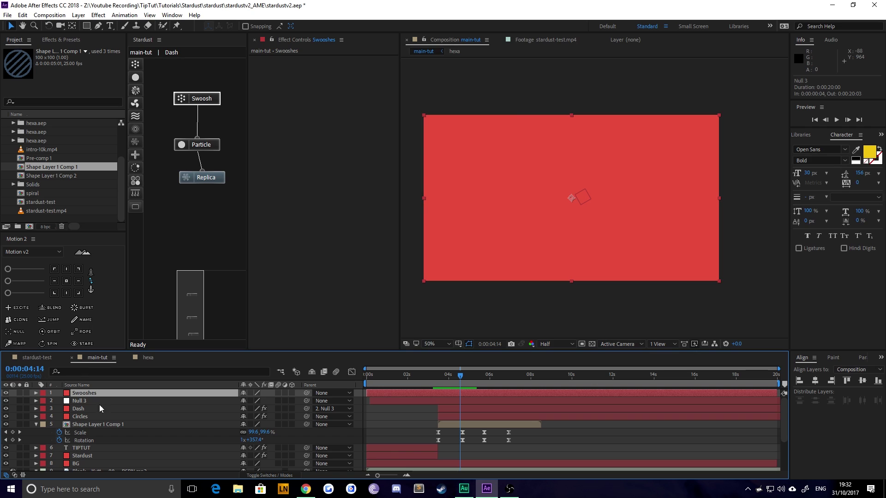
Find the next musical hit using the audio waveform and trim the start of the Swooshes layer to 0:00:05:18.
drag(461, 373, 466, 374)
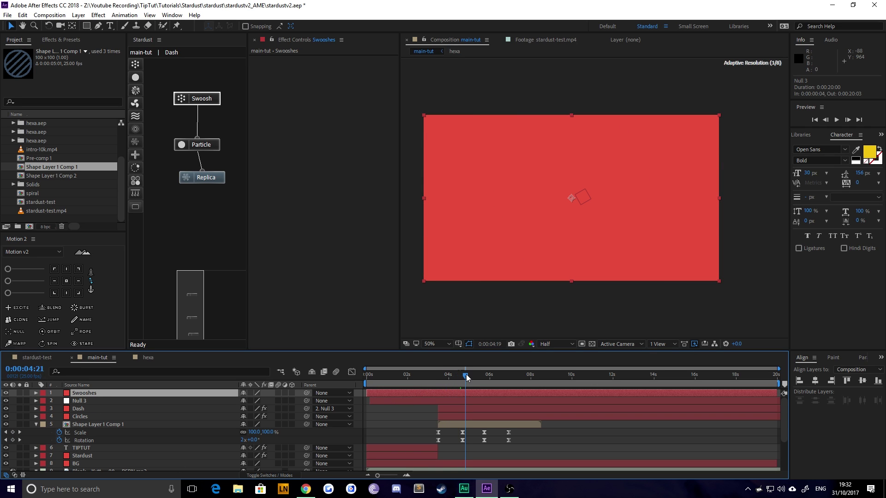
scroll(441, 441, down, 2)
key(space)
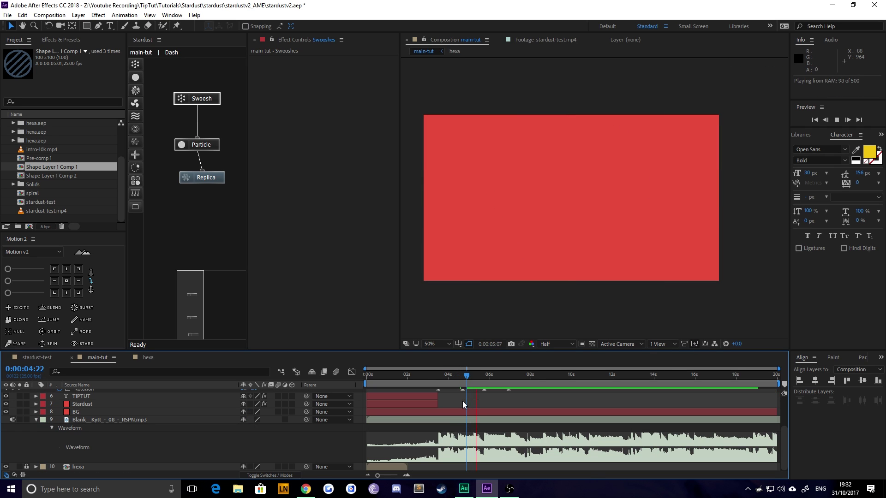
click(485, 380)
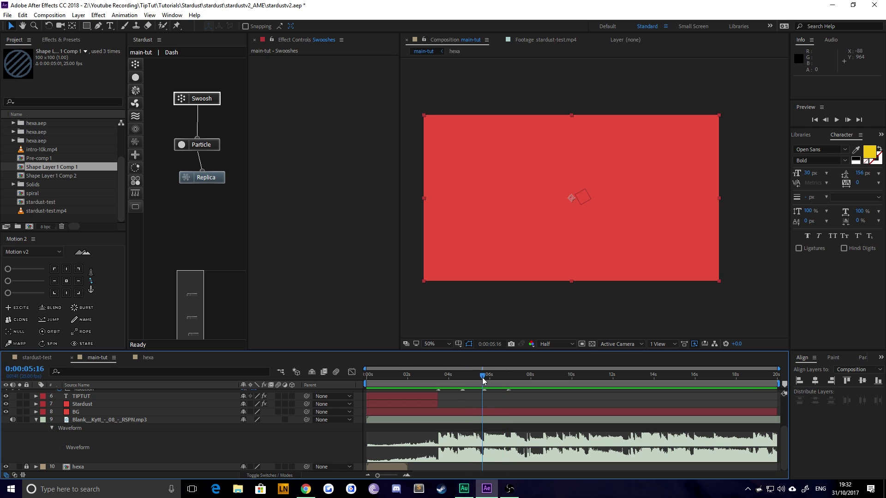
scroll(452, 456, up, 2)
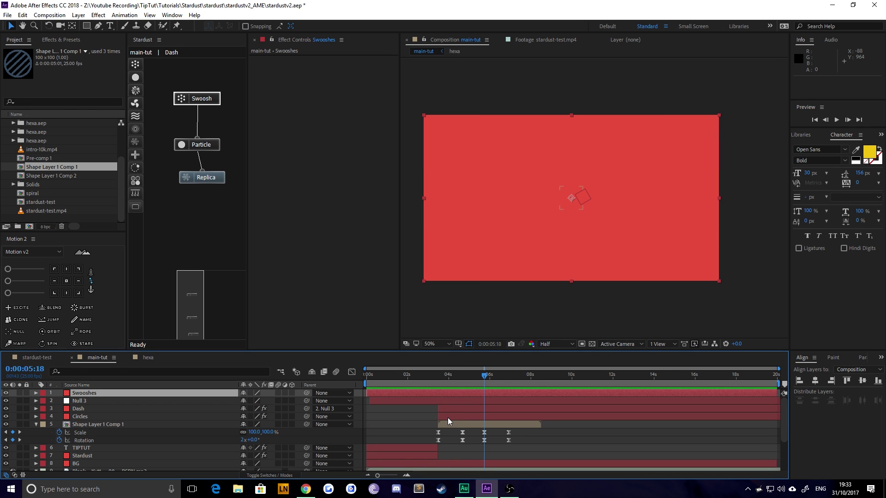
key(alt+bracketleft)
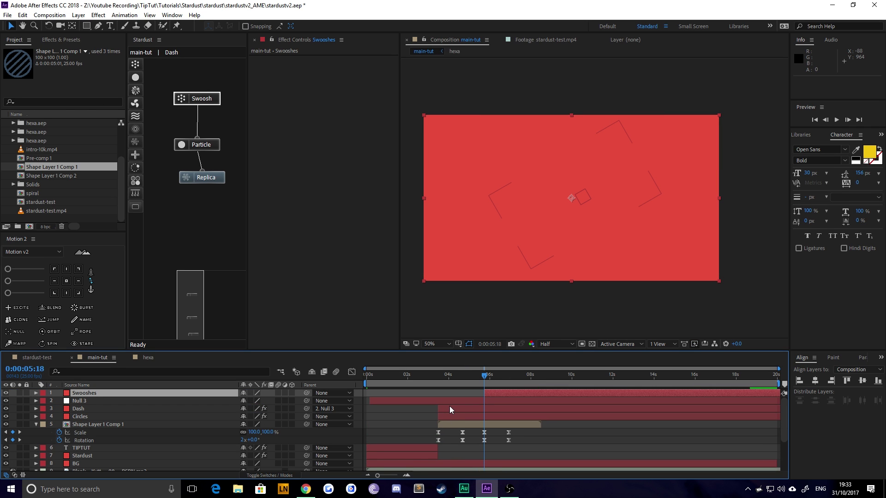
Apply the Stardust effect to the Swooshes layer.
key(ctrl+space)
text(stardust)
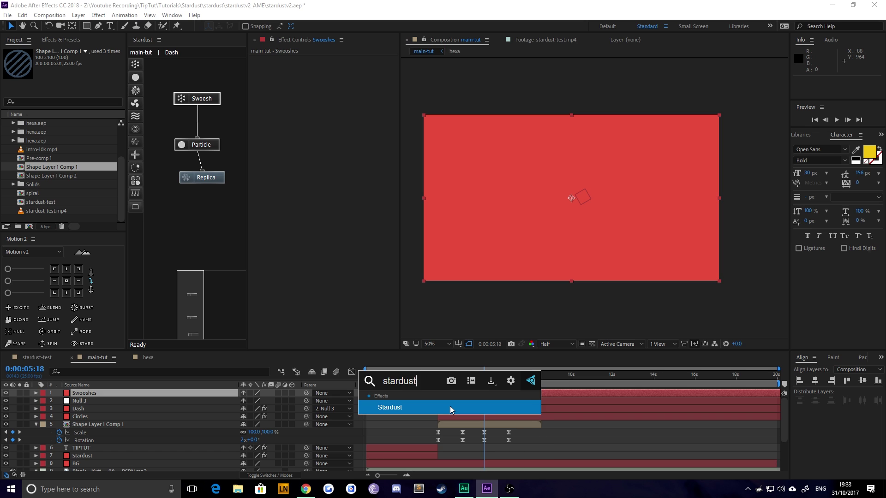
click(449, 406)
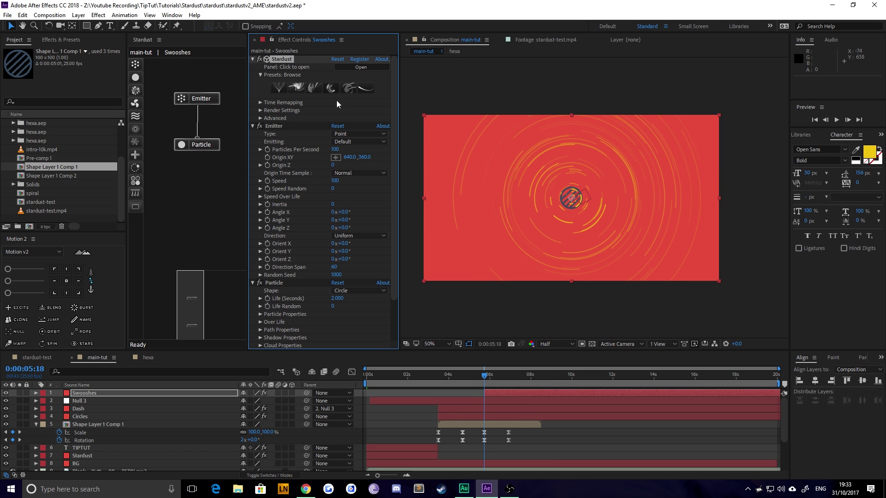
Replace the default Stardust setup on Swooshes with the Tube preset from Graphic Elements, Swoosh And Splash.
click(316, 88)
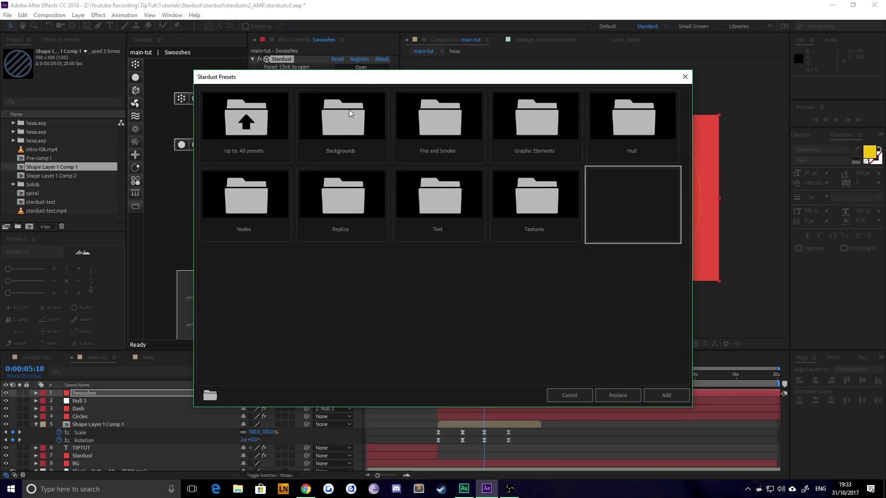
double_click(520, 112)
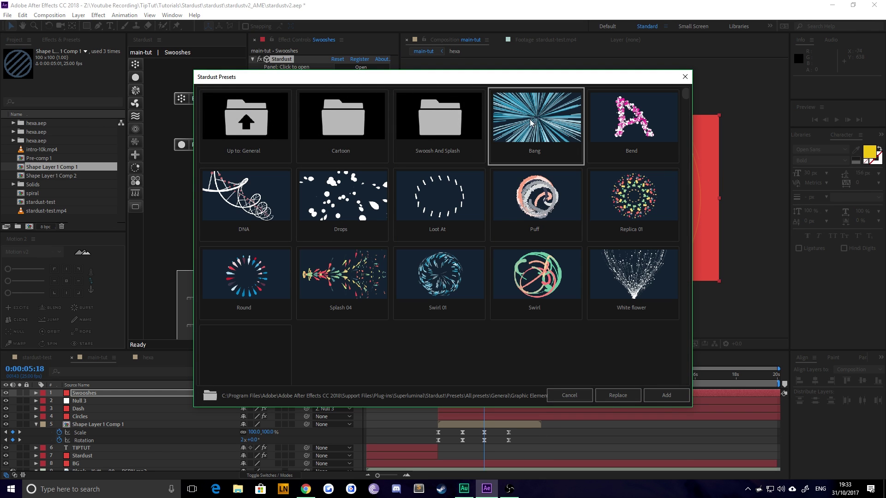
double_click(433, 118)
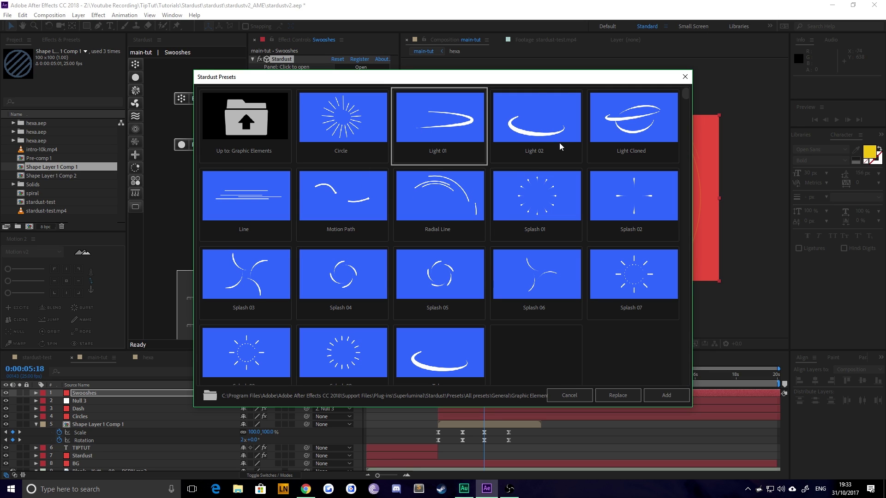
drag(684, 94, 690, 330)
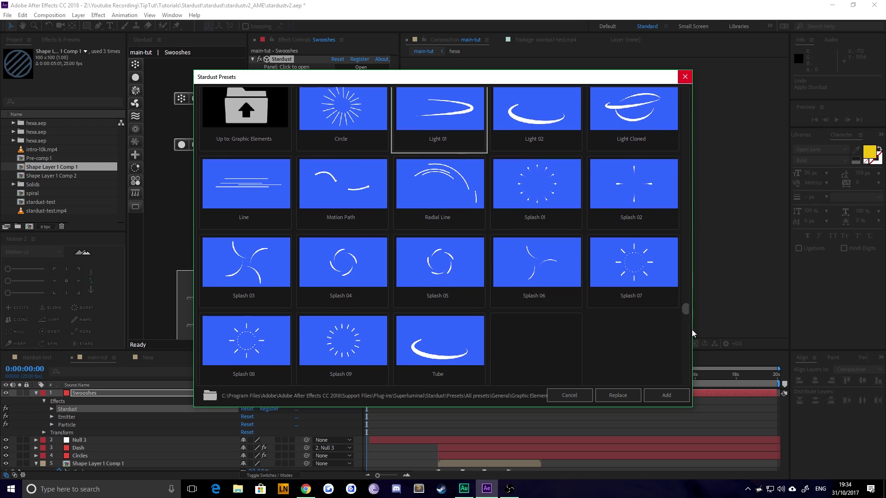
click(439, 341)
click(614, 395)
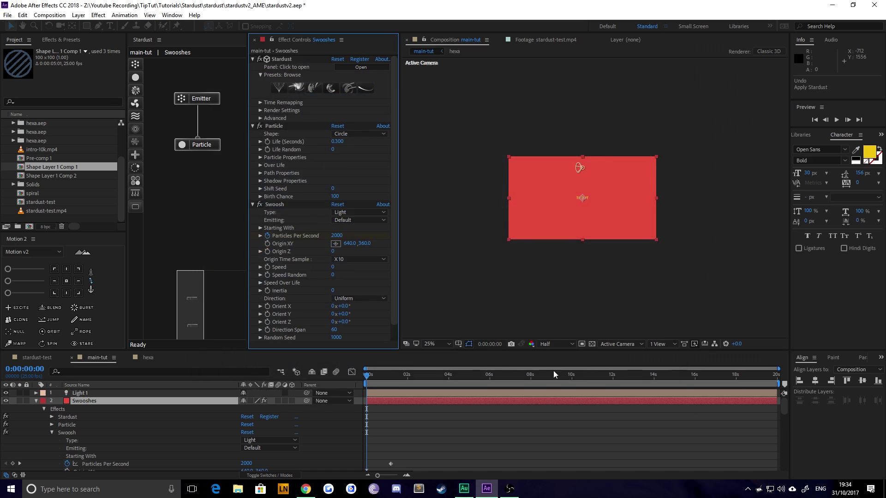
Preview the Tube preset's swoosh animation over the first second of the composition.
click(374, 377)
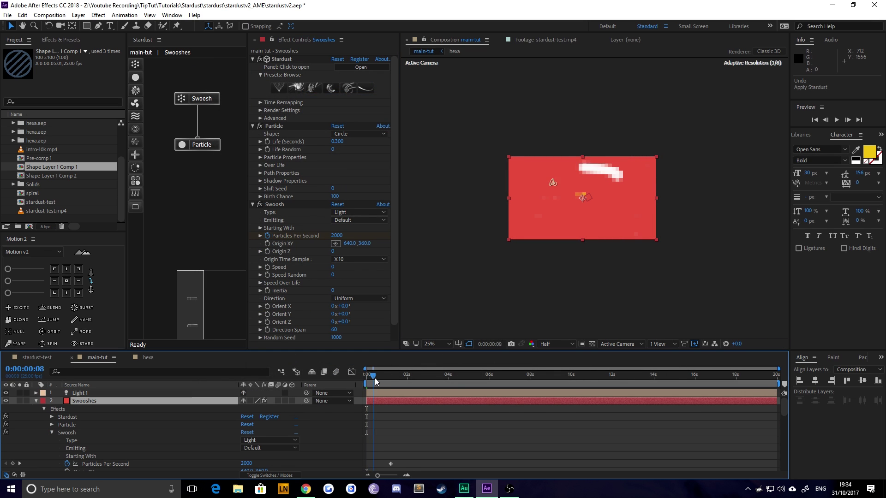
drag(374, 378, 383, 378)
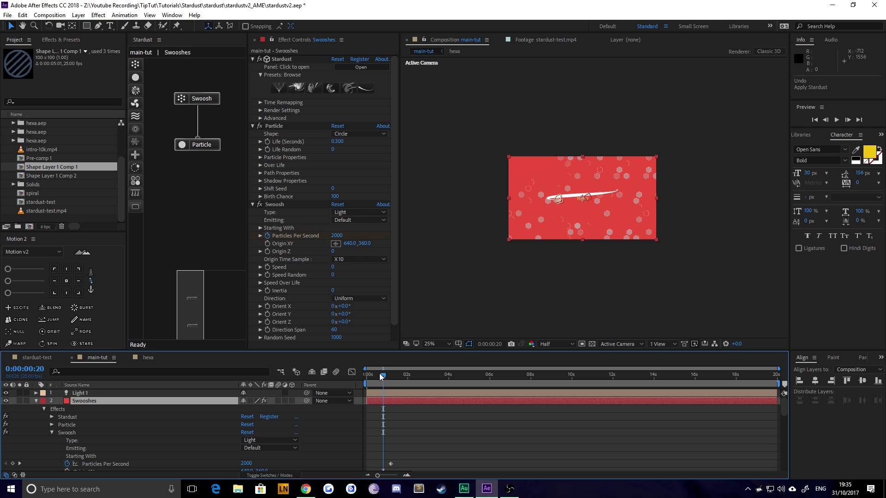
key(space)
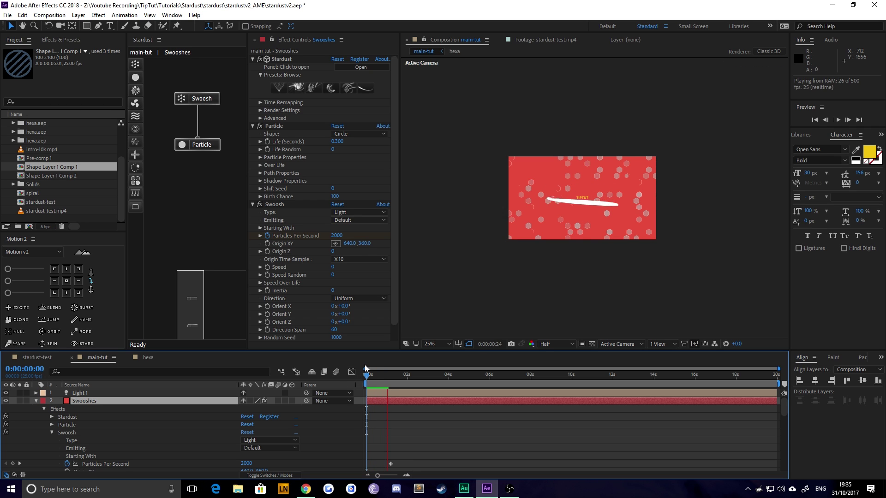
click(376, 377)
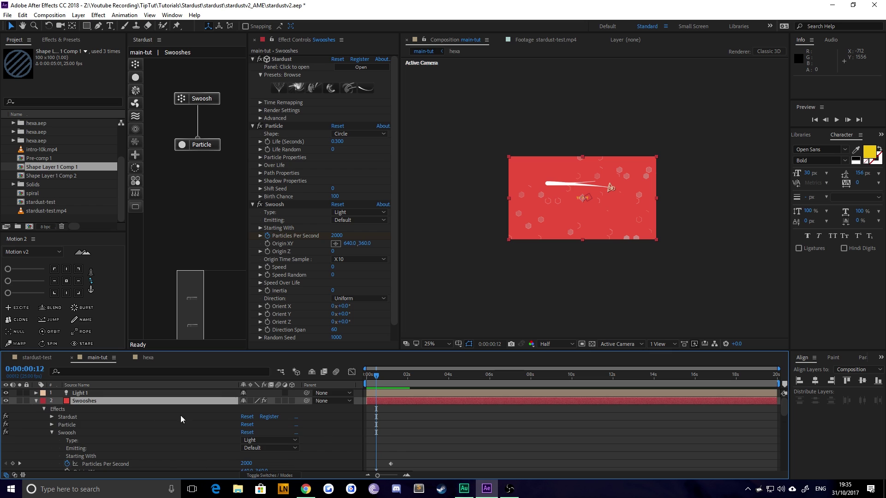
Pre-compose Light 1 and Swooshes into a composition named Tube and make that layer start at 0:00:05:18.
shift+click(85, 392)
key(u)
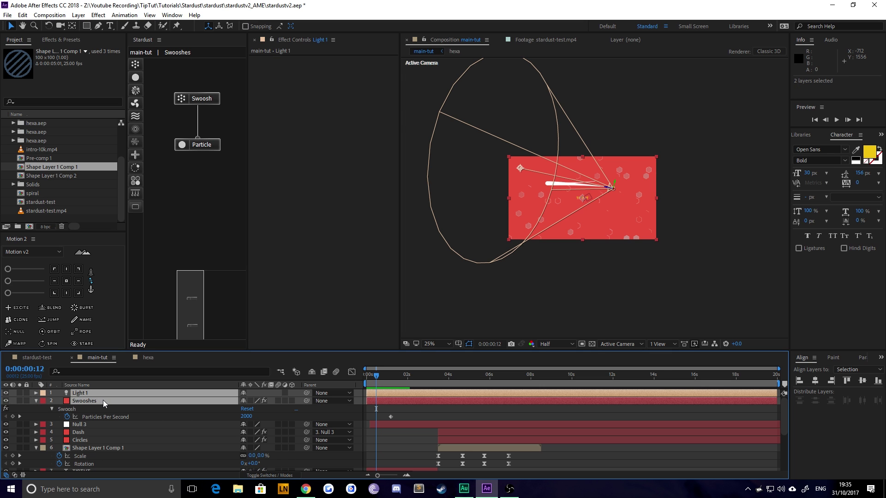
drag(423, 375, 483, 376)
scroll(461, 420, down, 3)
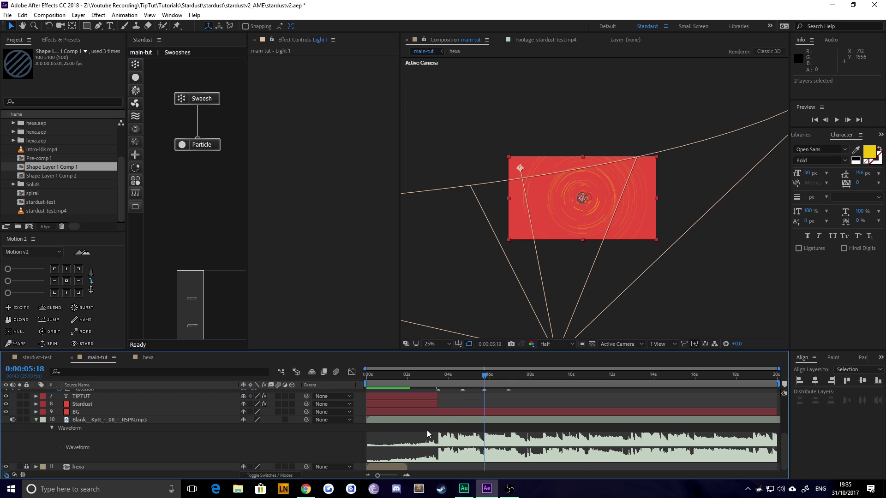
scroll(415, 427, up, 3)
right_click(98, 401)
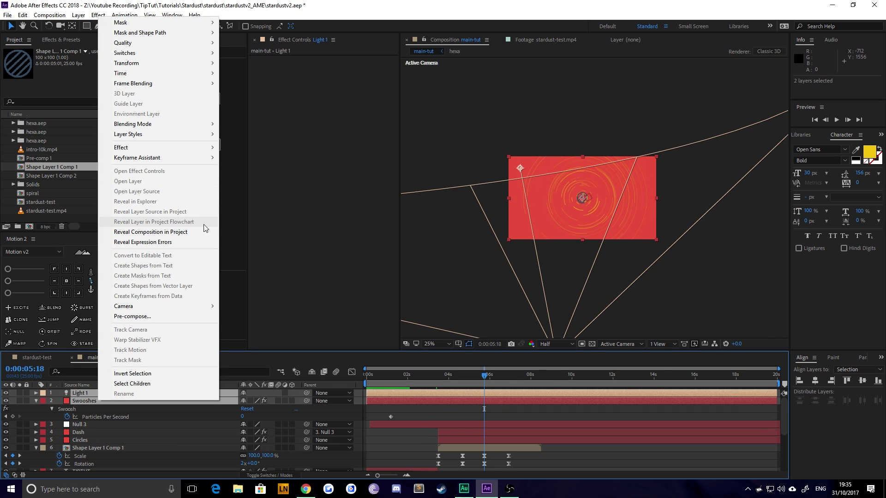
click(148, 318)
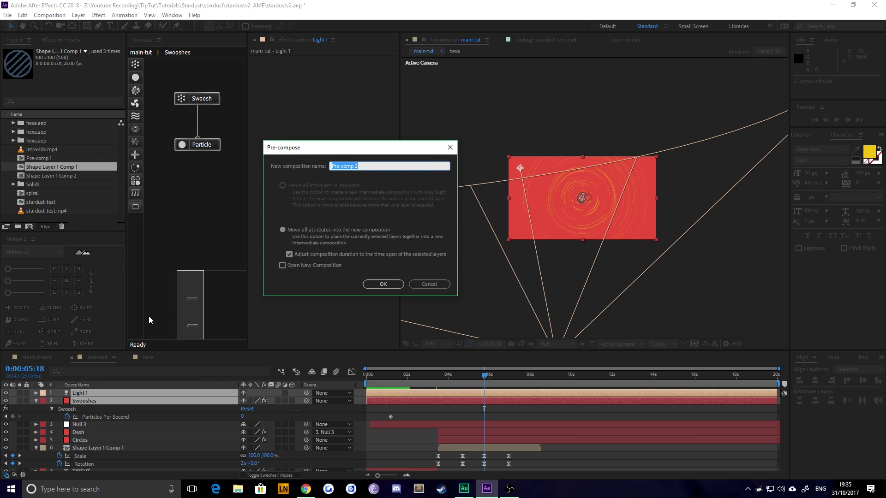
text(Tube)
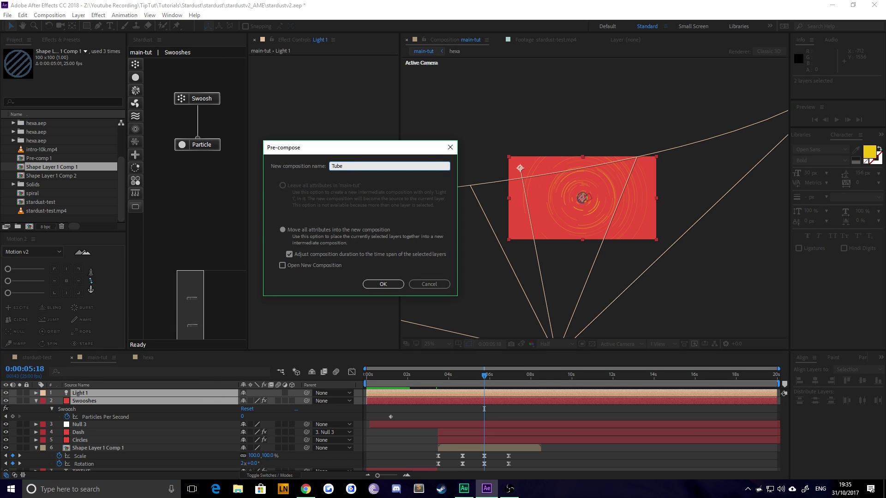
key(Return)
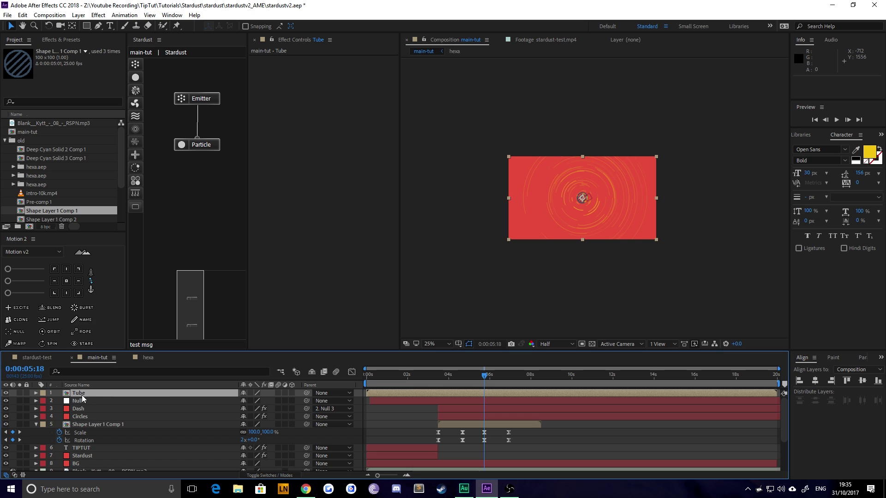
key(alt+bracketleft)
Open the Tube composition, preview its swoosh and go to 0:00:00:18.
double_click(495, 394)
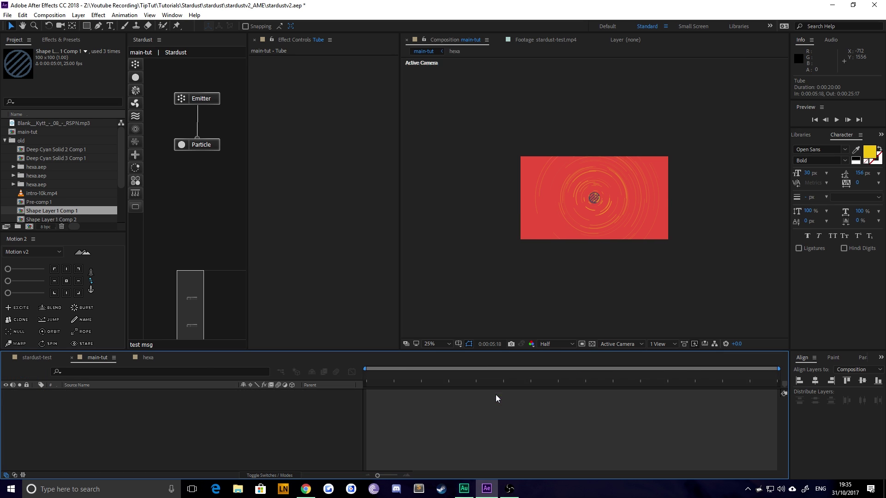
key(space)
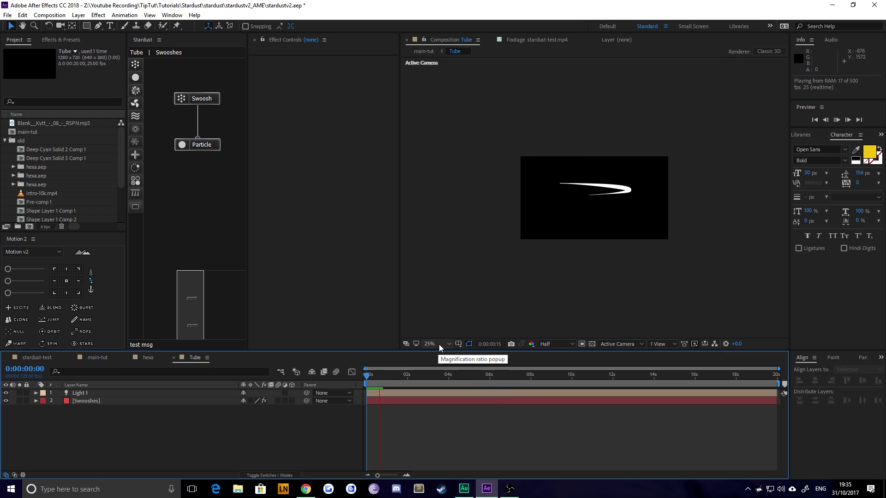
key(space)
drag(378, 376, 381, 375)
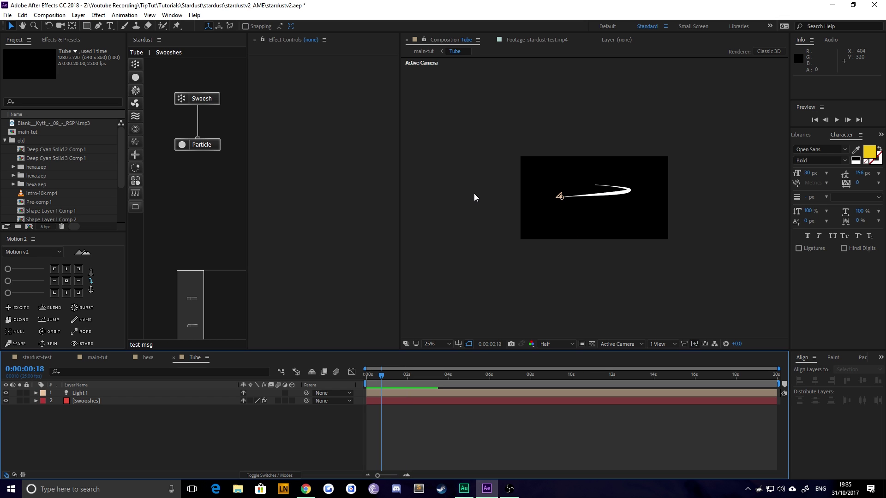
Set the Size of the Particle node in the Swooshes layer to 16 pixels.
click(213, 99)
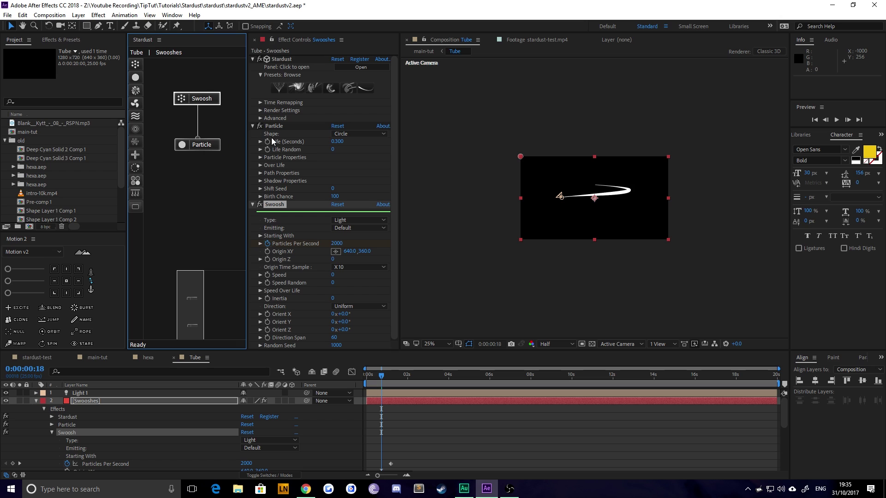
click(198, 145)
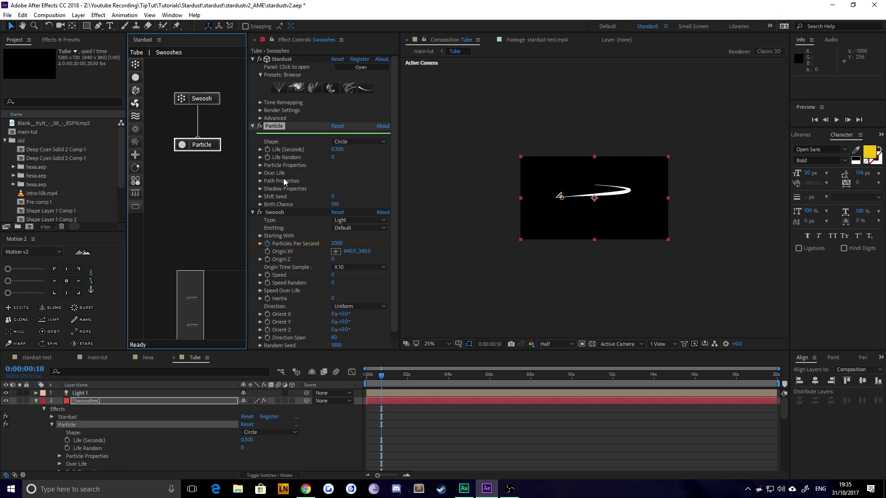
click(260, 164)
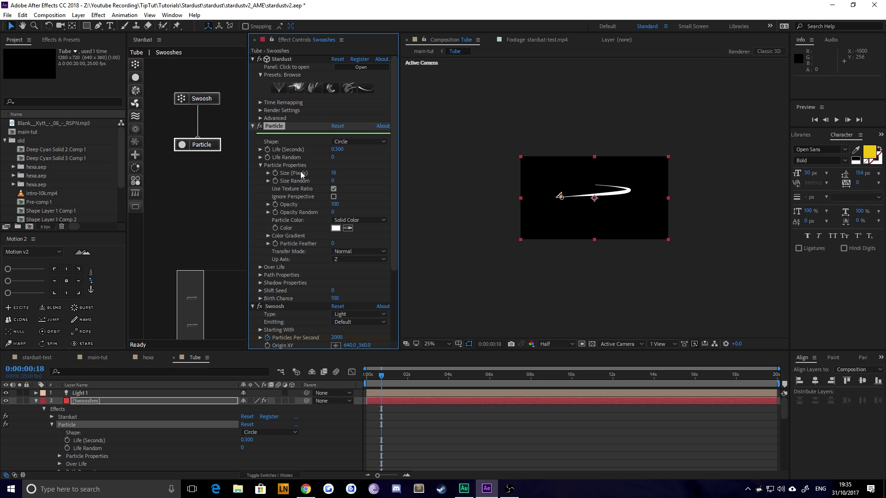
scroll(530, 192, up, 2)
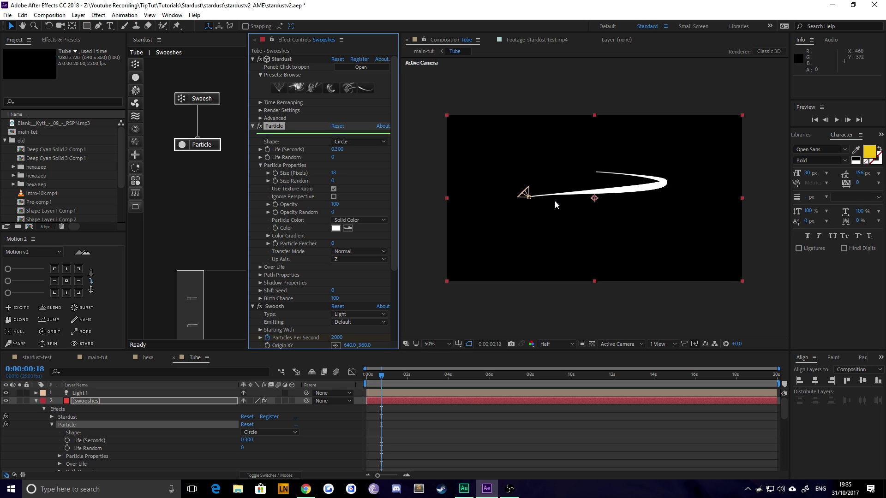
click(335, 174)
text(16)
key(Return)
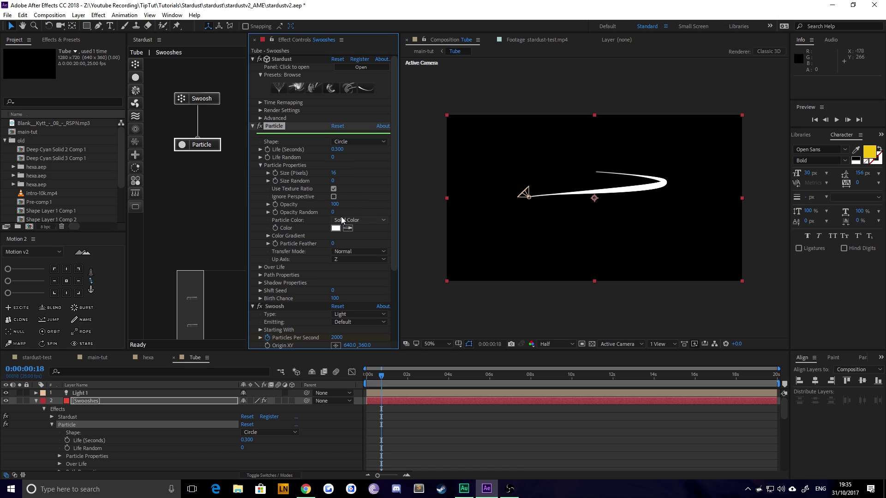
Change the Swooshes particle shape to Rectangle and inspect the swoosh at 100% magnification.
click(359, 141)
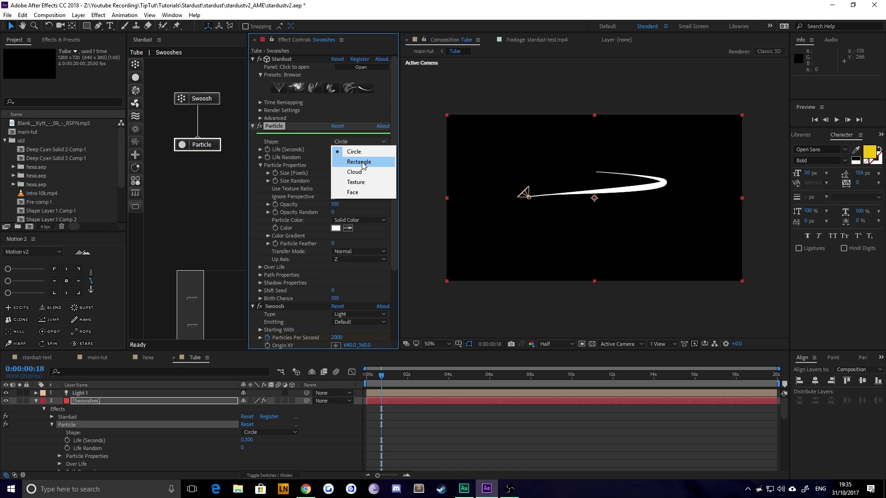
click(361, 162)
key(slash)
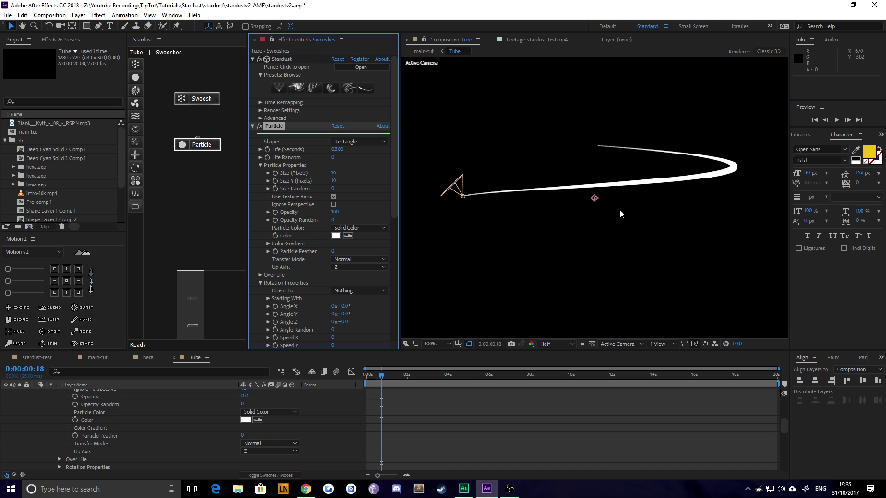
Set the Swooshes particle's Size to 30 pixels and Size Y to 20 pixels.
key(comma)
key(comma)
drag(335, 174, 347, 170)
click(336, 173)
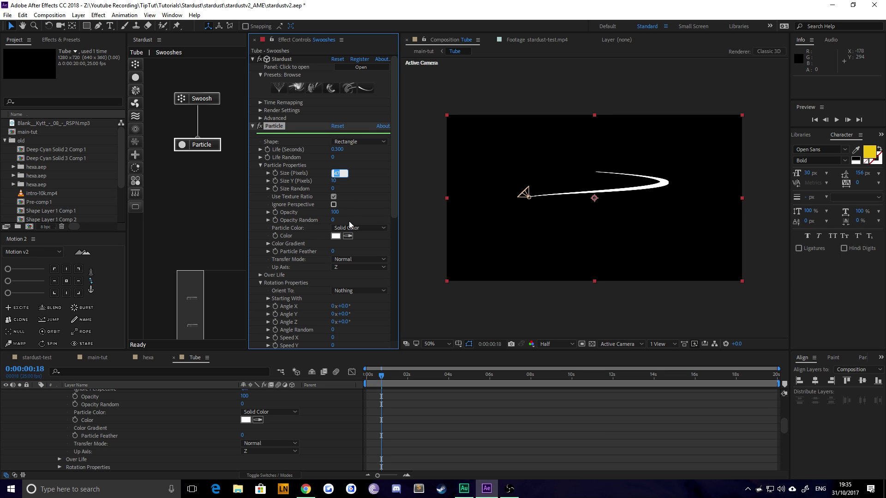
text(30)
key(Return)
click(334, 182)
text(20)
key(Return)
scroll(384, 262, down, 6)
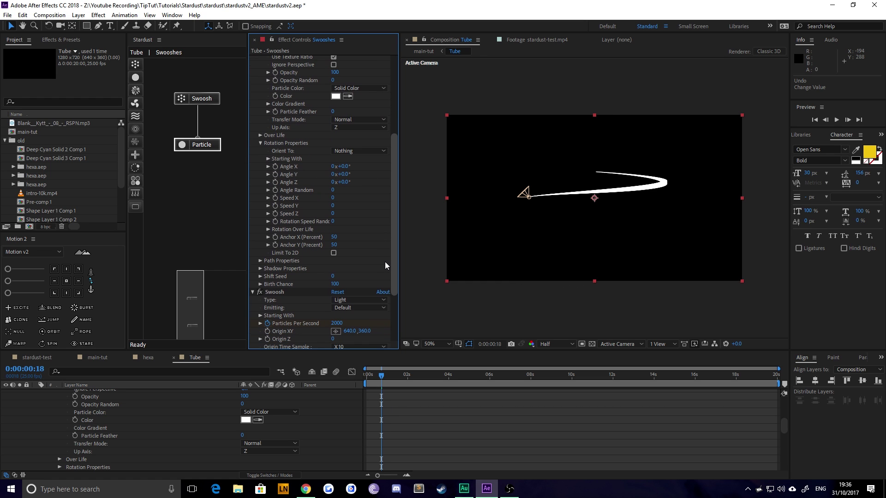
click(261, 256)
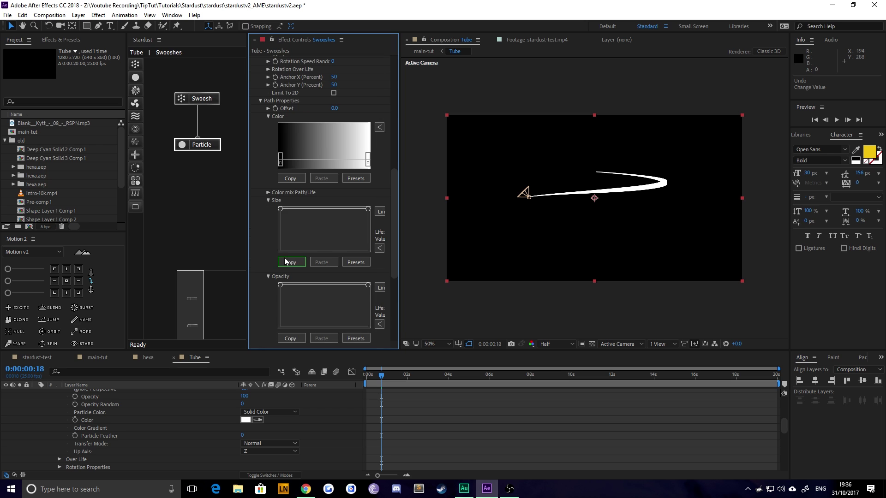
click(260, 99)
scroll(264, 115, up, 5)
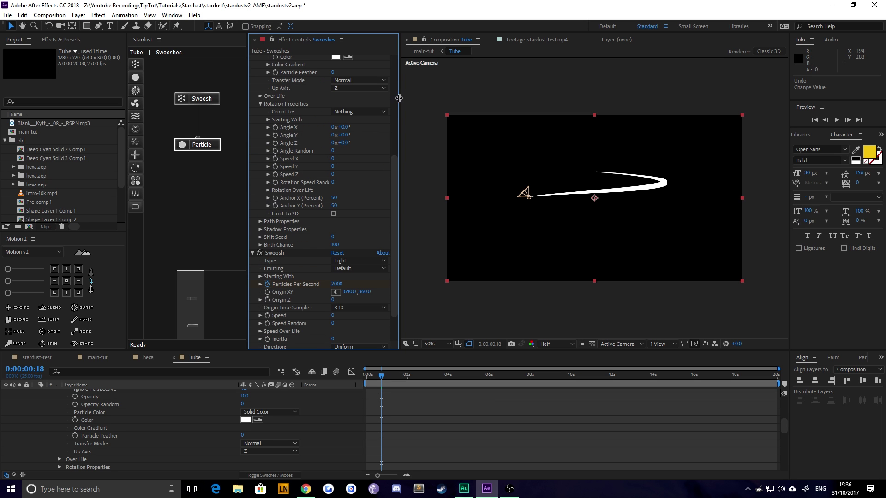
scroll(331, 184, up, 2)
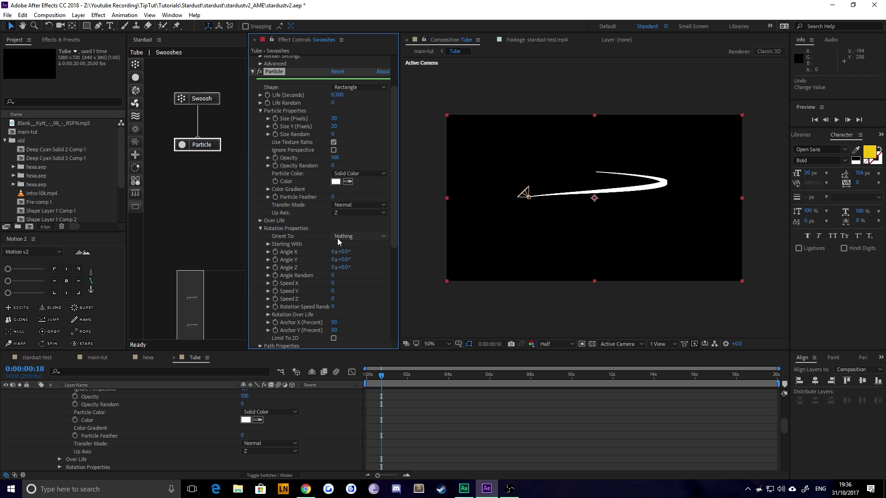
scroll(336, 238, up, 2)
Set the Speed of the Swoosh emitter in the Swooshes layer to 30.
click(253, 114)
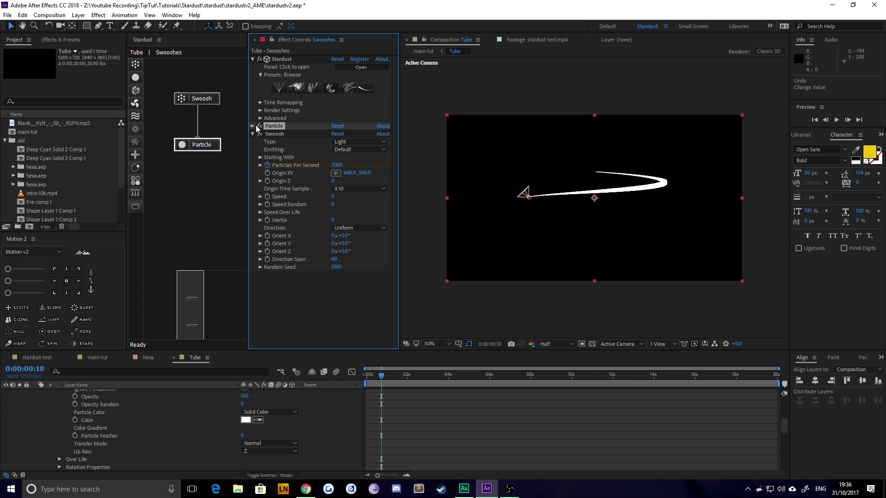
click(277, 134)
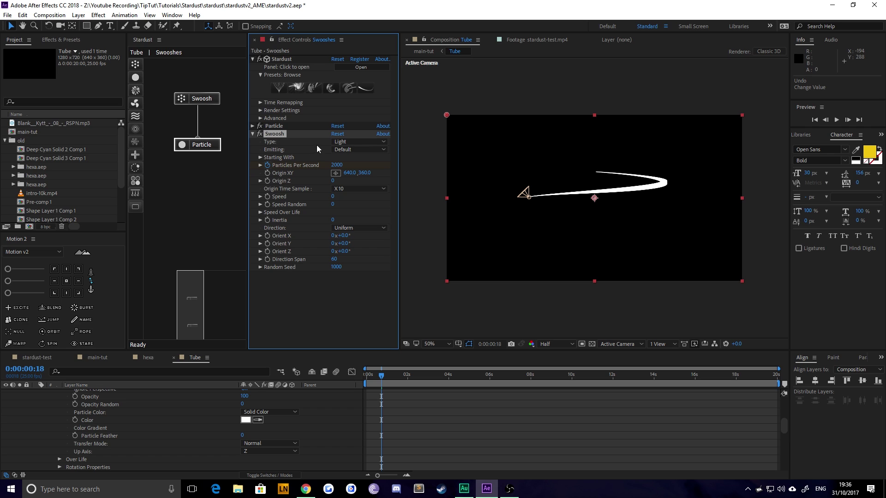
drag(333, 197, 339, 196)
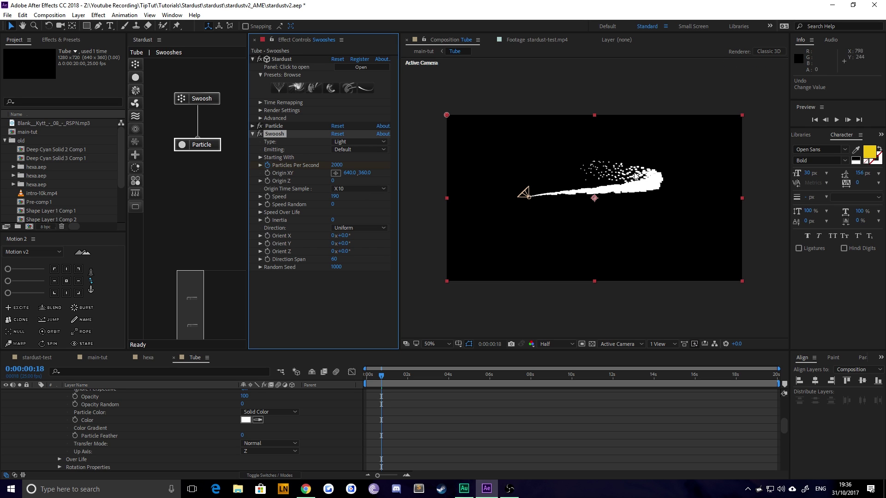
click(335, 196)
key(Return)
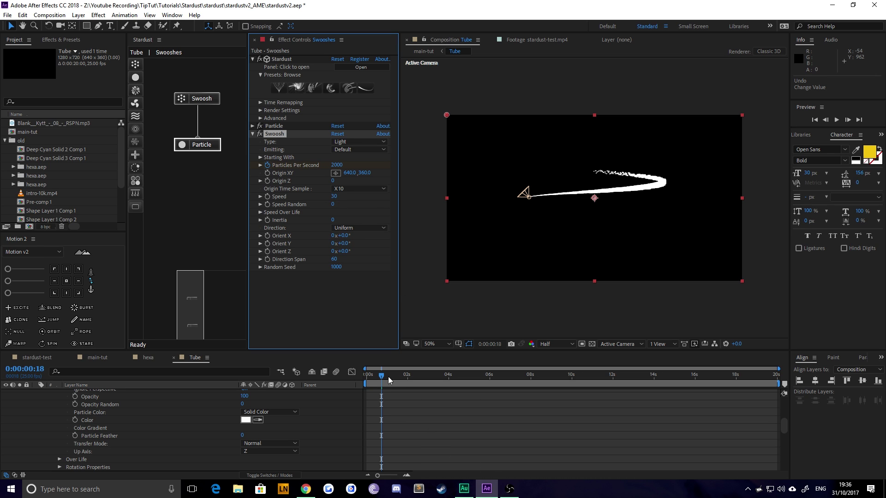
Keyframe the Swoosh emitter's Speed from 30 at 0:00:00:00 to 0 at 0:00:03:23.
drag(389, 377, 352, 381)
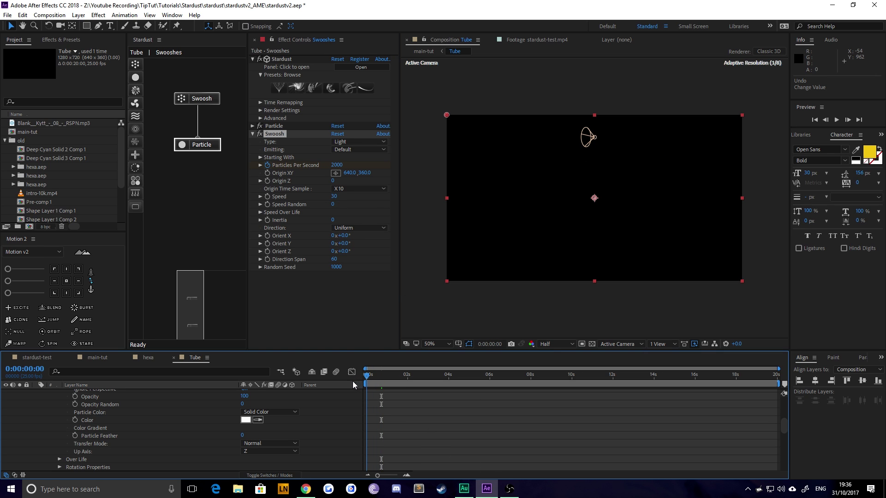
click(270, 198)
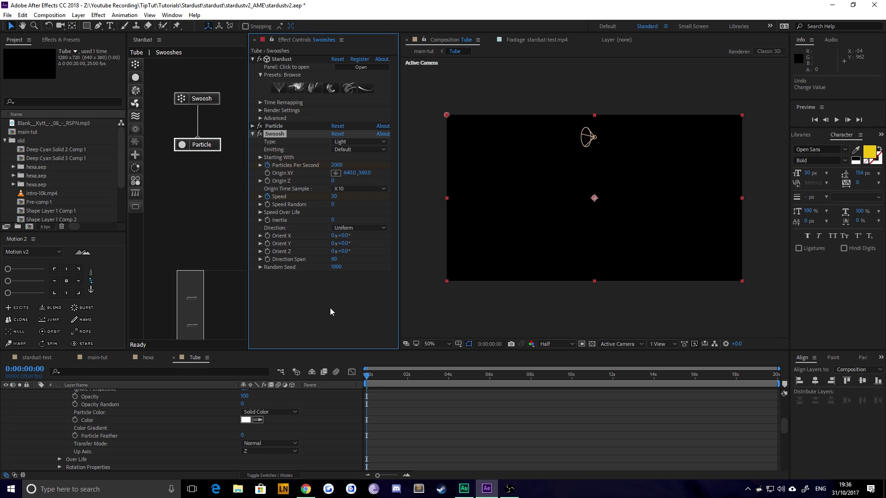
click(447, 377)
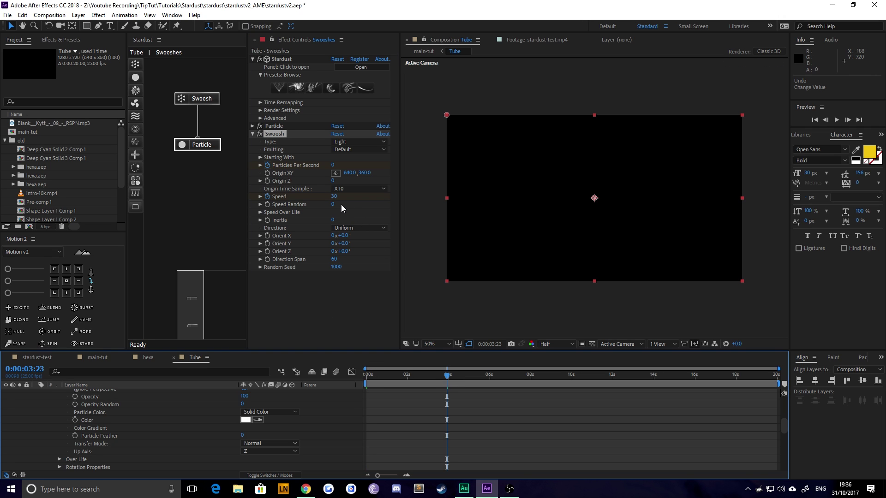
drag(336, 197, 354, 231)
Preview the swoosh, move the second Speed keyframe to 0:00:01:07 and play it again.
drag(385, 375, 367, 374)
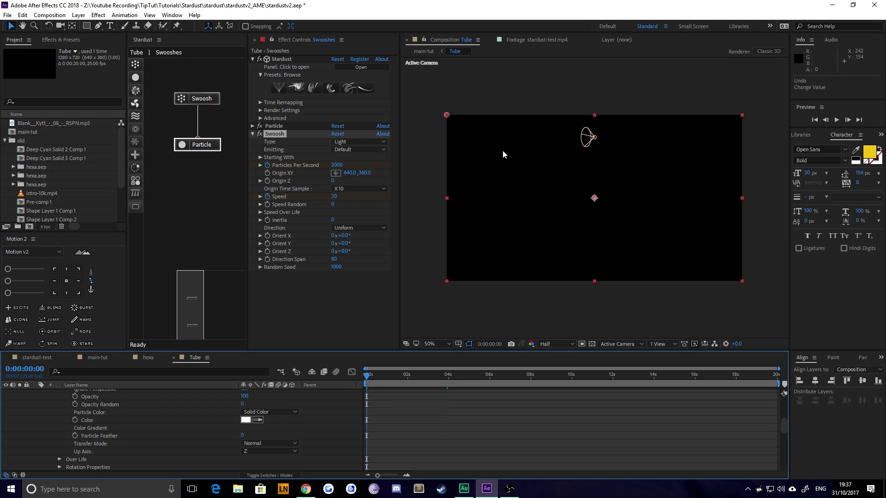
key(space)
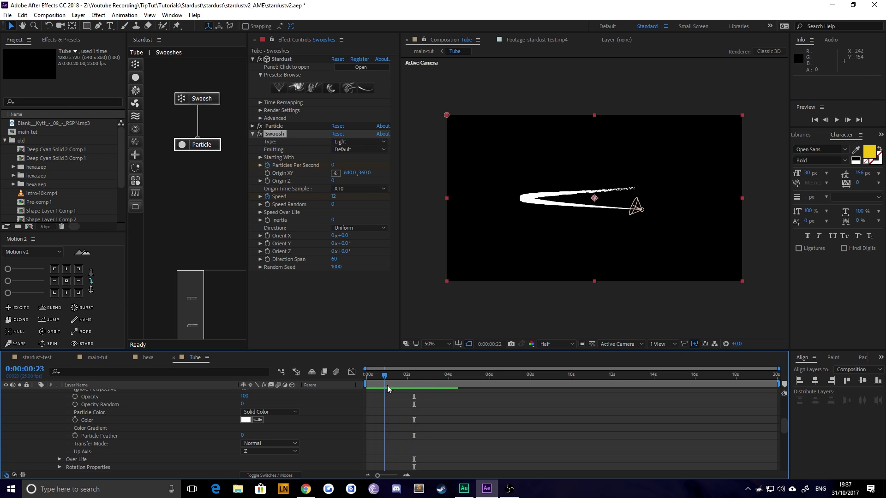
key(space)
key(u)
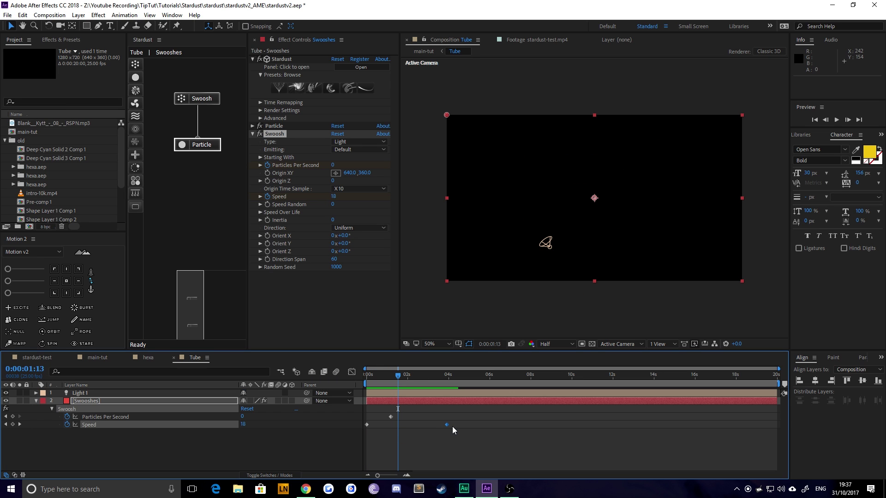
drag(447, 425, 391, 429)
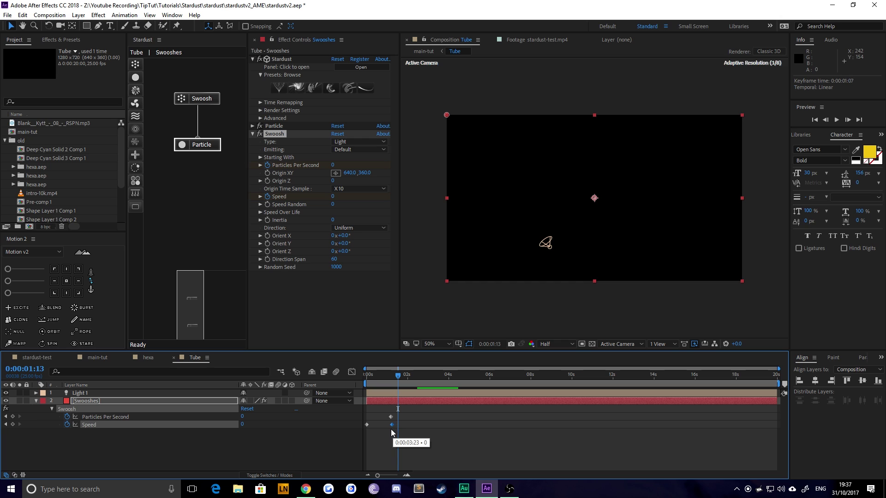
key(space)
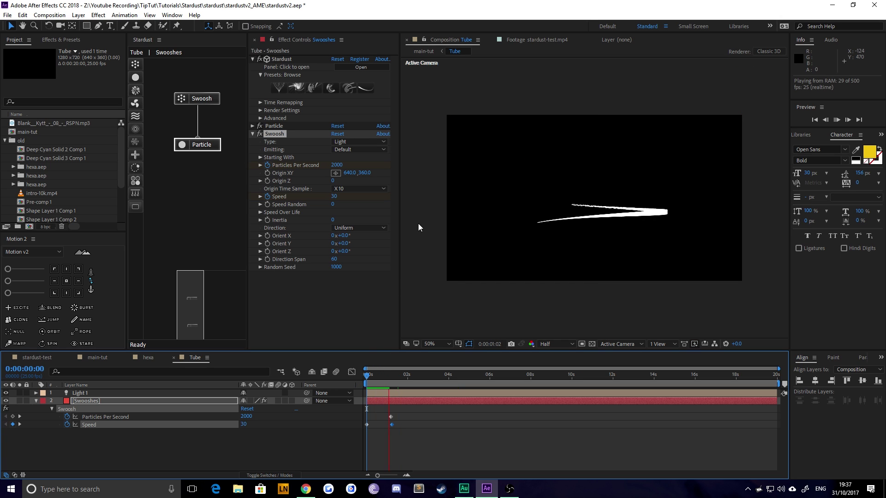
key(space)
Return to the main-tut composition, preview the Tube swoosh from 0:00:04:19 and check its frames up to 0:00:06:16.
mouse_move(404, 375)
mouse_down()
mouse_move(373, 379)
mouse_move(411, 378)
mouse_up()
click(46, 357)
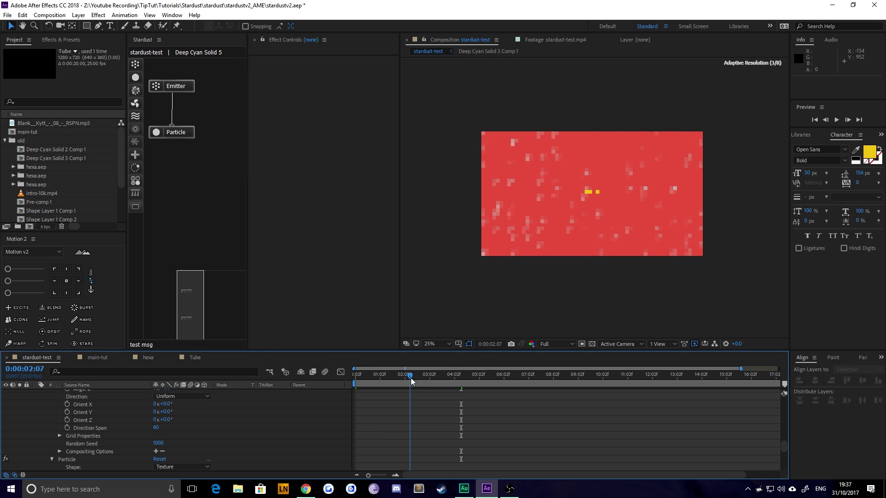
click(98, 357)
click(464, 378)
key(space)
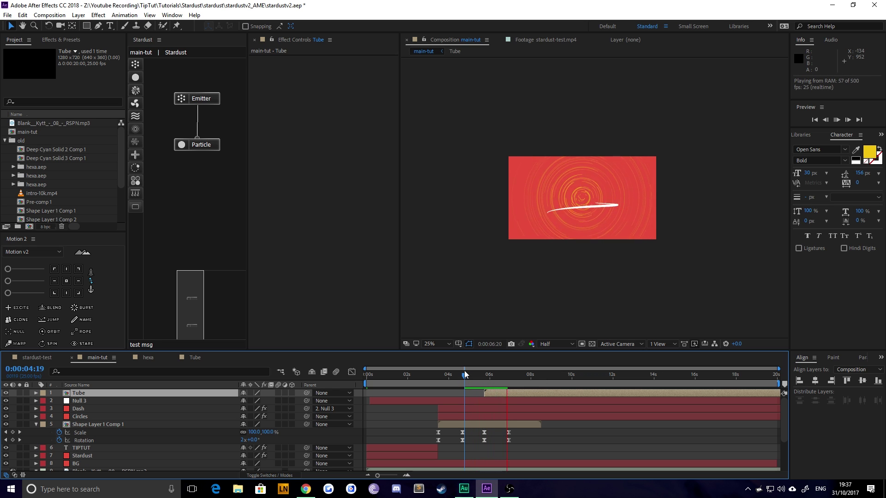
key(space)
click(496, 376)
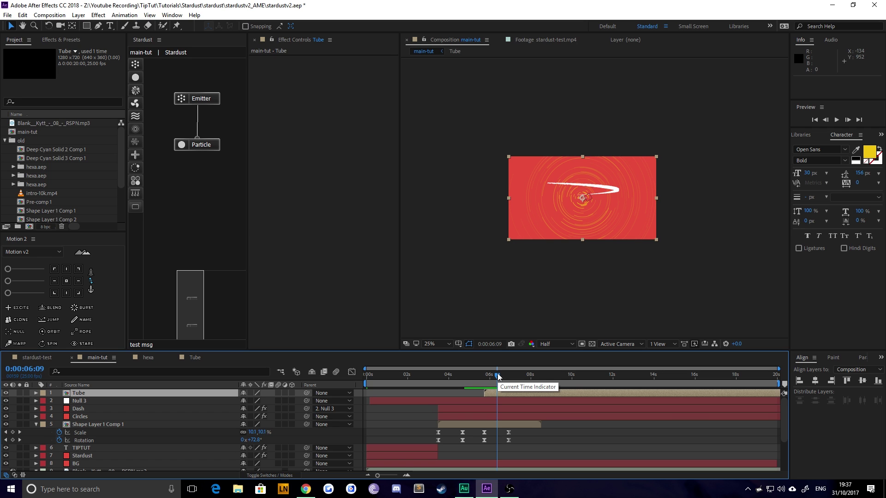
drag(490, 380, 499, 379)
key(space)
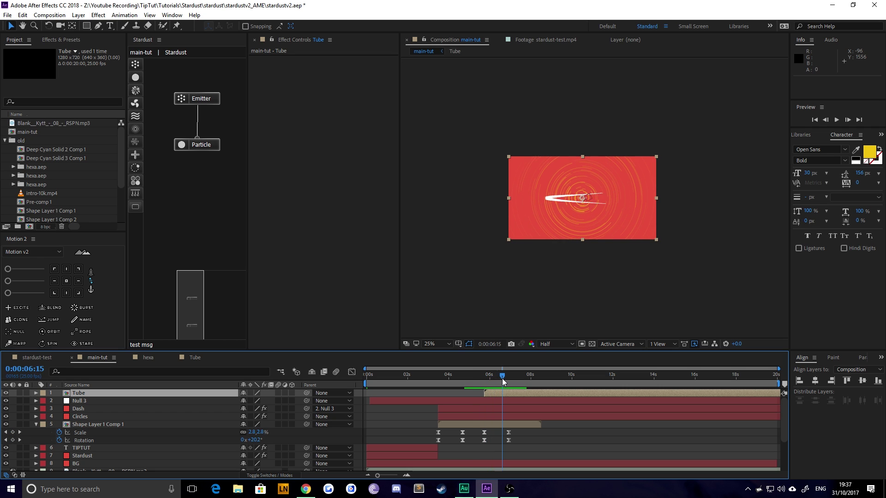
Duplicate the Tube layer and set the lower copy's Opacity to 50%.
click(502, 393)
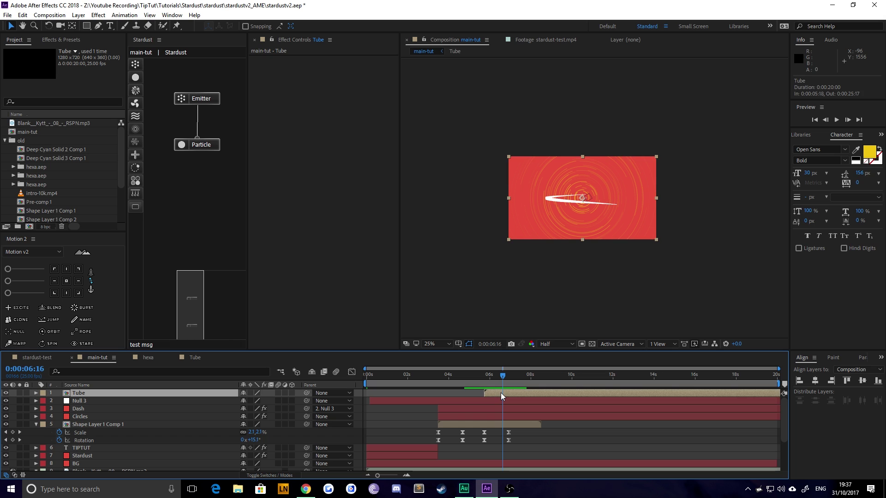
key(ctrl+d)
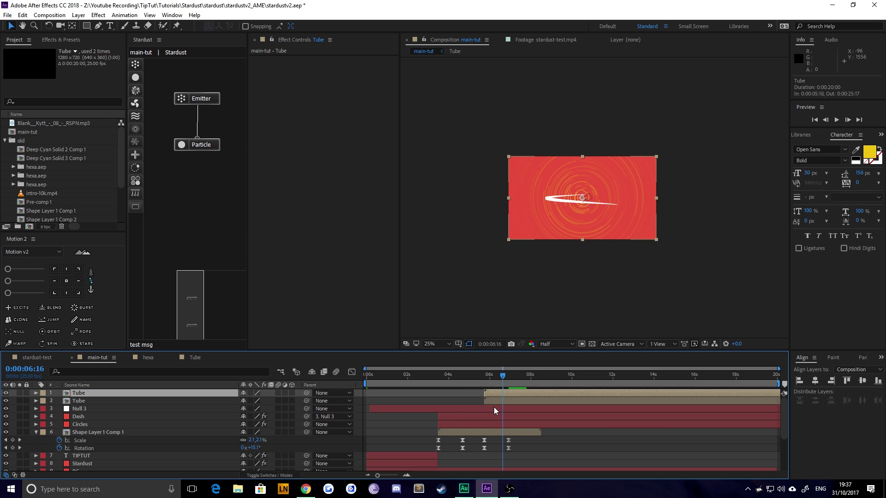
click(500, 401)
key(t)
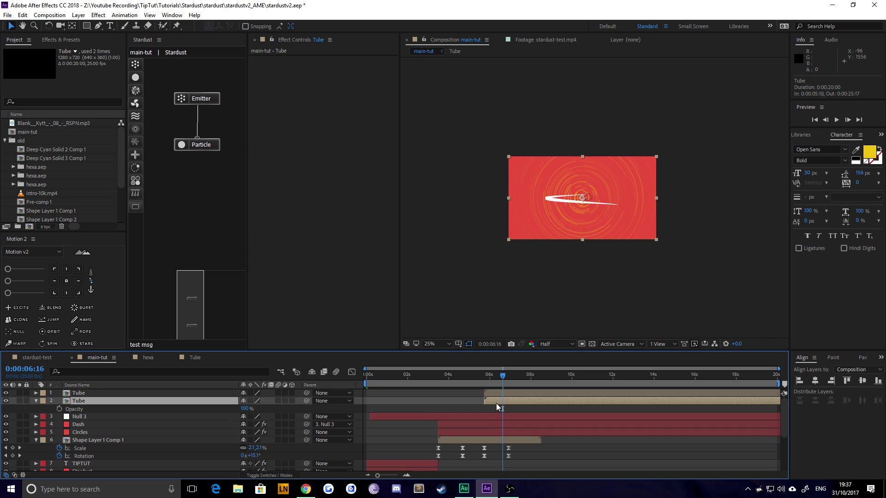
click(247, 408)
key(Return)
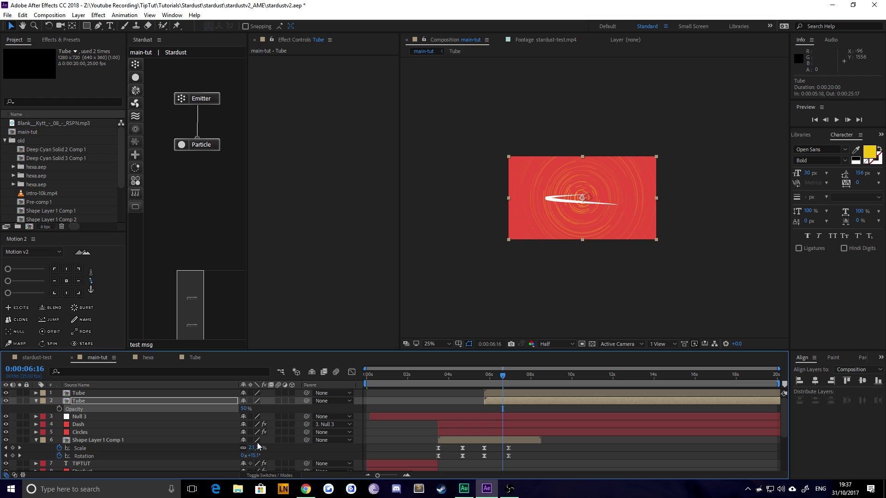
Flip the lower Tube layer horizontally.
right_click(106, 401)
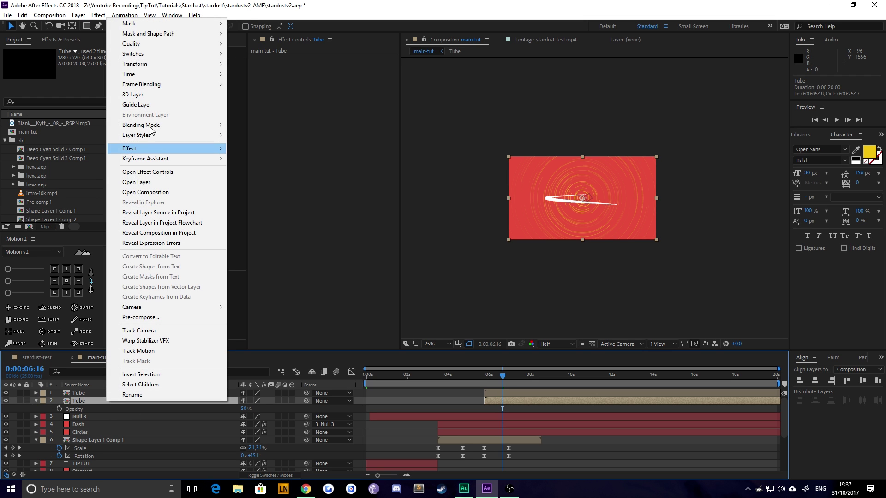
mouse_move(146, 65)
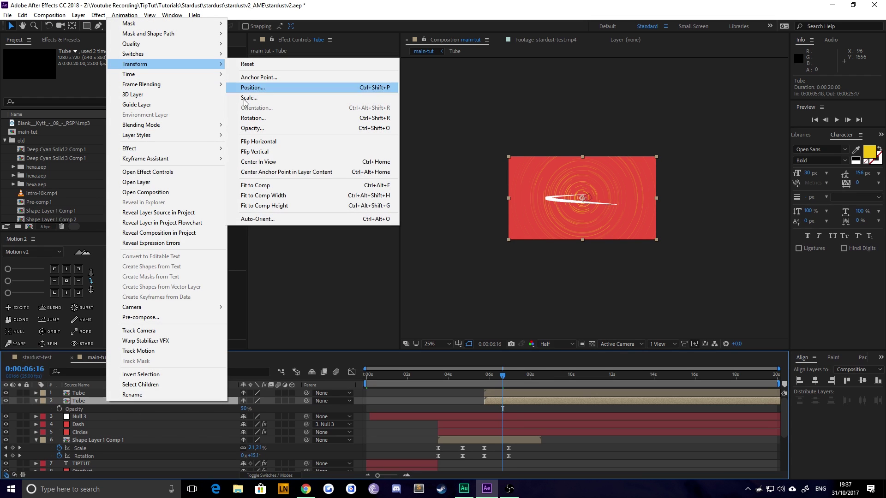
click(259, 141)
scroll(567, 217, up, 1)
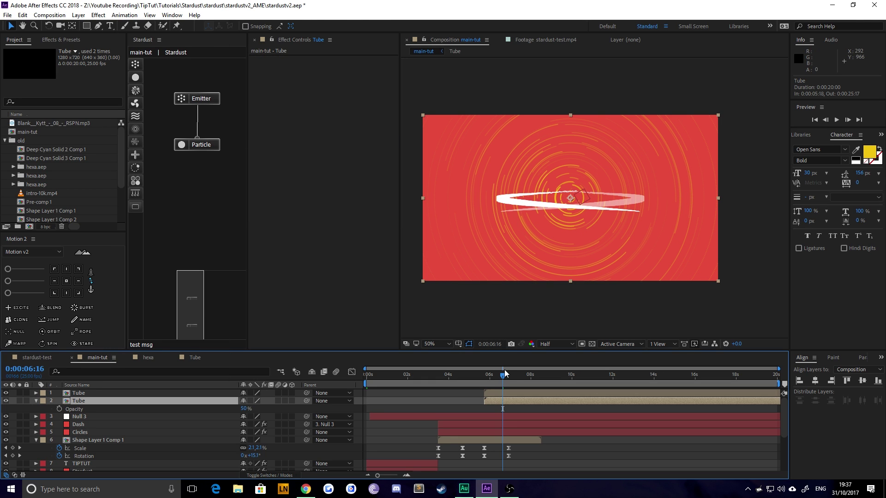
Offset the lower Tube layer to start slightly after the upper one and preview the animation from 0:00:05:16.
drag(500, 405, 482, 390)
key(space)
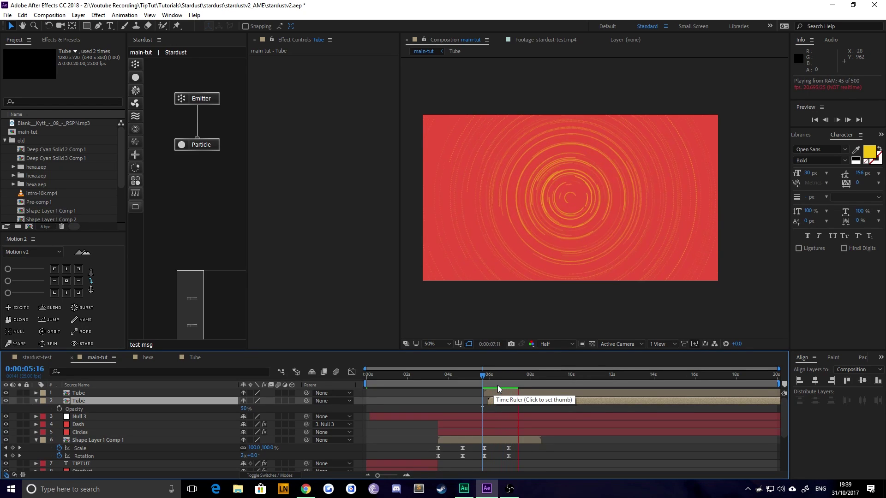
key(space)
Add Shape Layer 1 Comp 2 from the project to the main-tut composition and place it at the top of the layer stack.
click(492, 378)
scroll(477, 420, down, 5)
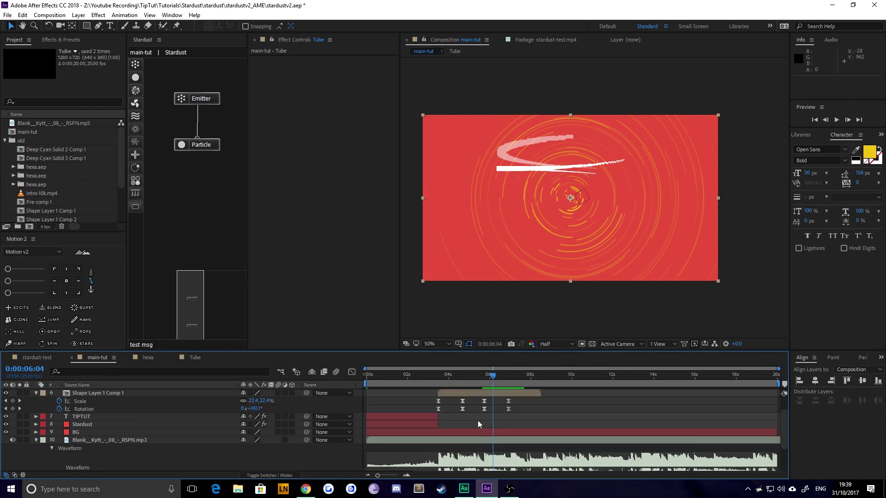
drag(495, 378, 511, 388)
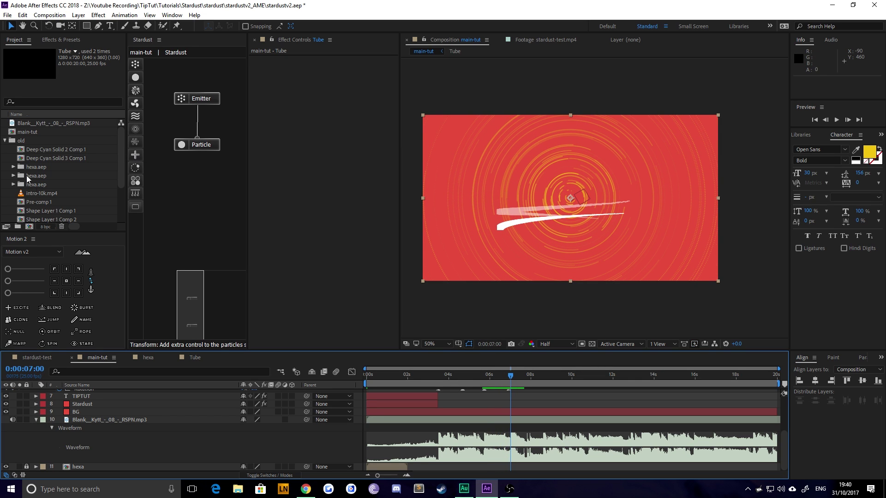
scroll(42, 187, down, 3)
click(38, 159)
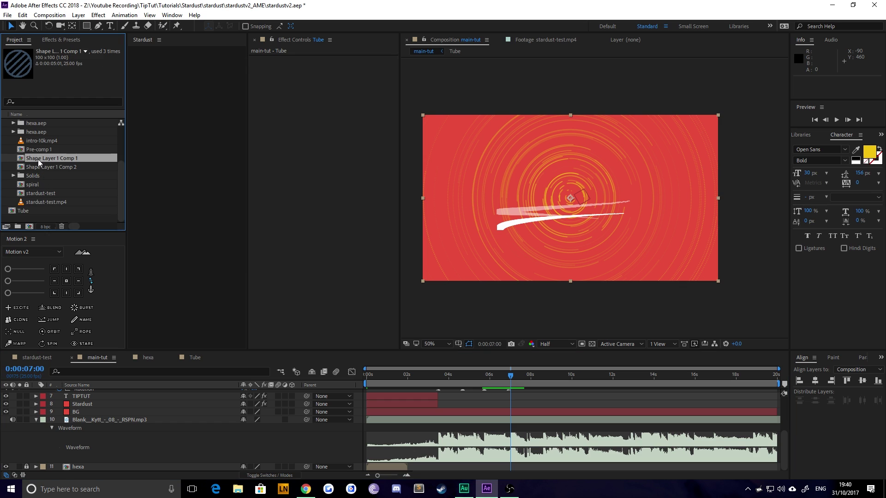
drag(19, 169, 91, 404)
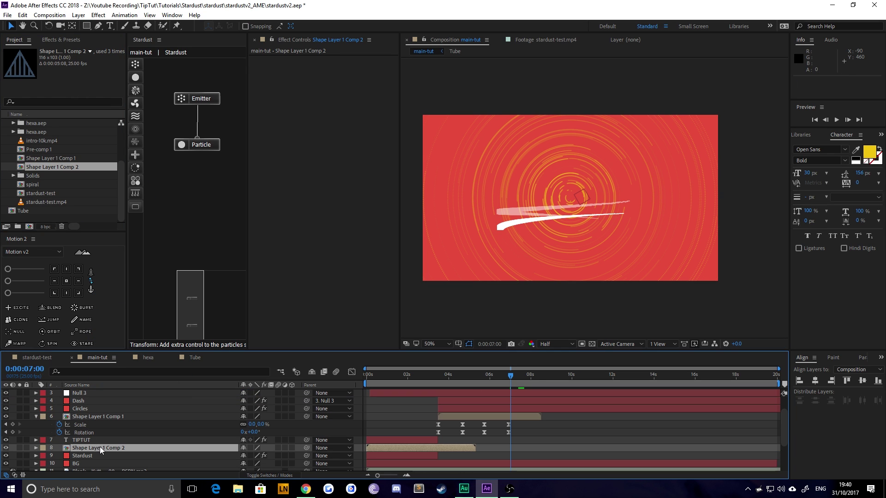
drag(99, 446, 85, 391)
scroll(95, 408, up, 3)
scroll(98, 408, down, 2)
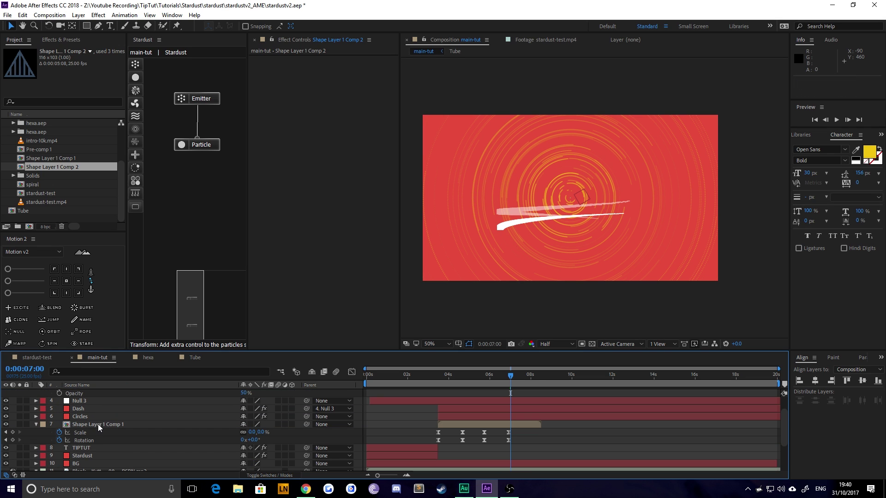
Copy all Scale and Rotation keyframes from Shape Layer 1 Comp 1 to Shape Layer 1 Comp 2, with the layer starting at 0:00:03:12.
drag(519, 447, 422, 432)
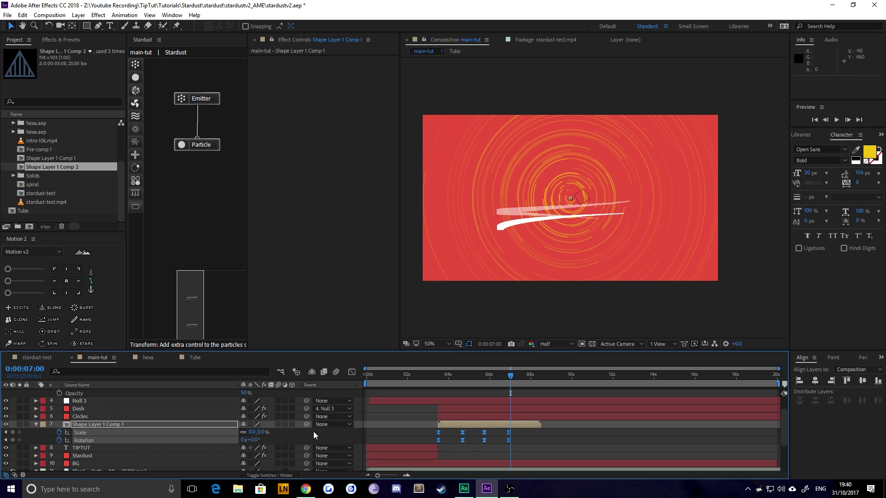
key(ctrl+c)
click(6, 432)
click(6, 433)
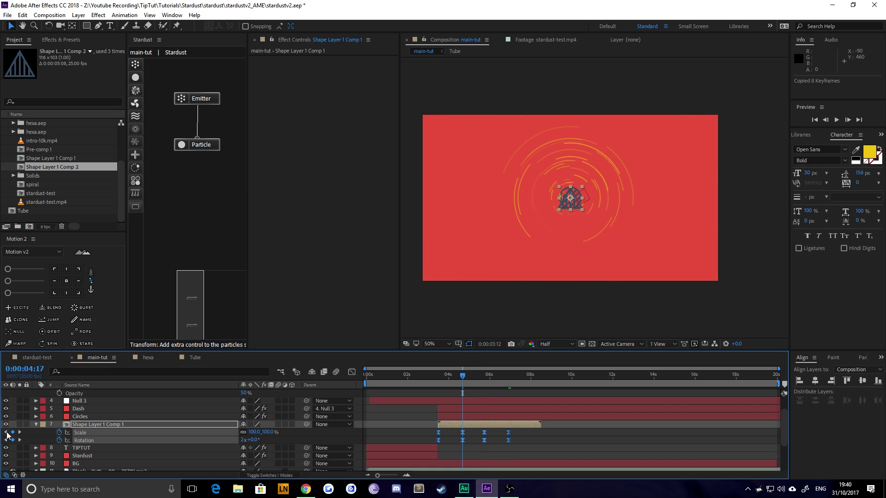
click(6, 432)
scroll(396, 425, up, 2)
click(406, 393)
key(bracketleft)
key(ctrl+v)
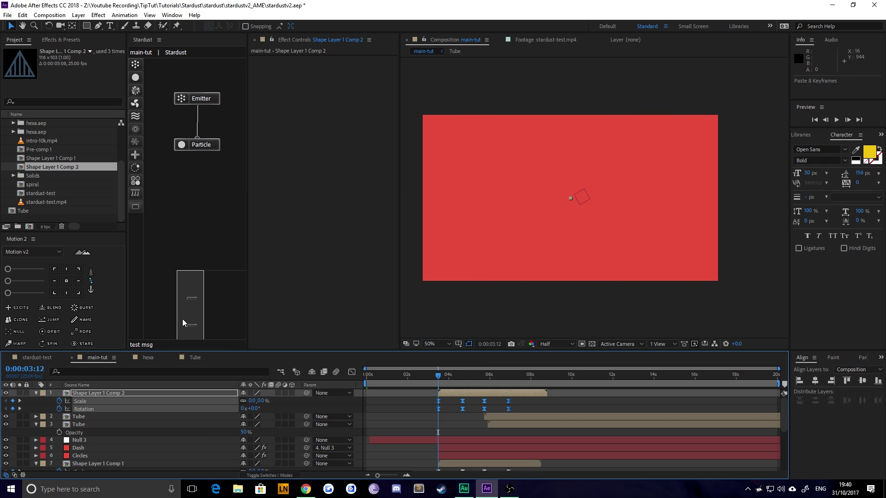
Move Shape Layer 1 Comp 2 with its keyframes to start at 0:00:07:01.
key(space)
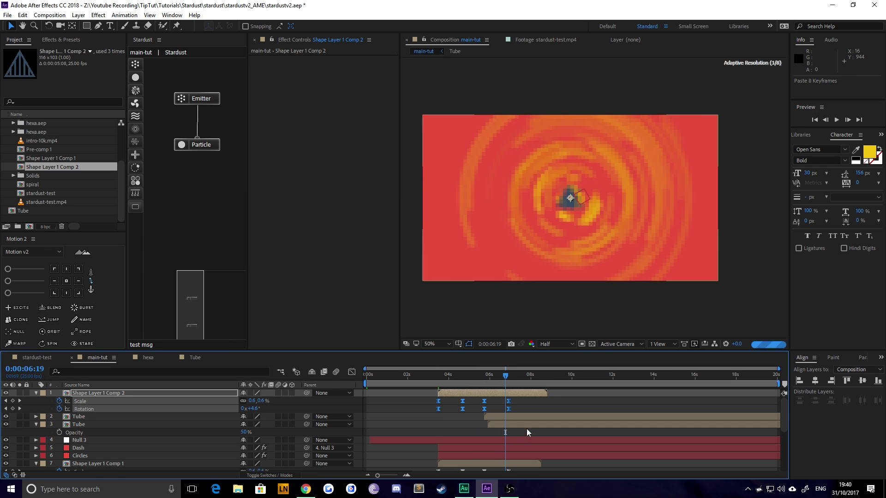
scroll(507, 415, down, 5)
drag(506, 376, 511, 378)
scroll(483, 441, up, 5)
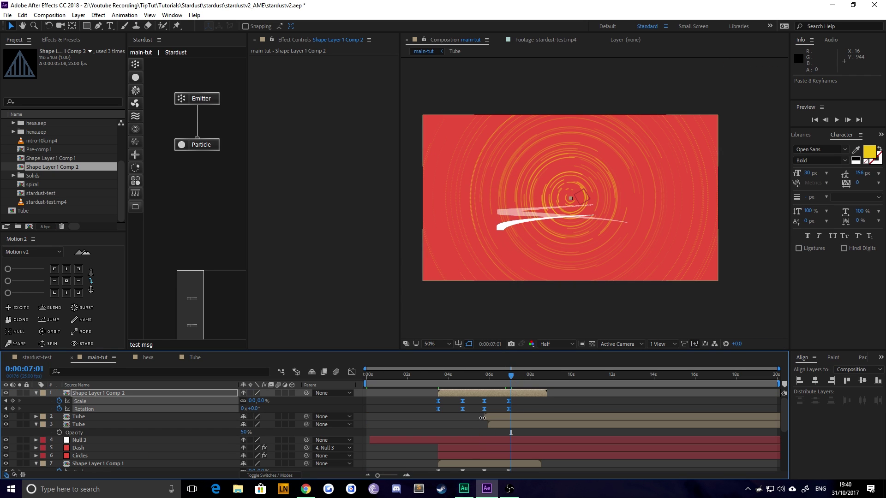
key(bracketleft)
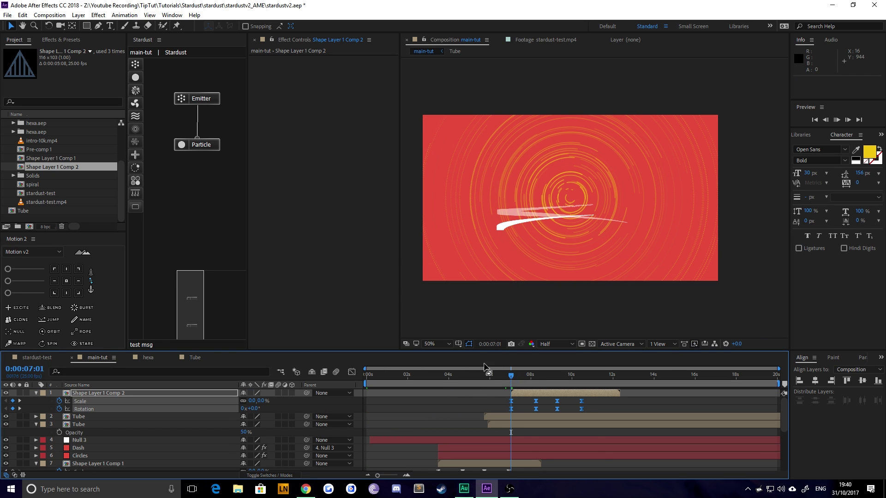
Shift Shape Layer 1 Comp 2 earlier to start at 0:00:06:22 and preview it from 0:00:06:17.
key(space)
key(space)
drag(525, 394, 521, 395)
click(504, 376)
key(space)
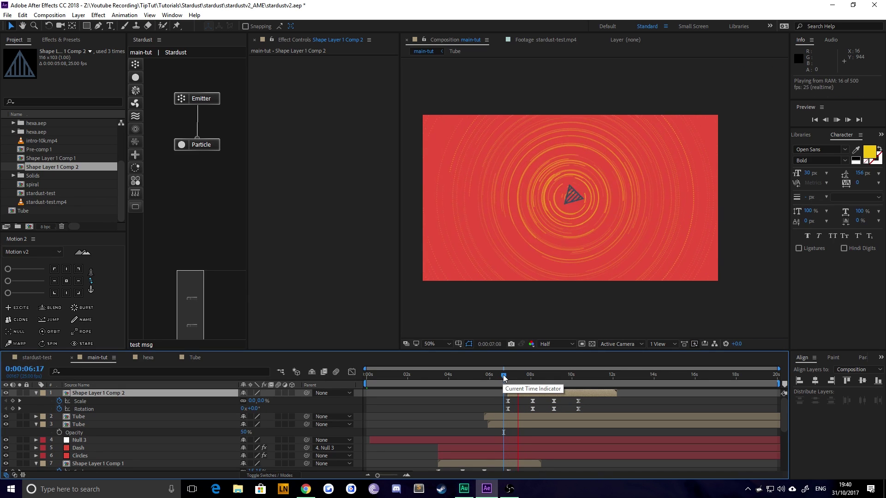
Move the anchor point of Shape Layer 1 Comp 2 down 14.5 px inside the triangle using the Pan Behind tool.
click(519, 392)
scroll(560, 203, up, 4)
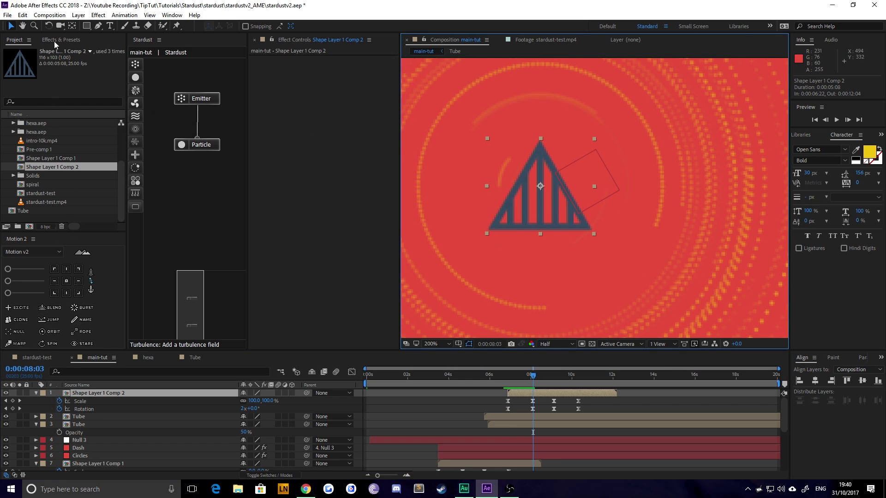
click(72, 26)
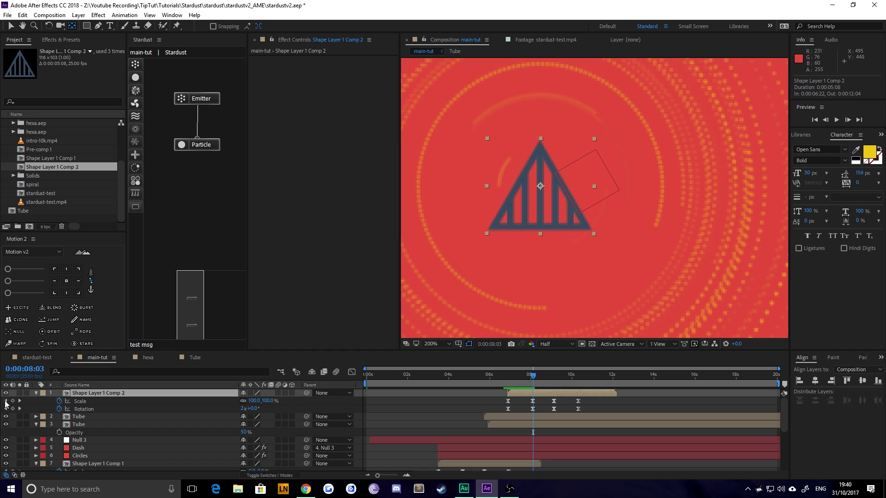
key(Page_Up)
drag(539, 185, 540, 199)
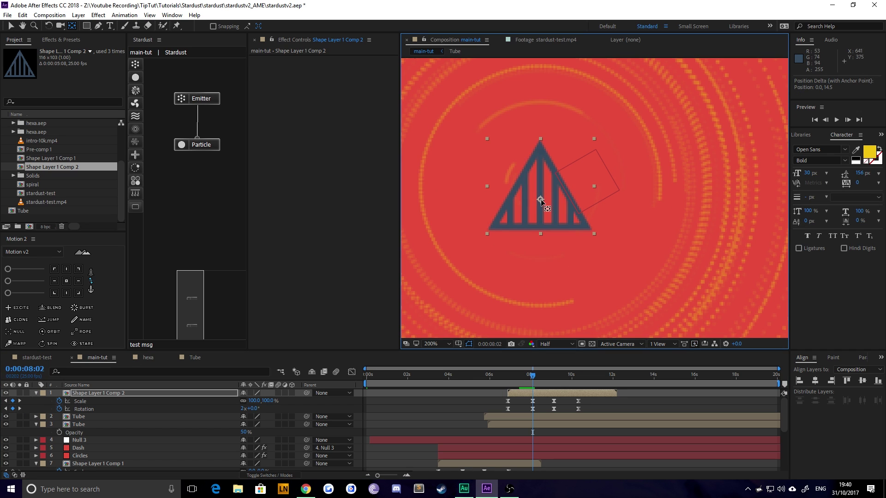
Set the Y position of Shape Layer 1 Comp 2 to 340.
key(p)
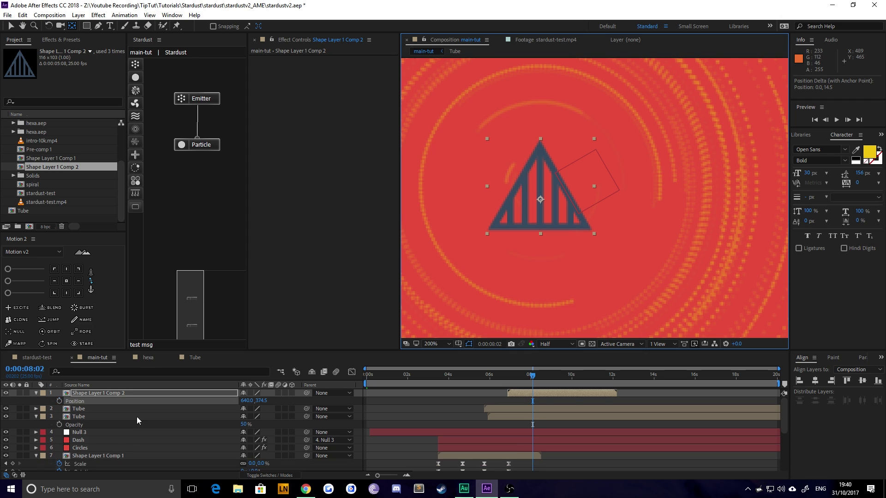
click(265, 400)
text(32)
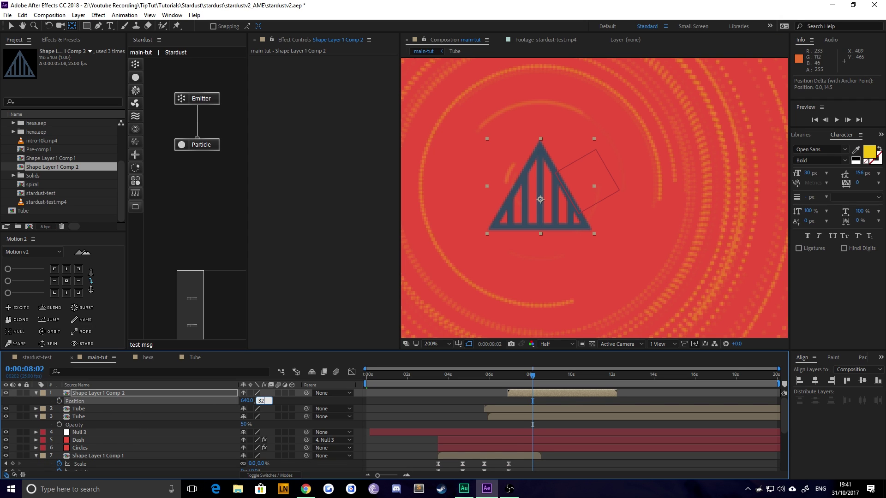
text(0)
key(Return)
click(263, 400)
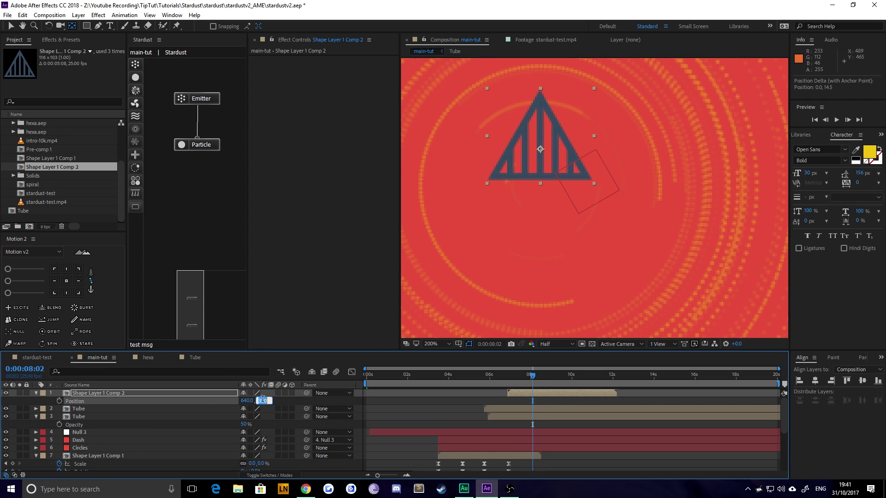
text(340)
key(Return)
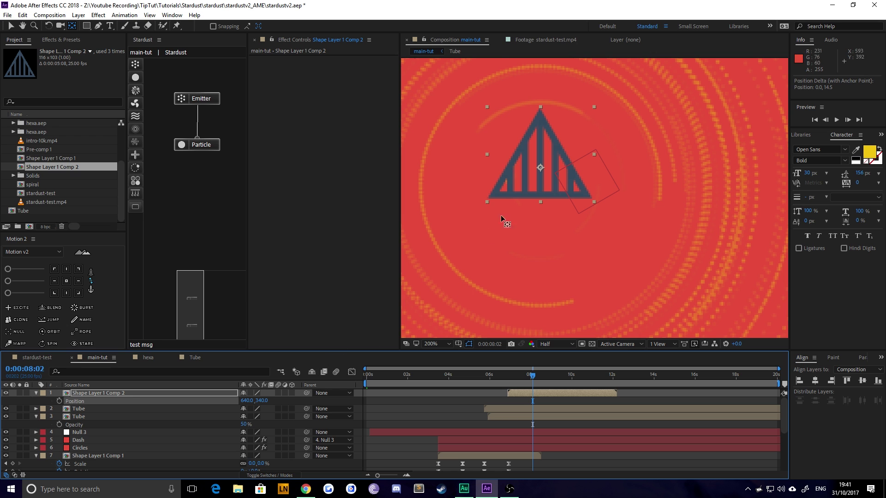
Preview the triangle's animation from 0:00:06:13.
key(comma)
click(500, 376)
key(space)
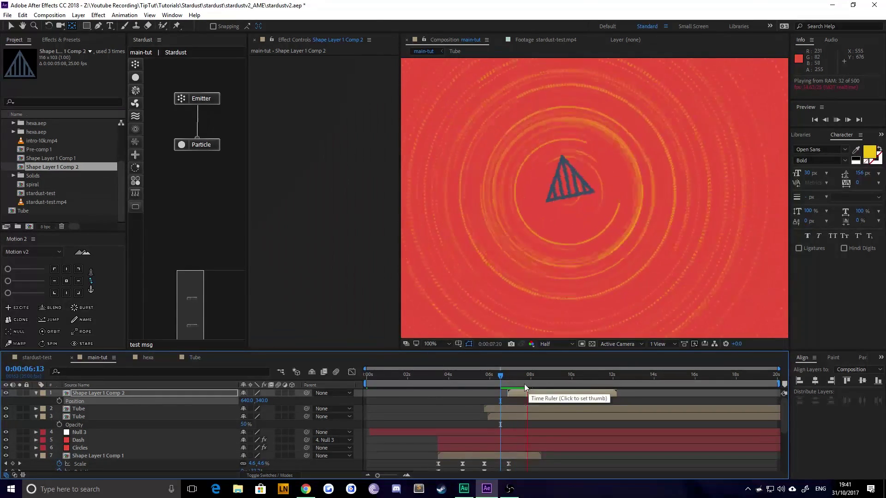
key(space)
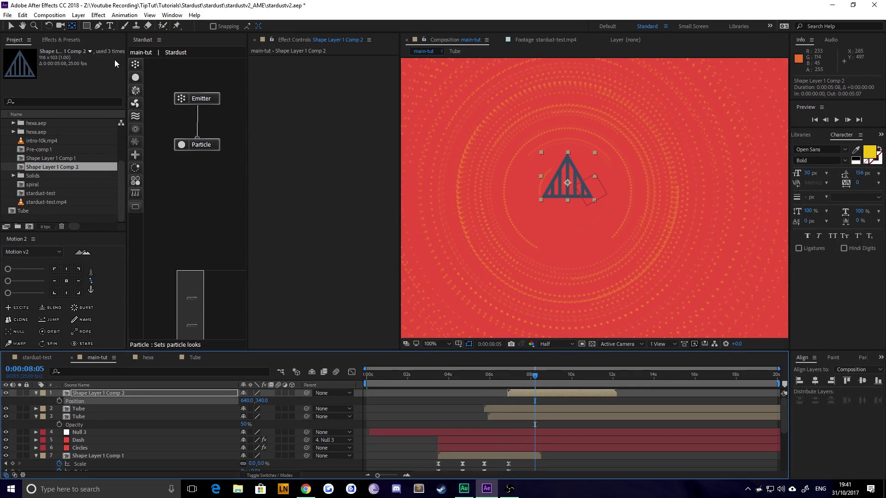
Shift Shape Layer 1 Comp 2 earlier to start at 0:00:06:11 and preview it from 0:00:06:05.
click(10, 27)
drag(535, 392, 530, 394)
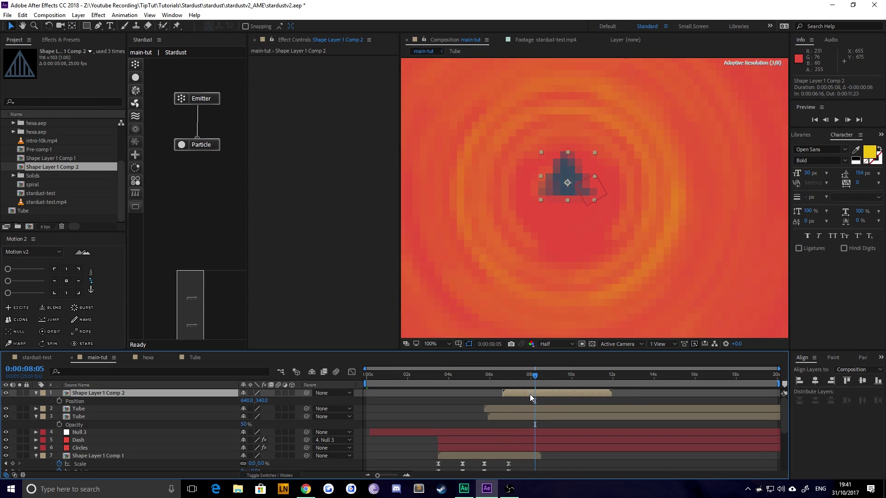
click(498, 375)
key(space)
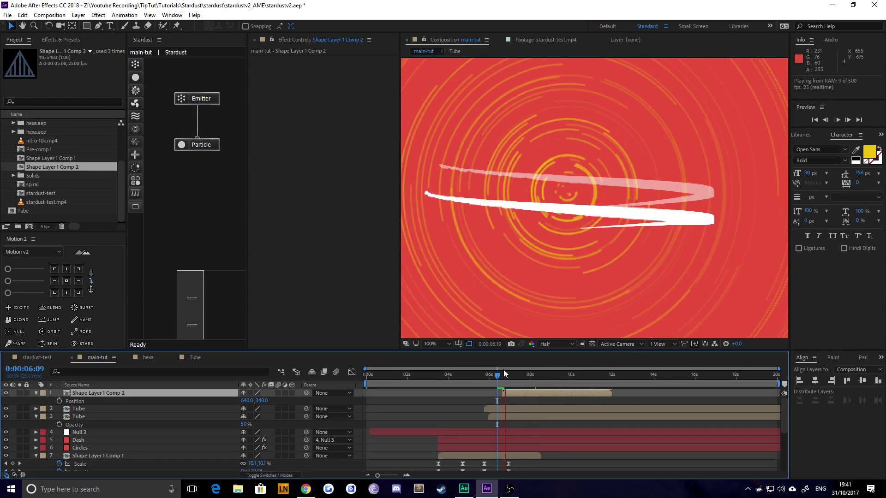
drag(512, 392, 508, 396)
click(494, 378)
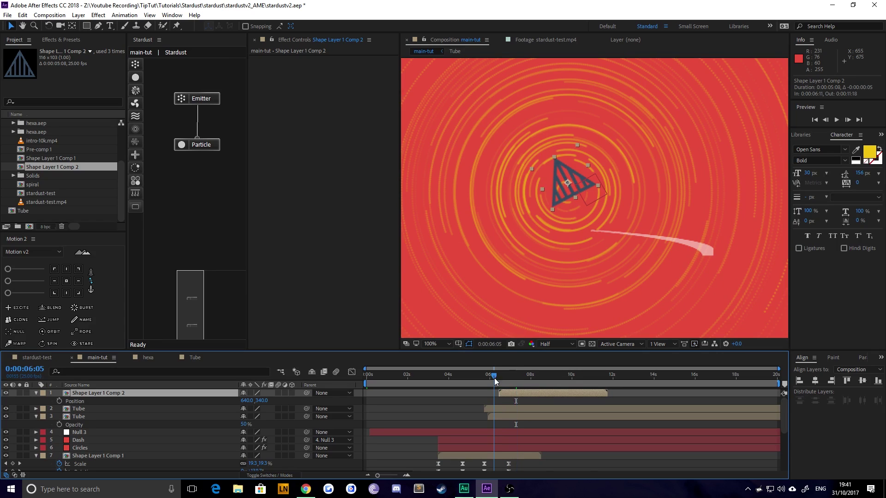
key(space)
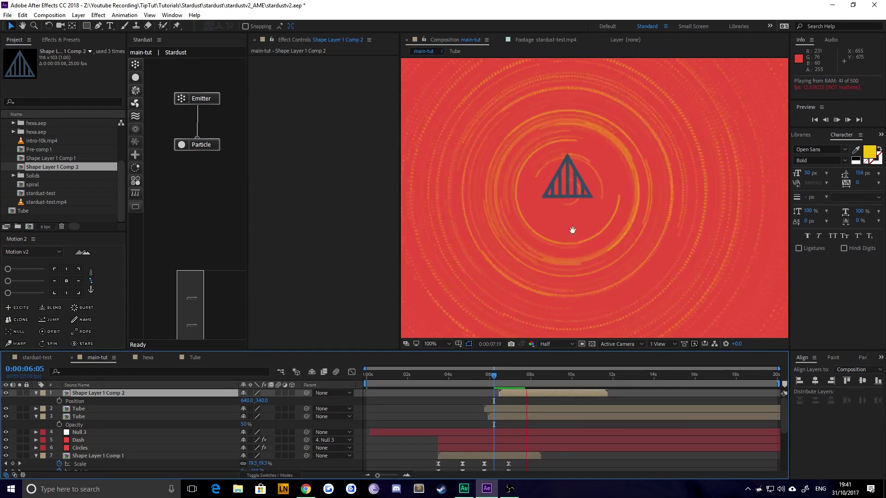
Nudge Shape Layer 1 Comp 2 down to position 640, 376 so the triangle sits centred within the rings.
scroll(569, 224, down, 2)
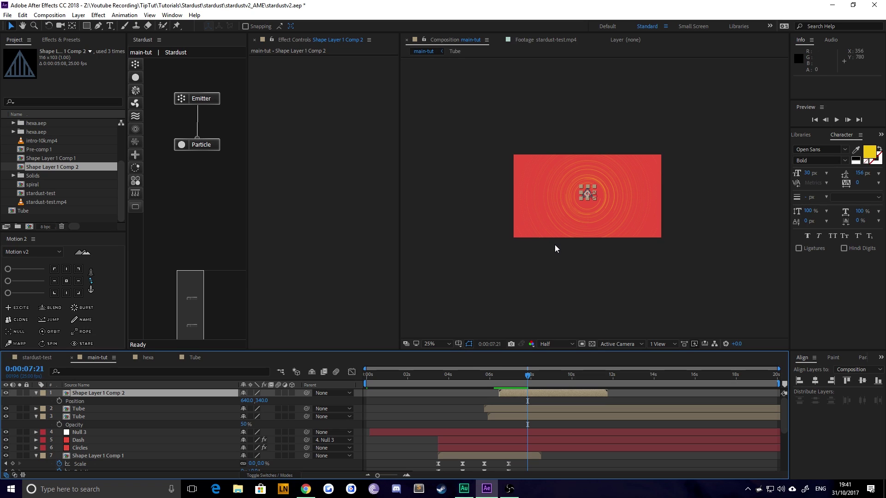
key(shift+Down)
key(shift+Down)
key(shift+Down)
key(Down)
key(Down)
key(Down)
key(Down)
key(Down)
key(Down)
click(559, 281)
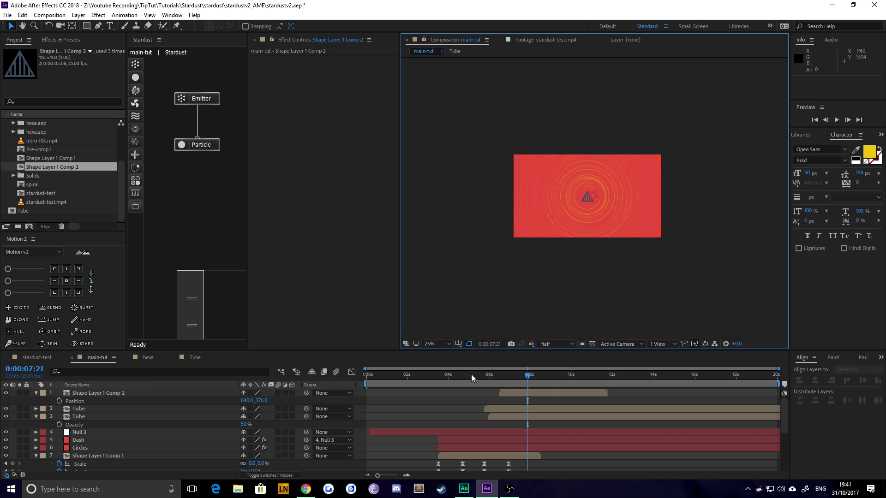
Preview the main-tut composition from its beginning through the triangle's appearance.
click(305, 393)
key(Home)
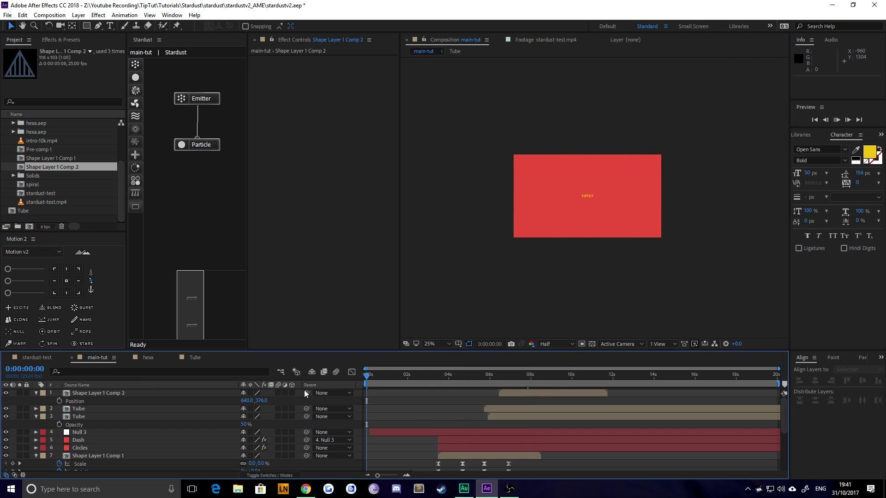
key(space)
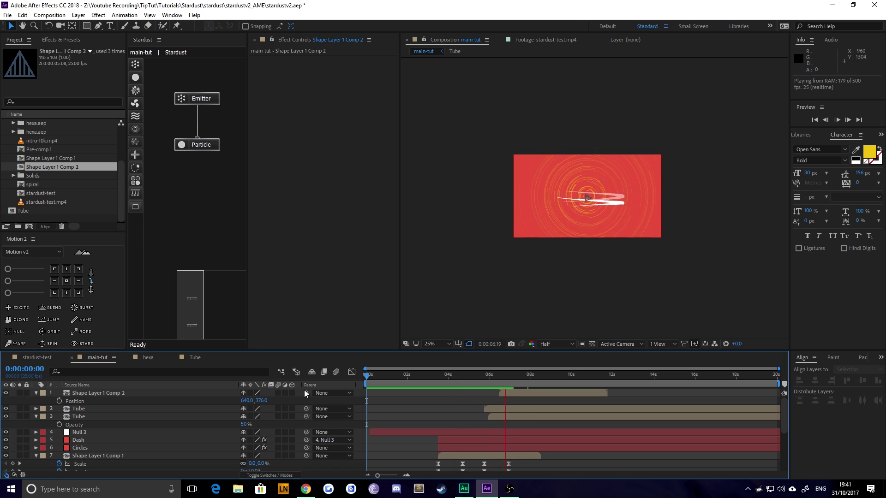
key(space)
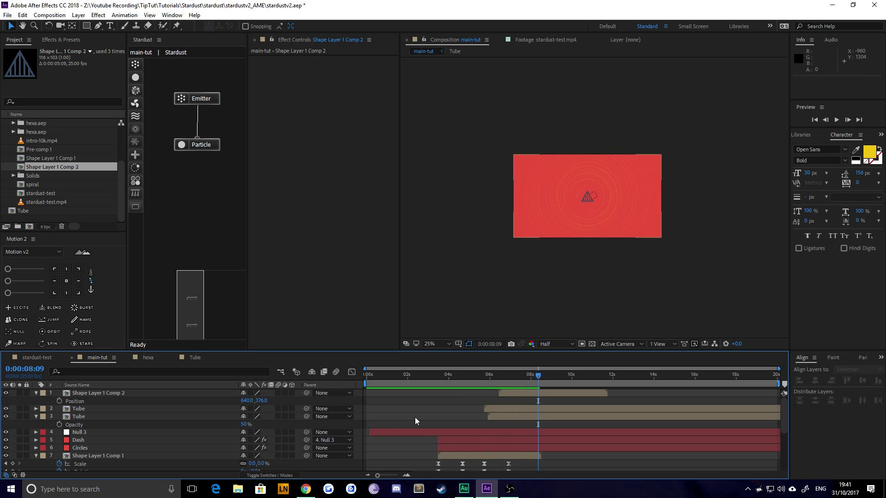
Move the last two pairs of Scale and Rotation keyframes on Shape Layer 1 Comp 1 earlier so the shape shrinks away sooner.
scroll(495, 436, down, 3)
drag(524, 417, 482, 431)
key(alt+shift+Left)
key(alt+shift+Left)
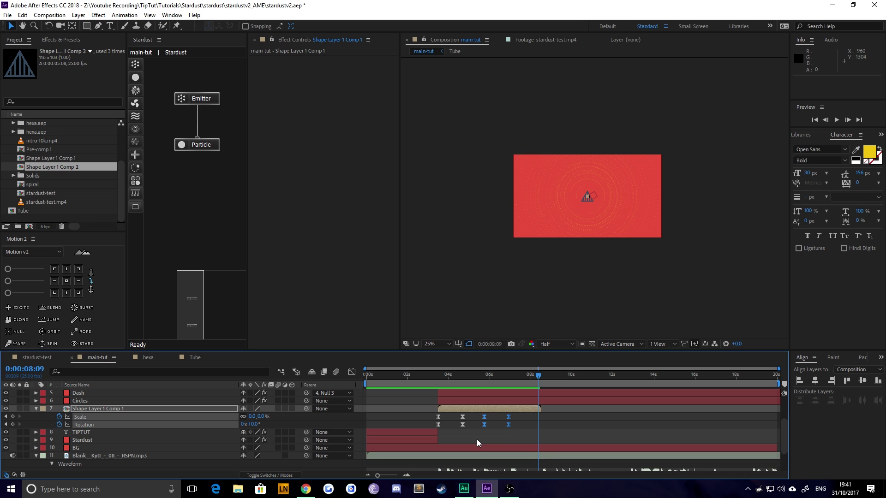
Preview main-tut from 0:00:02:18 through the triangle's appearance and return the playhead to 0:00:07:04.
click(422, 372)
key(space)
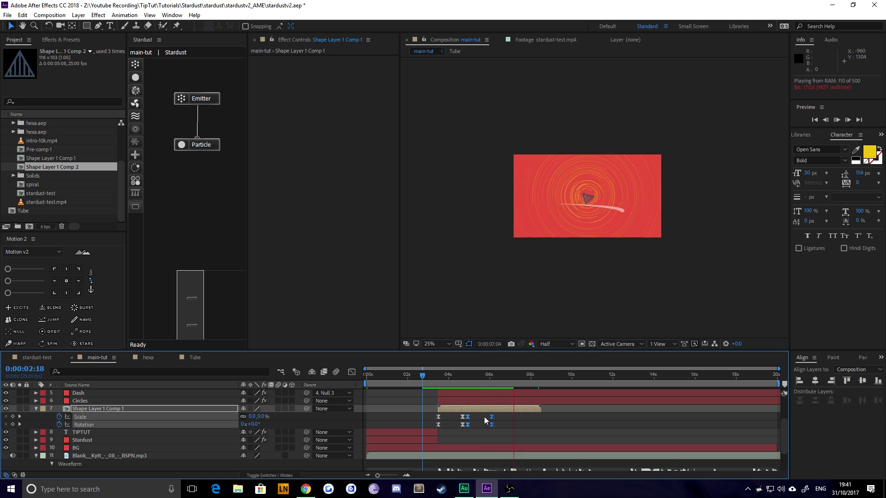
key(space)
scroll(478, 418, up, 3)
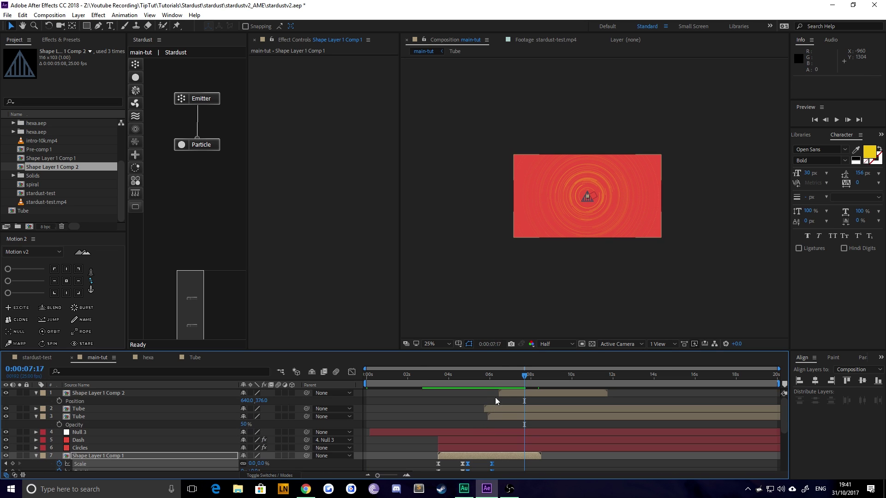
click(511, 378)
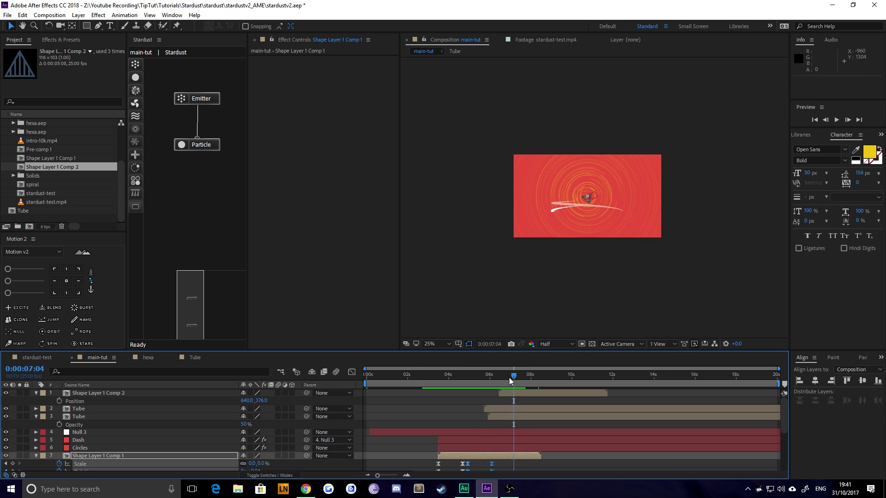
Preview the stardust-test reference composition from 0:00:02:14, and again from 0:00:04:09.
click(32, 357)
key(space)
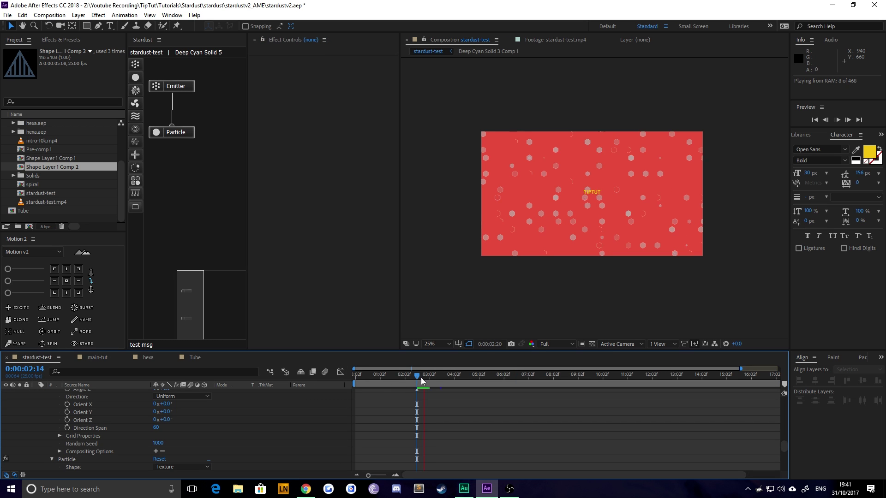
drag(417, 372, 461, 375)
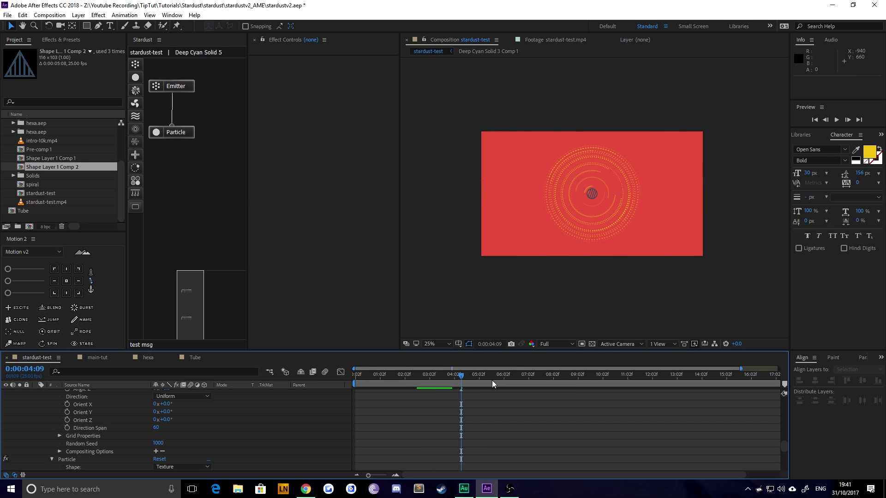
key(space)
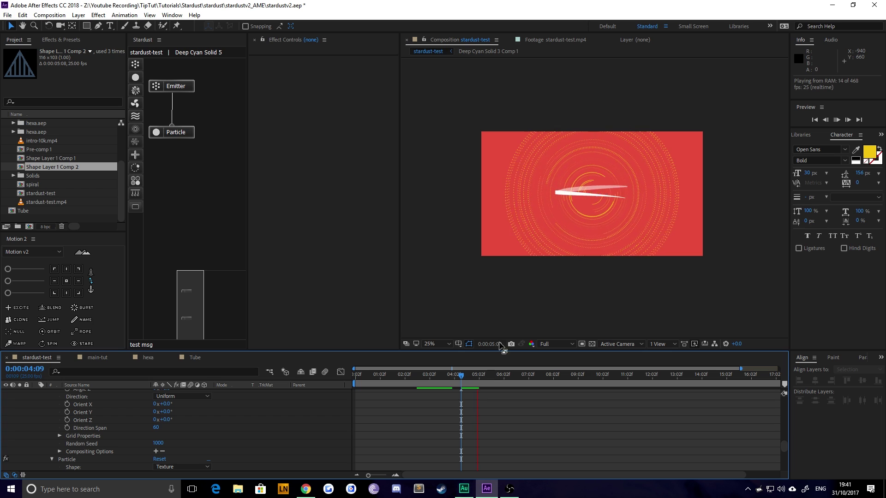
key(space)
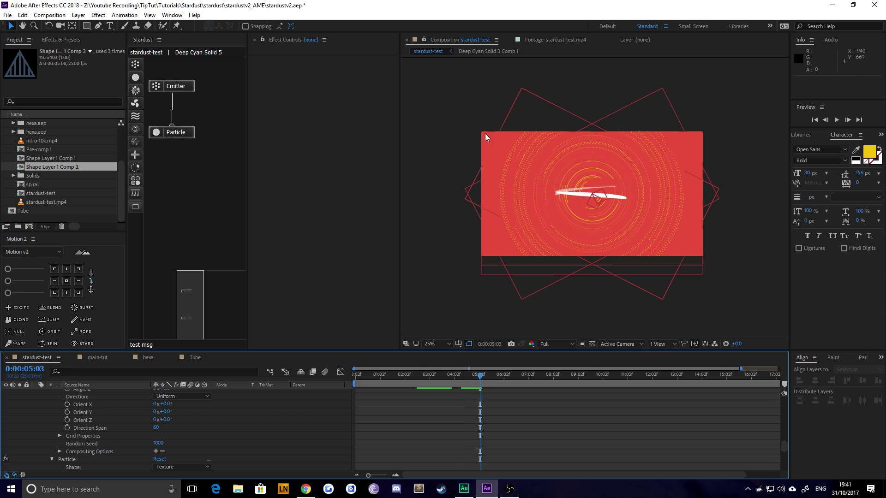
In main-tut, duplicate the Dash layer and trim the copy's start to 0:00:05:05.
click(96, 357)
drag(468, 381, 446, 385)
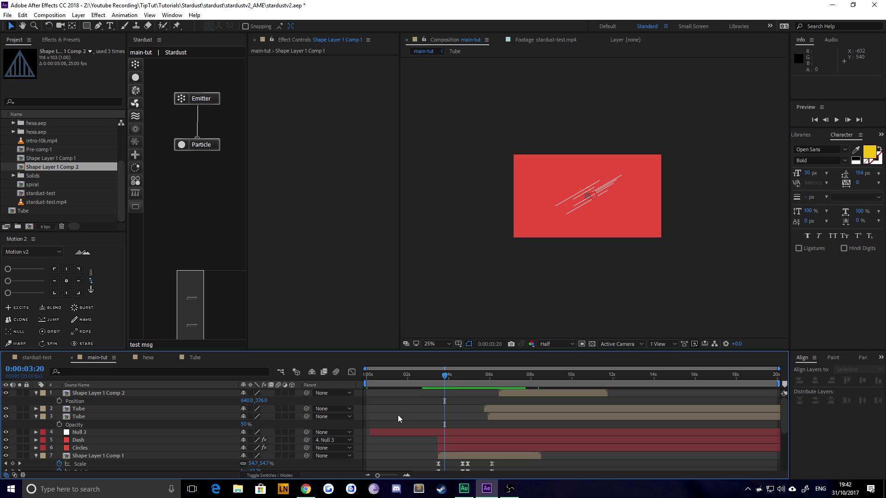
click(81, 441)
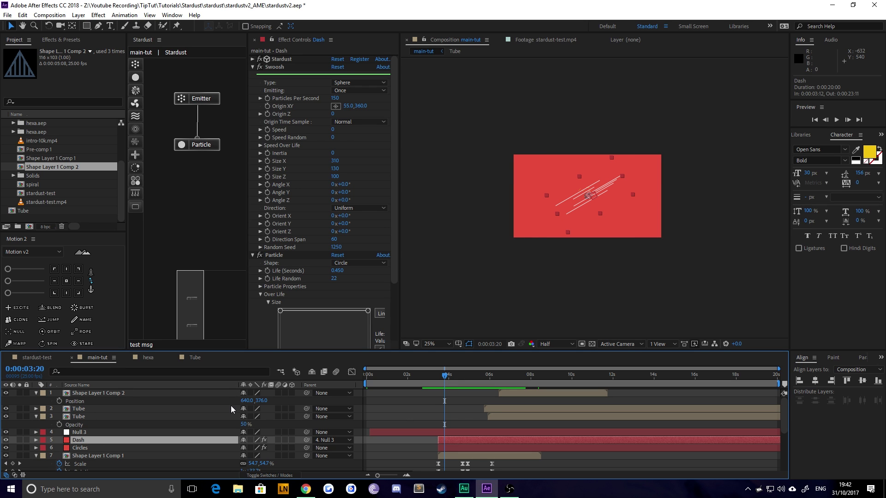
key(ctrl+d)
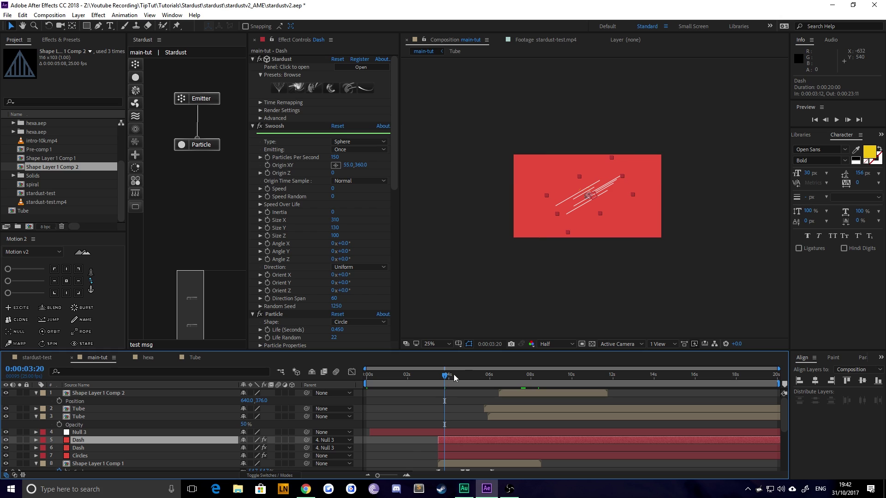
drag(454, 377, 473, 382)
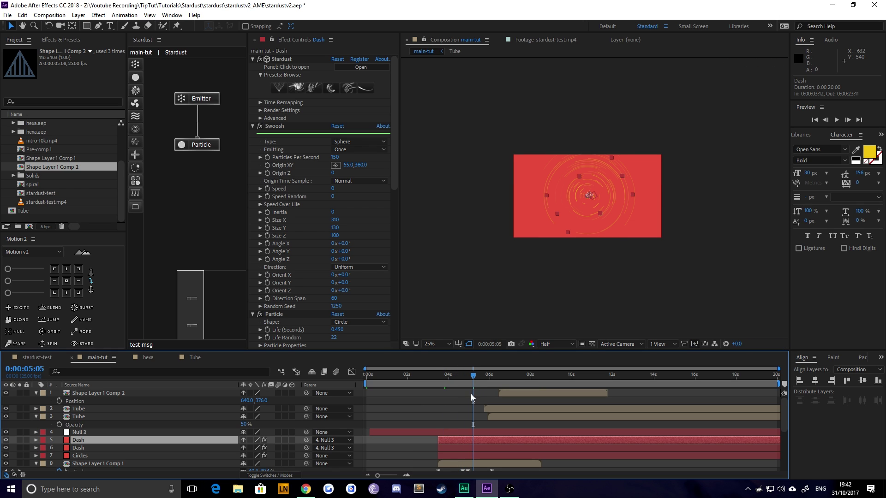
key(alt+bracketleft)
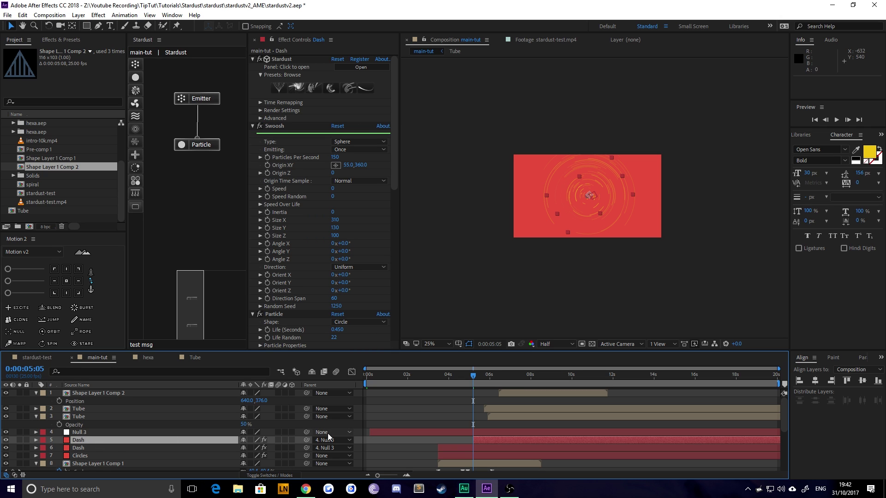
Duplicate Null 3 and parent the trimmed Dash copy to the new null.
click(84, 433)
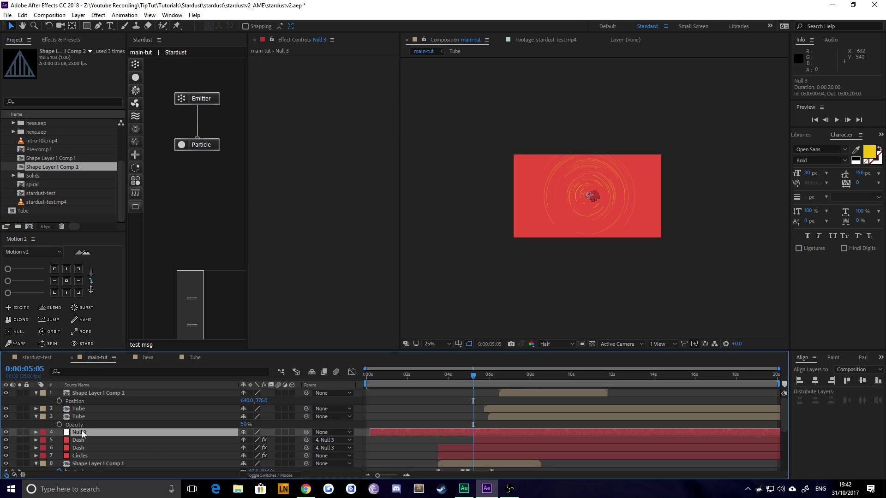
key(ctrl+d)
click(82, 448)
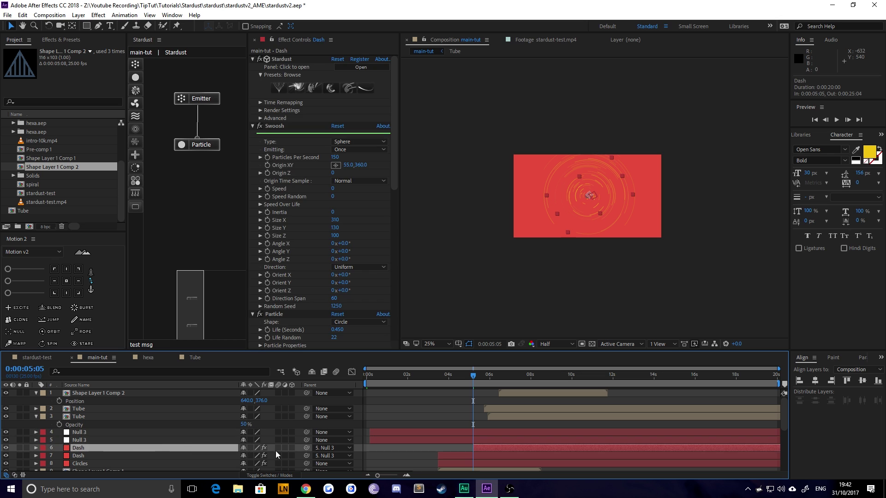
drag(305, 448, 120, 429)
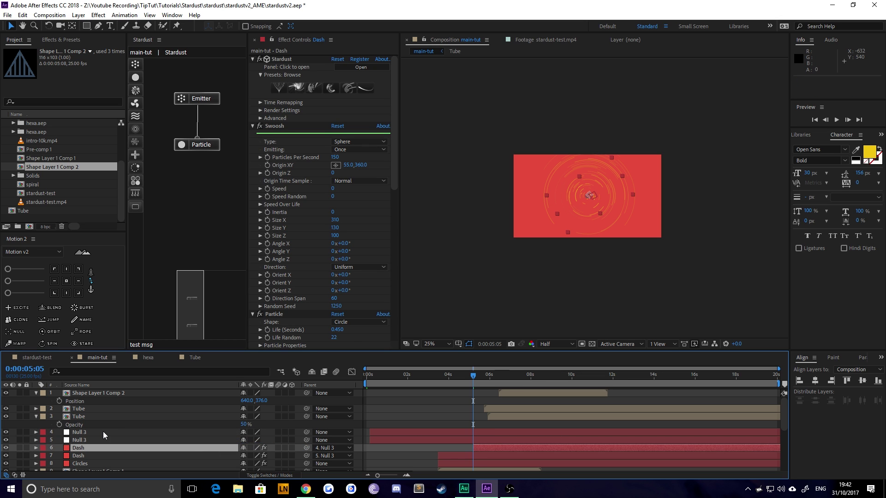
Set the duplicated Null 3's rotation to 30° to angle the second dash burst the opposite way.
click(80, 433)
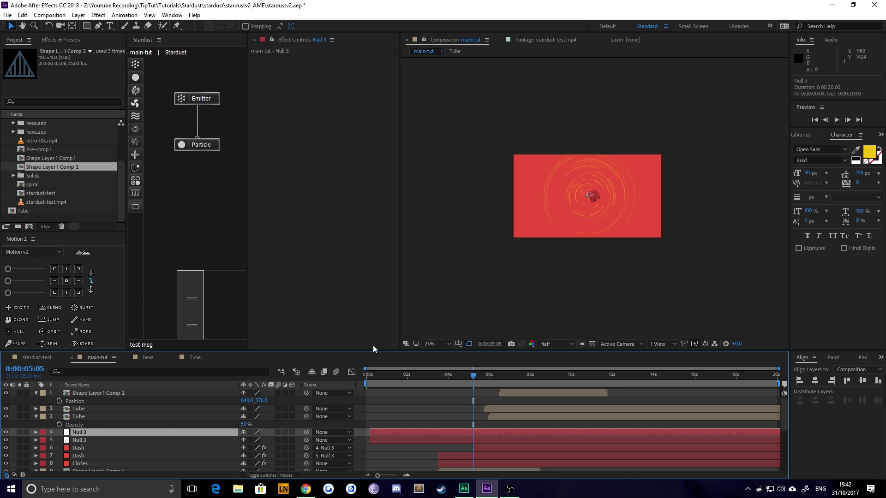
key(space)
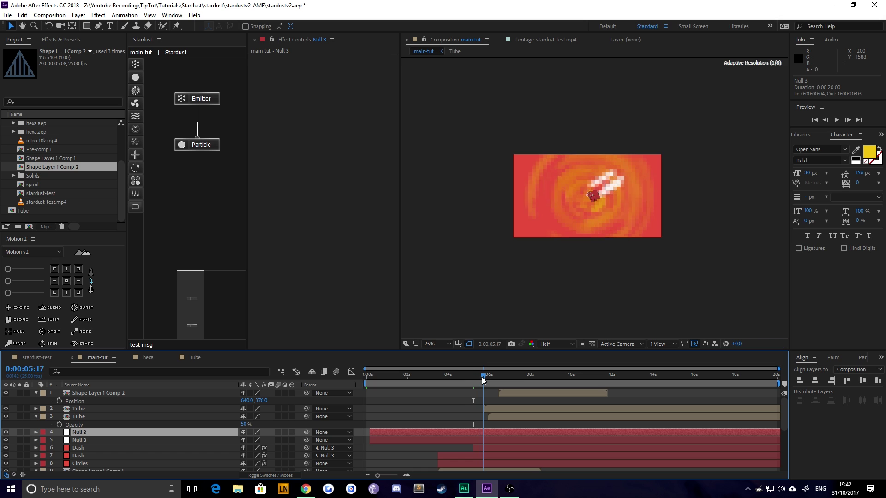
key(space)
key(r)
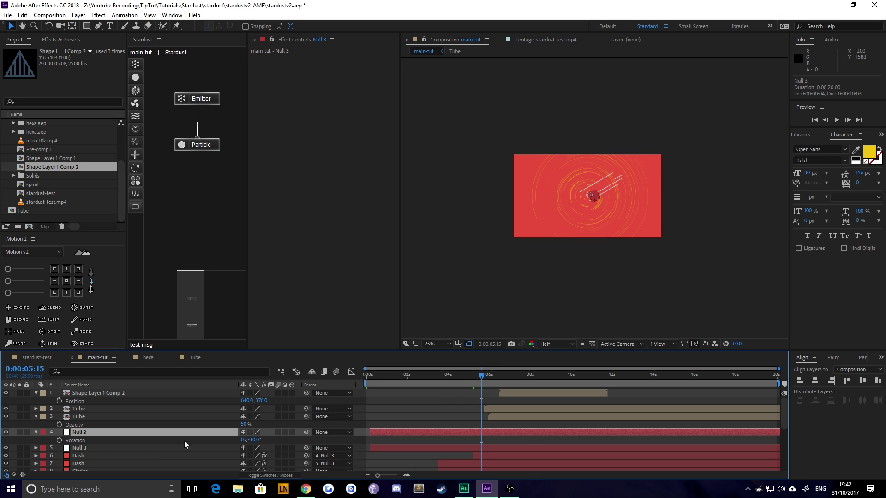
click(253, 440)
text(30)
key(Return)
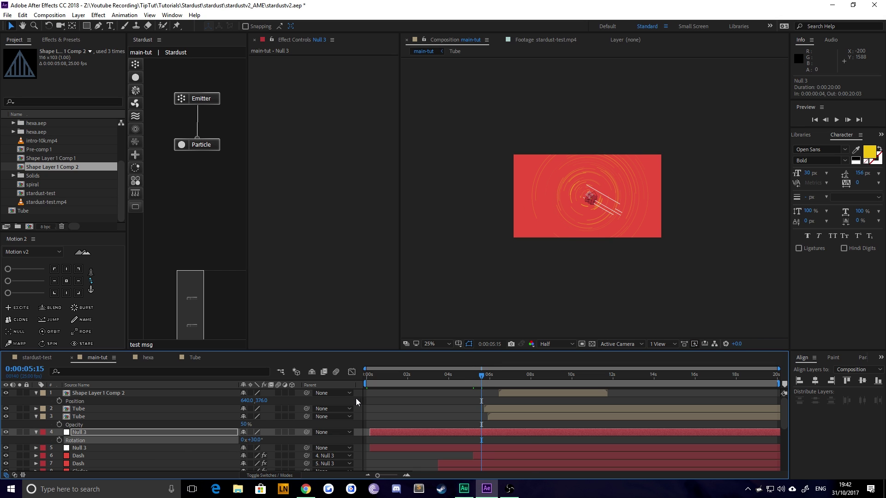
Preview both dash bursts in main-tut from 0:00:03:16, and again from 0:00:04:02.
drag(478, 376, 439, 374)
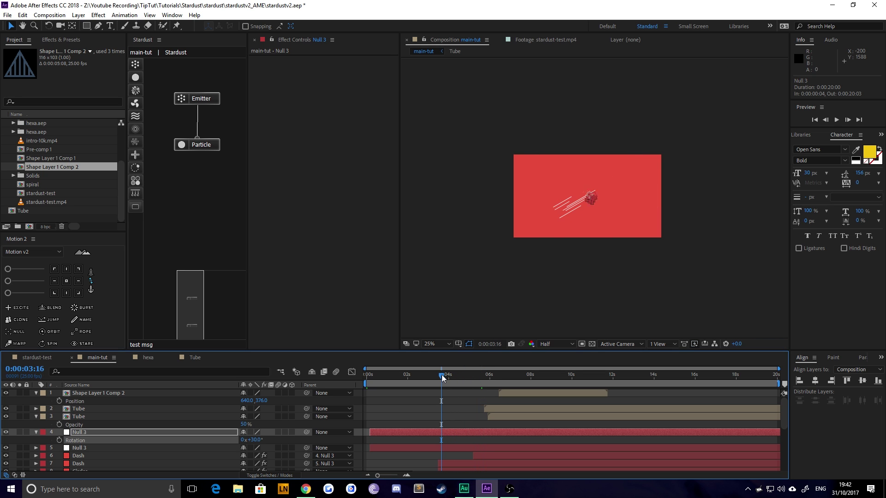
key(space)
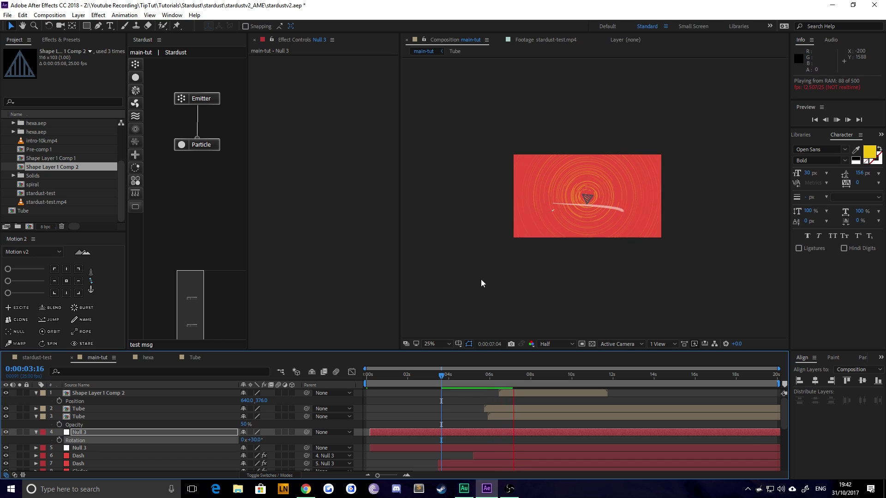
click(450, 375)
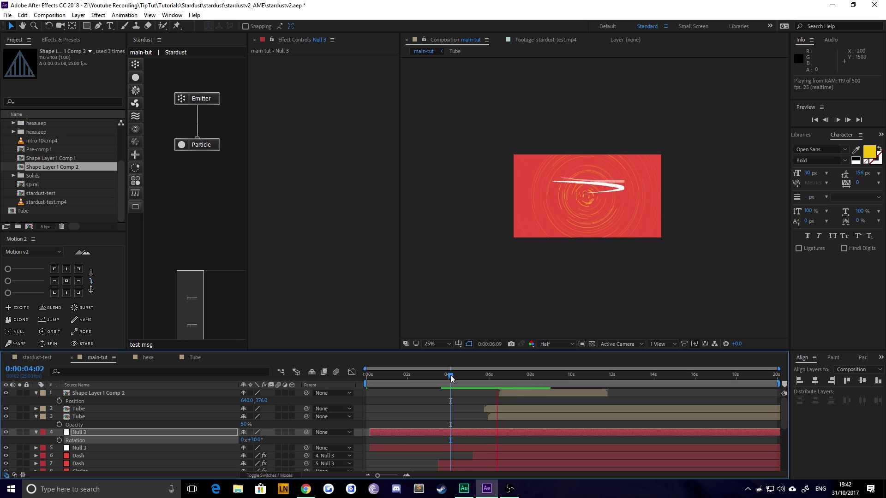
key(space)
Trim the duplicated Dash layer's start to 0:00:05:18 and preview its timing.
scroll(449, 416, down, 5)
scroll(449, 416, down, 1)
drag(466, 378, 483, 385)
scroll(459, 428, up, 6)
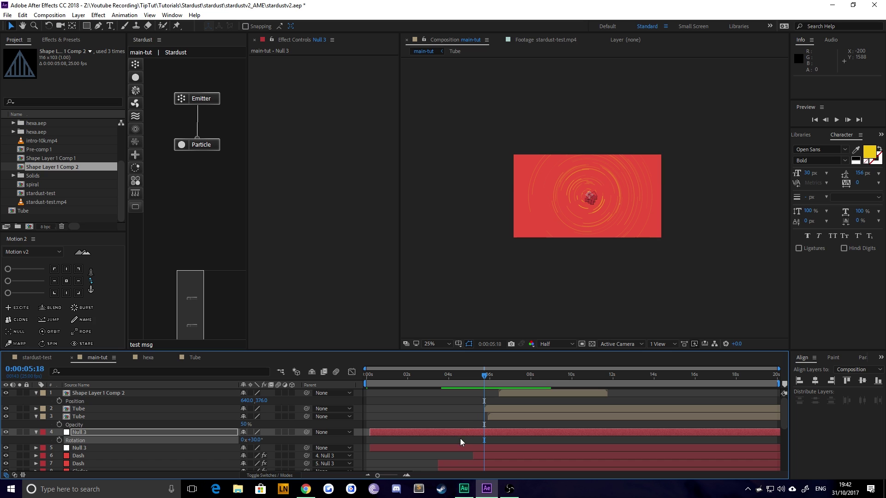
click(480, 455)
key(alt+bracketleft)
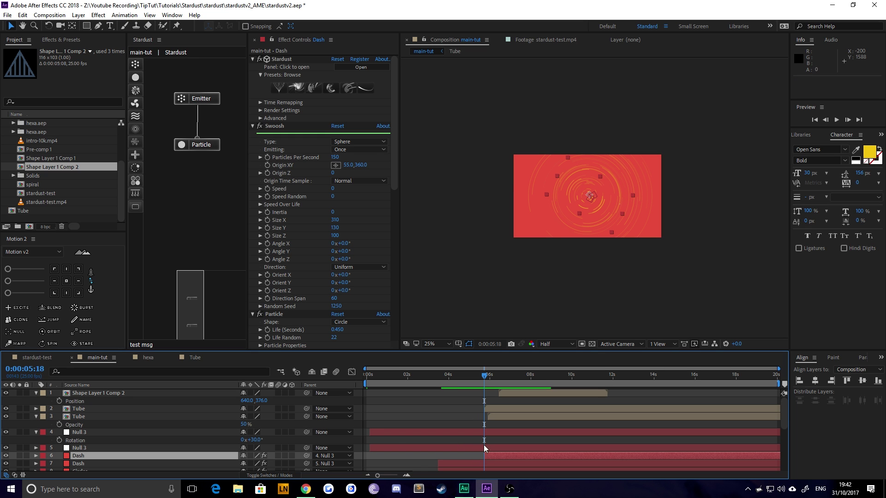
click(468, 377)
key(space)
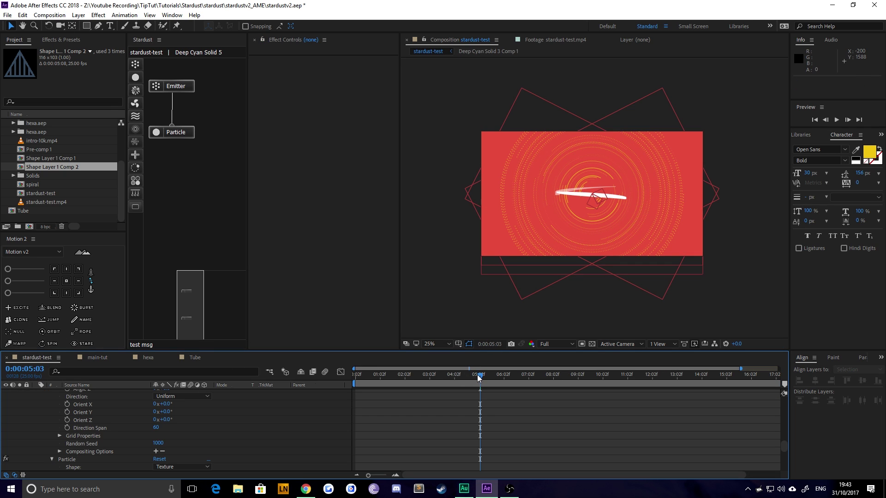
Preview stardust-test from 0:00:06:18 and examine the white circular particle trails up close at 0:00:07:09.
drag(479, 378, 516, 380)
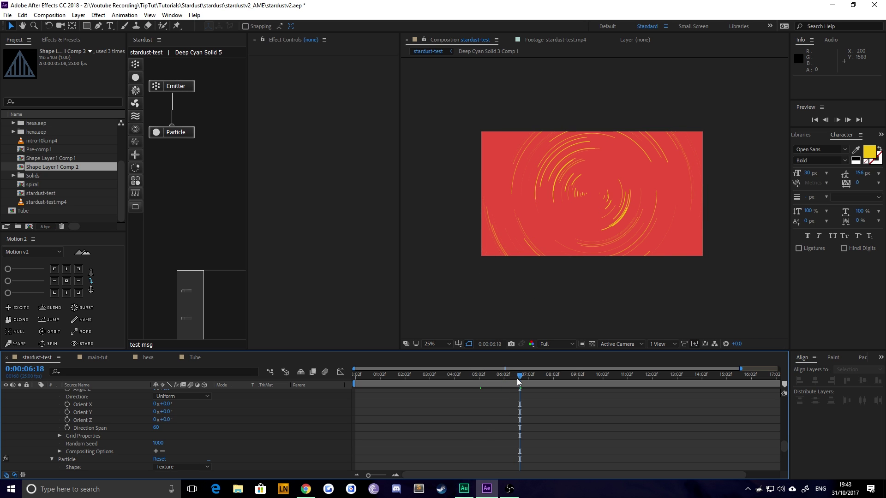
key(space)
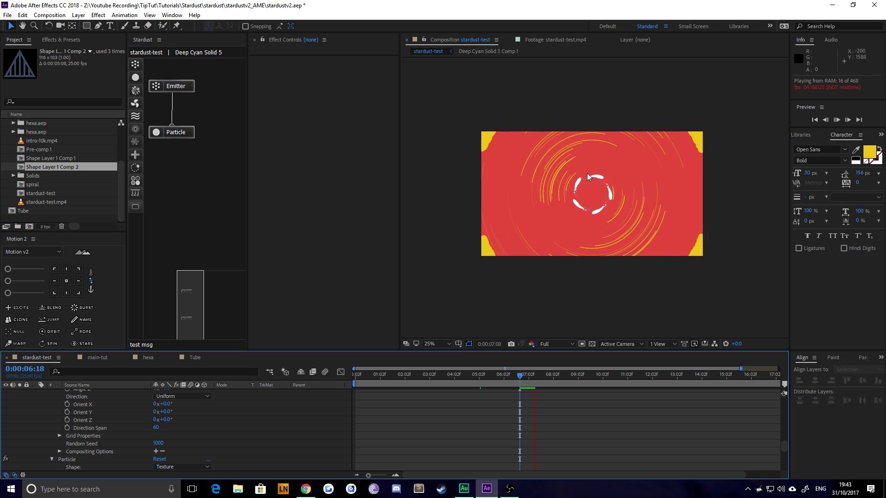
key(space)
scroll(580, 195, up, 4)
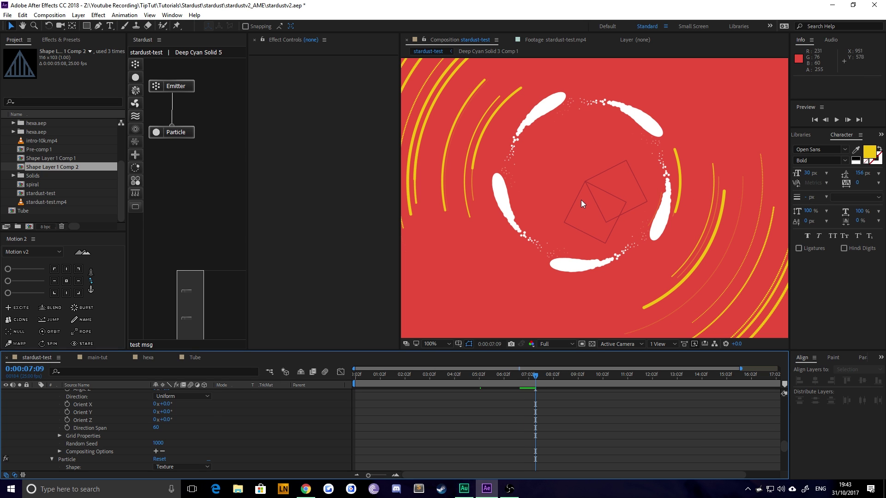
scroll(567, 182, up, 2)
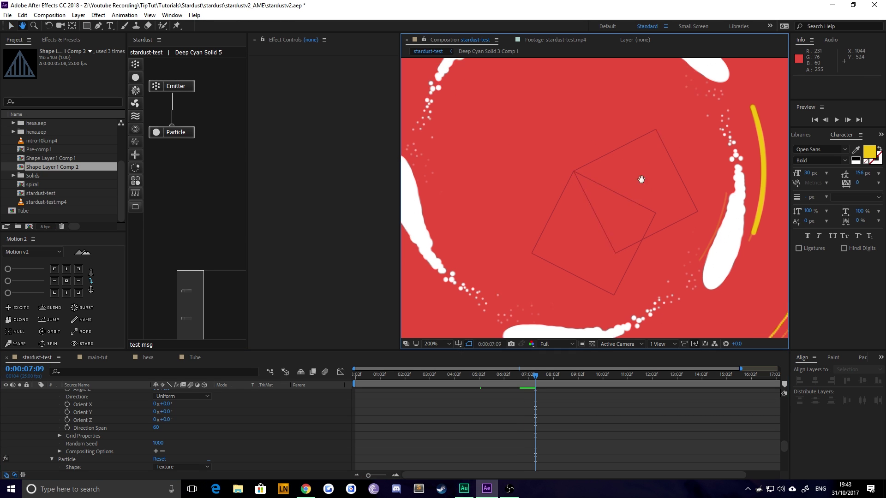
scroll(637, 152, up, 3)
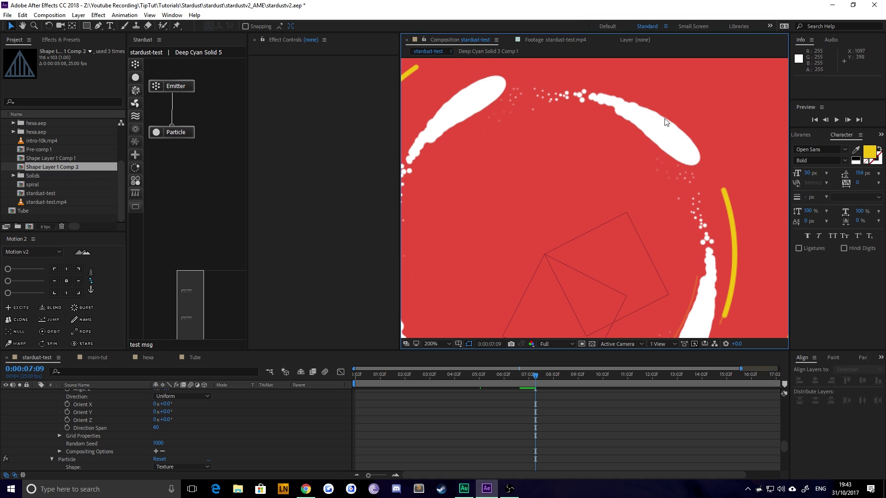
scroll(579, 215, down, 5)
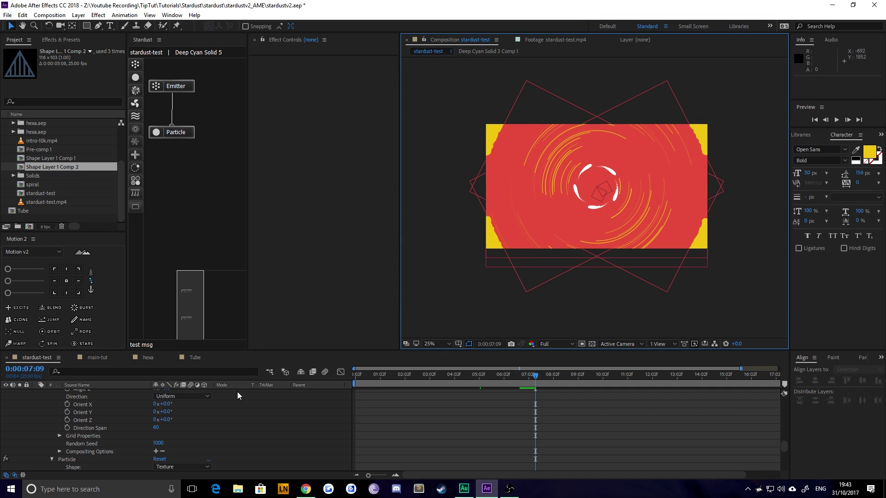
Check the matching moment in main-tut, and replay the stardust-test reference from 0:00:06:08.
click(96, 357)
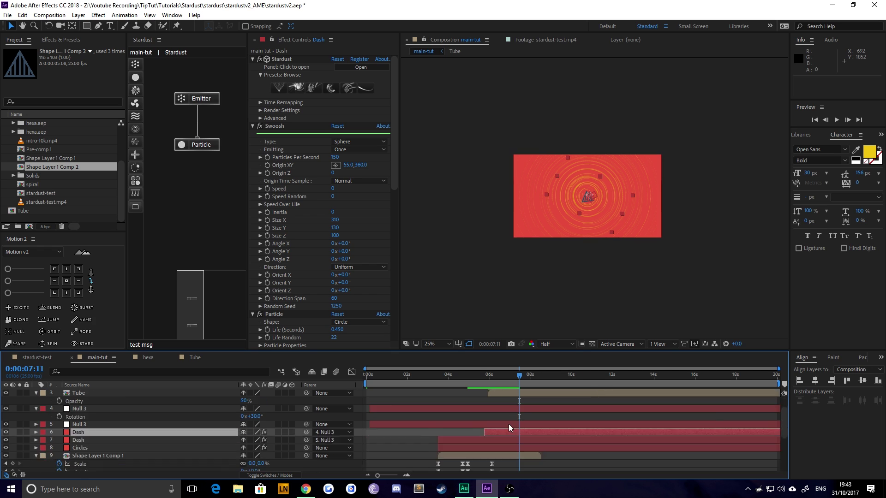
scroll(512, 378, down, 2)
key(shift+comma)
click(509, 375)
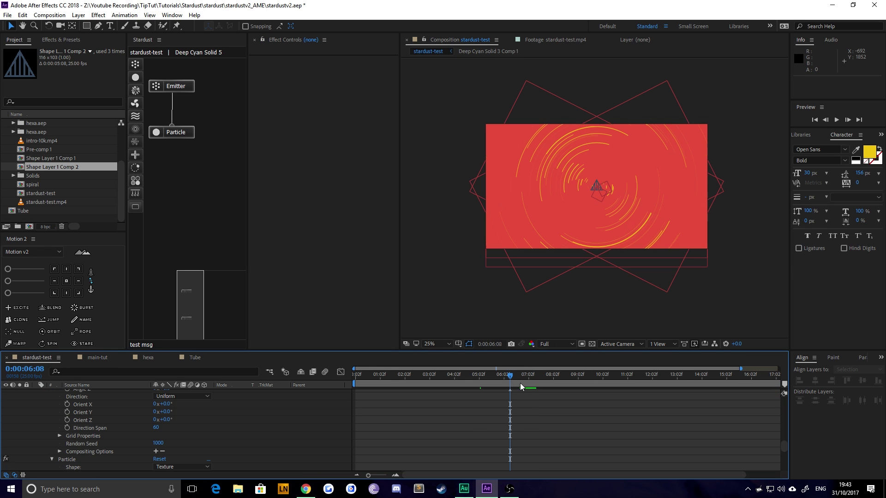
key(space)
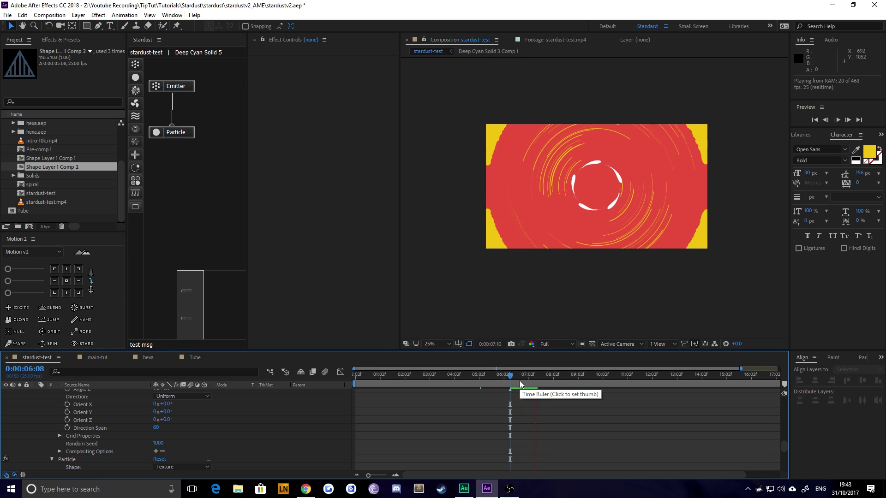
Stop the stardust-test preview, return to main-tut and move to the music beat at 0:00:07:02.
key(space)
click(119, 359)
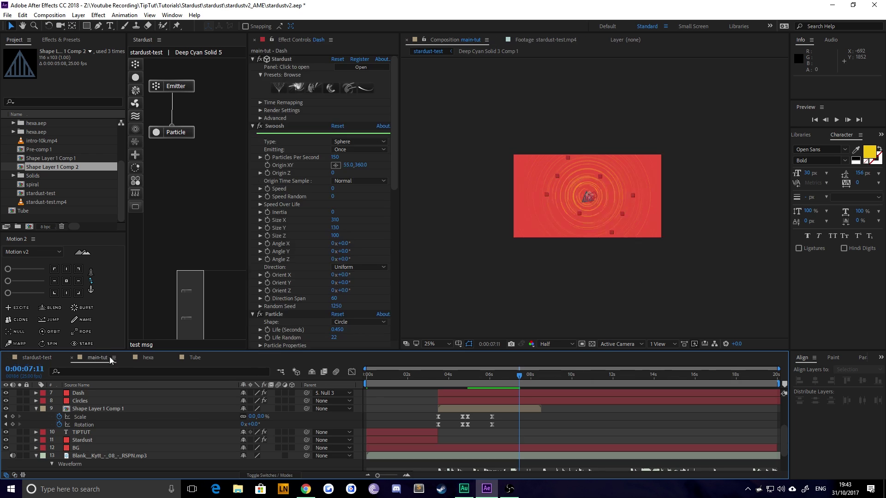
scroll(496, 435, down, 3)
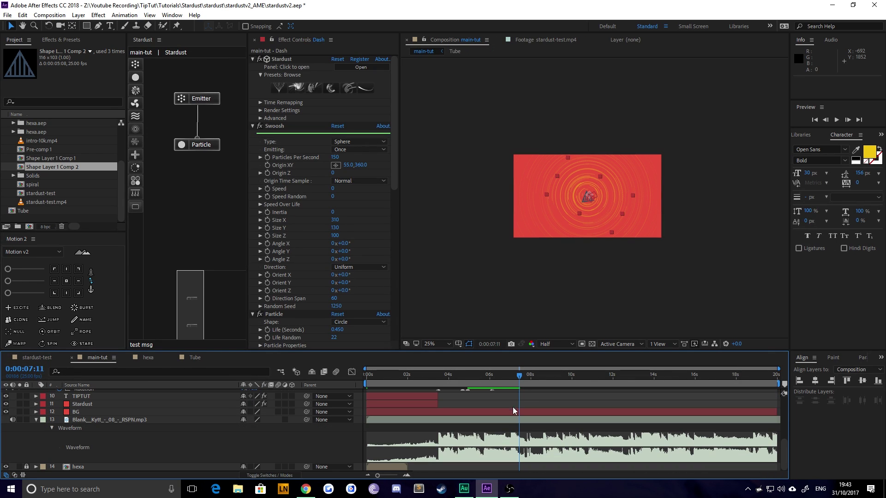
click(512, 375)
scroll(287, 400, up, 2)
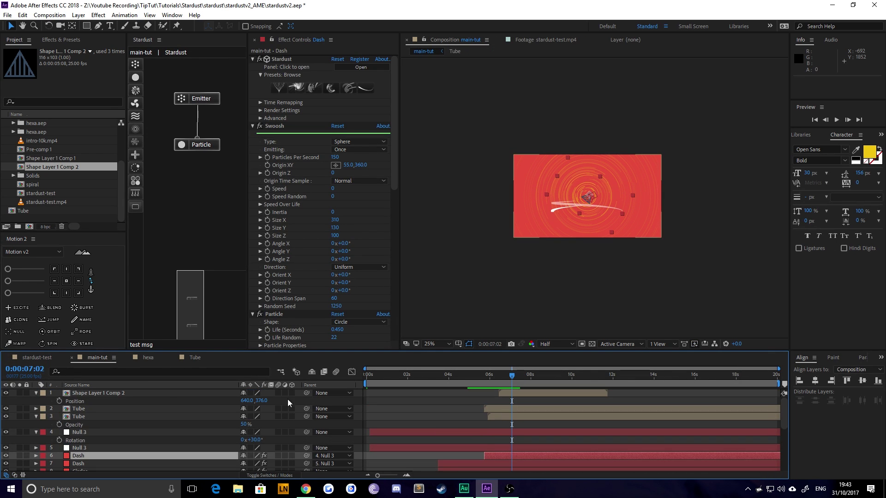
Give all main-tut layers from Shape Layer 1 Comp 2 down to BG a red label colour.
click(99, 390)
scroll(98, 423, up, 2)
scroll(98, 423, down, 2)
key(ctrl+a)
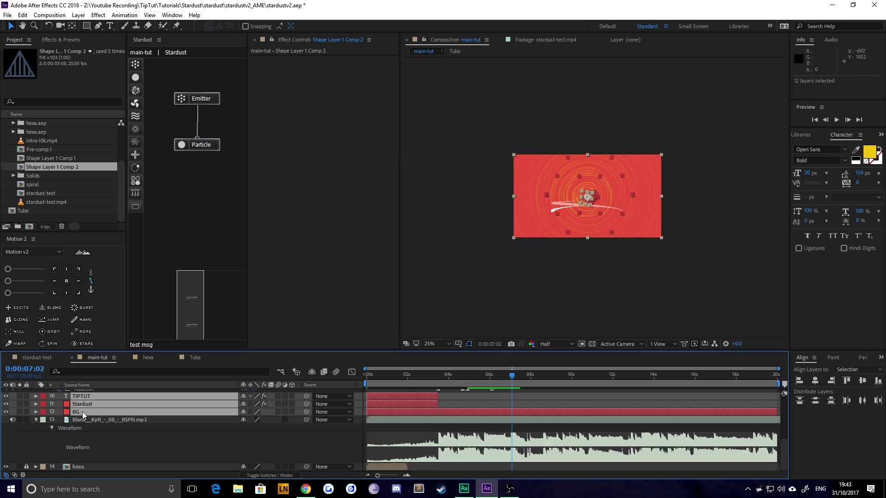
scroll(84, 410, up, 5)
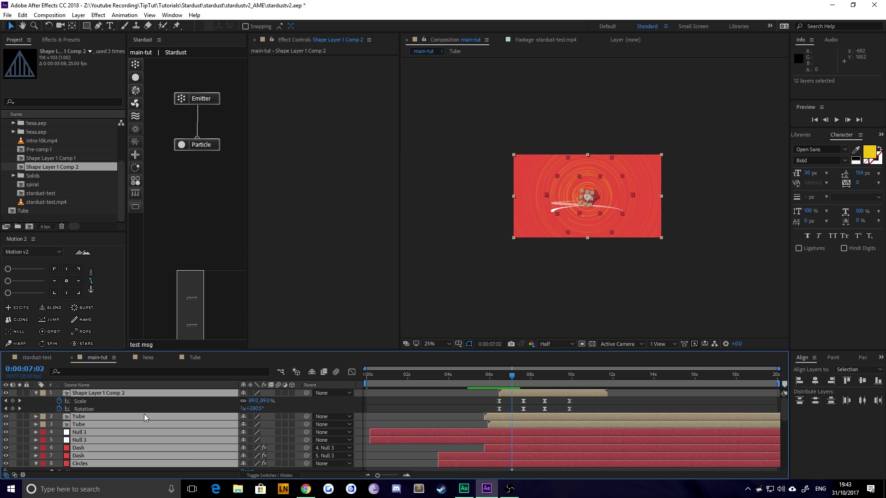
click(44, 419)
click(71, 263)
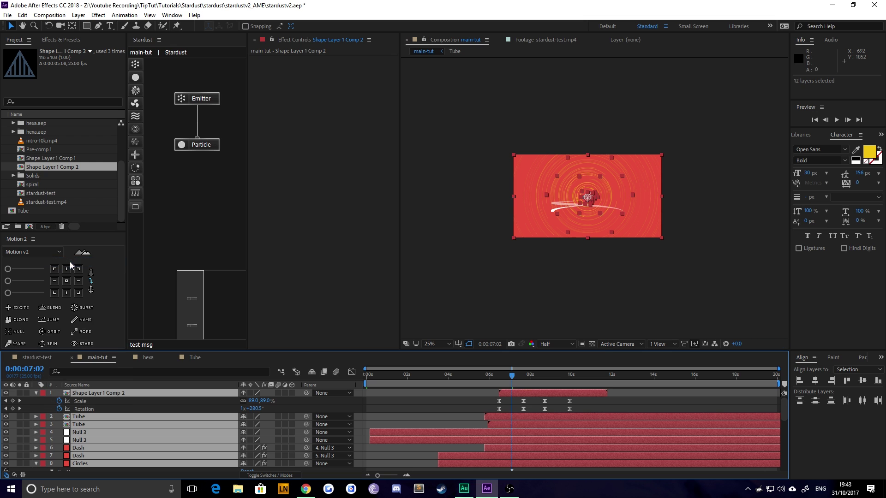
click(434, 412)
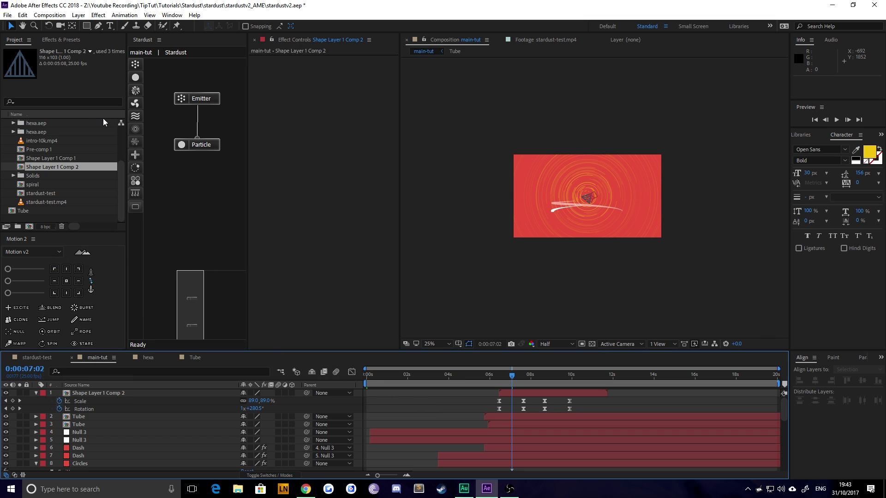
Add a new solid above all main-tut layers, label it yellow, and trim its start to 0:00:07:02.
key(ctrl+y)
key(Return)
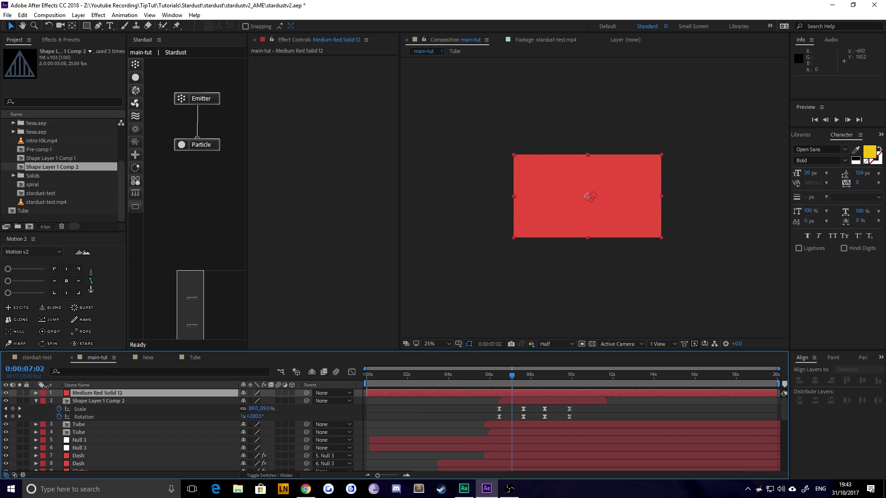
click(43, 393)
click(59, 250)
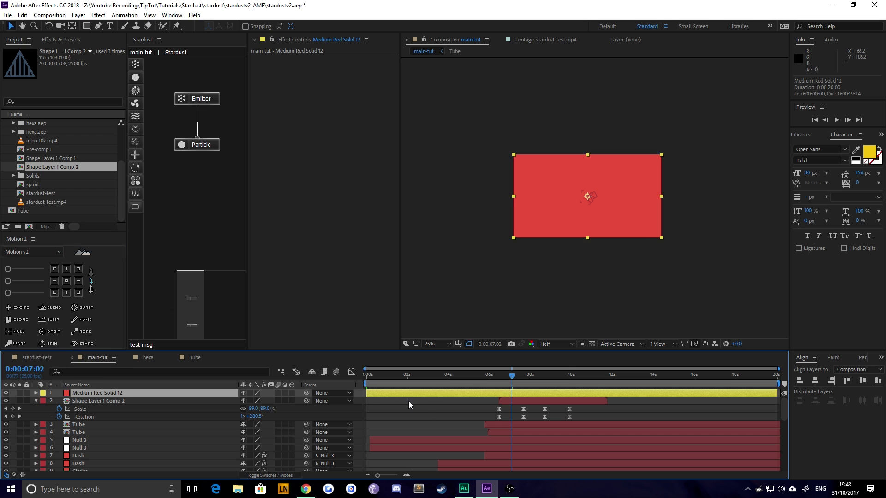
key(alt+bracketleft)
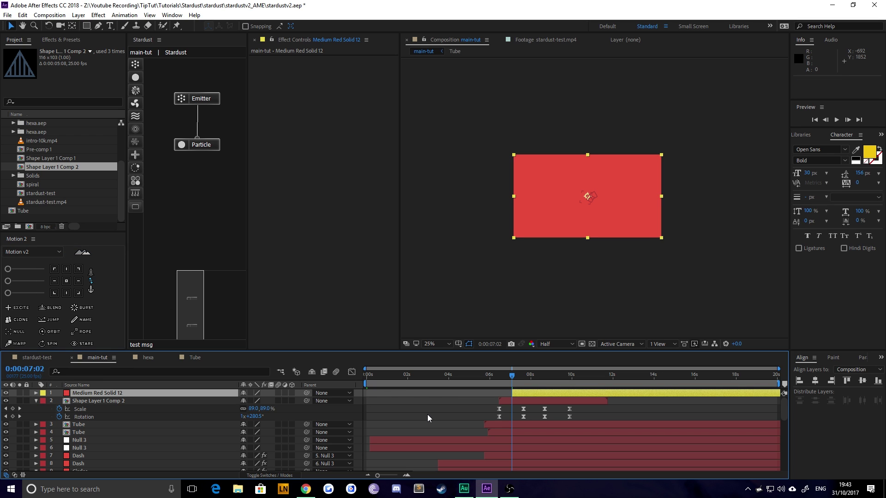
Apply Stardust to the new solid and replace its setup with the Splash 05 preset from Graphic Elements, Swoosh And Splash.
key(ctrl+space)
text(stardust)
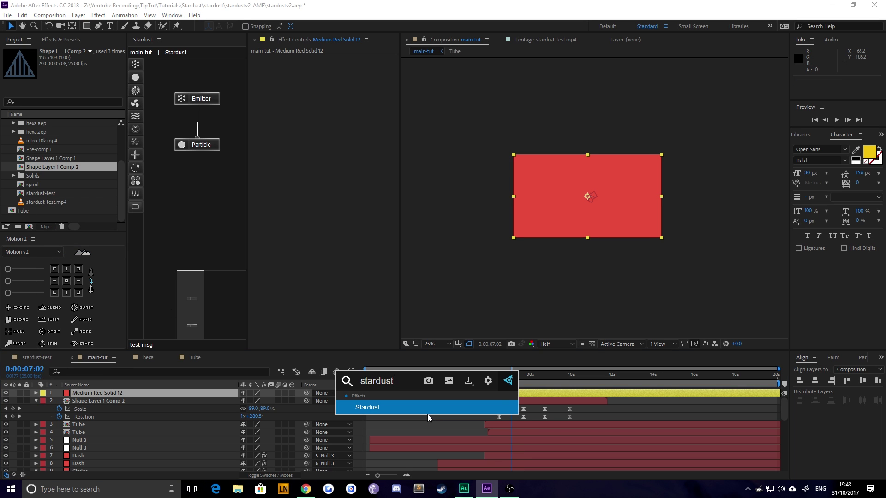
key(Return)
click(345, 92)
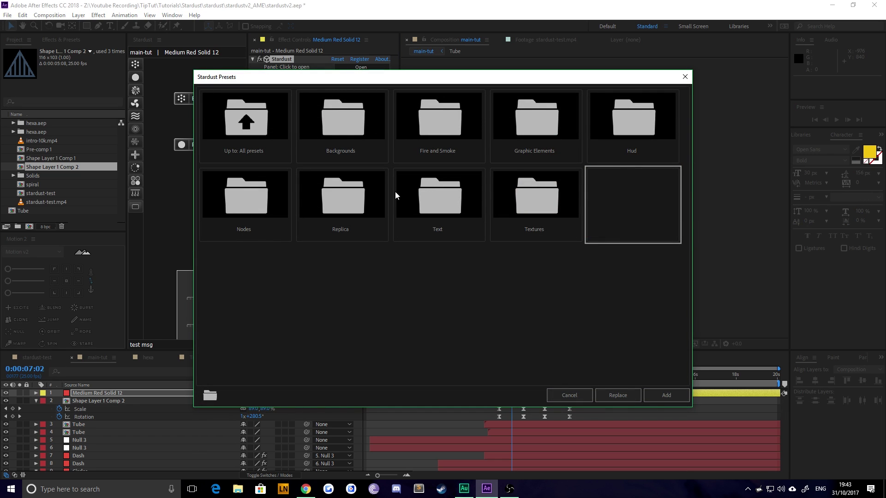
double_click(524, 134)
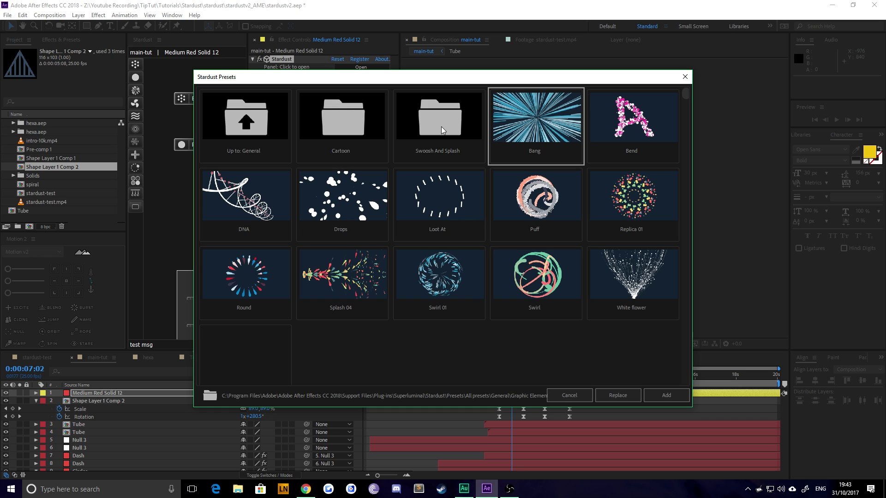
double_click(455, 141)
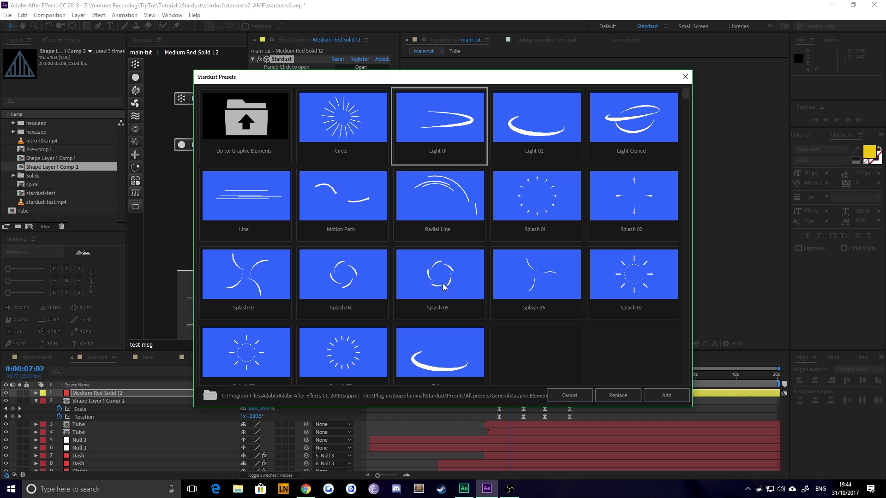
click(438, 268)
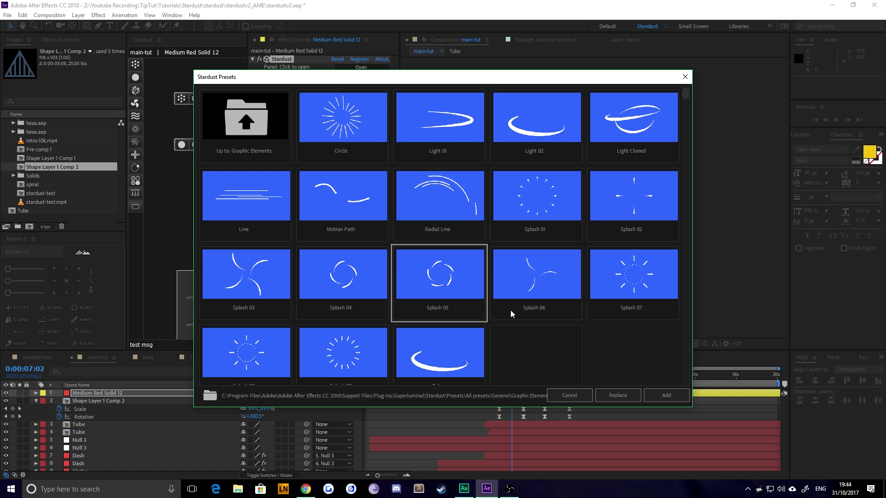
click(611, 395)
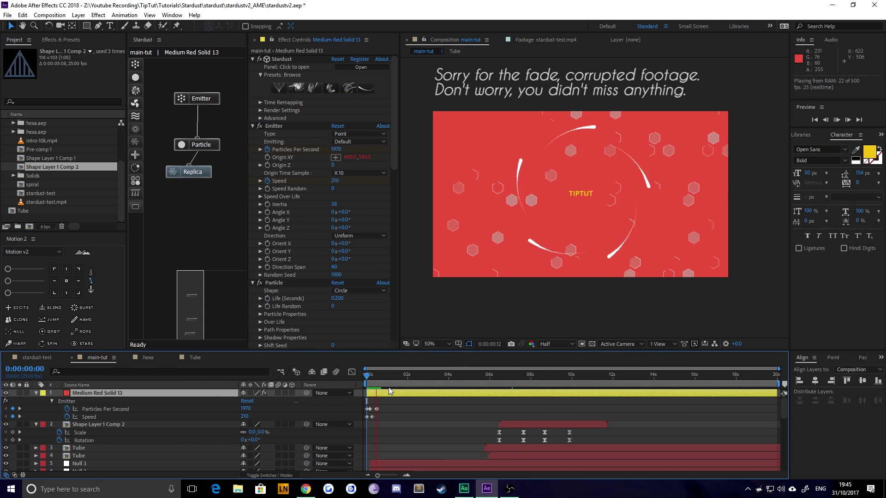
Set the preview resolution to Full and examine the edges of the white swirl trails around 0:00:00:08.
click(388, 391)
click(373, 380)
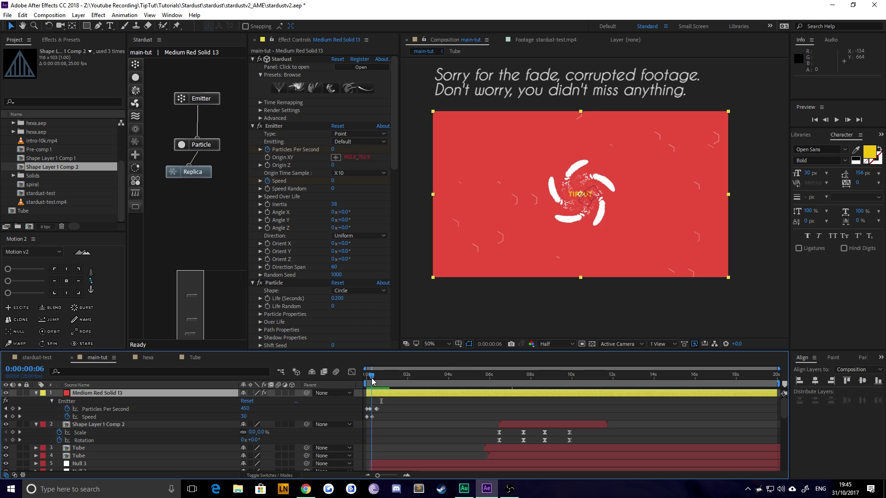
drag(373, 380, 374, 380)
scroll(590, 203, up, 2)
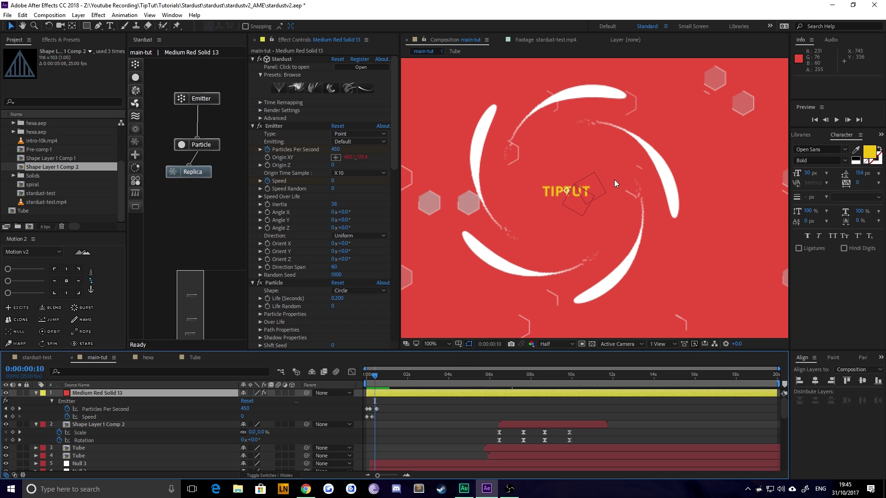
click(559, 343)
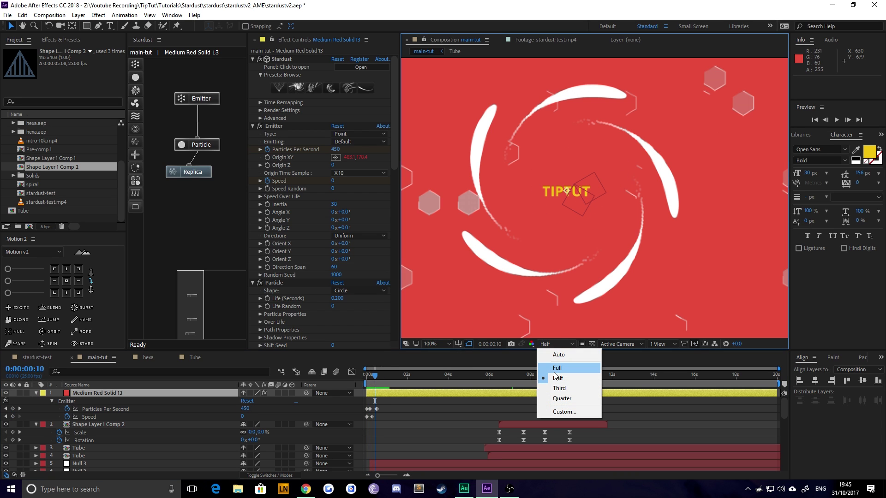
click(556, 369)
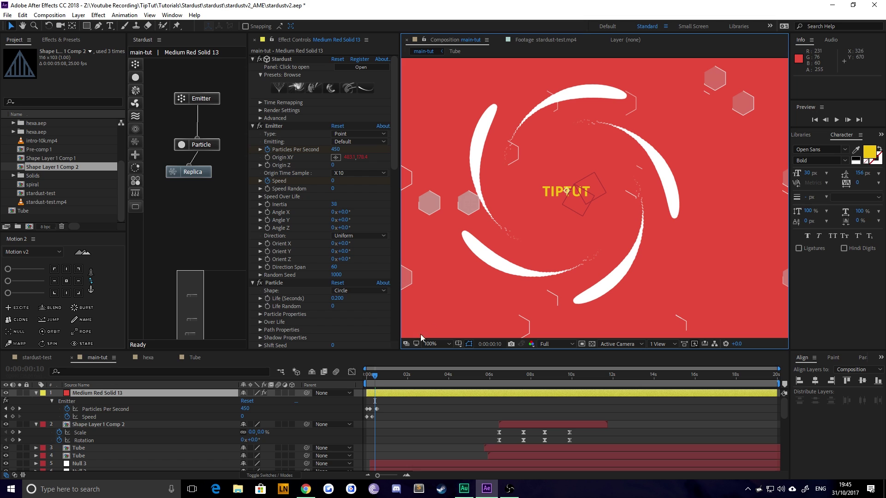
drag(375, 377, 373, 377)
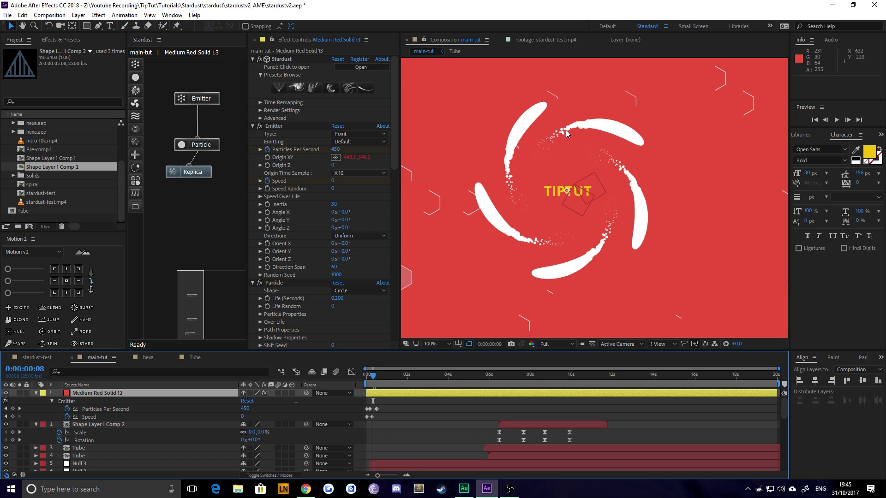
scroll(417, 407, down, 1)
scroll(433, 415, up, 1)
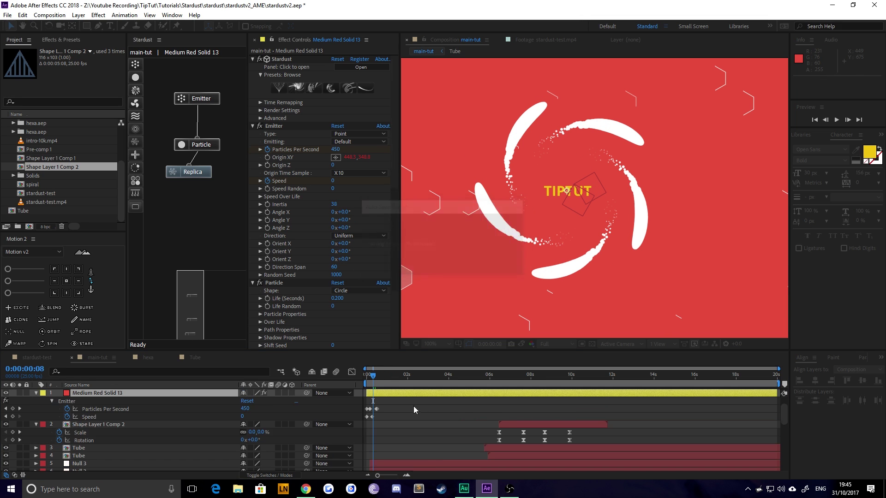
Pre-compose the swirl solid as bubbly, moving all attributes into the new composition.
right_click(377, 393)
click(414, 309)
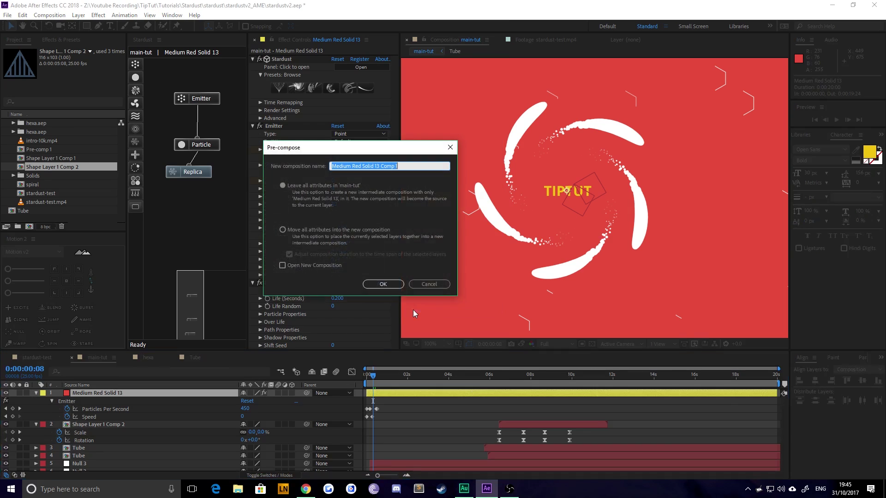
click(293, 232)
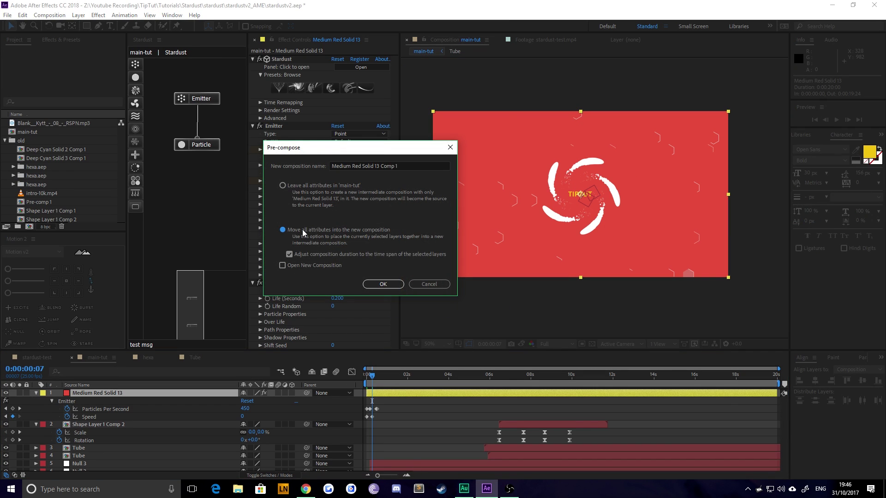
click(400, 165)
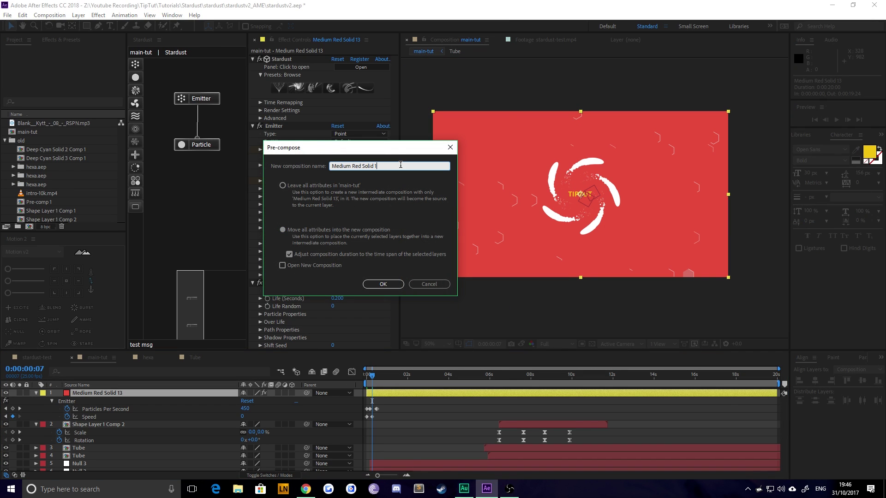
text(bubbly)
key(Return)
Move the bubbly layer to start at 0:00:07:02 on the music beat and preview it.
scroll(521, 401, down, 5)
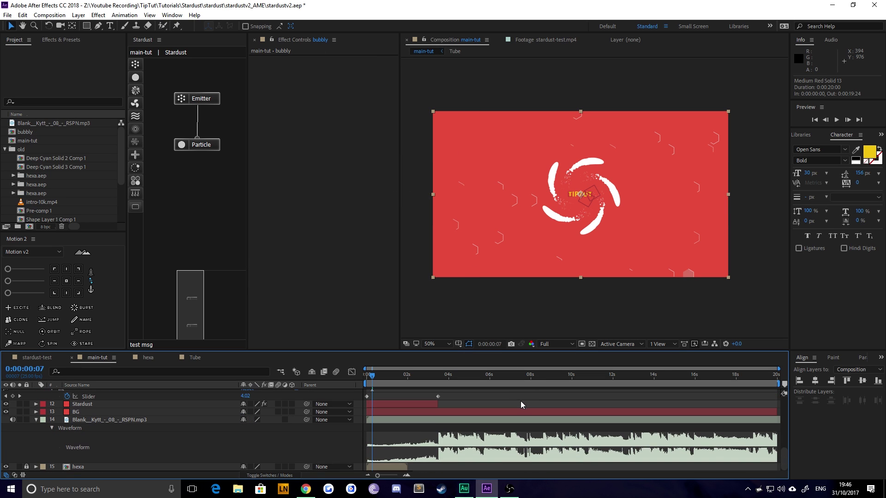
click(513, 378)
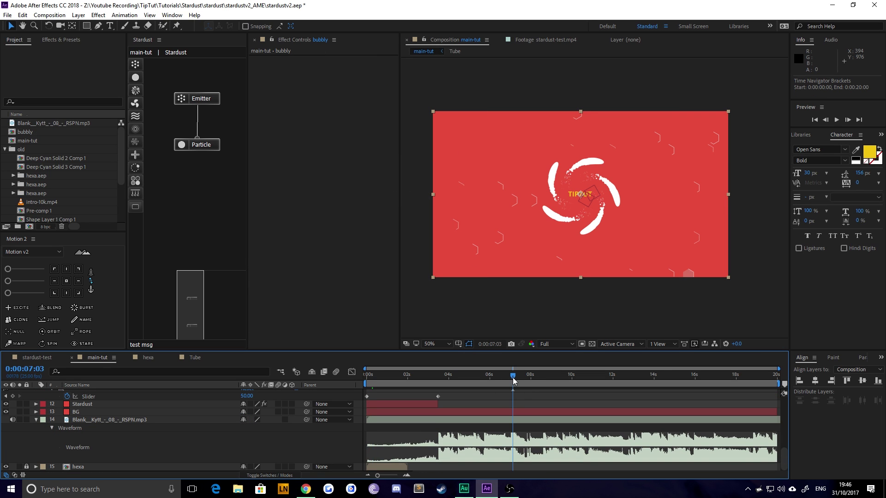
drag(513, 378, 512, 378)
scroll(467, 440, up, 5)
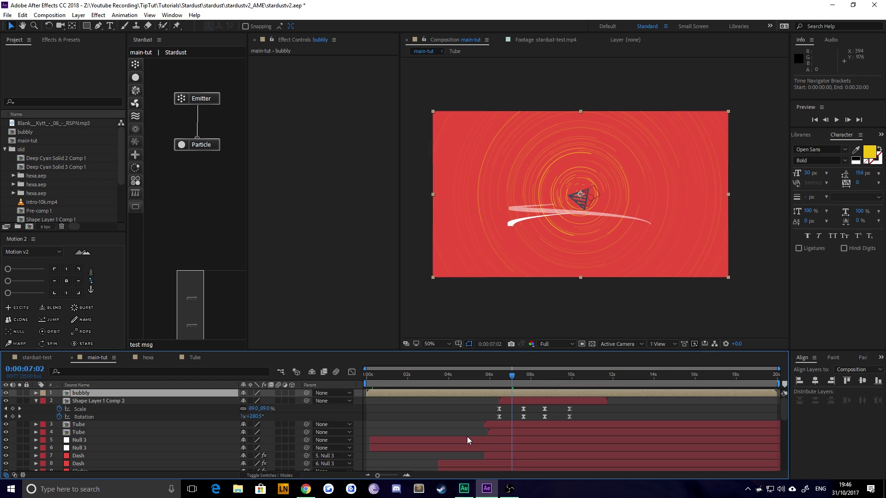
key(bracketleft)
key(space)
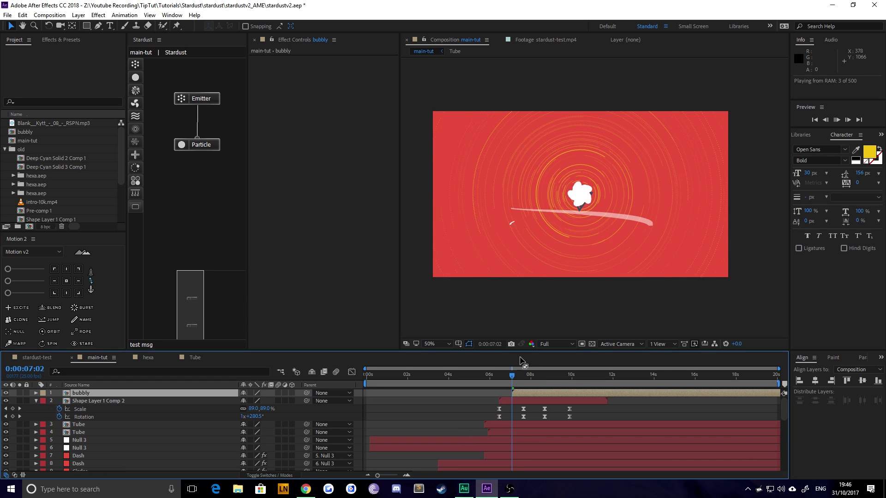
Open the bubbly composition and inspect one dotted particle trail up close at 0:00:00:14.
double_click(534, 393)
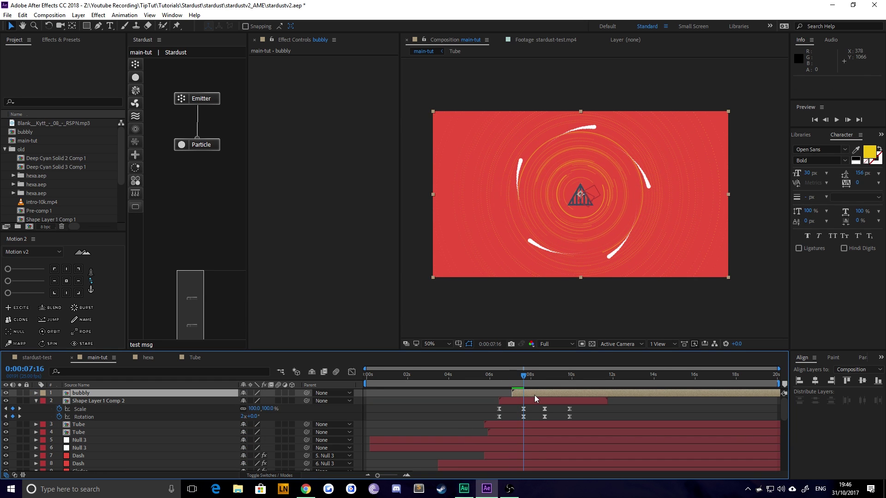
scroll(642, 249, up, 4)
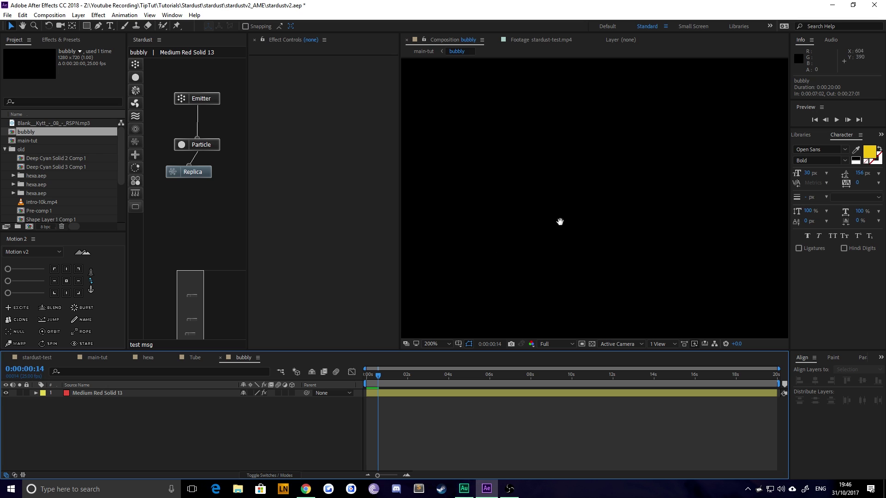
key(h)
drag(561, 160, 565, 194)
key(v)
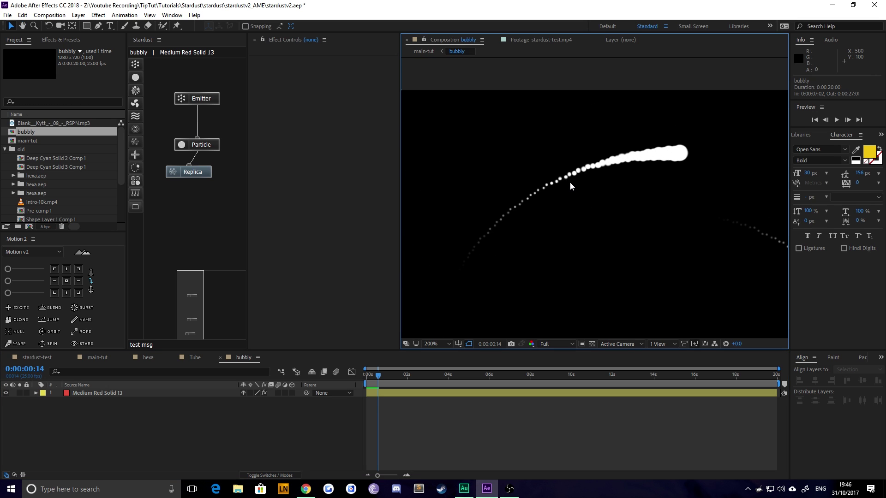
Change the Particle shape on Medium Red Solid 13 in the bubbly composition to Rectangle.
click(115, 393)
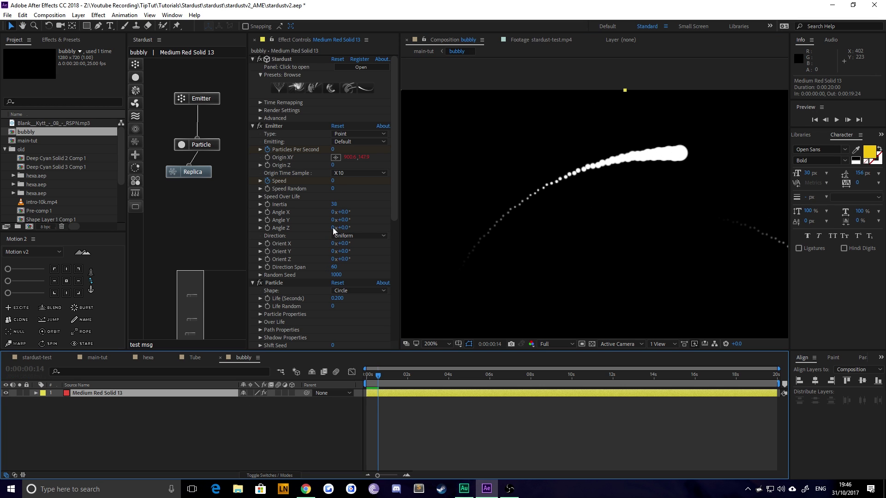
drag(394, 181, 388, 248)
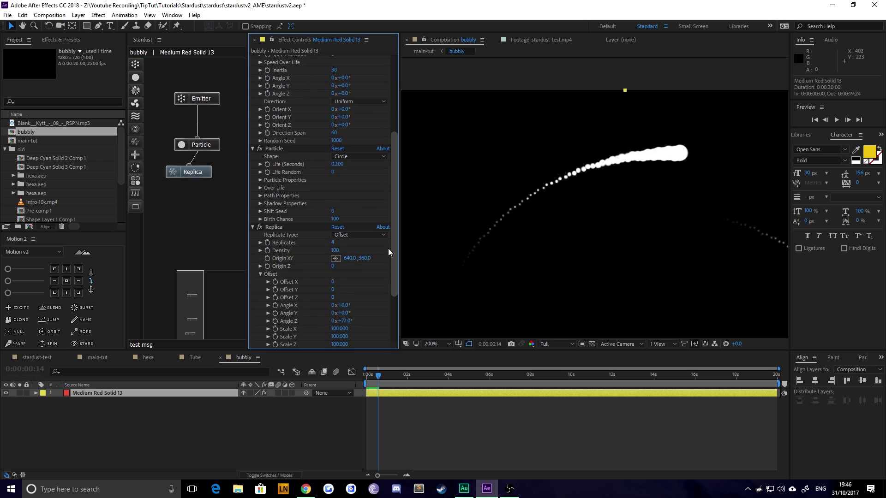
click(202, 146)
click(349, 160)
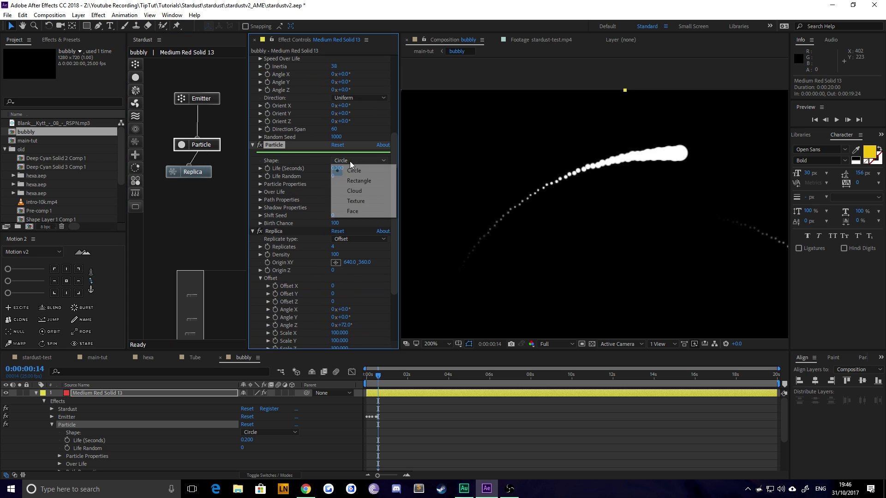
click(359, 181)
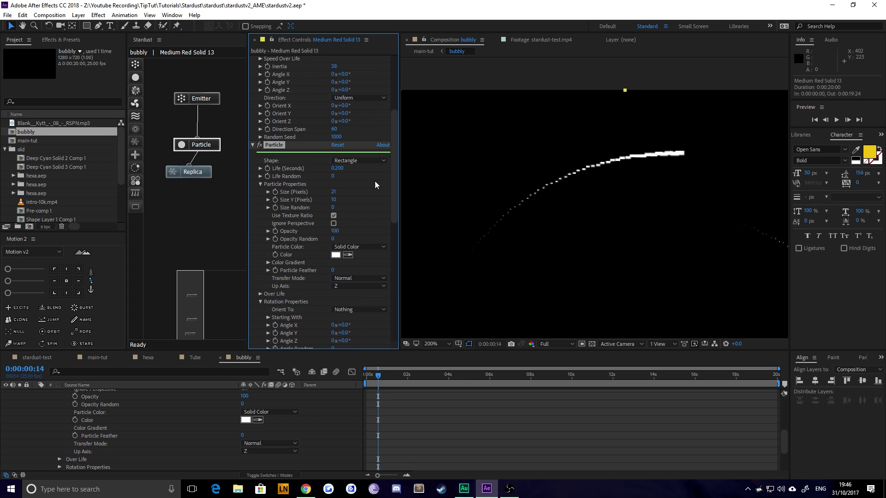
Set both the Size and Size Y of the rectangle particles to 41 pixels.
click(334, 199)
text(21)
key(Return)
click(332, 200)
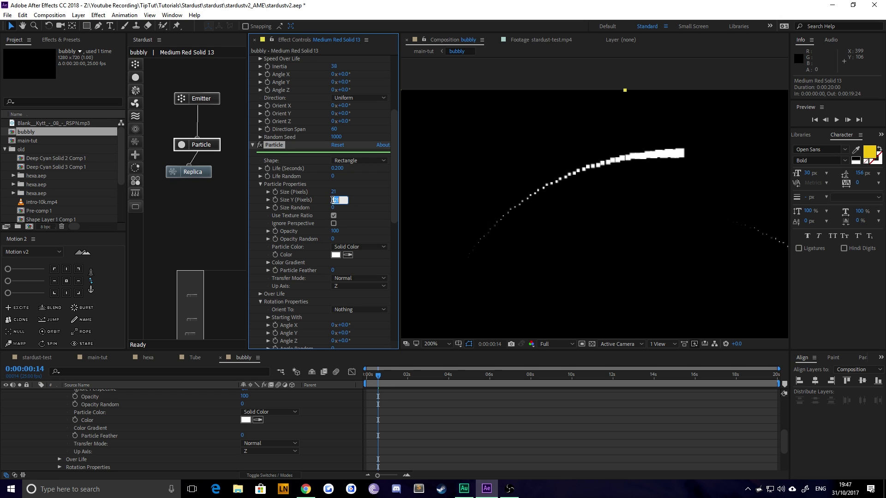
text(41)
key(Return)
click(332, 193)
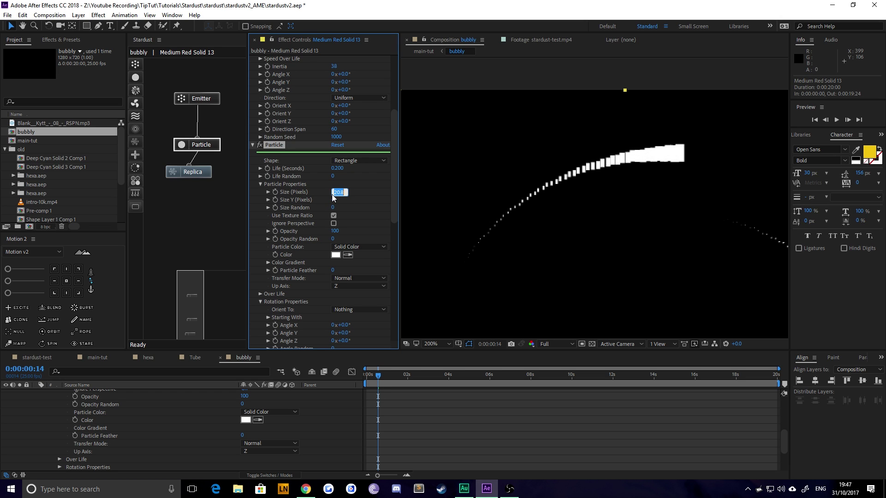
text(41)
key(Return)
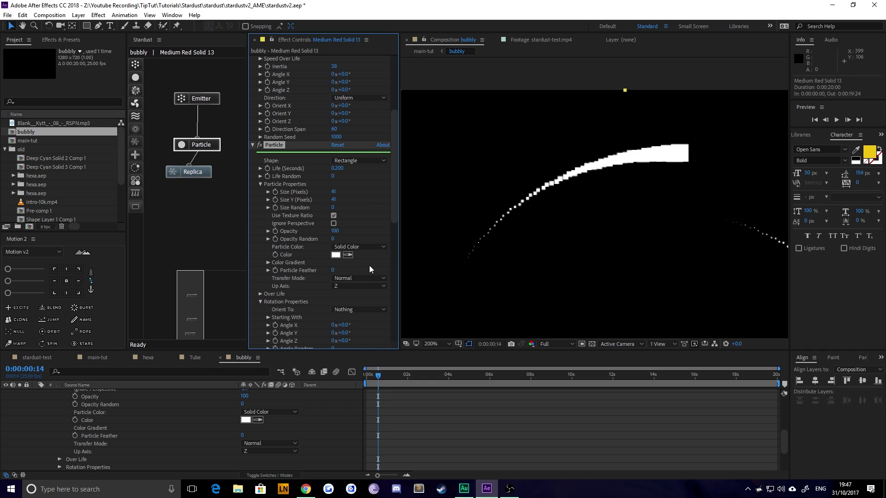
Set the Opacity Random of the rectangle particles to 40.
click(335, 242)
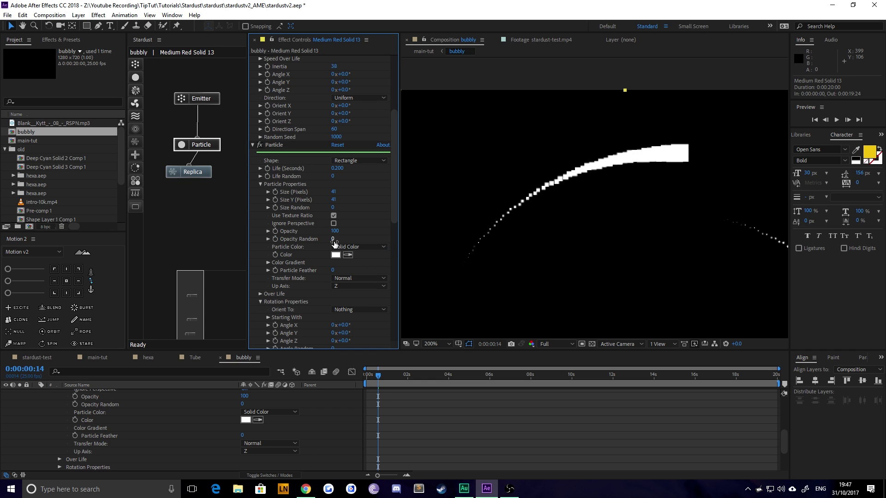
text(20)
key(Return)
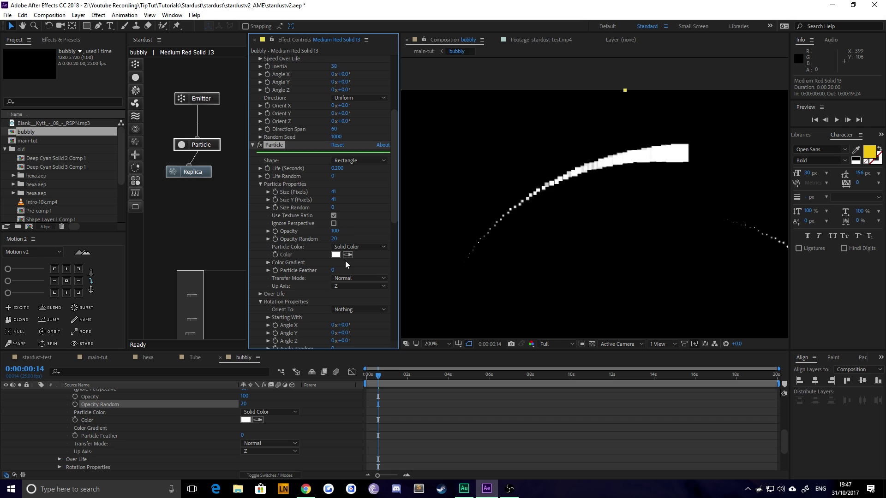
click(334, 239)
text(40)
key(Return)
scroll(674, 179, down, 2)
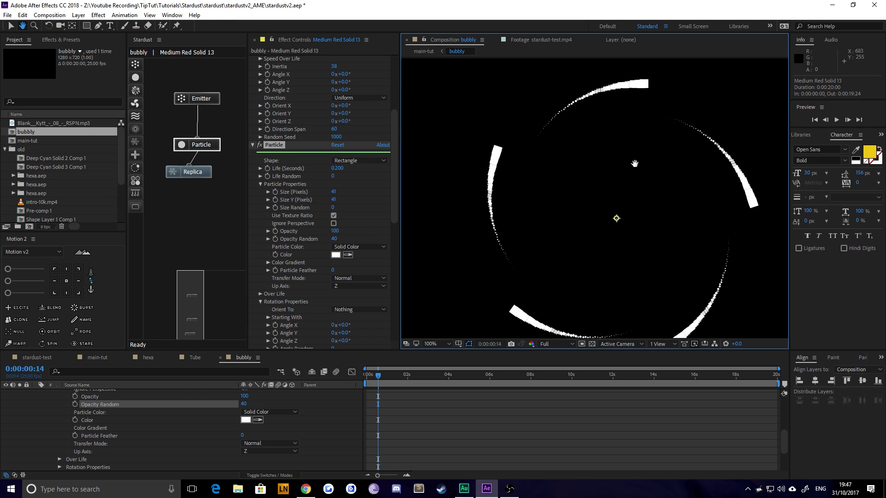
key(v)
Return to the main-tut composition and preview the rectangular swirl burst from around 0:00:07:00.
click(97, 357)
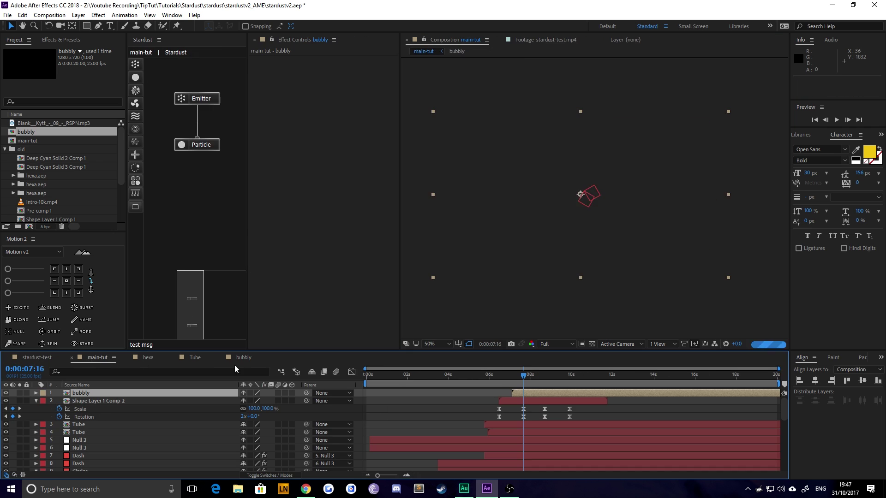
click(507, 377)
key(space)
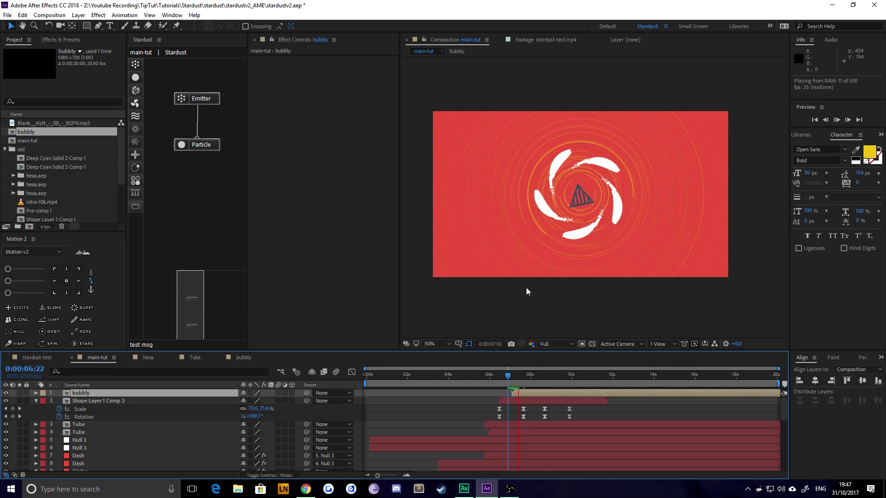
key(space)
scroll(570, 219, up, 2)
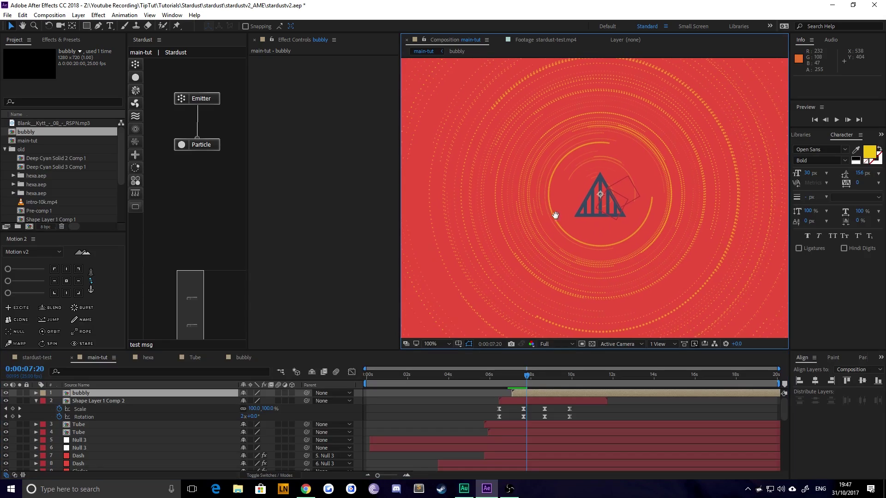
click(510, 378)
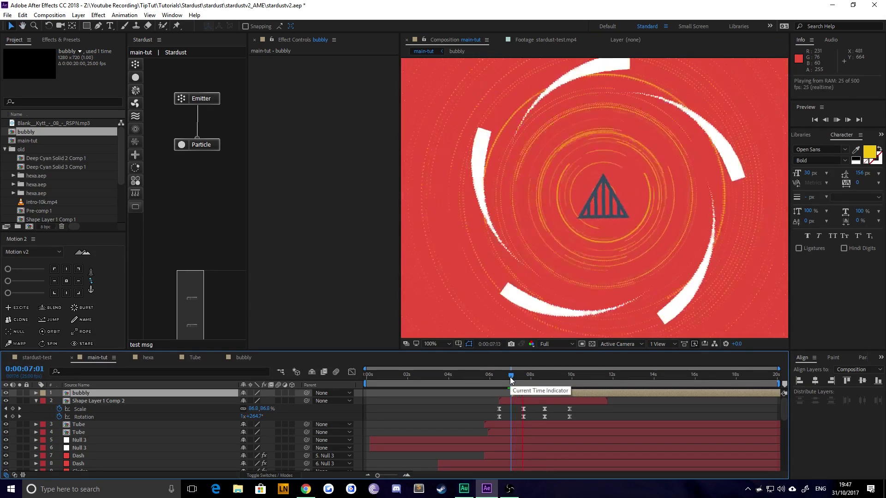
key(space)
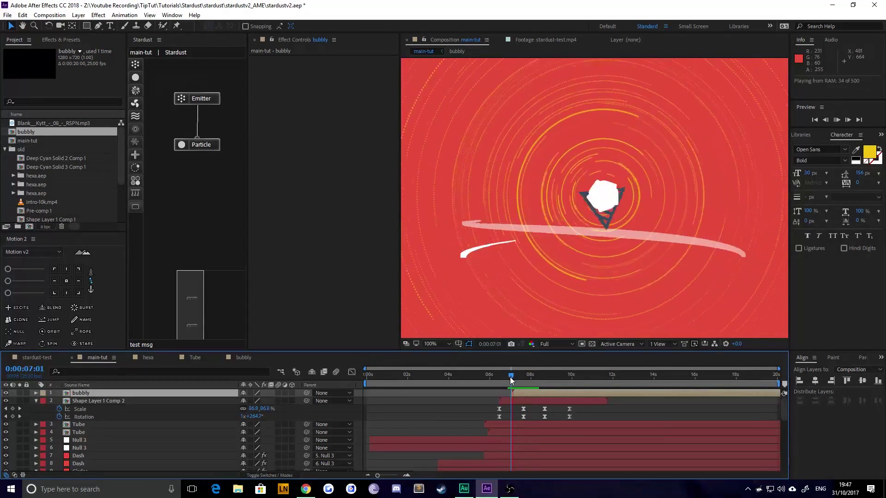
Inspect the edges and scattered squares of the white swirls up close at 0:00:07:10.
drag(510, 379, 518, 385)
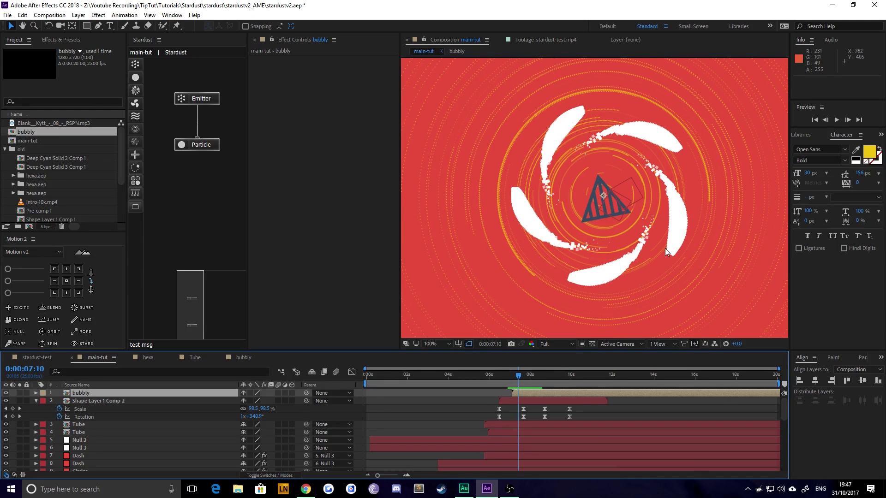
key(period)
key(h)
drag(654, 188, 487, 191)
mouse_move(549, 143)
mouse_down()
mouse_move(529, 183)
mouse_move(556, 146)
mouse_up()
key(v)
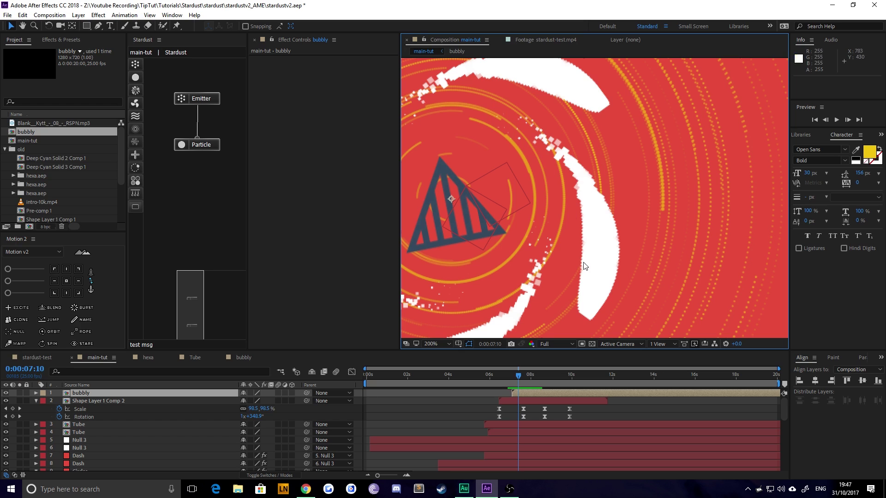
scroll(557, 247, down, 3)
key(h)
scroll(584, 203, up, 5)
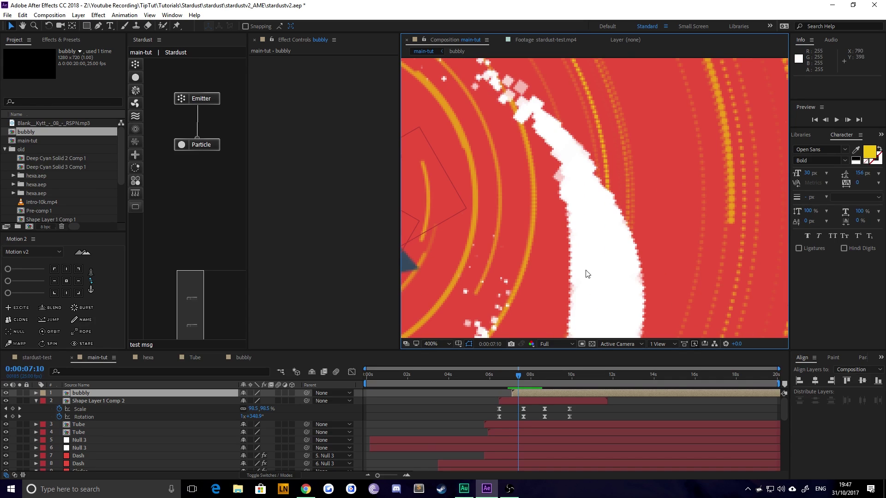
key(v)
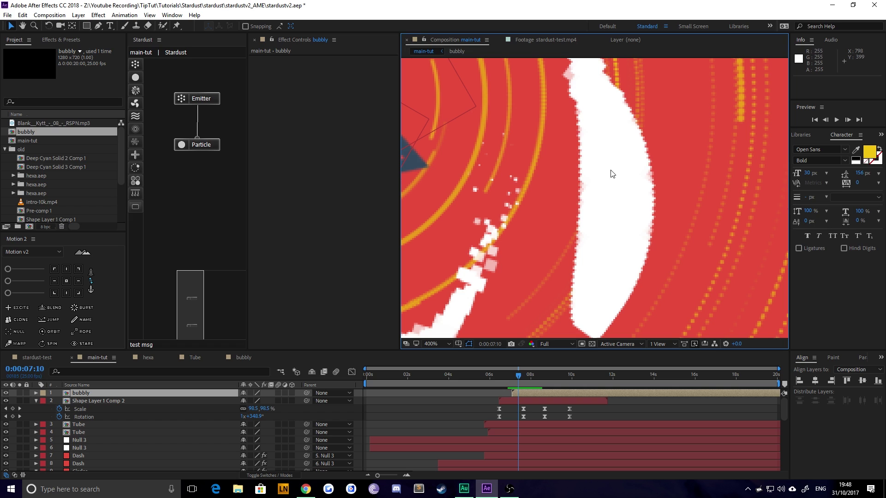
drag(605, 160, 605, 196)
drag(605, 161, 613, 210)
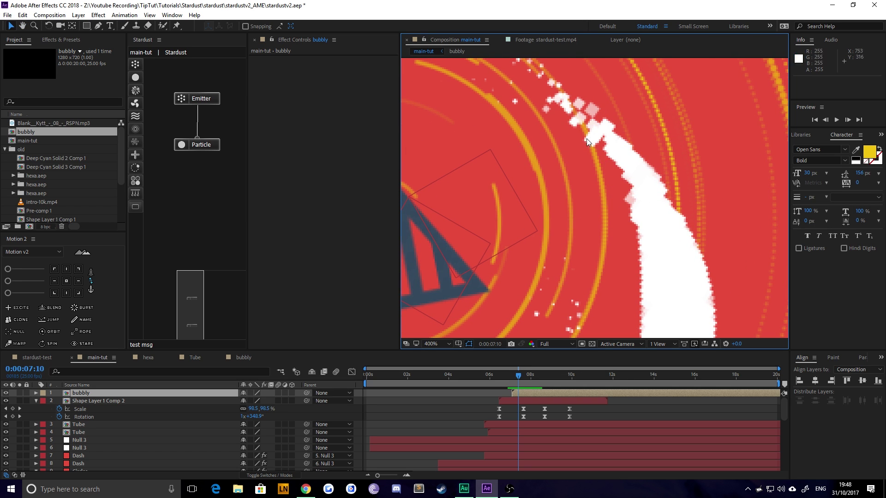
scroll(578, 125, down, 6)
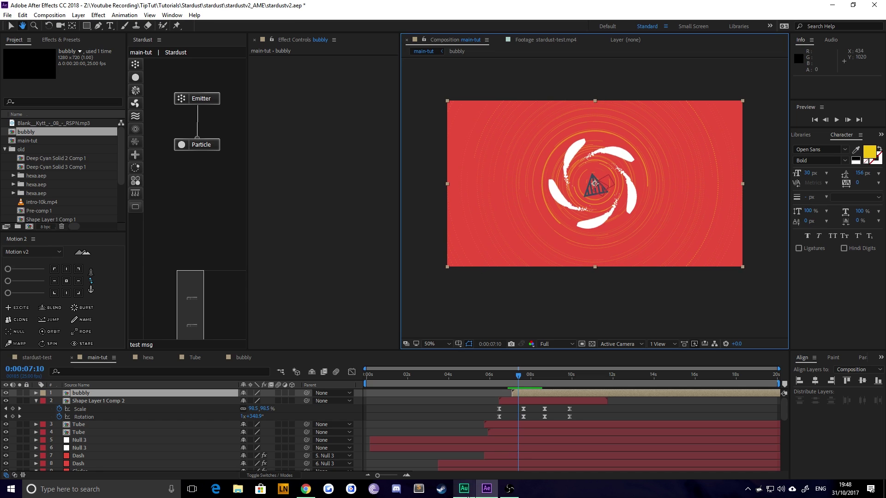
Preview the white swirl burst again from 0:00:06:18 and scrub on to 0:00:07:18.
click(504, 375)
key(space)
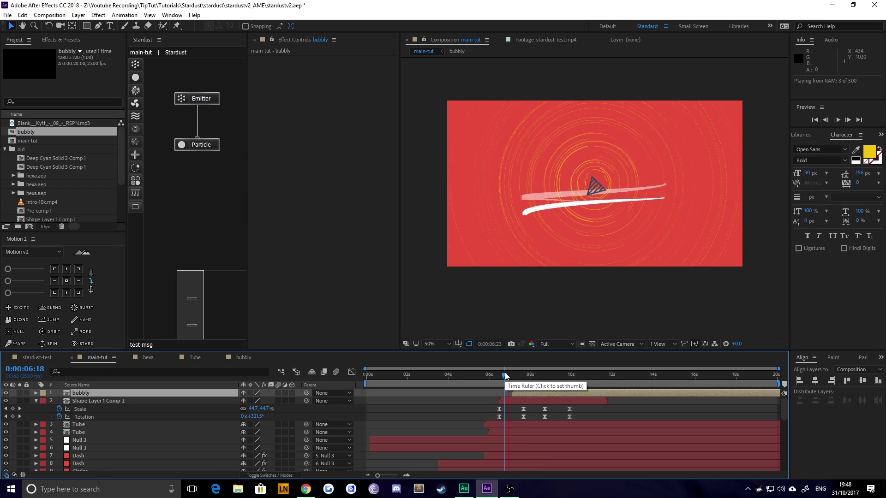
drag(508, 374, 525, 375)
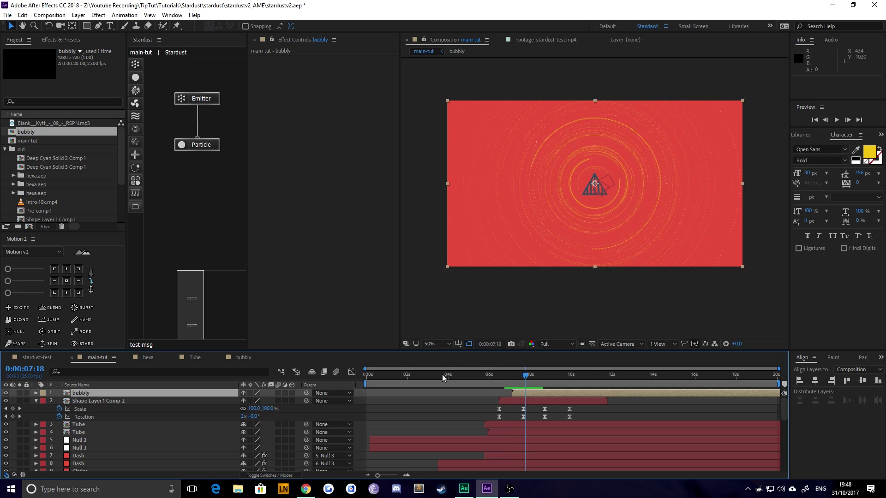
Review the stardust-test reference from around 0:00:06:00 to 0:00:13:15, including the transition near 0:00:12:00.
click(36, 358)
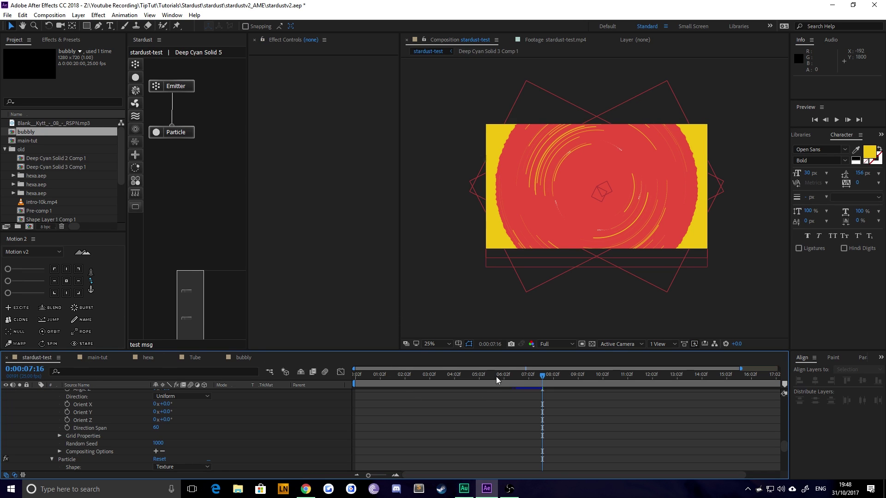
drag(504, 374, 623, 380)
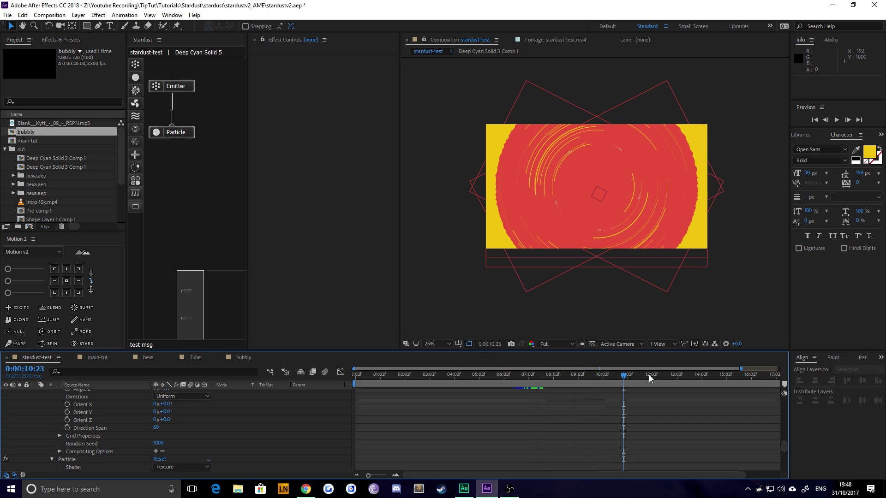
click(689, 377)
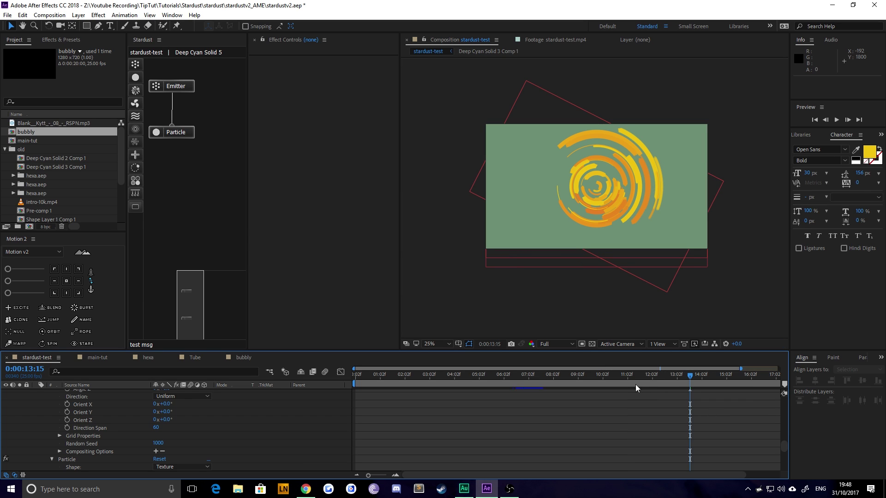
click(649, 375)
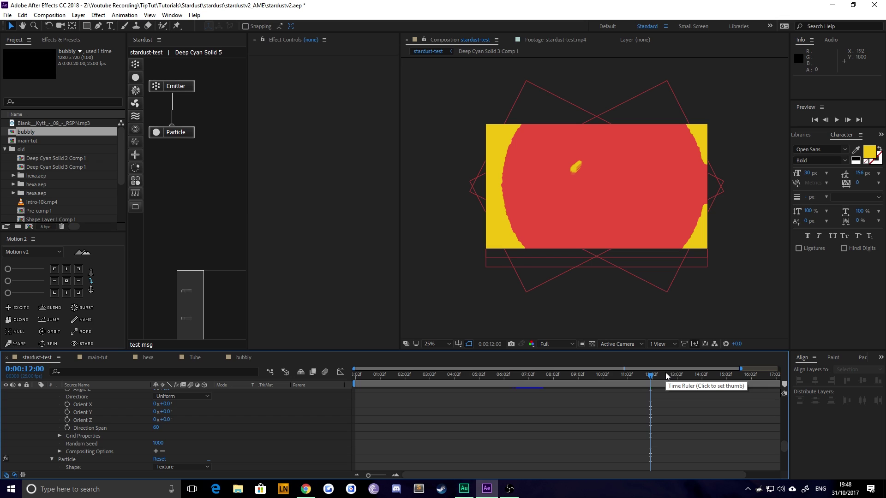
click(637, 377)
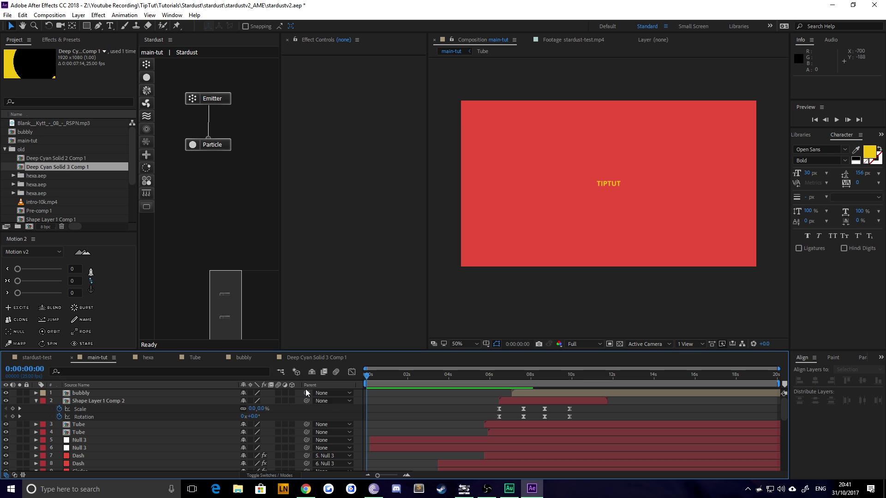
Play the main-tut composition from the start to about 0:00:08:20.
key(space)
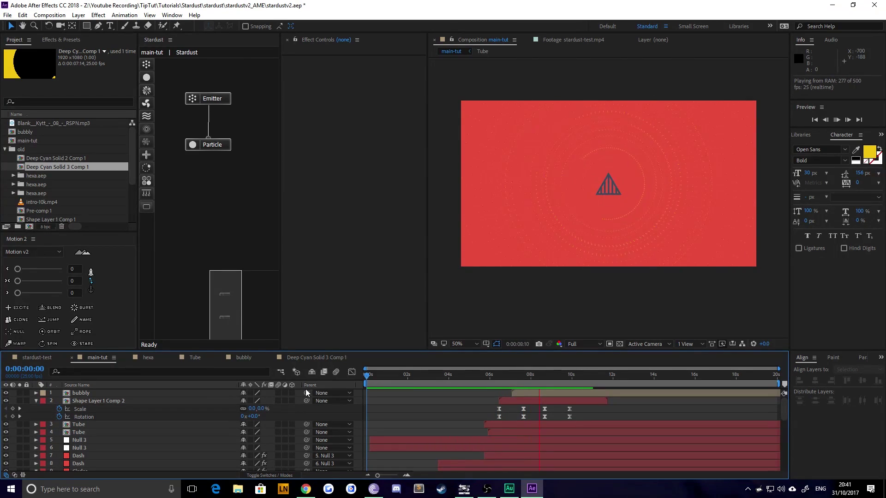
key(space)
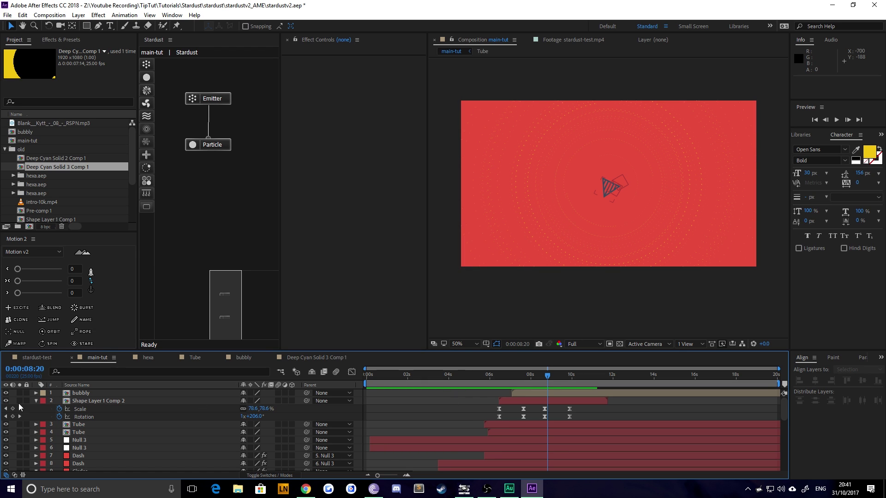
Create a comp-sized red solid named Cutout and trim its start to the scale keyframe at 0:00:07:16.
click(6, 408)
click(6, 409)
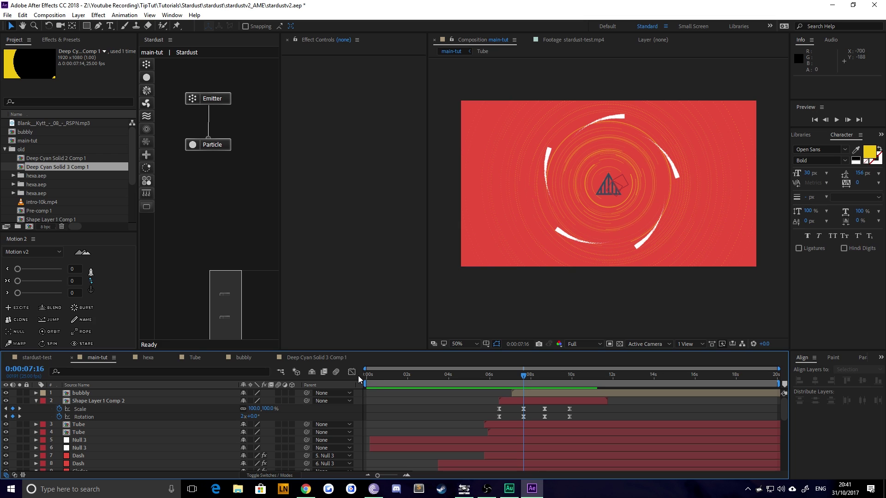
key(ctrl+y)
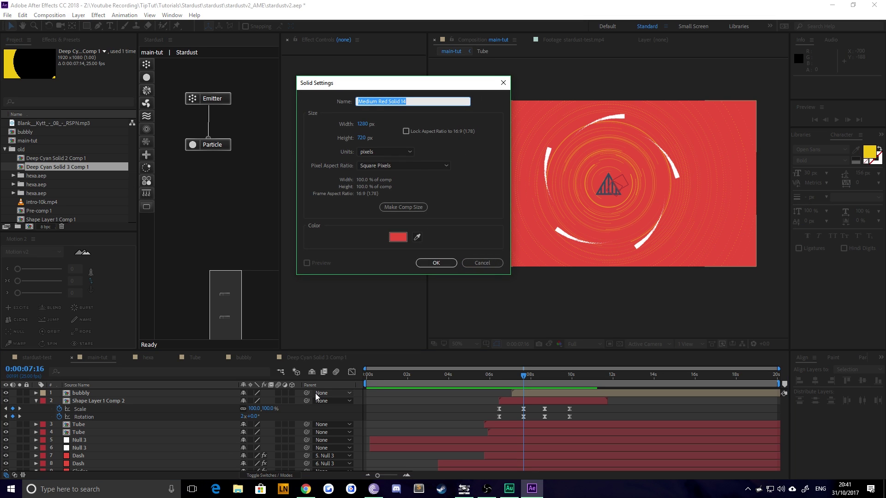
text(Cutout)
key(Return)
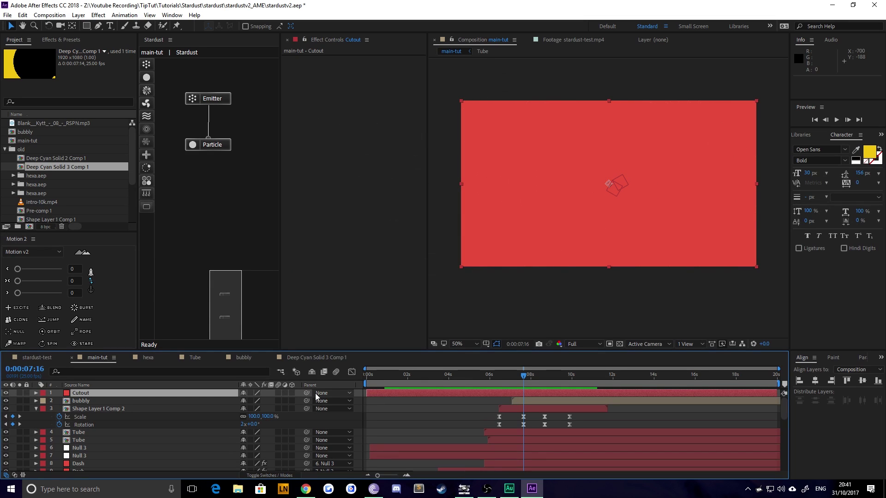
key(alt+bracketleft)
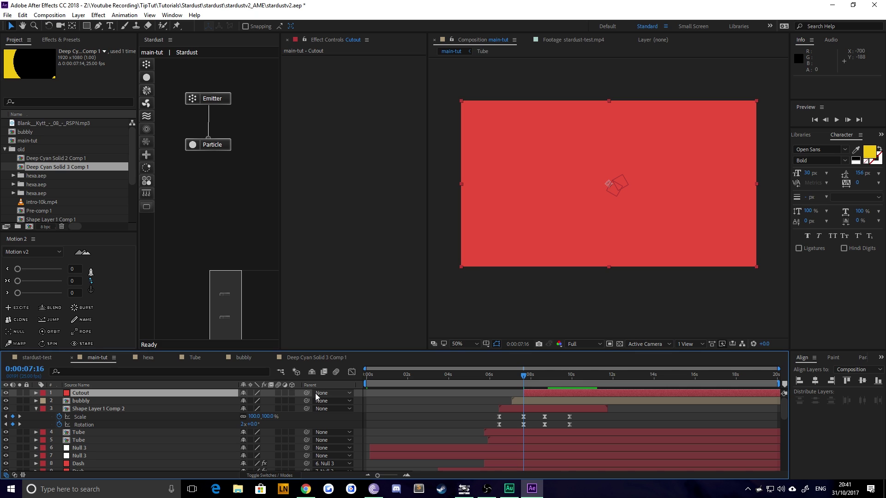
Apply the Stardust effect to the Cutout solid.
key(ctrl+space)
text(st)
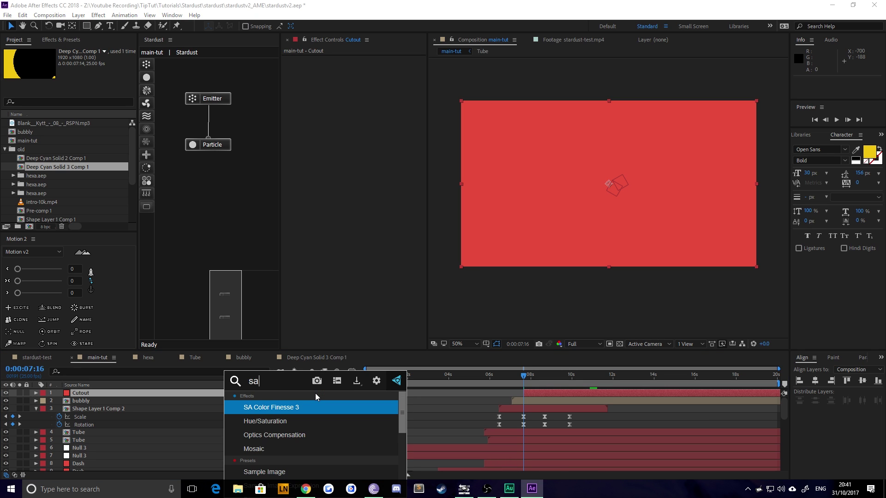
text(ard)
key(Return)
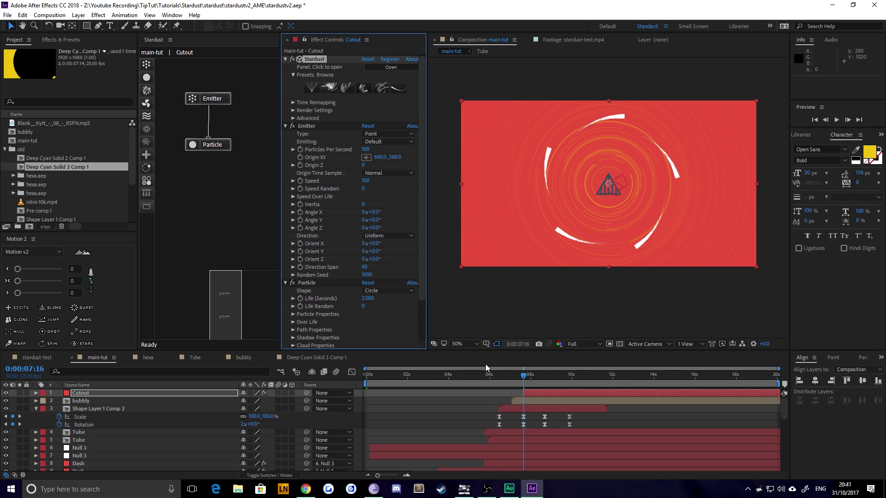
Trim the Cutout layer's start at 0:00:10:08, and shift the trimmed layer so it begins at the 0:00:07:16 scale keyframe.
drag(527, 375, 576, 377)
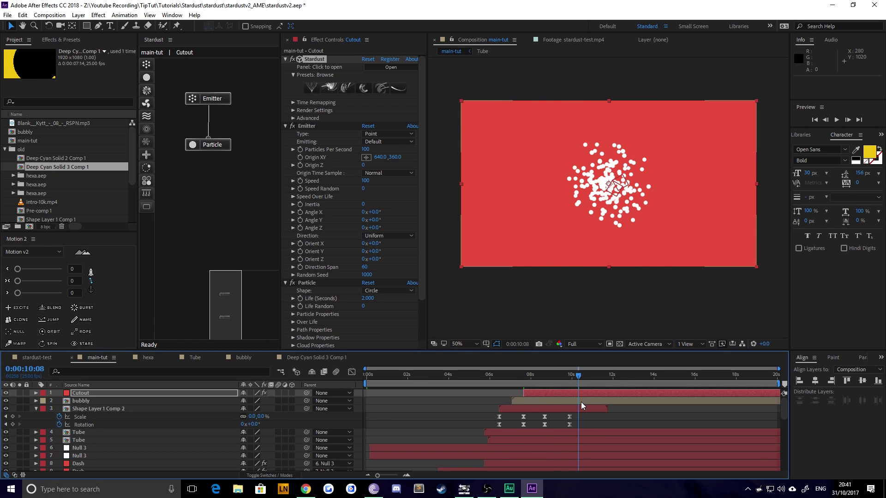
key(alt+bracketleft)
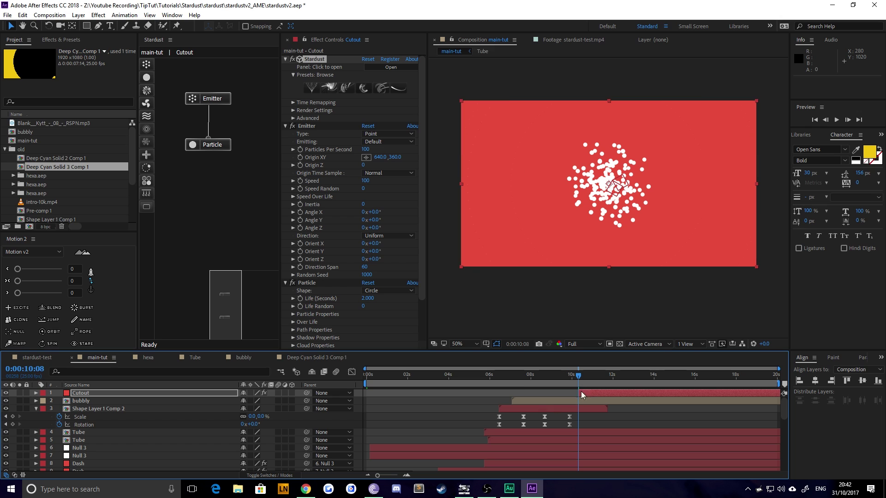
click(527, 375)
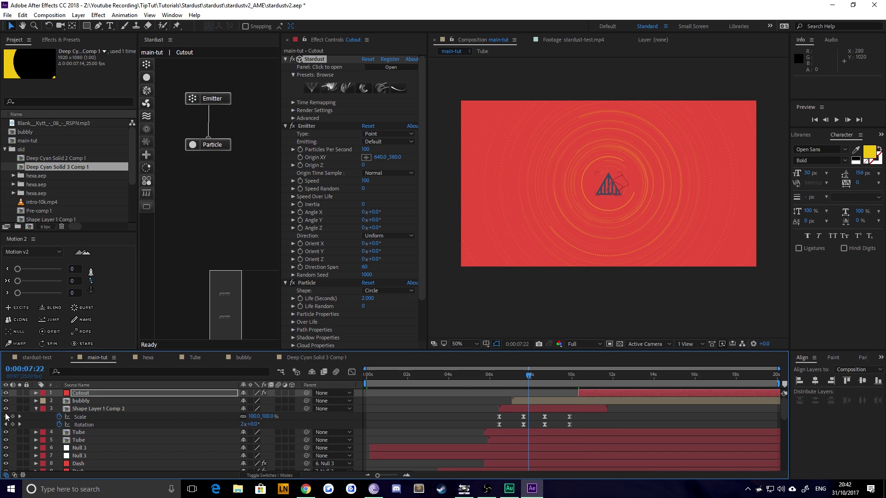
click(8, 418)
click(5, 416)
click(591, 394)
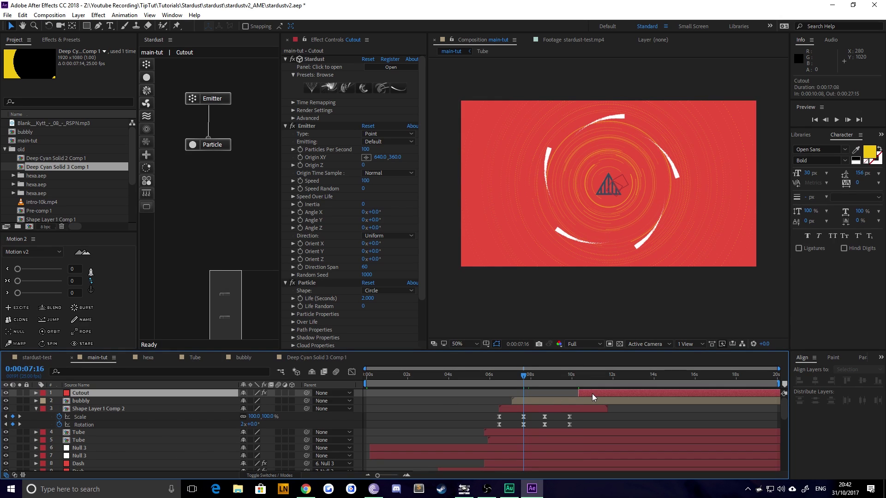
key(alt+bracketleft)
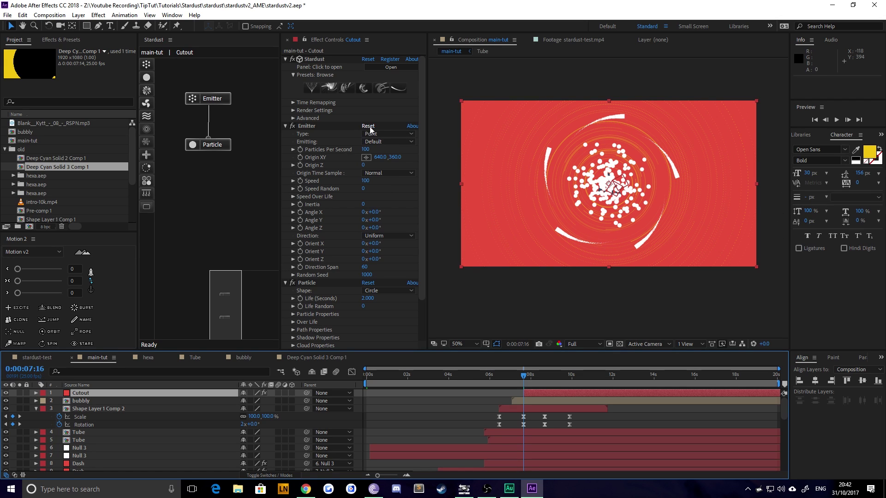
Change the Cutout emitter's type to Box and set its Speed to 0.
click(383, 133)
click(381, 155)
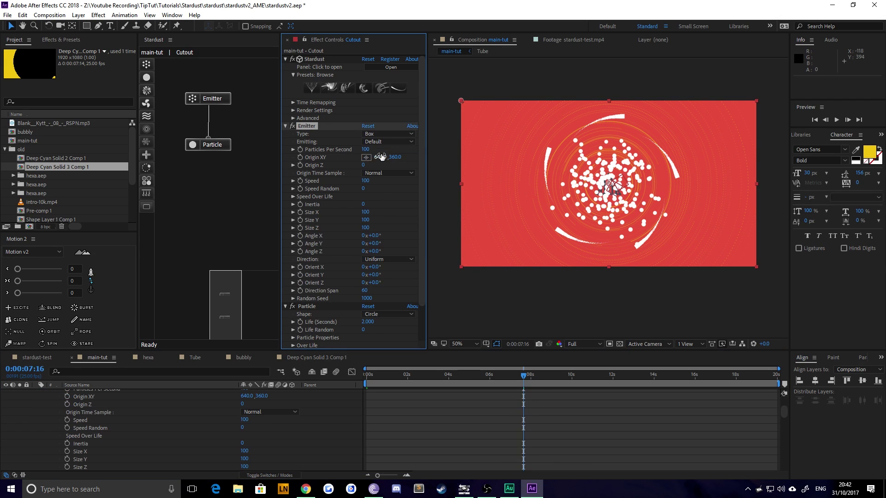
click(365, 181)
text(0)
key(Return)
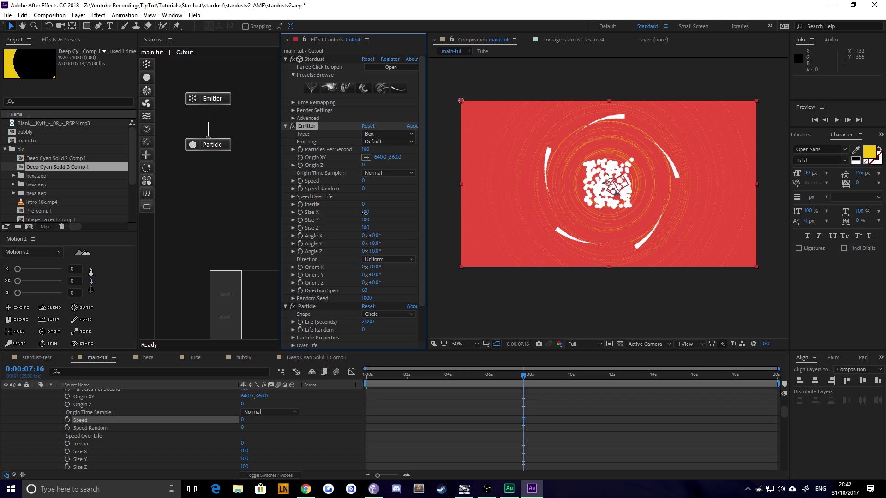
Stretch the box emitter across the whole frame with Size X 730 and Size Y 420.
drag(364, 213, 395, 229)
key(ctrl+z)
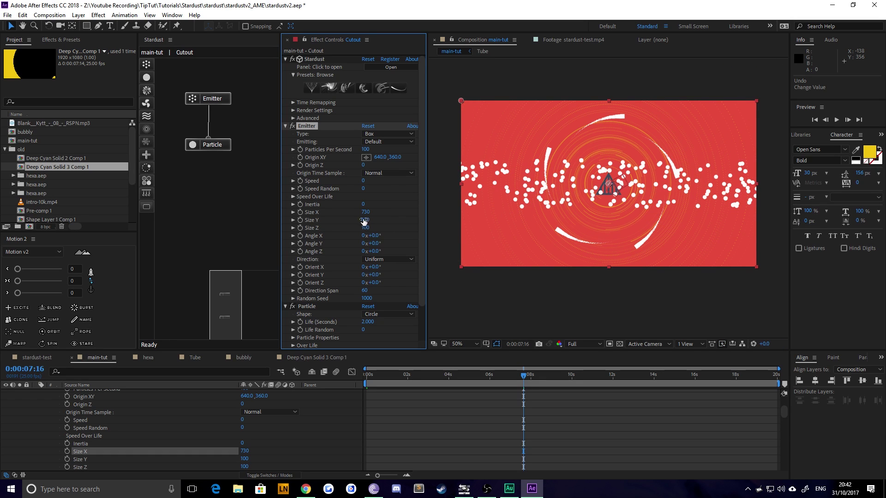
drag(364, 221, 381, 218)
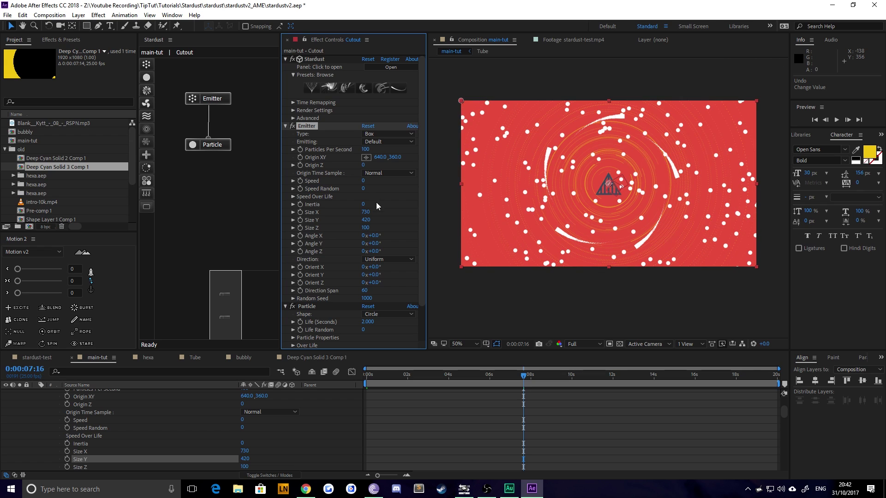
Try emitter rates of 100000 and 70000 Particles Per Second.
click(369, 150)
text(100000)
key(Return)
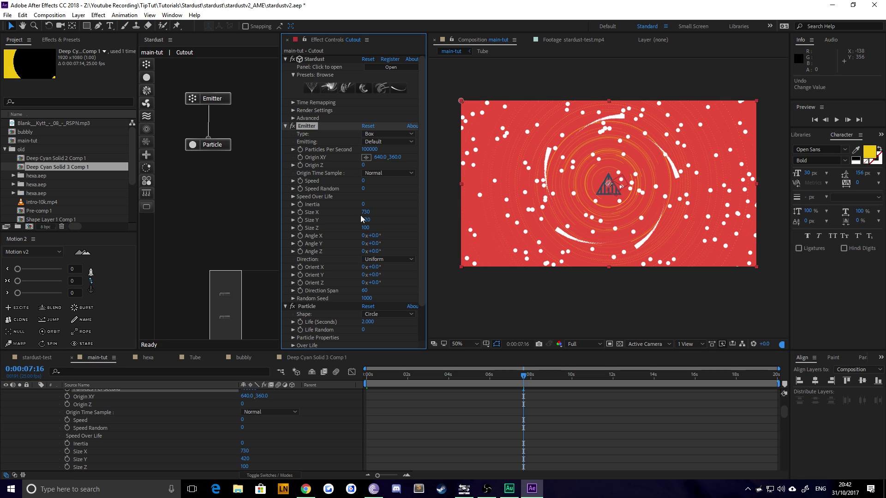
click(564, 288)
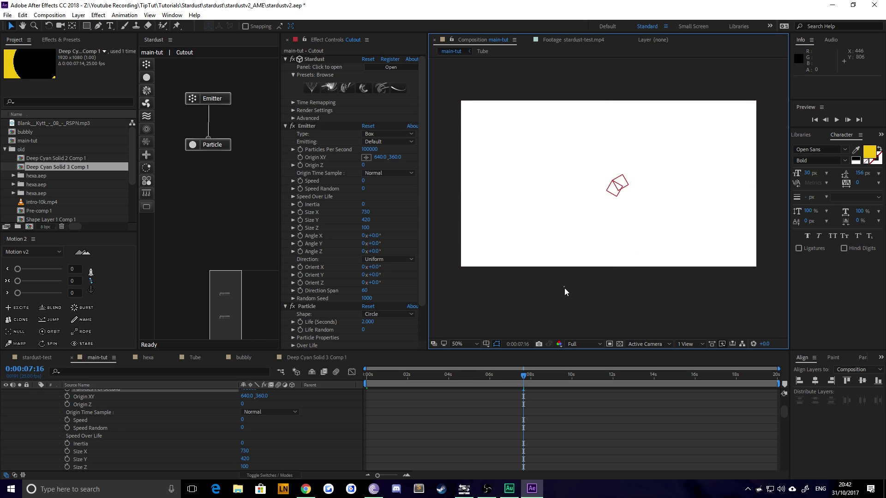
click(372, 150)
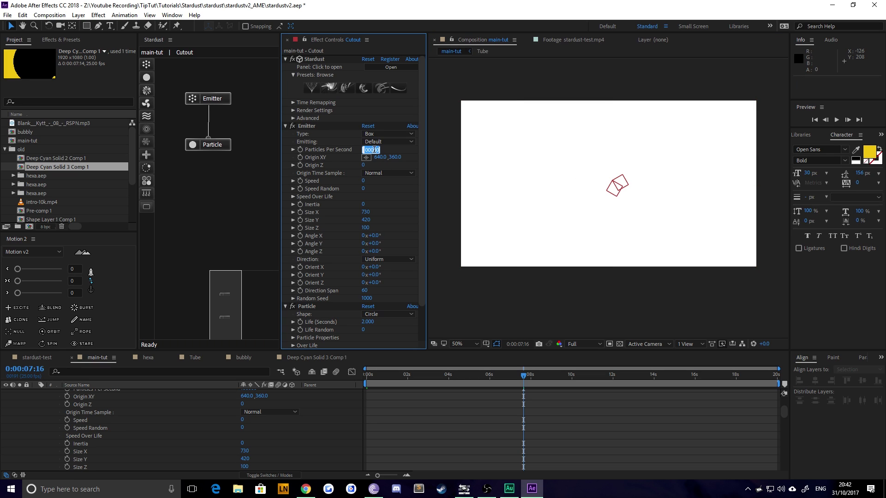
text(70000)
key(Return)
click(434, 231)
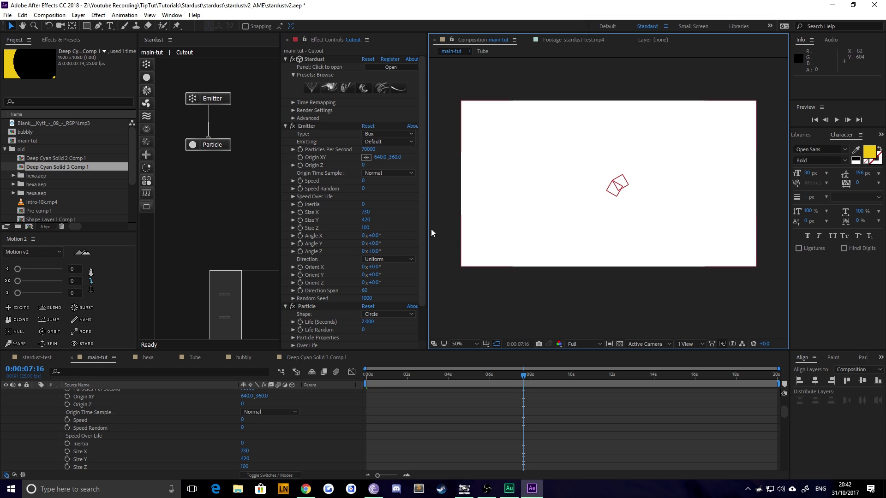
Set the emitter's Particles Per Second to 30000 and check the frame coverage at 0:00:08:03.
click(368, 150)
text(30000)
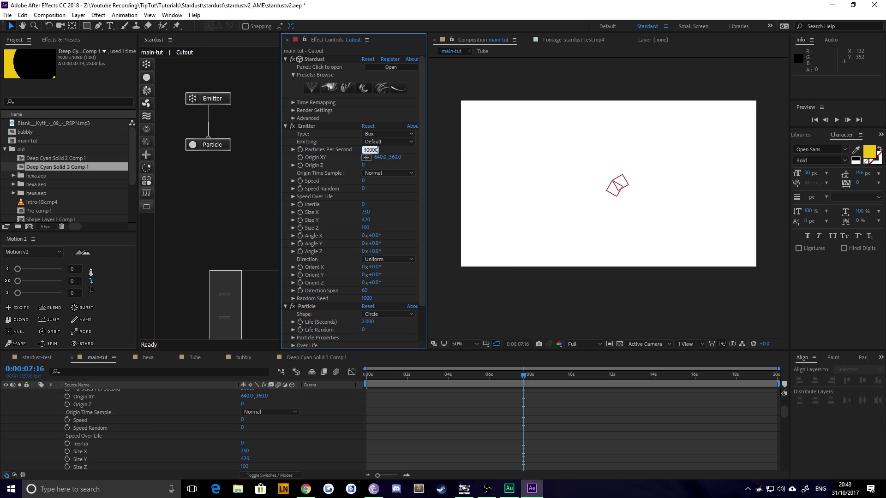
key(Return)
click(547, 290)
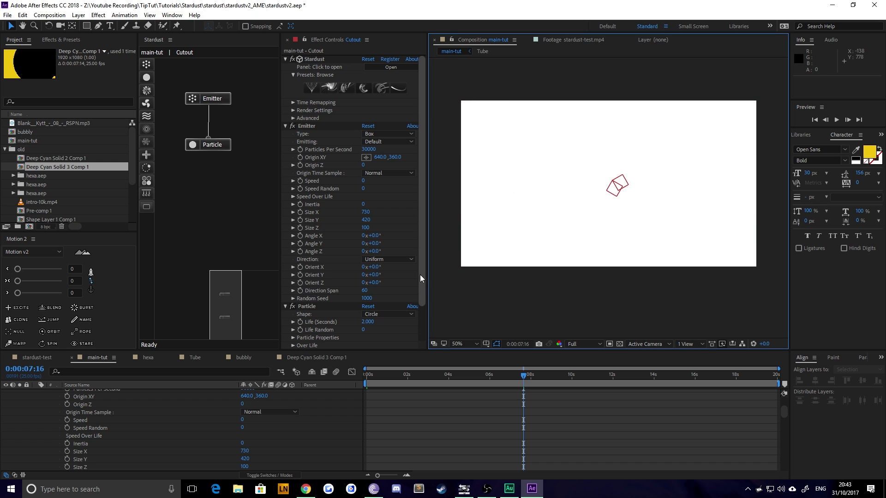
scroll(324, 265, down, 3)
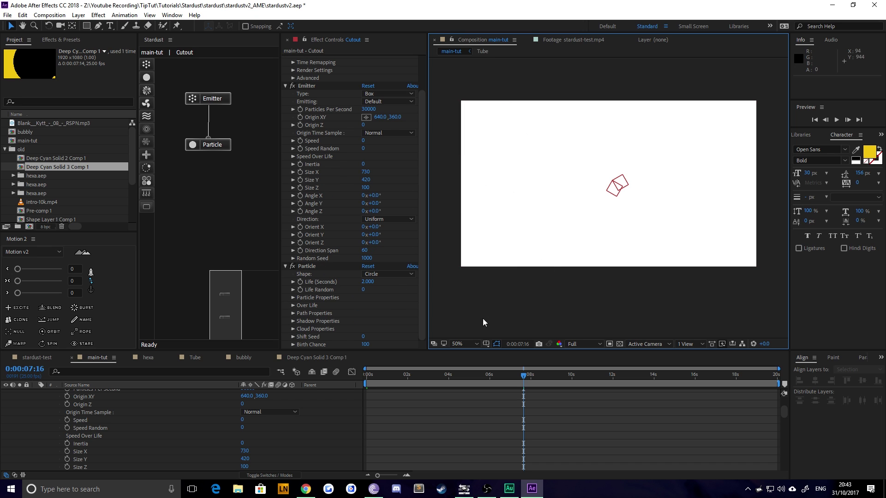
drag(505, 374, 533, 381)
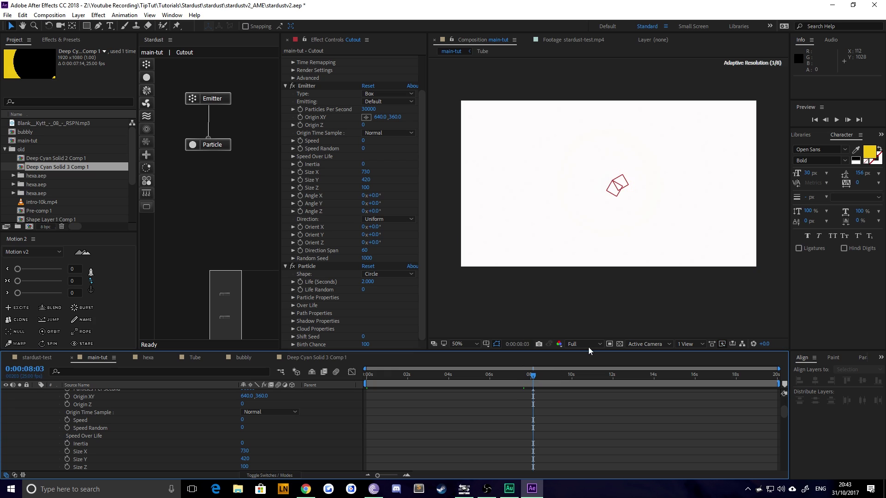
Collapse the Cutout layer's properties, add a Field node to its Stardust graph and connect it beneath the Particle node.
scroll(402, 415, up, 3)
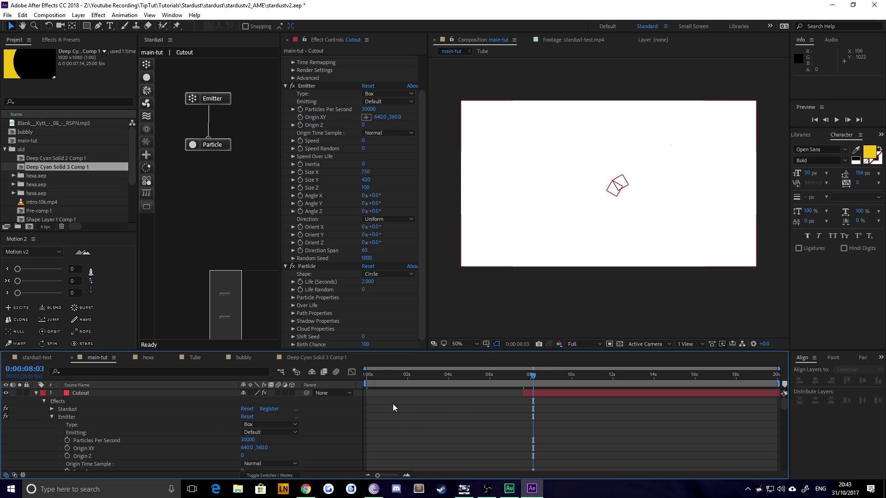
click(79, 393)
key(e)
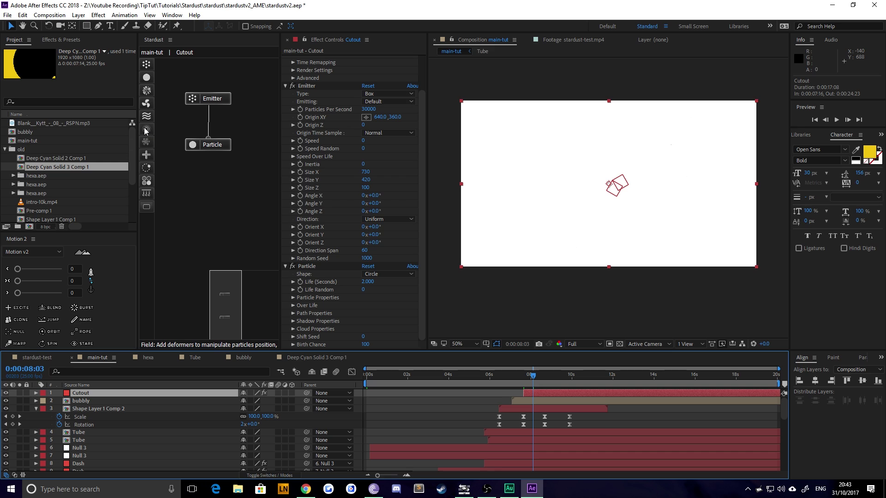
drag(145, 131, 191, 188)
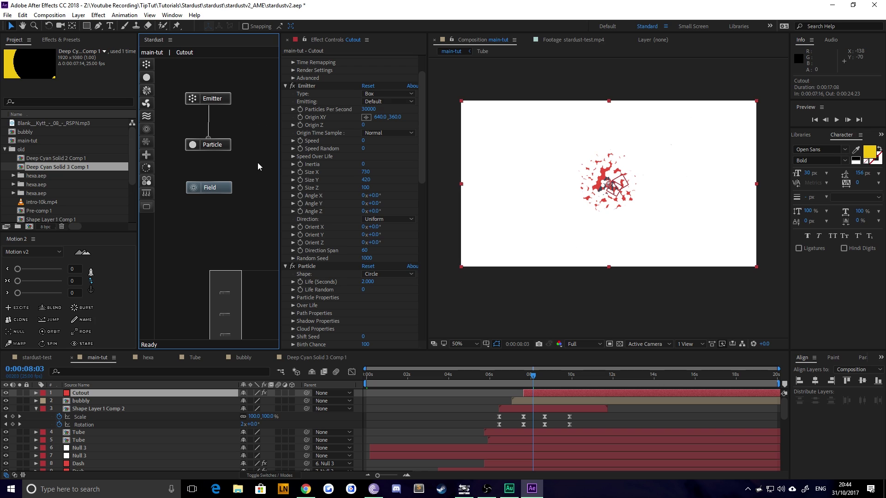
mouse_move(210, 184)
drag(208, 181, 216, 145)
Set the Field's Size and Size Y to 500 and reduce its Feather to 0.
mouse_move(213, 95)
scroll(410, 166, down, 5)
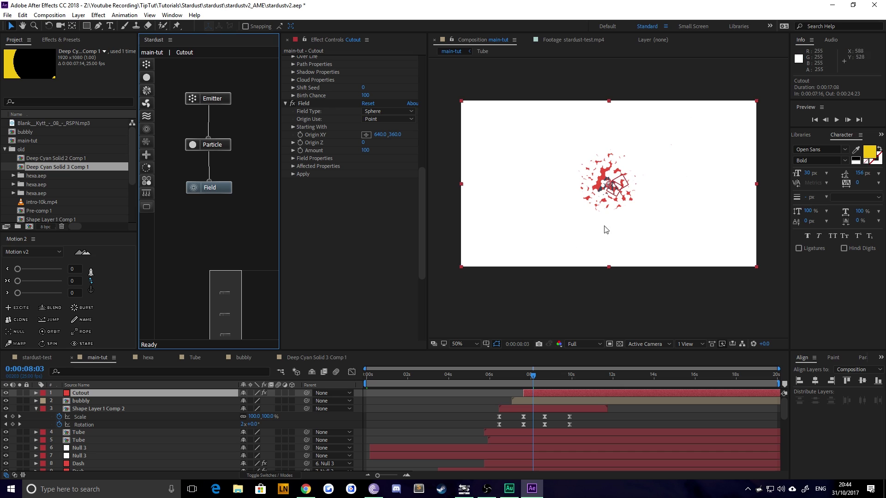
click(293, 158)
click(368, 166)
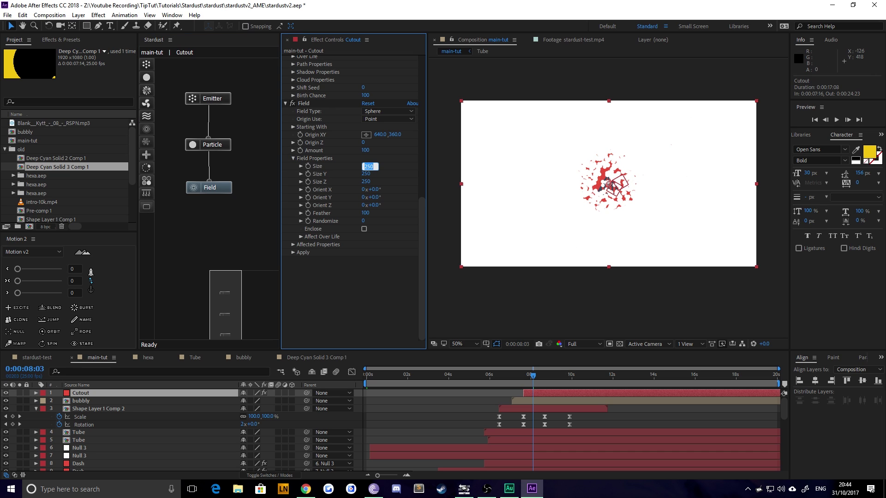
text(500)
key(Tab)
text(500)
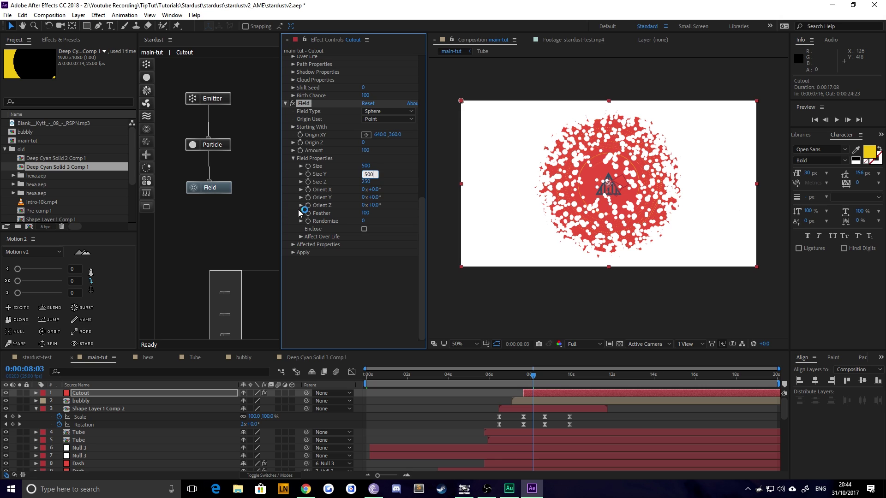
key(Return)
drag(364, 213, 303, 215)
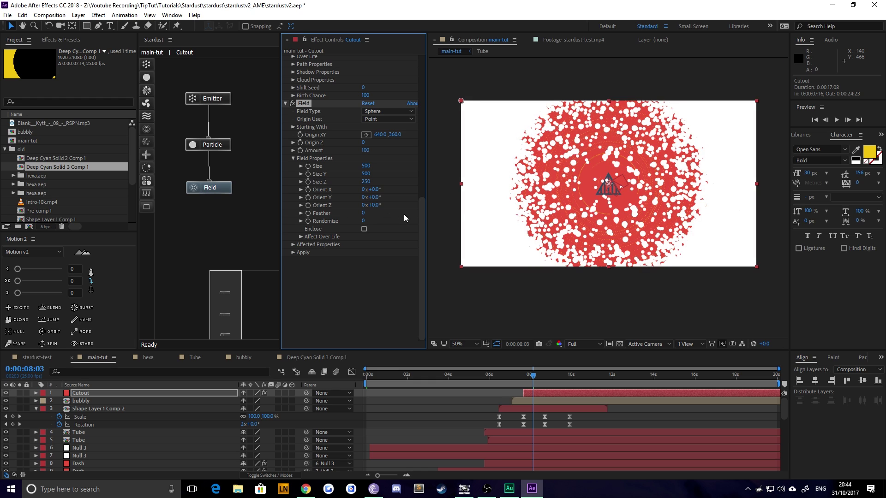
Reduce the Field's Size and Size Y to 300 each.
click(366, 166)
text(300)
key(Tab)
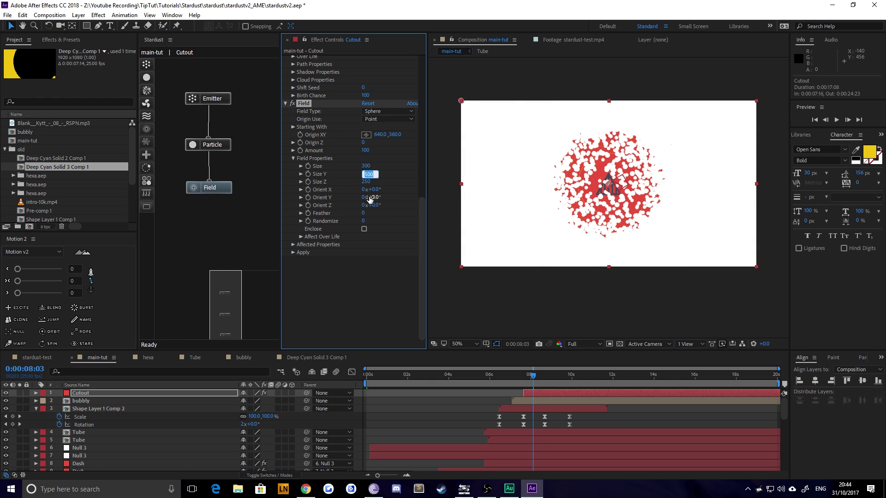
text(300)
key(Return)
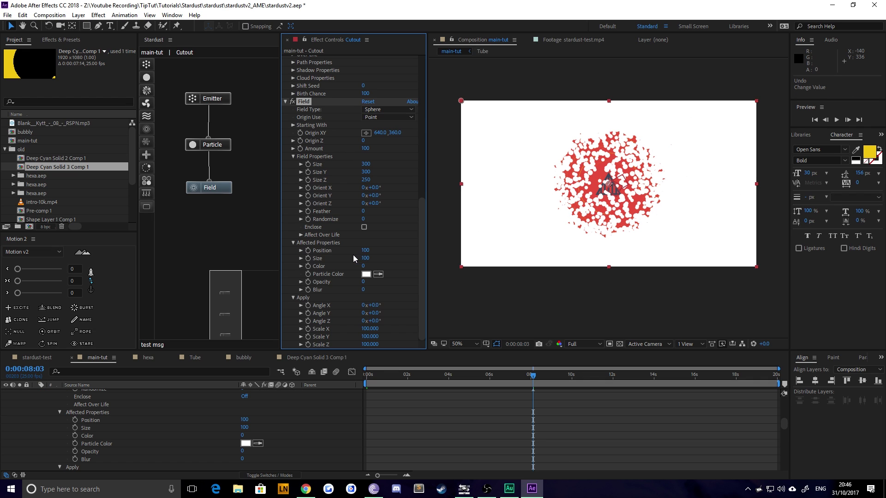
Raise the Field's affected Position to 1000 to push the particles out of the circle.
scroll(320, 245, up, 1)
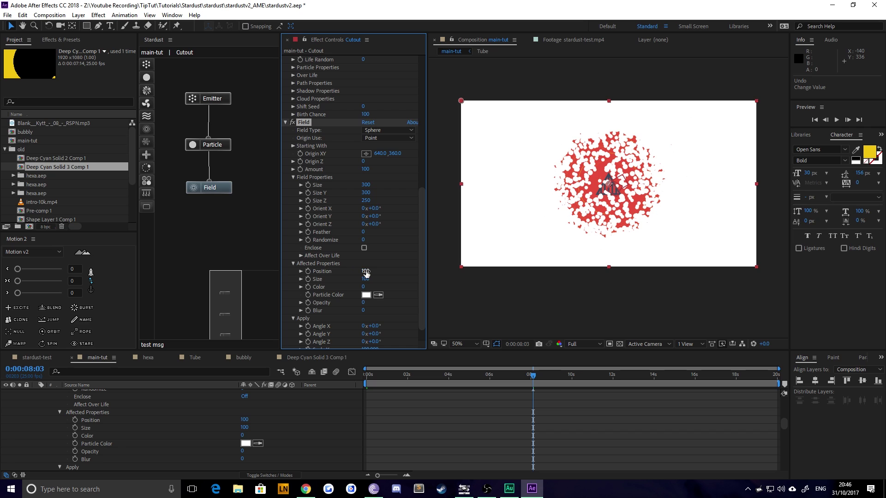
drag(364, 272, 428, 285)
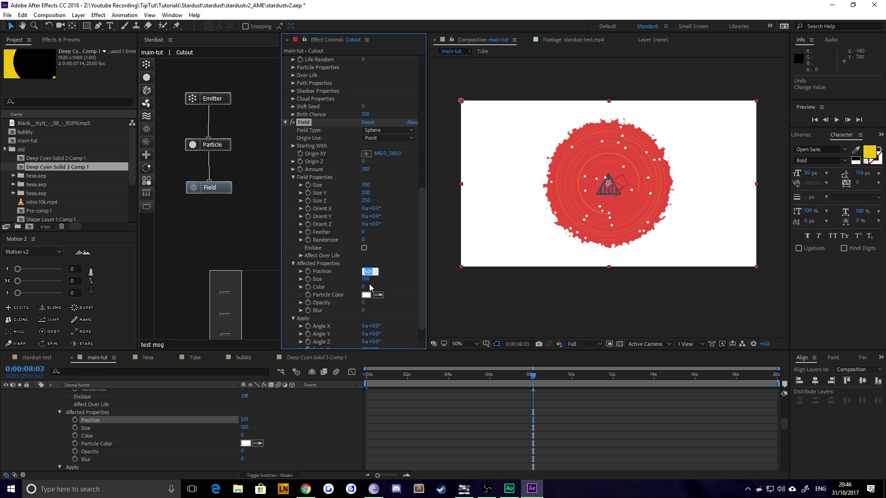
text(1000)
key(Return)
click(366, 272)
text(200)
key(Escape)
Set the Field's affected Size to 0.
scroll(392, 255, down, 1)
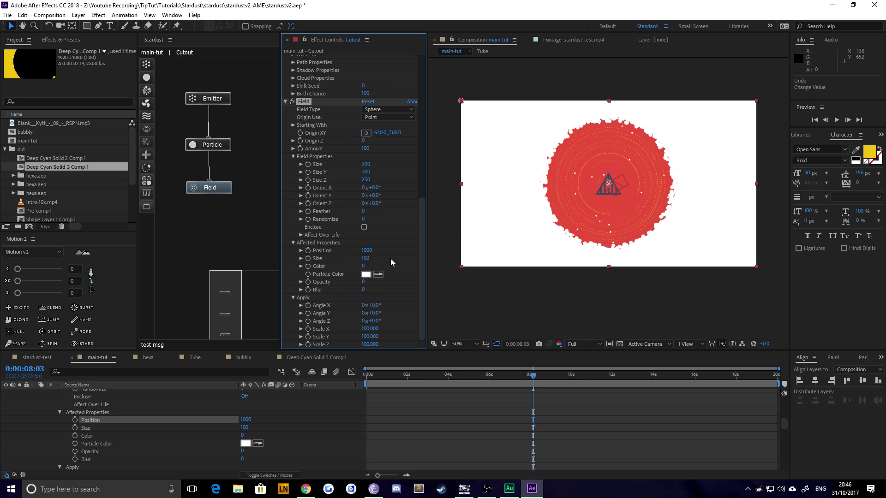
click(365, 259)
text(0)
key(Return)
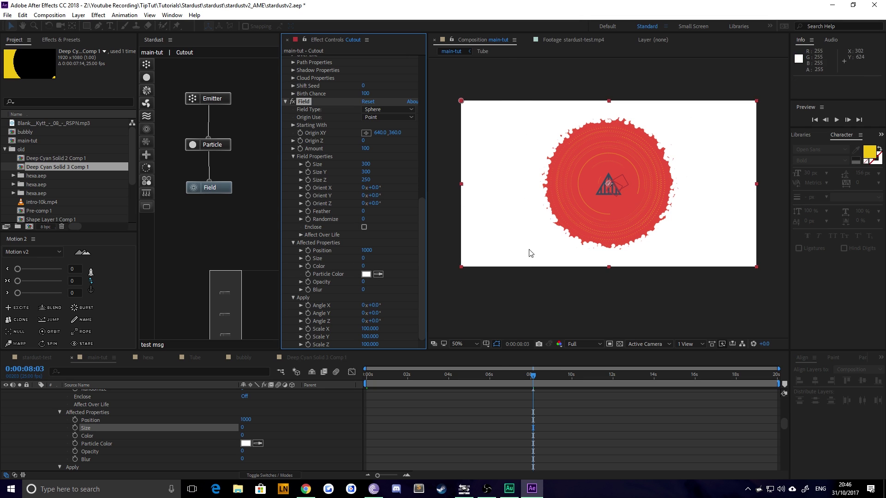
Collapse the Cutout layer's properties and go to the Shape Layer 1 Comp 2 scale keyframe at 0:00:07:16.
scroll(317, 430, up, 4)
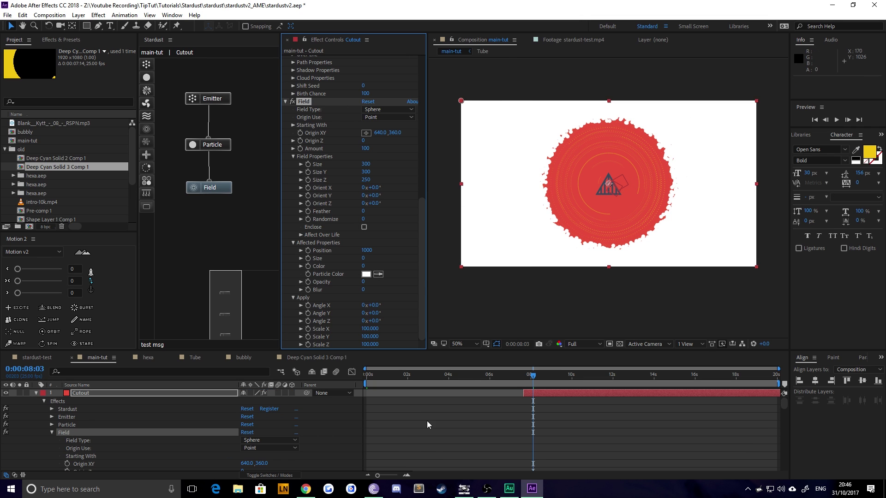
scroll(512, 420, up, 10)
click(145, 395)
key(e)
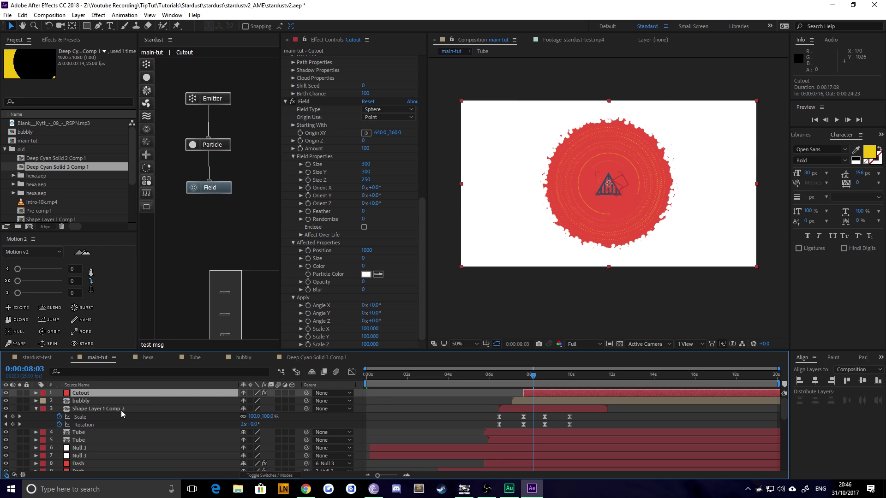
click(6, 416)
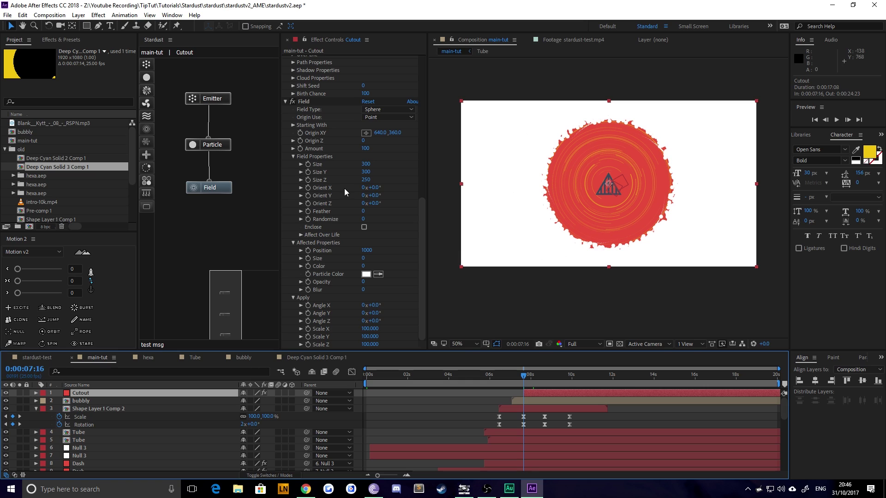
Keyframe the Field's Size, Size Y, affected Position, affected Size and Origin XY at 0:00:07:16 and reveal the Cutout layer's keyframes.
click(308, 164)
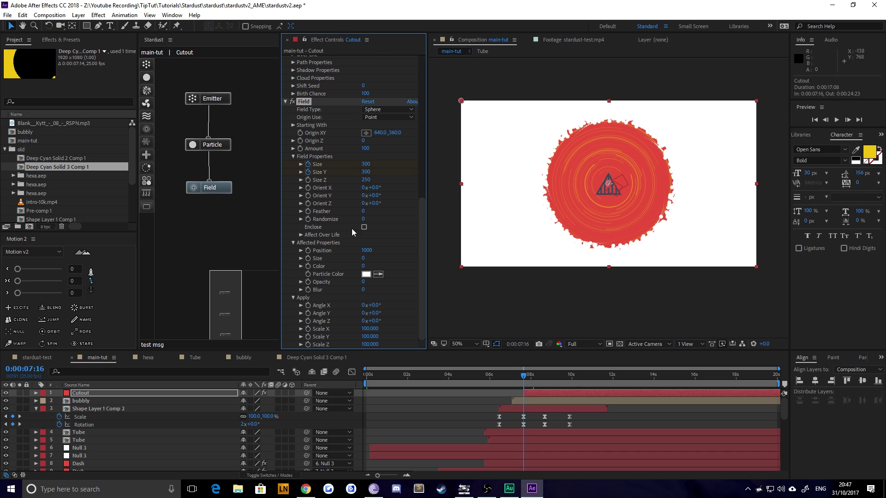
click(307, 250)
click(308, 259)
scroll(318, 268, up, 6)
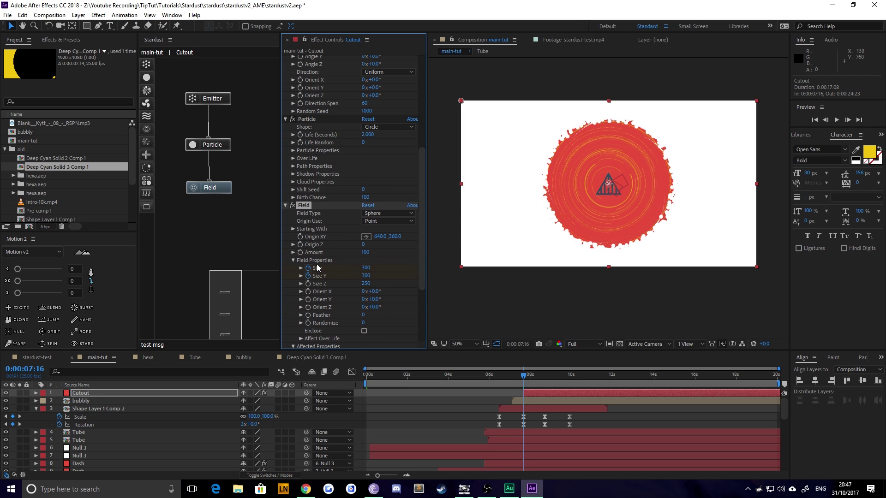
scroll(319, 268, up, 3)
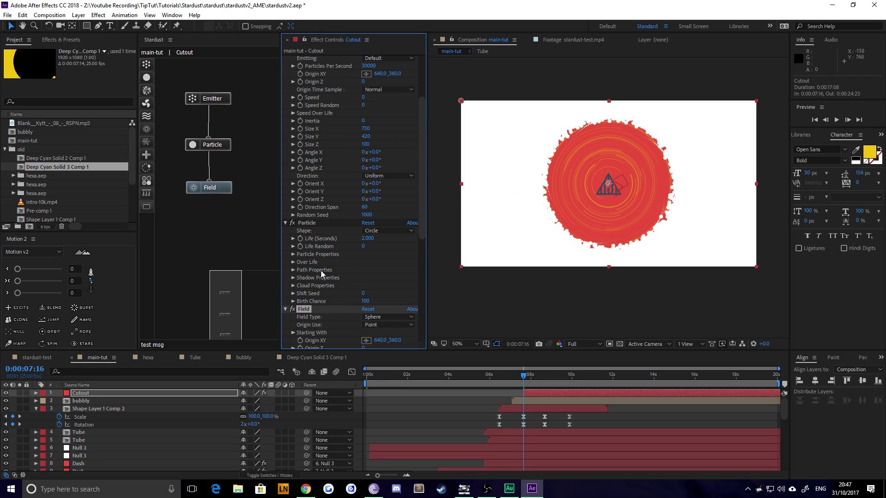
scroll(320, 270, down, 8)
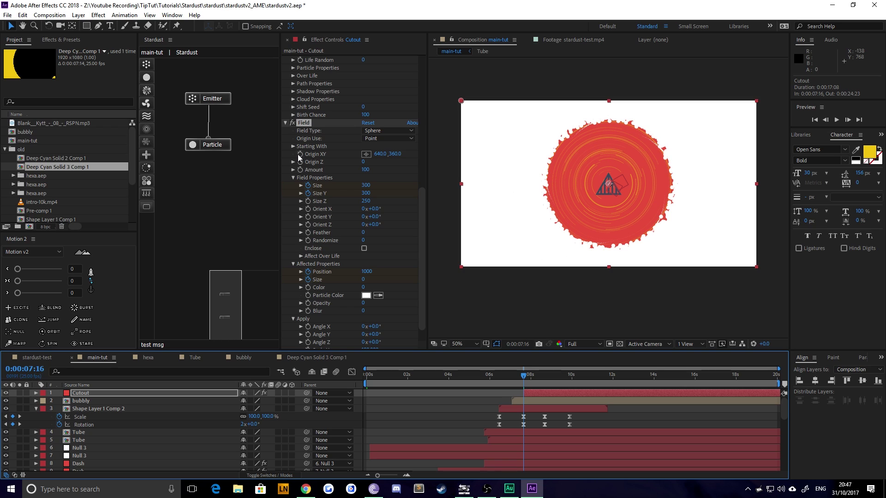
click(298, 154)
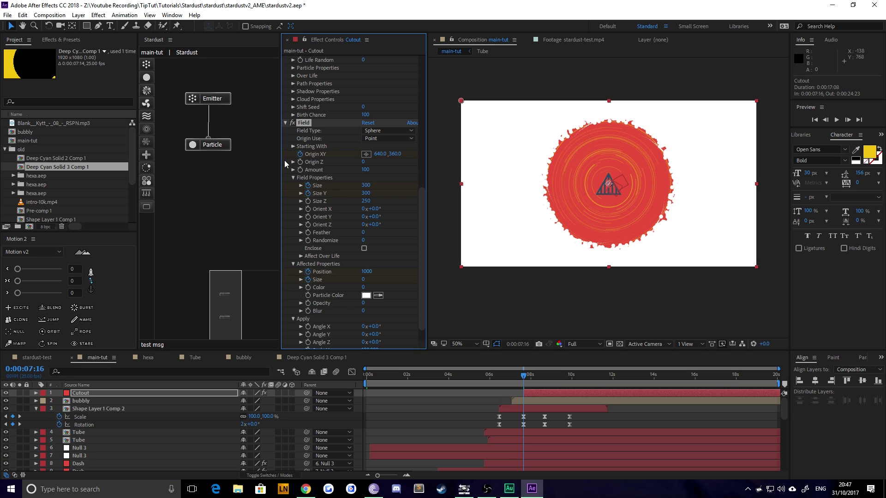
key(u)
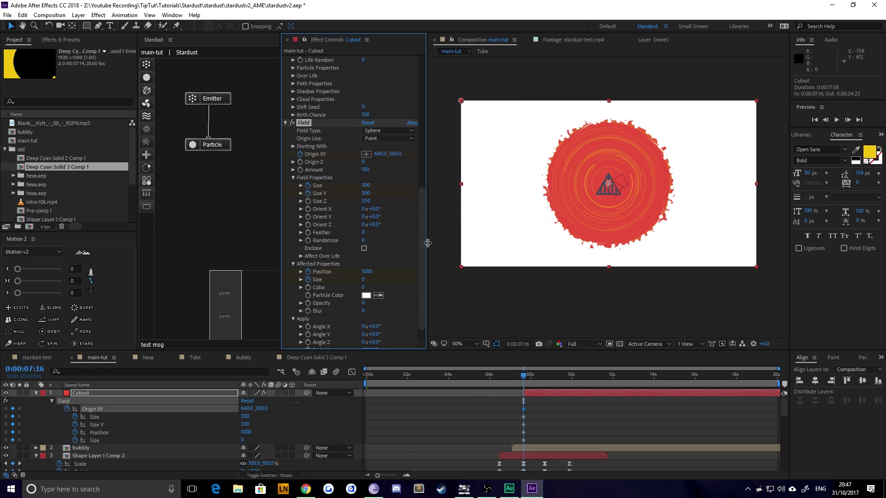
Change the Field's affected Particle Color from white to yellow.
click(366, 295)
click(276, 94)
click(355, 90)
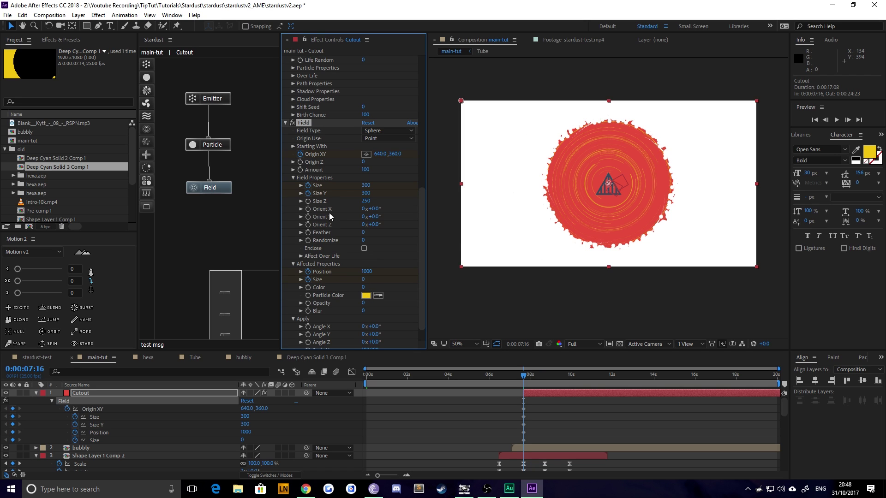
Set the Particle node's solid Color to the same yellow as the Field's Particle Color.
click(211, 145)
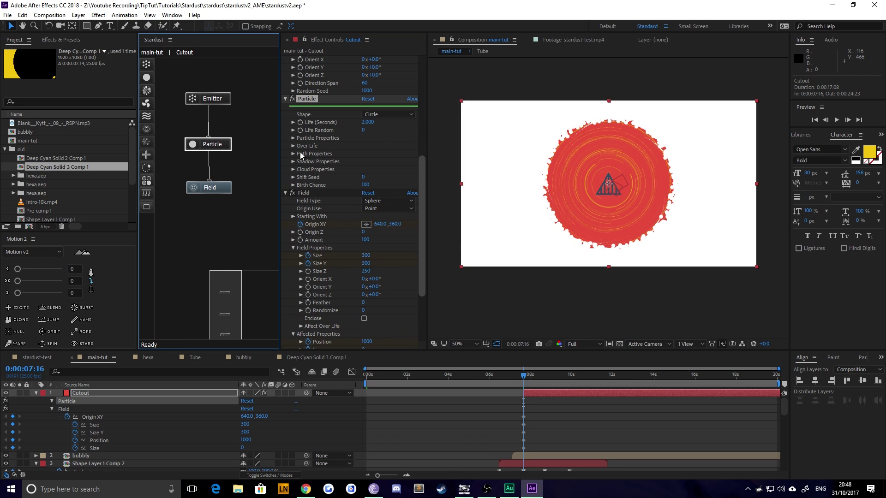
click(293, 137)
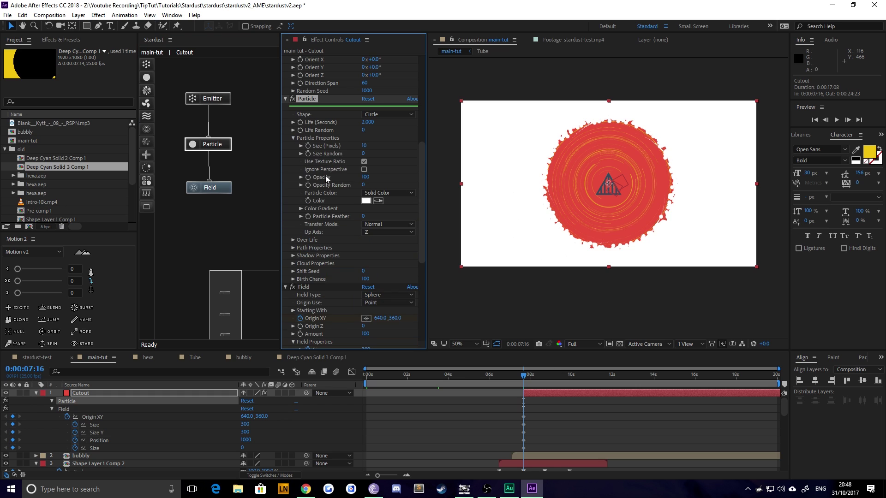
click(365, 202)
key(ctrl+v)
click(351, 91)
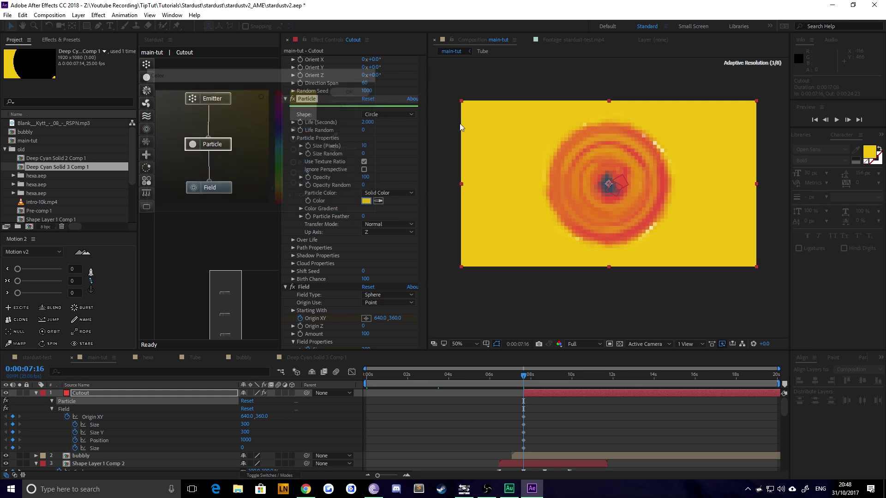
click(530, 303)
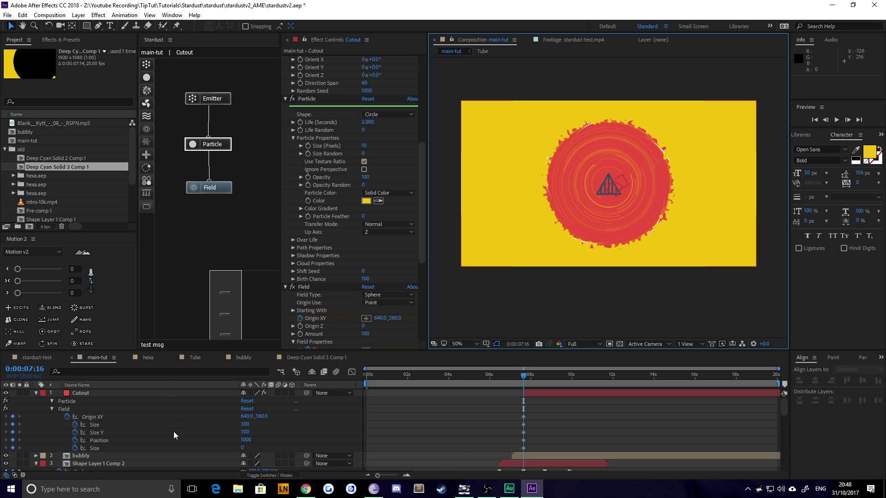
Set the Field's Size and Size Y keyframes at 0:00:07:16 to 600.
click(246, 424)
text(60)
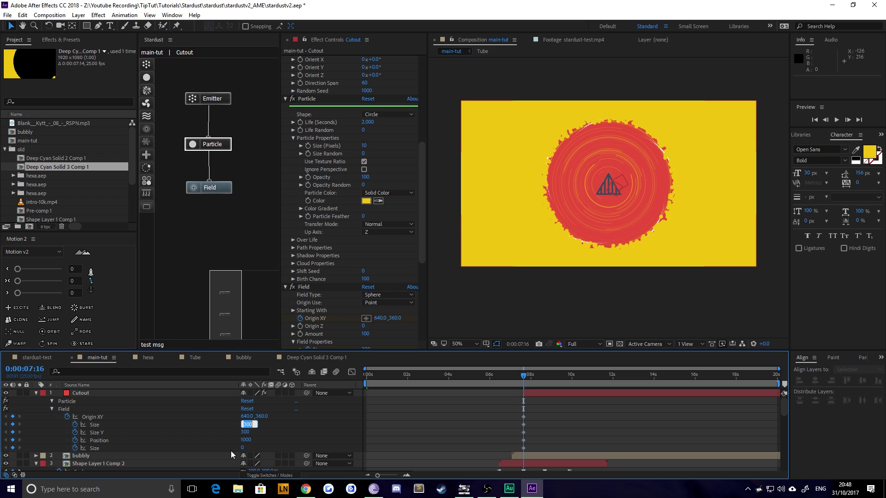
text(0)
key(Tab)
text(600)
key(Return)
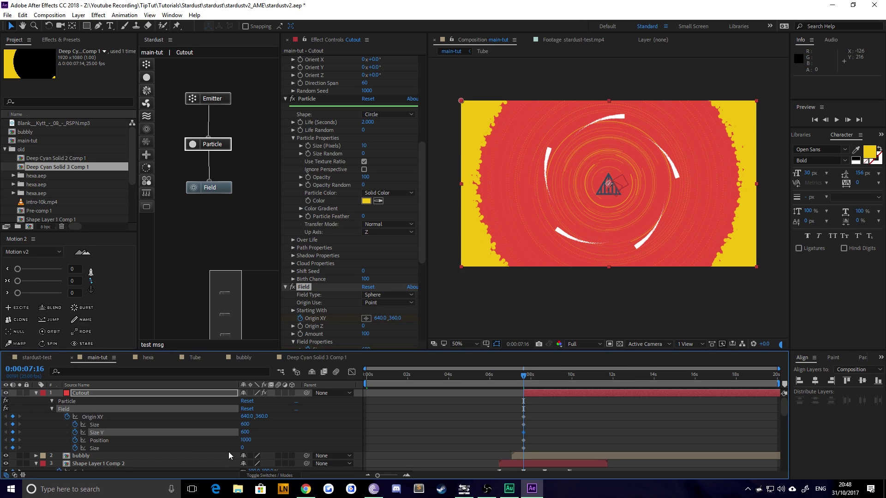
Raise the Field's Size and Size Y to 700 to widen the opening.
click(245, 424)
text(700)
key(Tab)
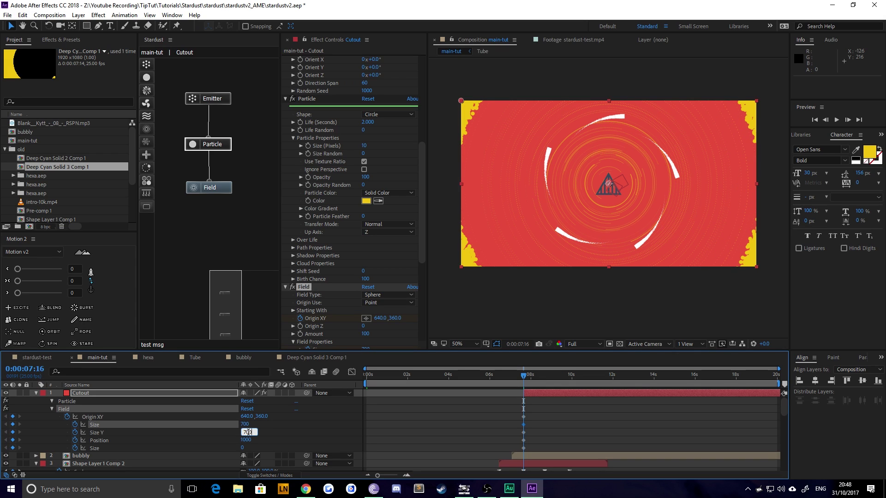
text(700)
Raise the Field's Size and Size Y to 750 to push the yellow further into the corners.
click(244, 424)
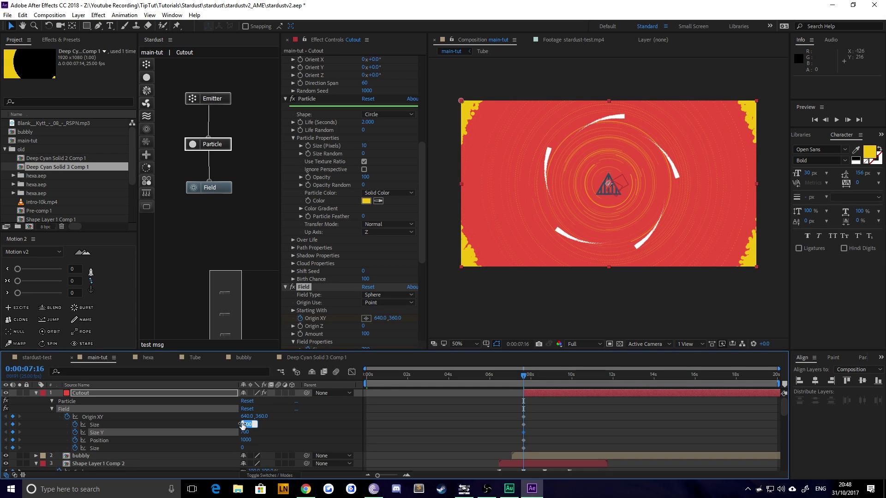
text(750)
click(243, 433)
text(750)
key(Return)
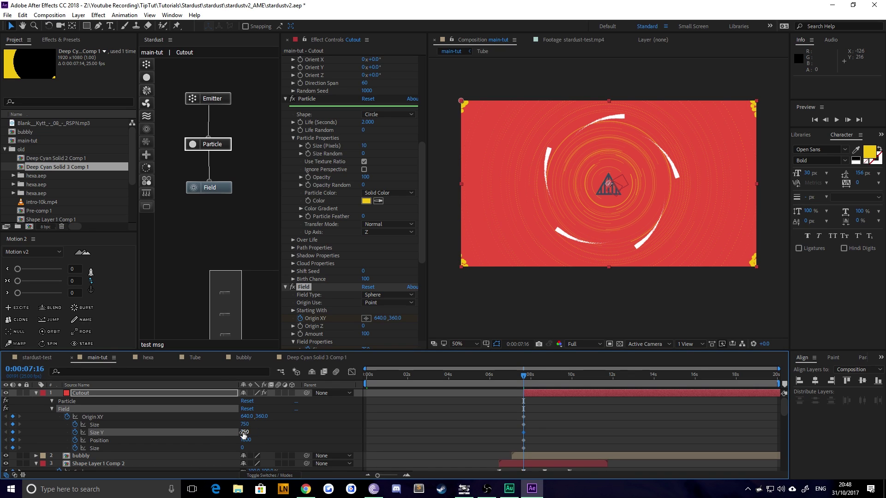
Set the Field's Size and Size Y to 800 at 0:00:07:16 to clear the yellow particles from the frame.
click(242, 424)
text(800)
click(243, 433)
text(80)
key(Return)
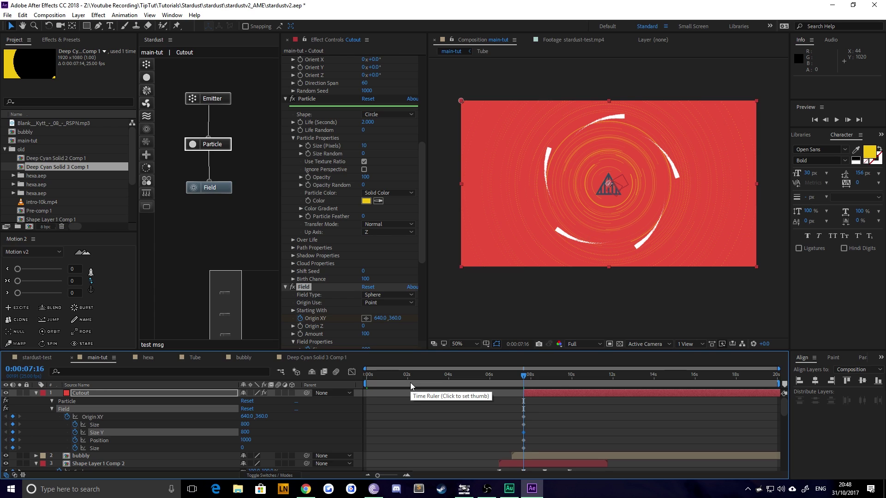
Preview the animation against the audio waveform, go to 0:00:09:05 and bring the Cutout layer's keyframes back into view.
scroll(498, 416, down, 10)
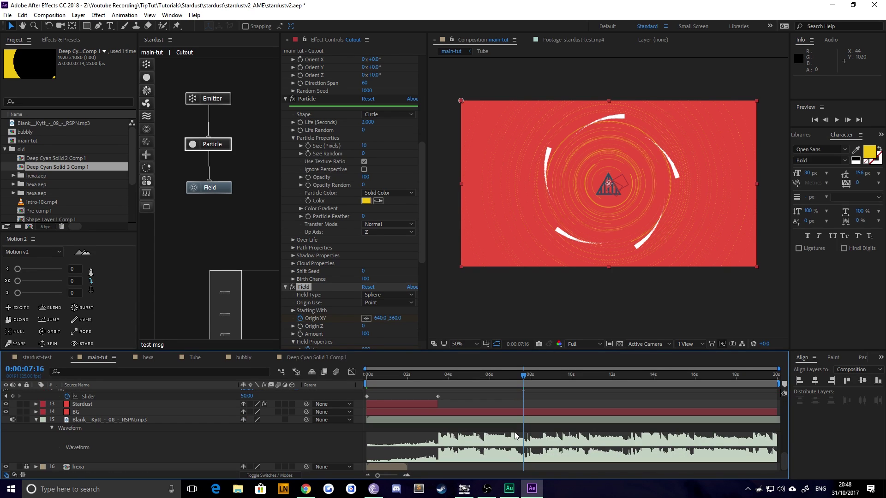
key(space)
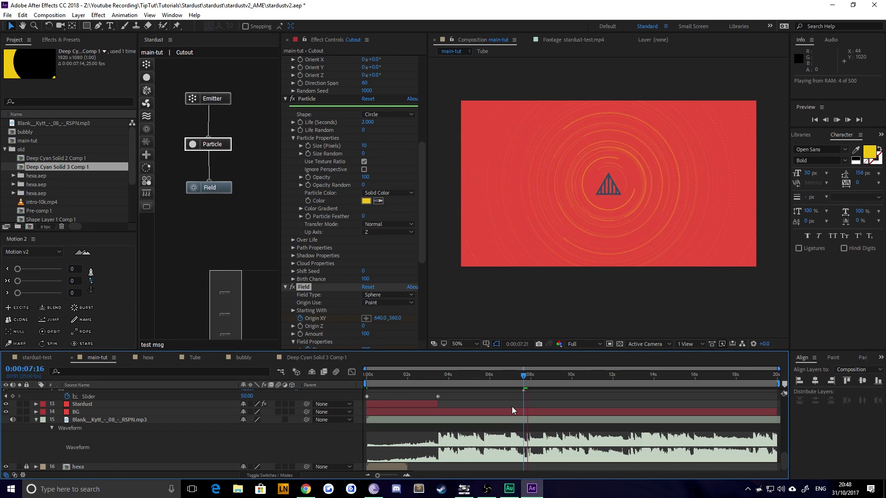
click(543, 377)
drag(543, 377, 554, 379)
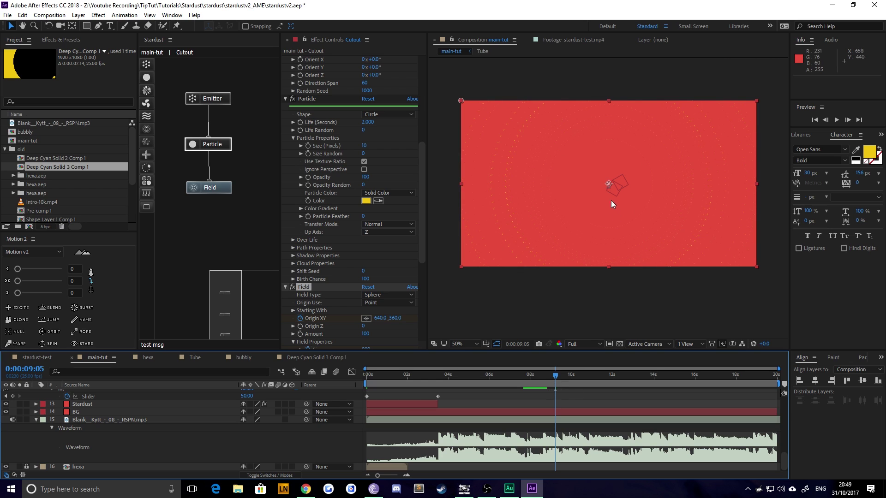
scroll(527, 427, up, 10)
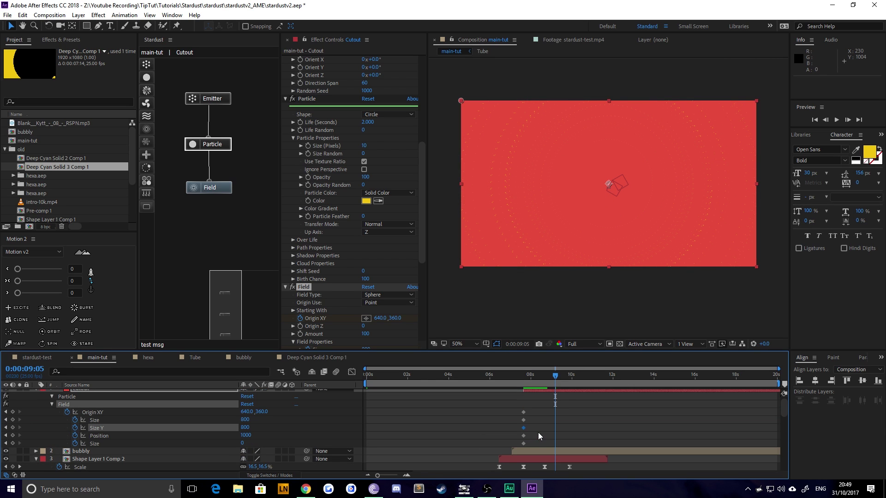
key(u)
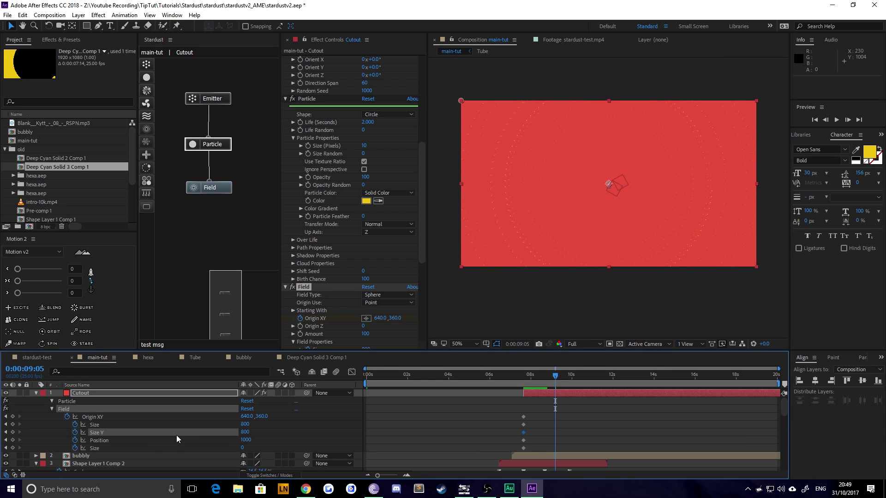
Keyframe the Field's Size and Size Y at 250 at 0:00:09:05.
click(244, 425)
text(250)
key(Tab)
text(250)
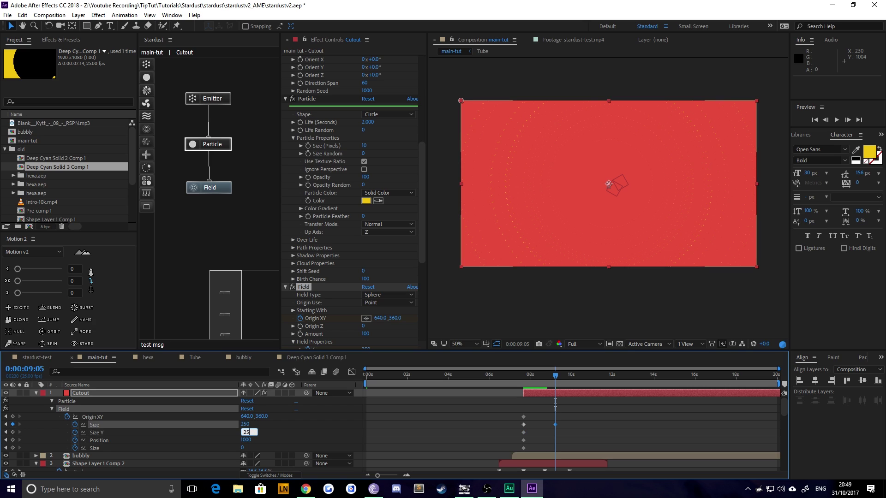
key(Return)
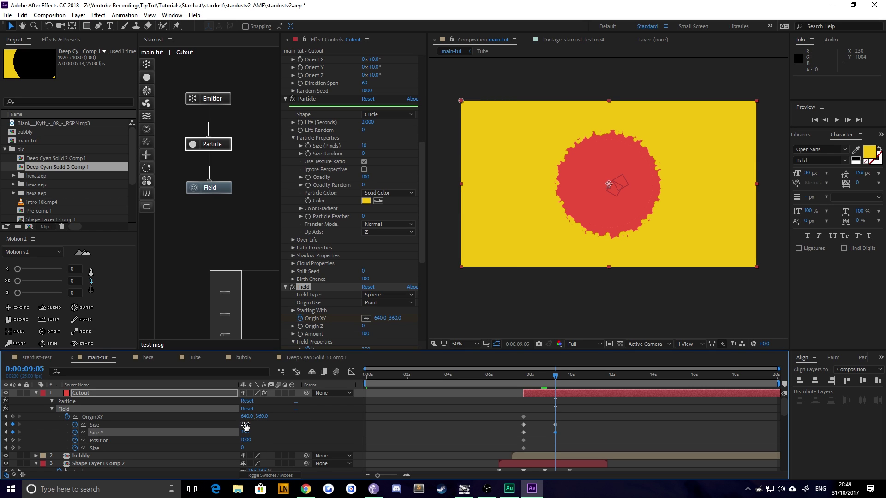
Set the Field's Size and Size Y at 0:00:09:05 to 150 so the circle closes in.
click(245, 425)
text(150)
key(Tab)
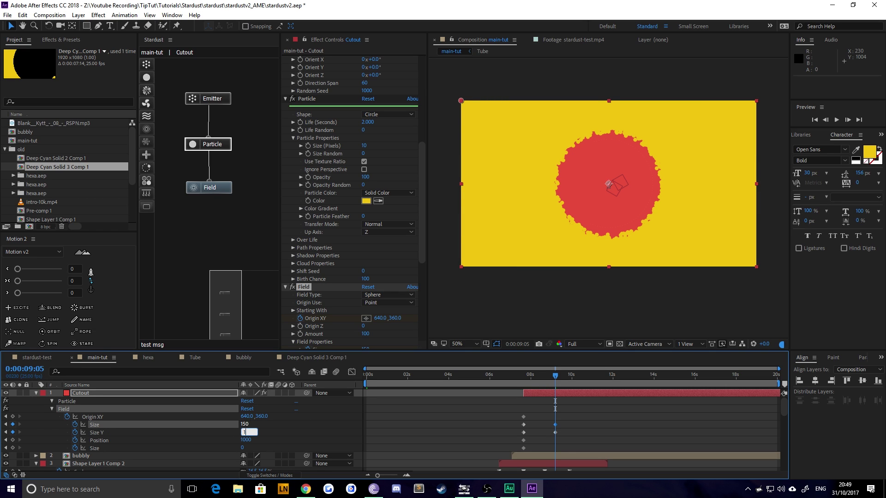
text(150)
key(Return)
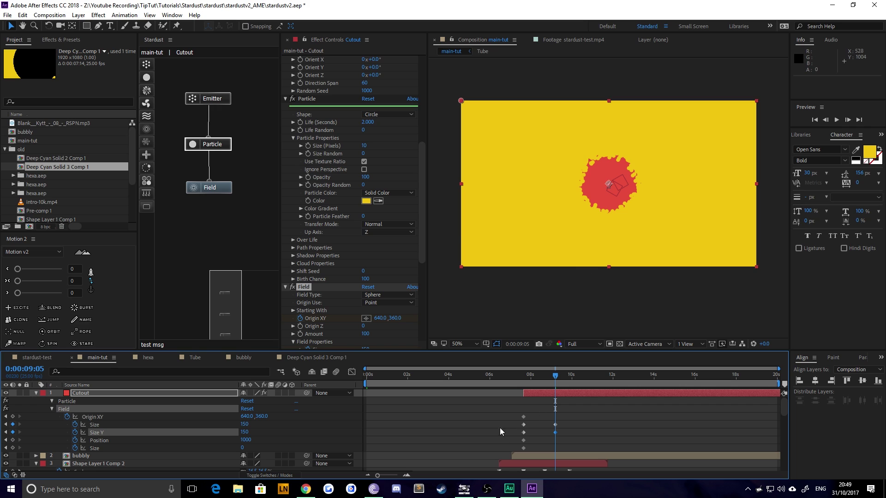
Scrub through the closing yellow cutout and play it back from 0:00:08:11 to check its motion.
click(306, 99)
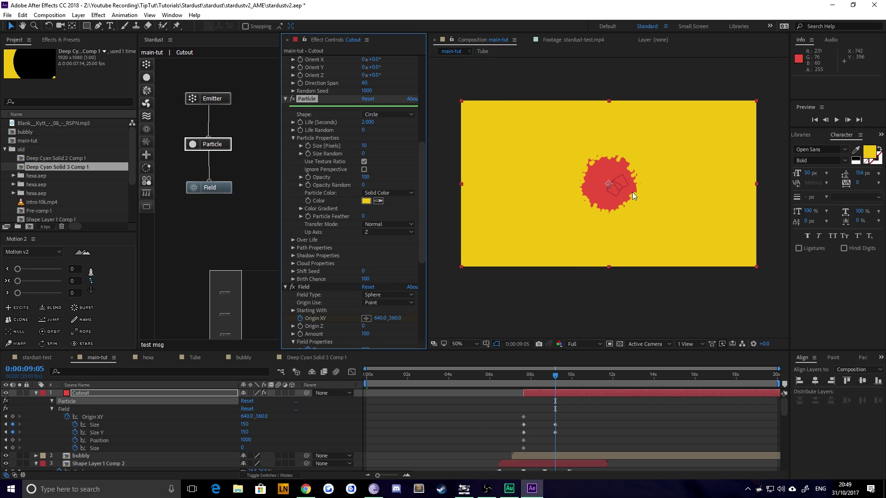
scroll(607, 196, up, 2)
key(space)
scroll(607, 196, down, 2)
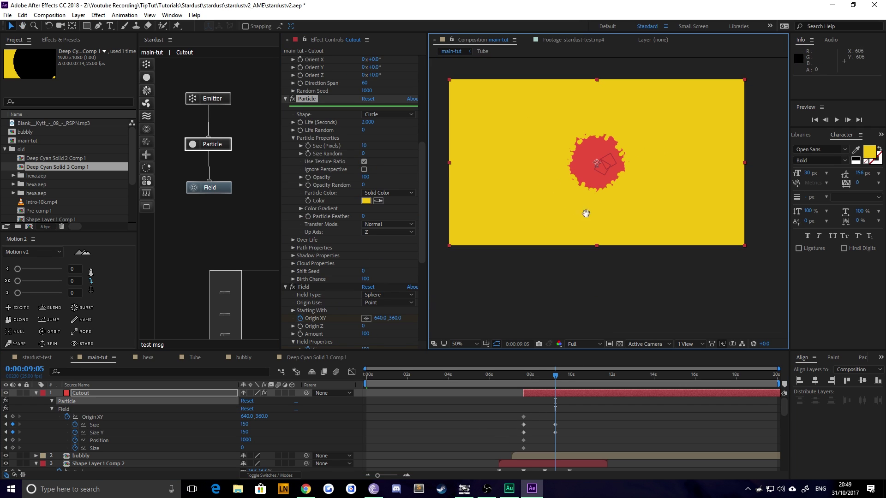
key(v)
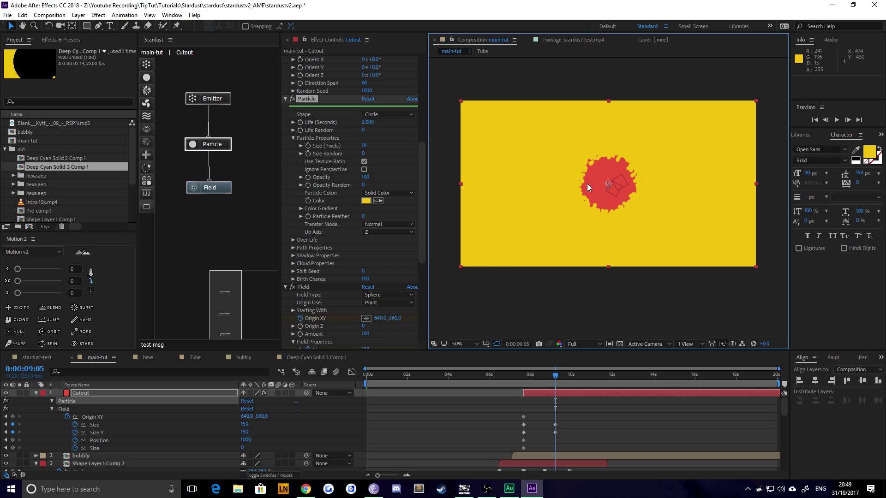
click(526, 375)
drag(527, 379, 540, 376)
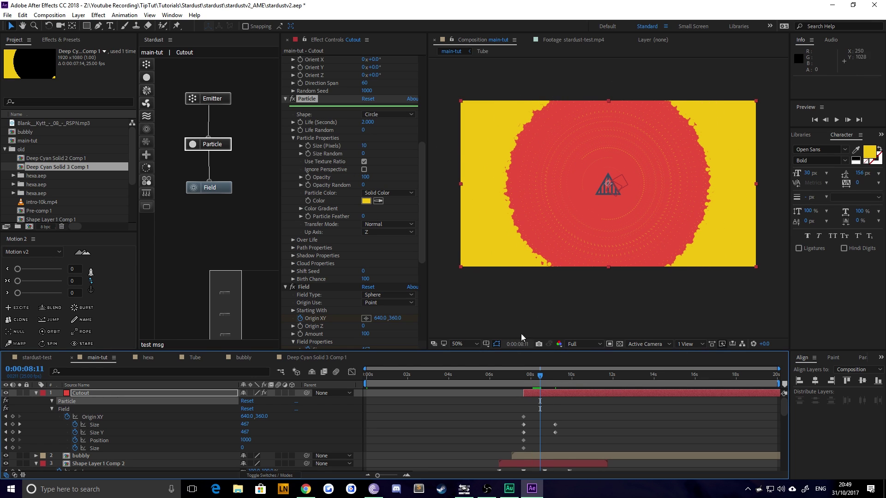
key(space)
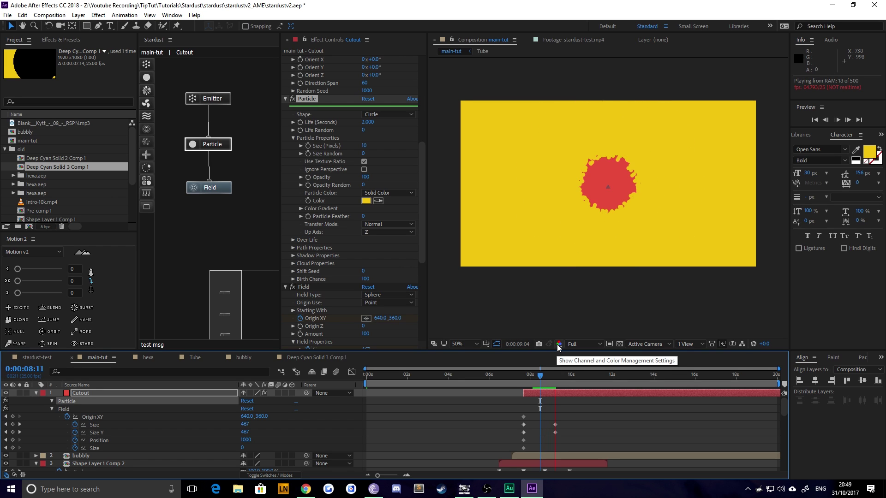
key(space)
Apply Easy Ease to both pairs of Size and Size Y keyframes on the Field.
drag(566, 427, 508, 436)
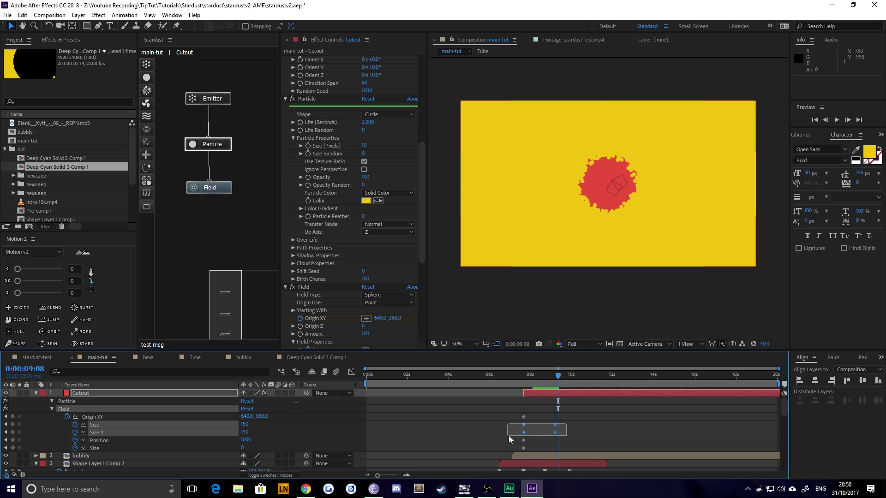
right_click(523, 432)
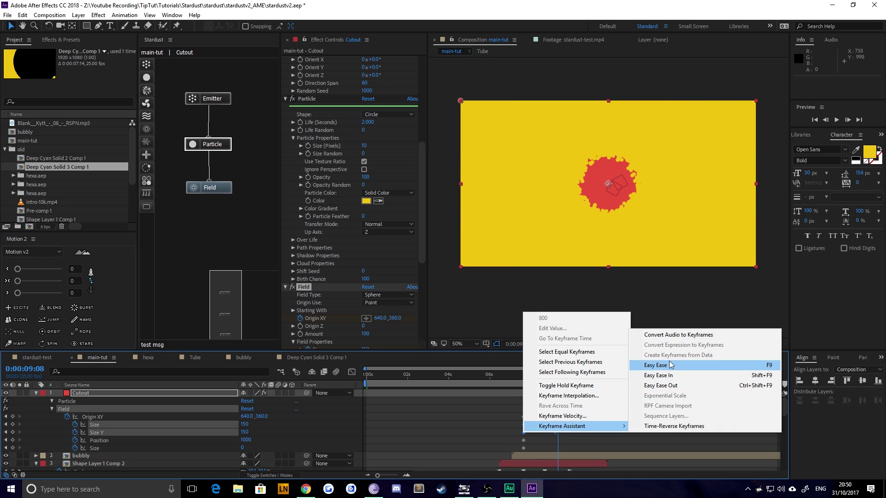
click(652, 364)
Shape the Size and Size Y speed graph into an early peak with a long ease-out and return to 0:00:07:14.
click(351, 372)
drag(498, 390, 525, 398)
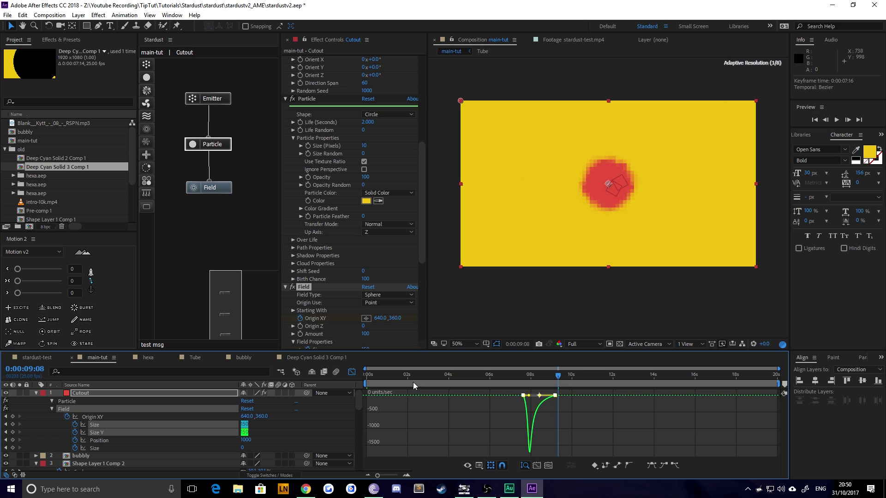
click(352, 372)
click(522, 375)
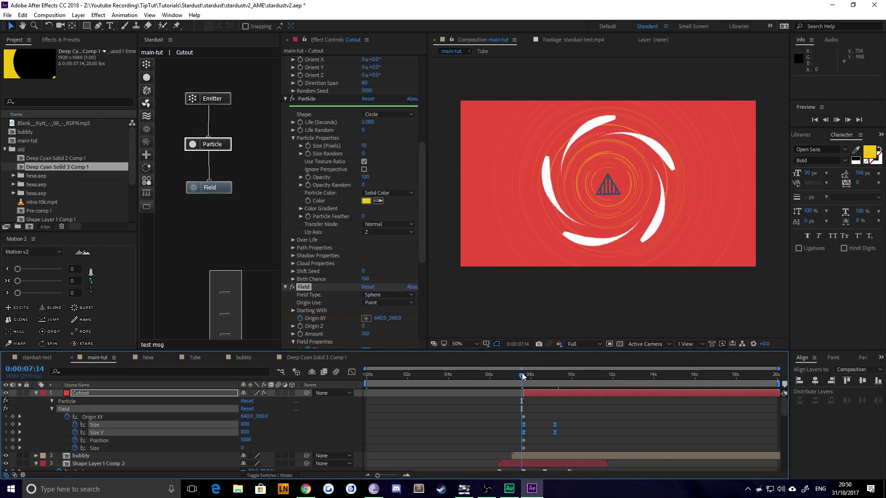
Play back the closing yellow cutout from 0:00:07:14 and again from 0:00:07:17 to check its easing.
key(space)
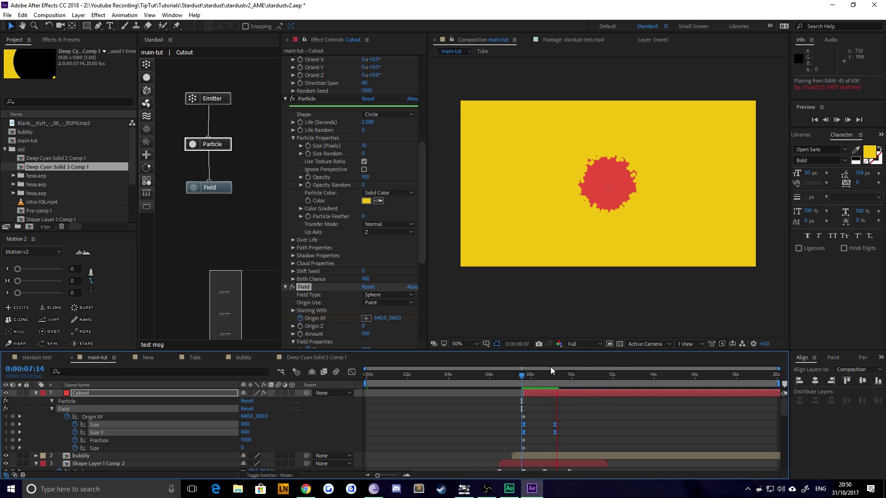
key(space)
click(524, 376)
key(space)
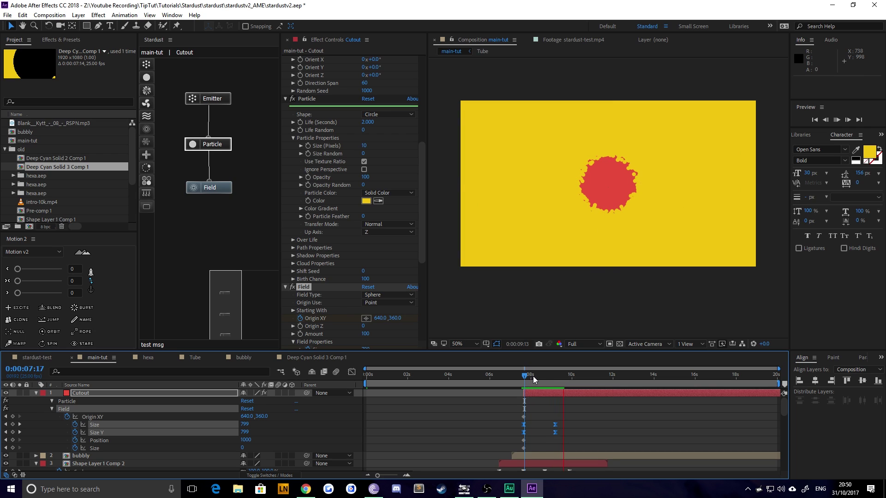
Find the beat at 0:00:09:14 in the audio waveform and add an Origin XY keyframe there on the Cutout's Field.
click(563, 375)
scroll(560, 422, down, 10)
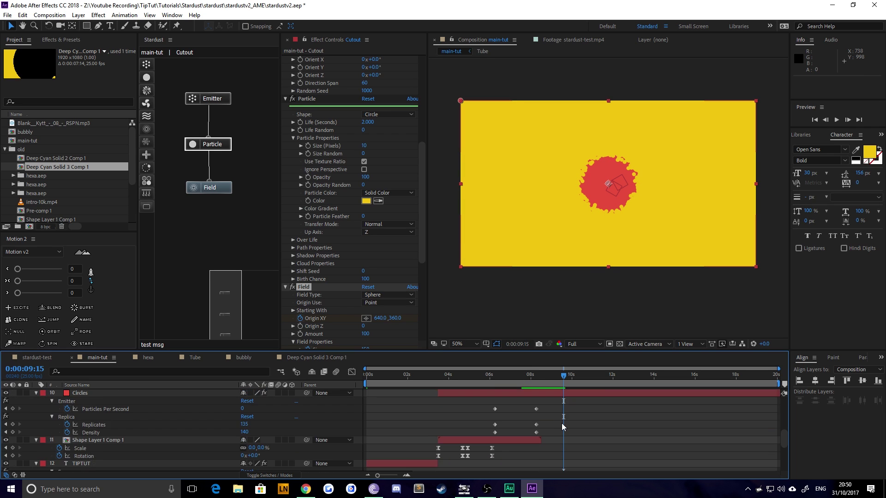
scroll(561, 428, up, 3)
scroll(563, 426, down, 4)
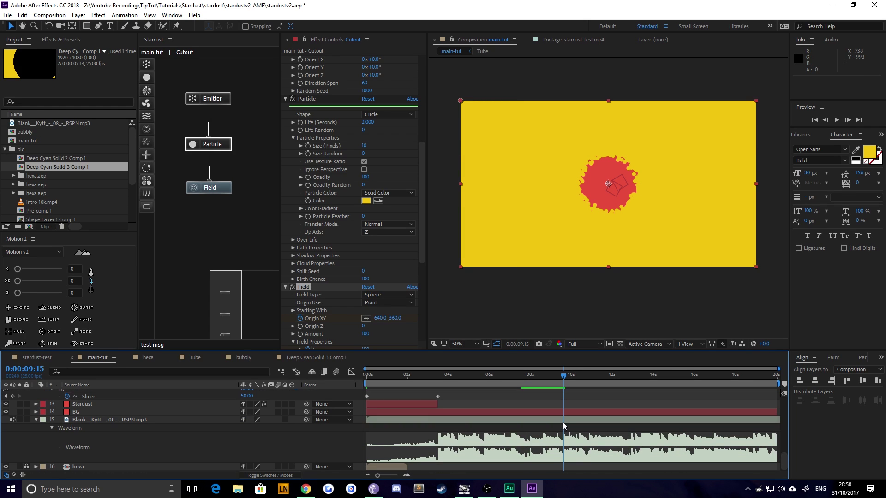
click(564, 375)
scroll(563, 404, up, 10)
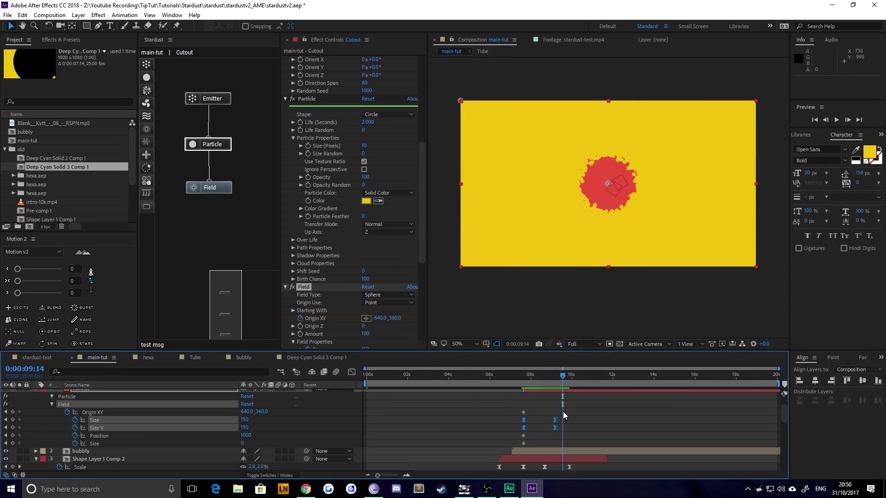
click(524, 416)
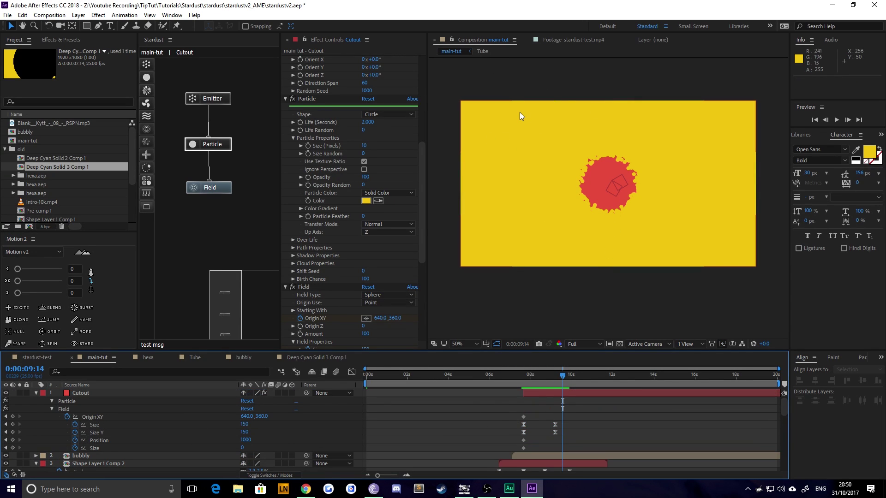
click(12, 417)
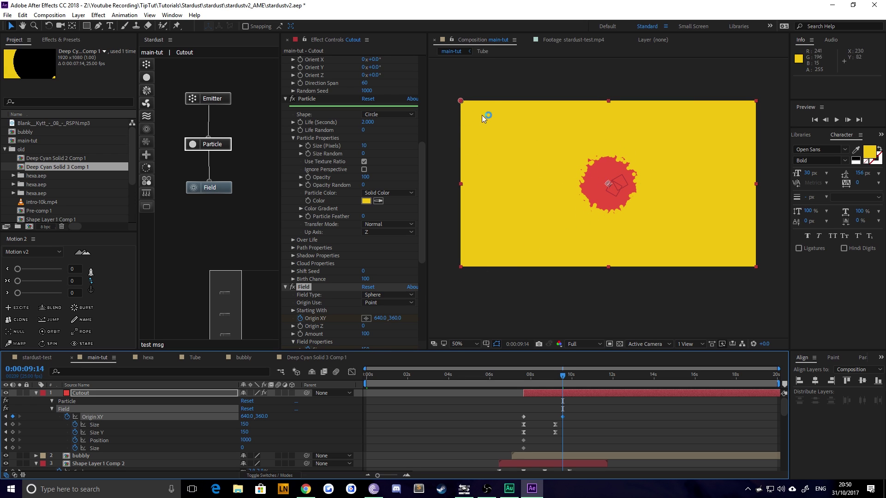
At the 0:00:10:20 beat, move the Field's Origin XY to the composition's upper-left area at 180, 164.
scroll(522, 426, down, 10)
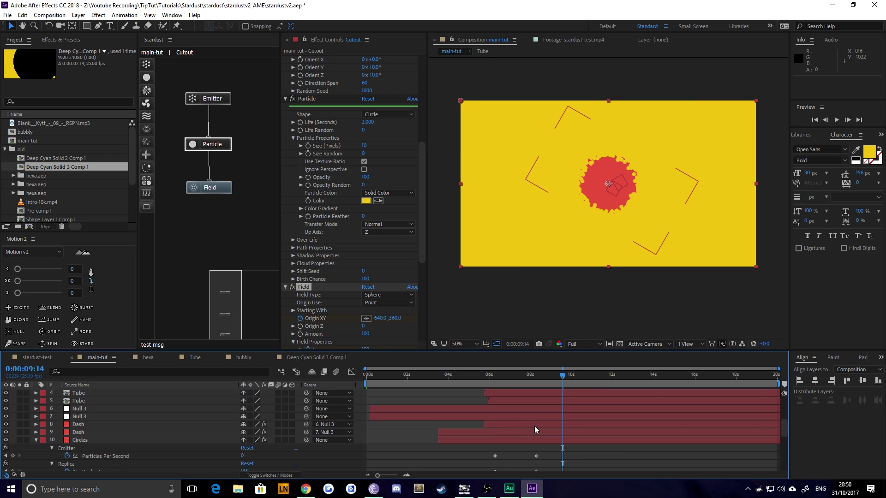
drag(562, 376, 587, 387)
scroll(574, 262, up, 2)
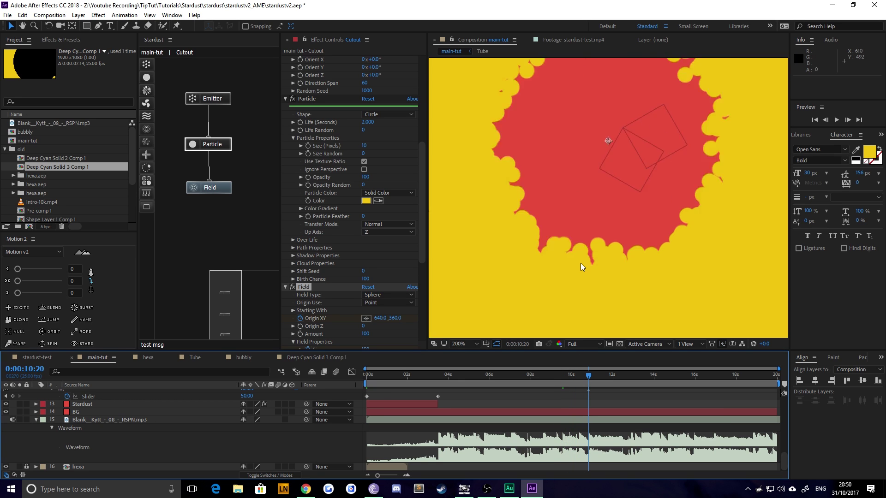
scroll(572, 231, down, 4)
key(v)
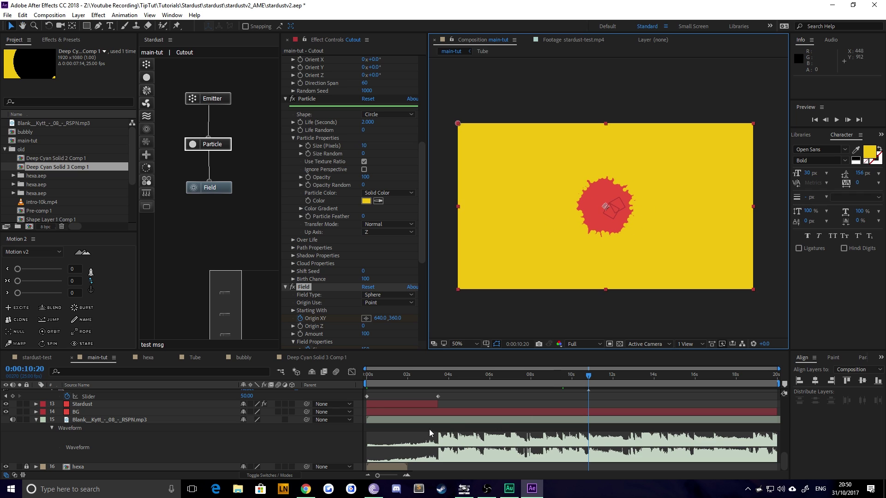
scroll(561, 410, up, 6)
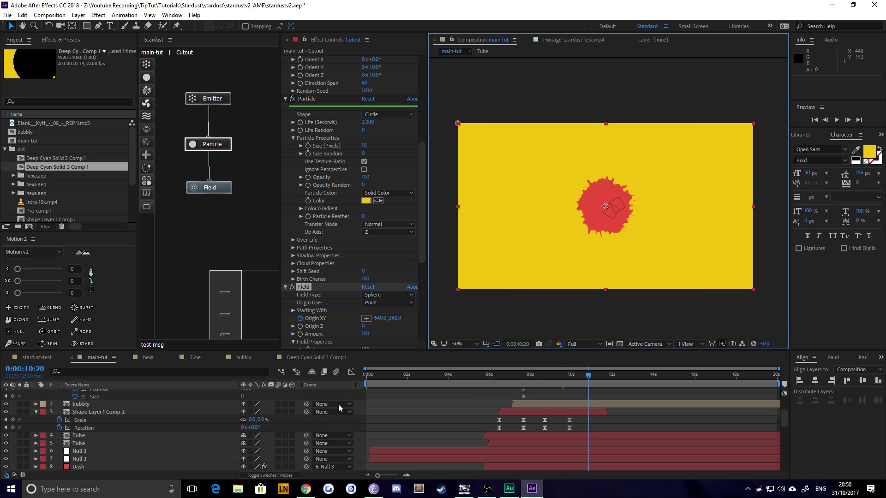
scroll(168, 426, up, 3)
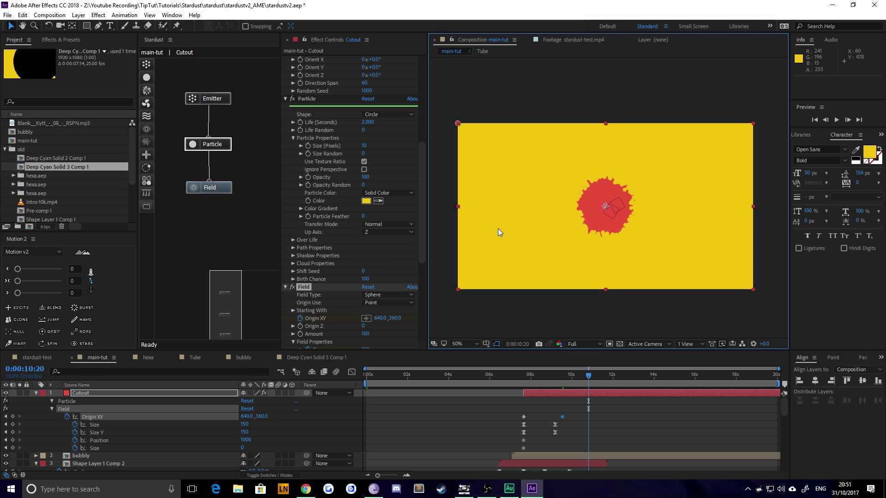
scroll(375, 224, up, 8)
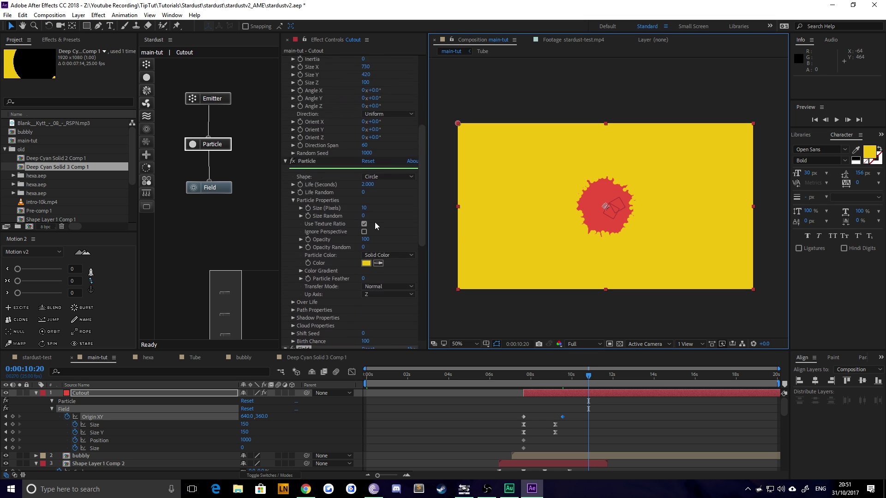
click(215, 145)
click(212, 185)
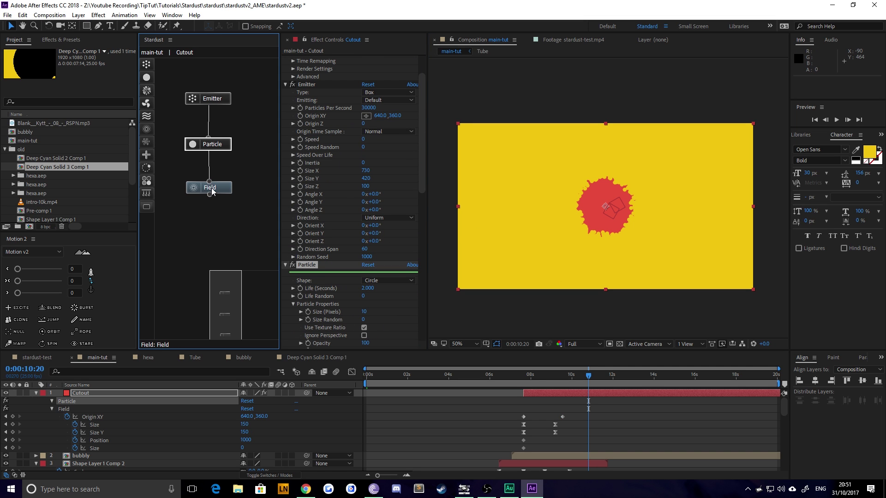
scroll(369, 249, down, 12)
scroll(369, 249, down, 2)
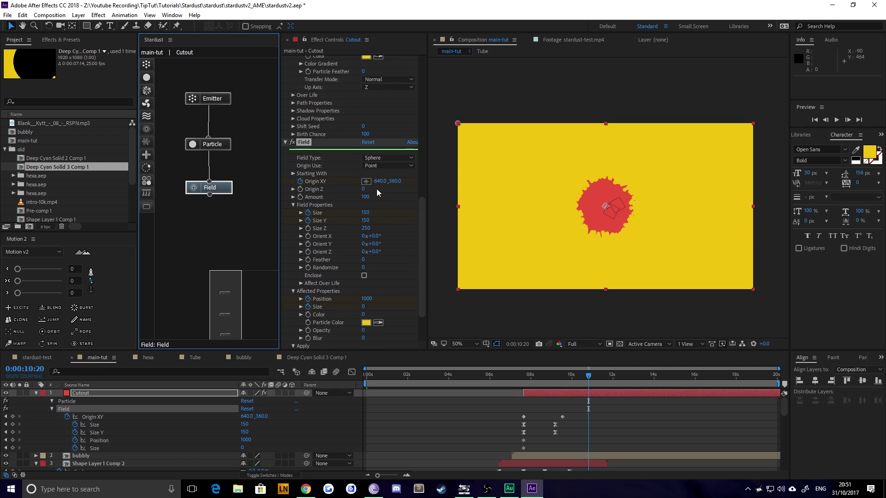
click(365, 181)
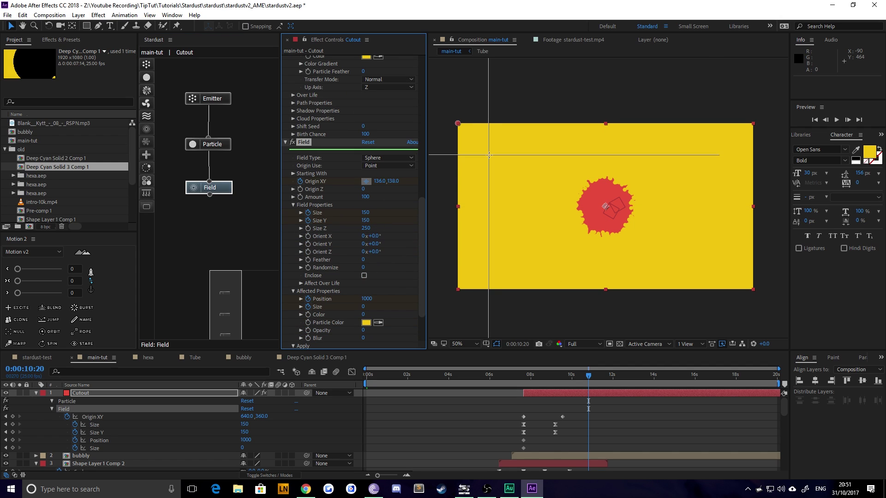
click(492, 156)
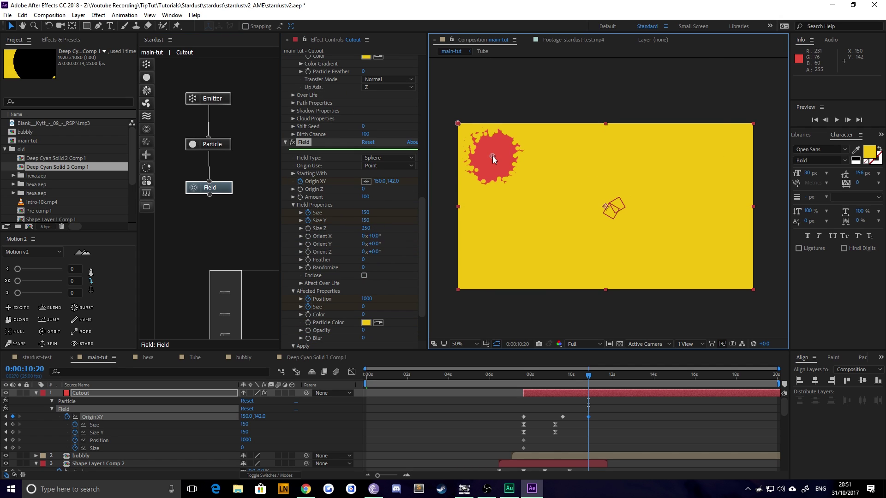
drag(492, 156, 499, 162)
Apply Easy Ease to the last two Origin XY keyframes of the Field.
click(594, 417)
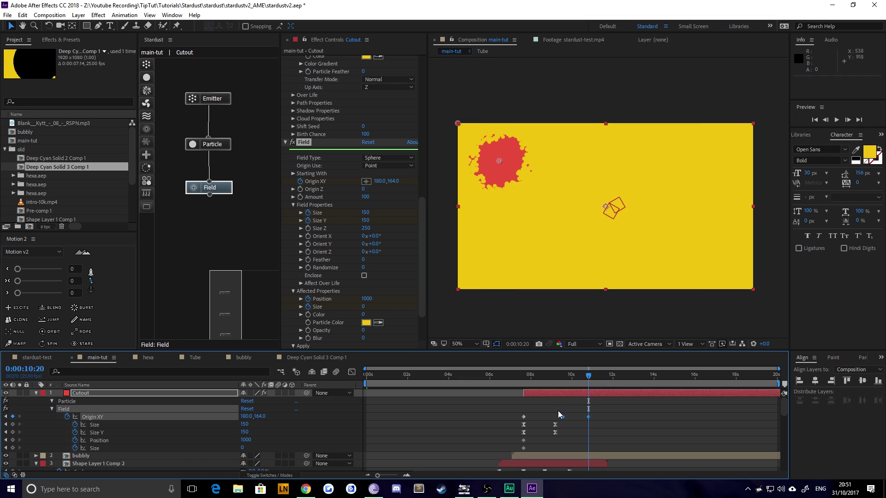
right_click(563, 418)
mouse_move(600, 410)
click(737, 369)
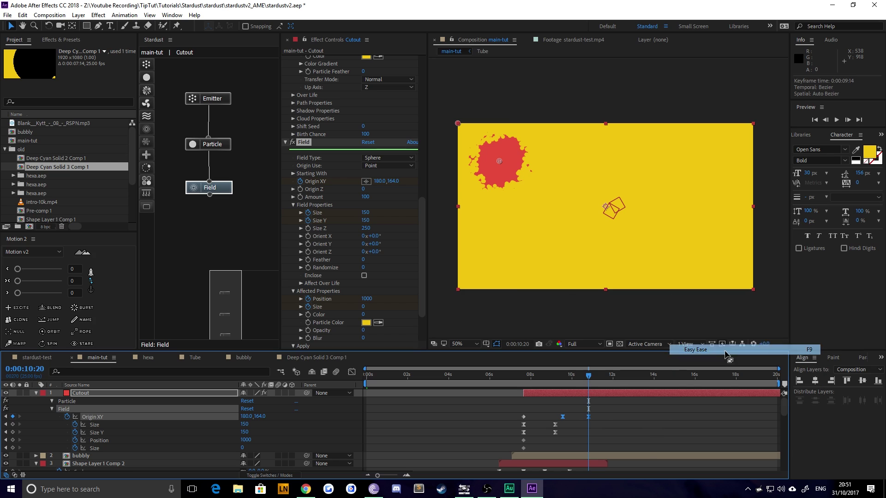
Shape the Origin XY speed graph into a sharp early peak with a long ease-out and scrub to 0:00:10:10.
click(351, 373)
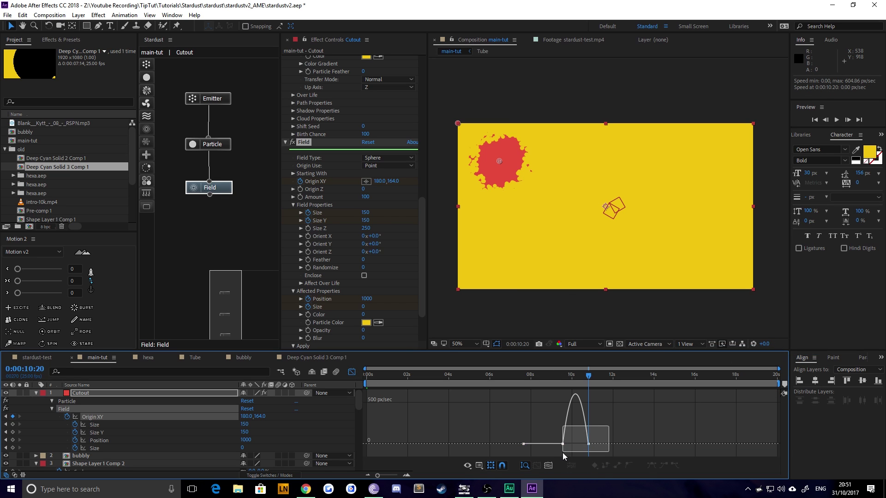
drag(584, 450, 568, 450)
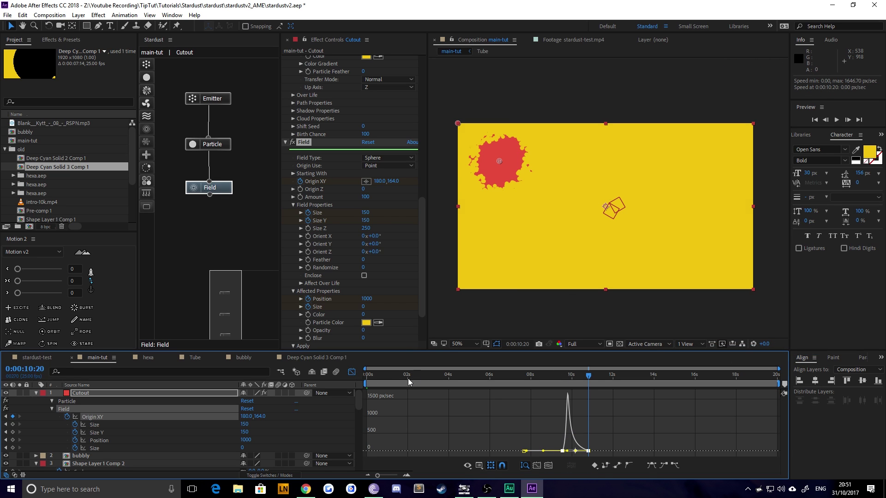
click(352, 372)
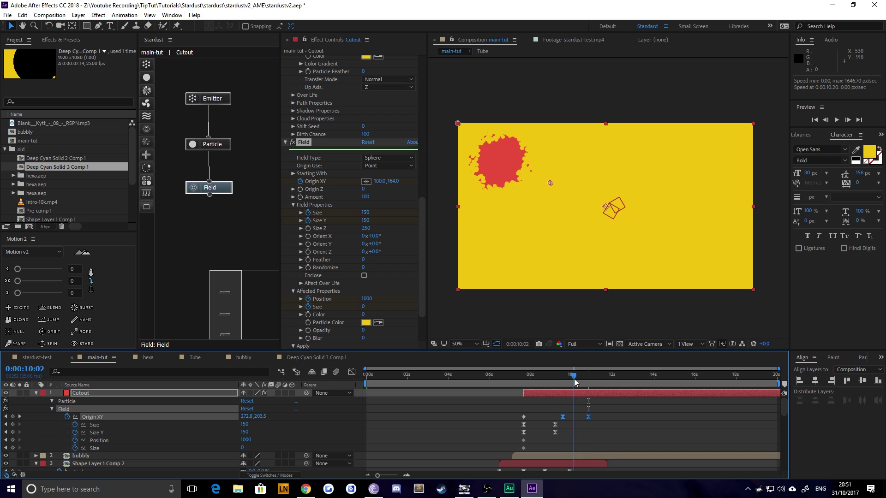
drag(573, 379, 580, 381)
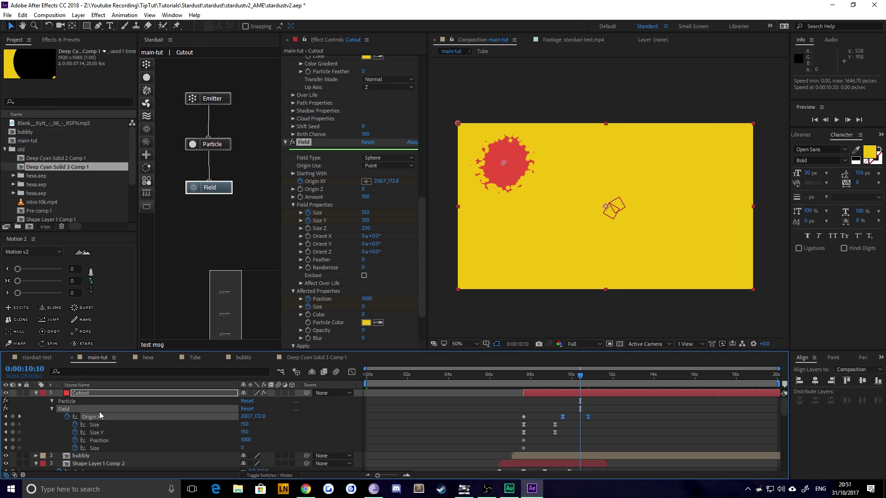
Duplicate the Shape Layer 1 Comp 1 layer.
key(u)
key(ctrl+a)
key(u)
scroll(112, 442, down, 3)
click(101, 394)
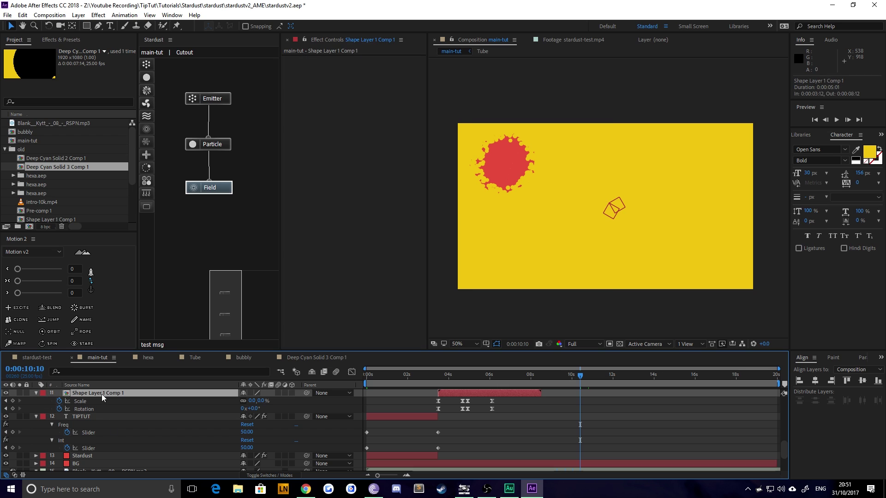
scroll(166, 415, up, 5)
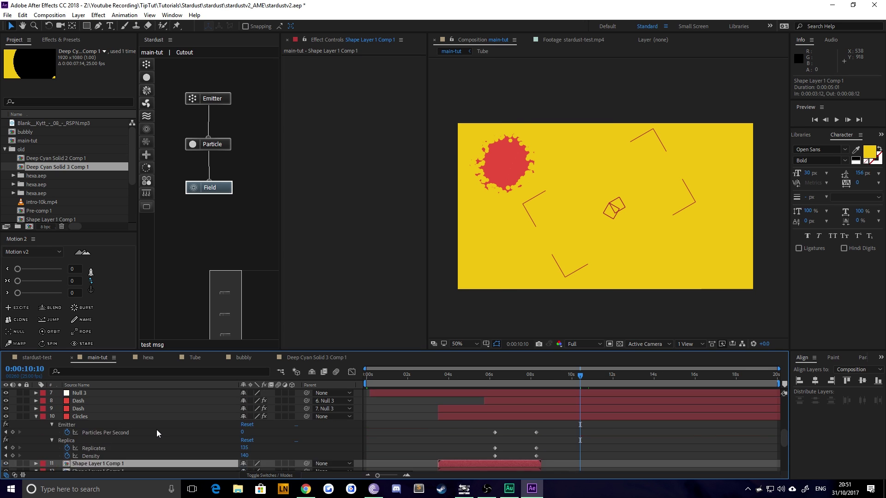
Place the copied Shape Layer 1 Comp 1 directly beneath the Cutout layer and start it at 0:00:10:10.
key(ctrl+shift+bracketright)
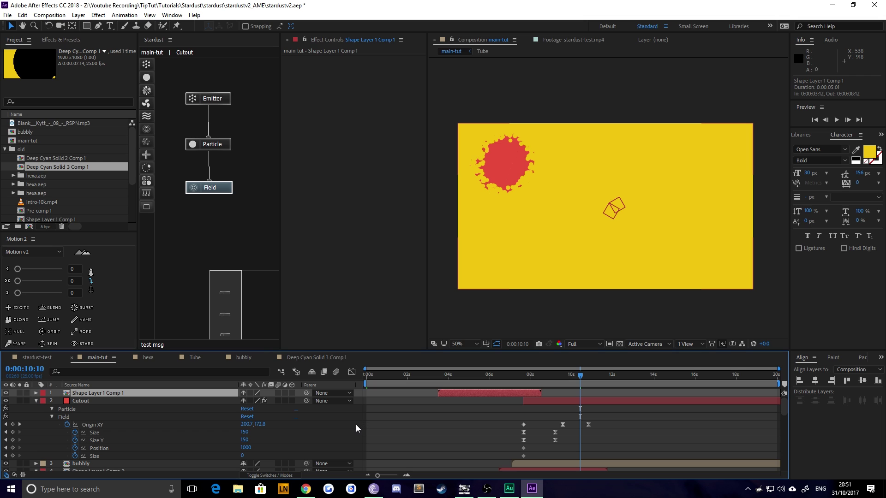
key(ctrl+bracketleft)
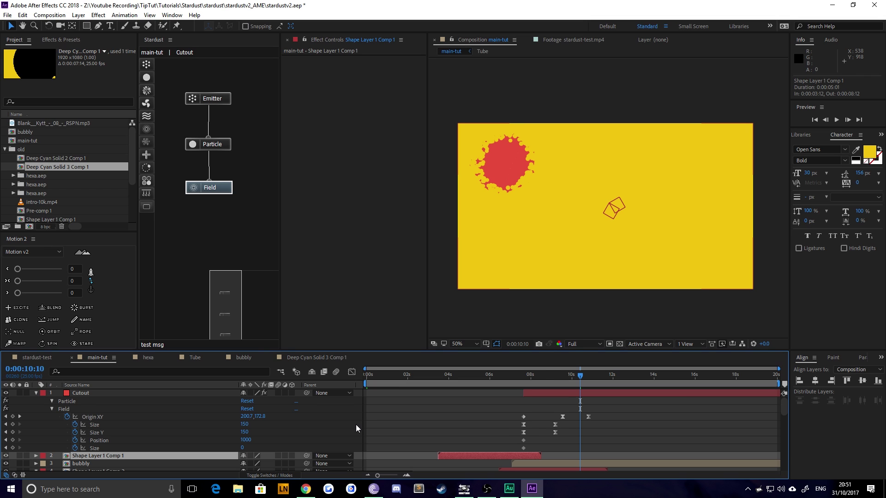
key(bracketleft)
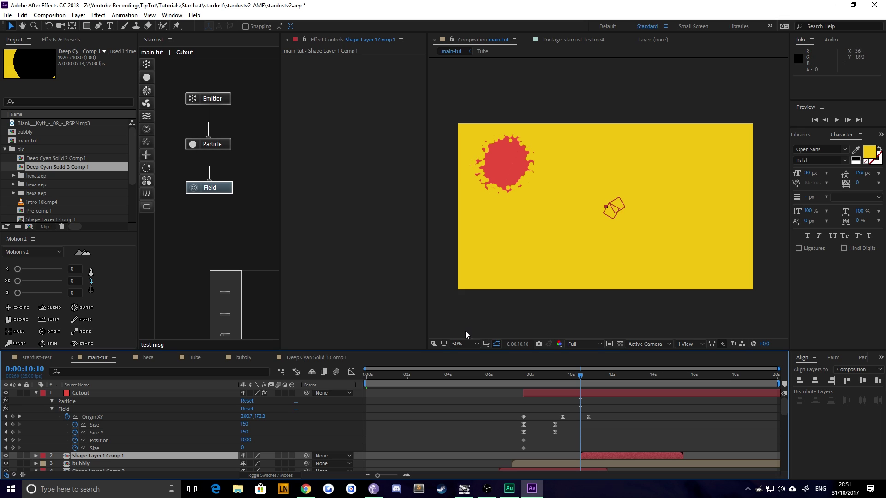
Set the copied shape layer's Position to 192, 160 so it sits inside the red cutout circle.
key(p)
drag(245, 463, 37, 477)
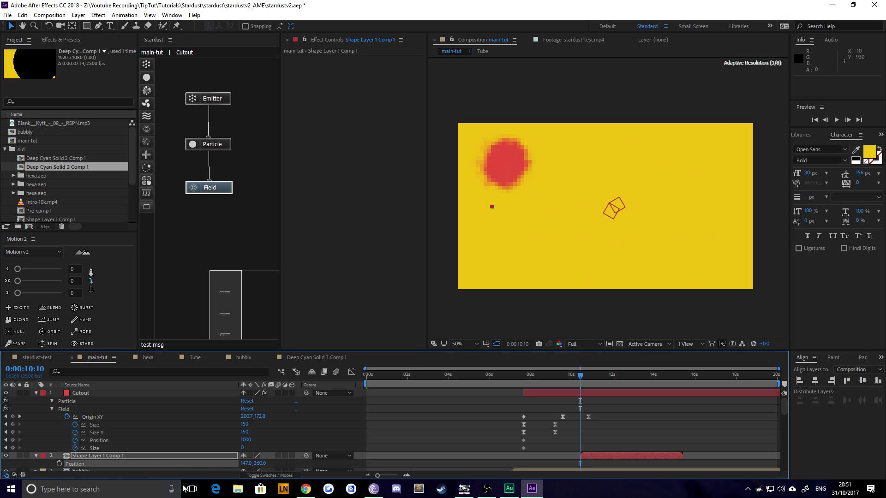
drag(169, 468, 166, 470)
drag(253, 462, 267, 463)
Check the copied shape's animation at 0:00:12:04 and 0:00:11:06, and play back the cutout move from 0:00:09:08.
drag(577, 382, 616, 378)
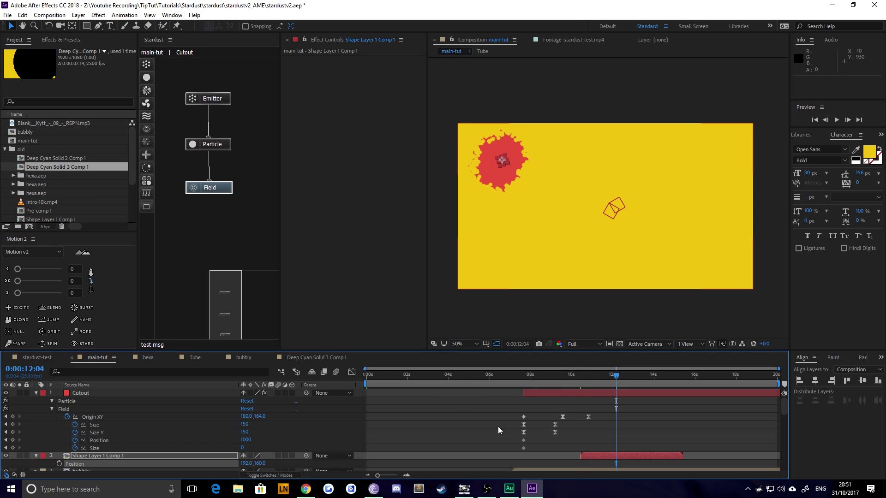
scroll(590, 425, down, 3)
scroll(591, 424, up, 3)
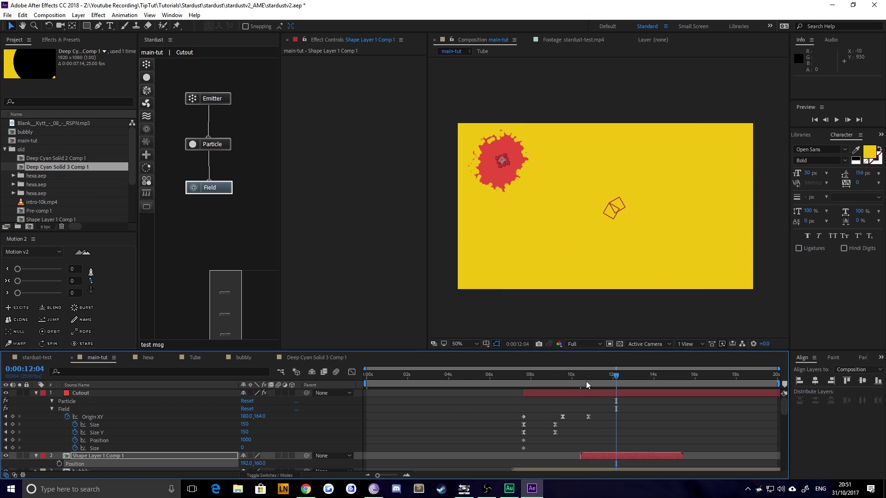
click(436, 214)
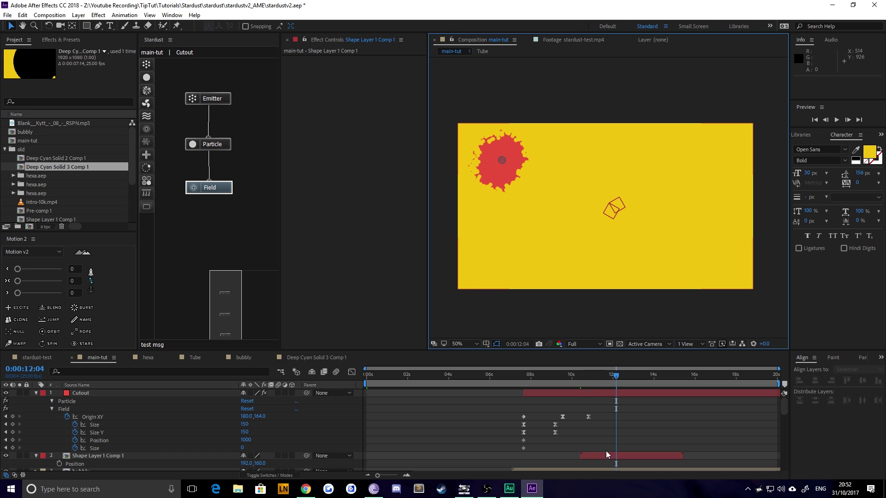
drag(593, 375, 597, 376)
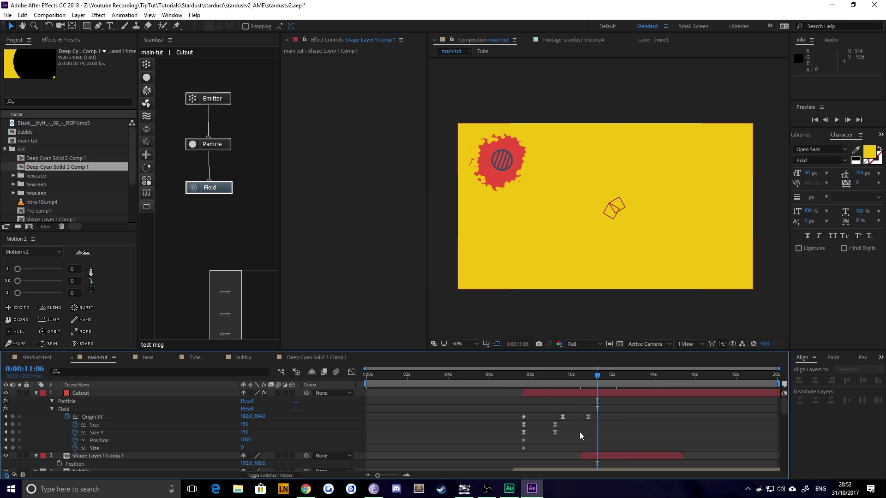
scroll(580, 432, down, 10)
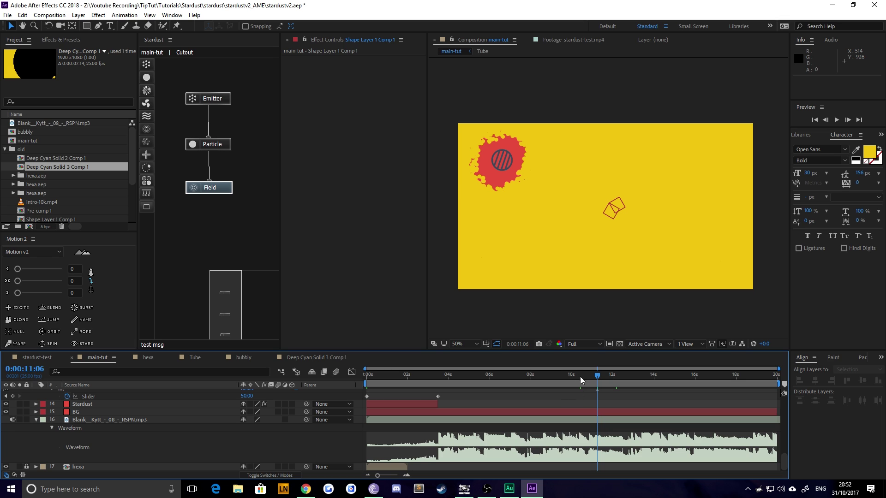
click(559, 375)
key(space)
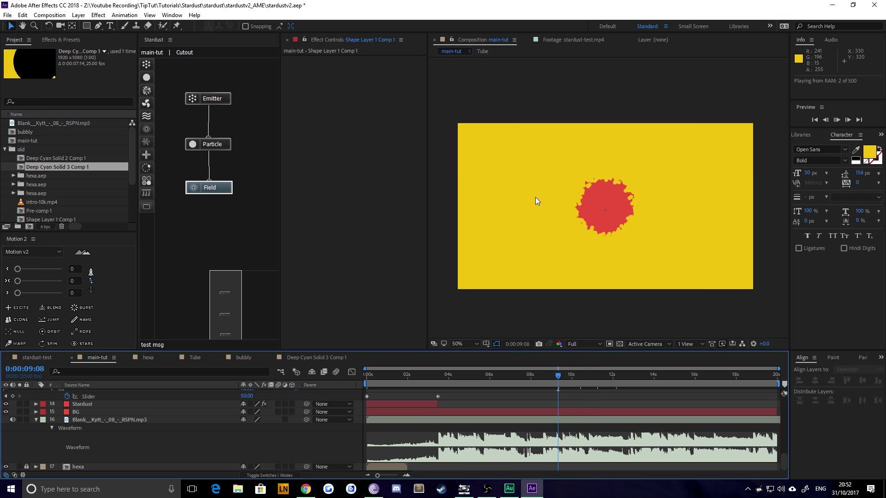
Set the preview resolution to Quarter and play back the cutout move from 0:00:09:09.
click(583, 344)
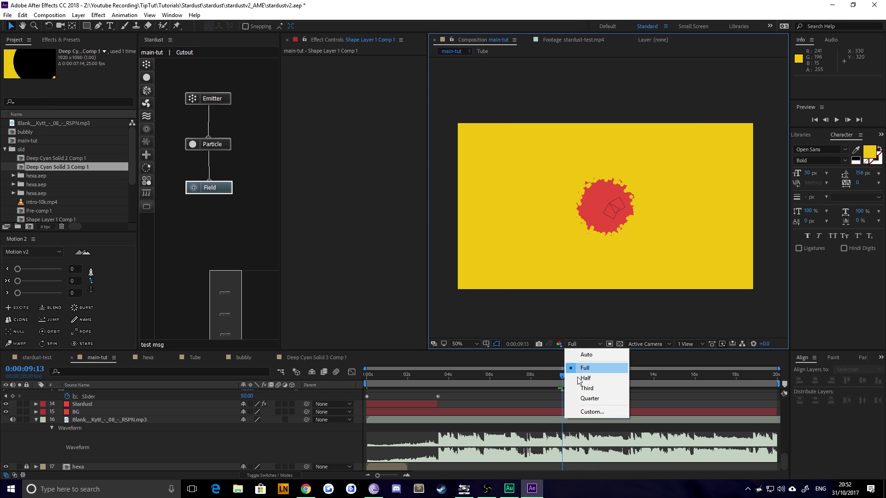
click(580, 398)
click(562, 373)
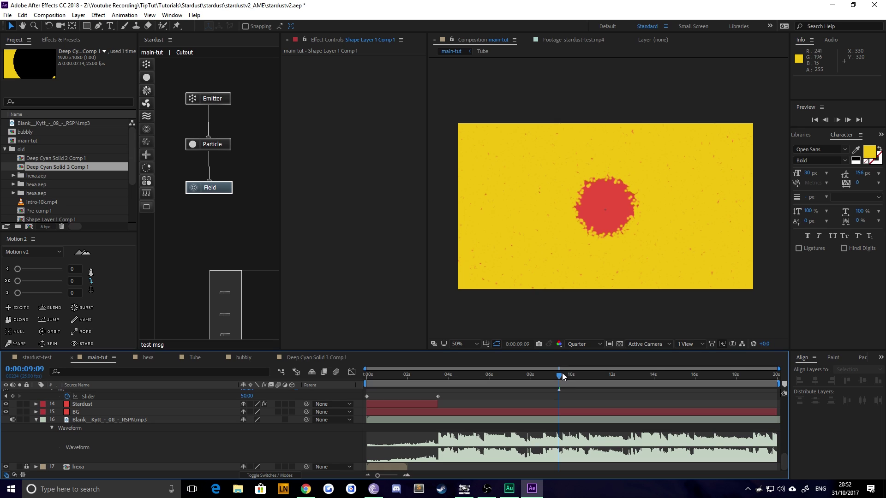
key(space)
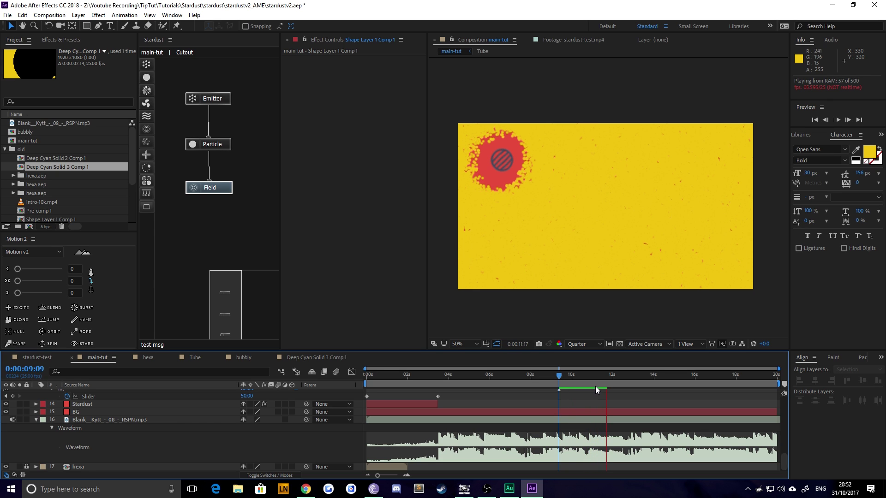
key(space)
Add an Origin XY keyframe to the Cutout layer's Field at 0:00:11:18 to hold the circle in place.
scroll(612, 425, up, 8)
scroll(611, 424, up, 3)
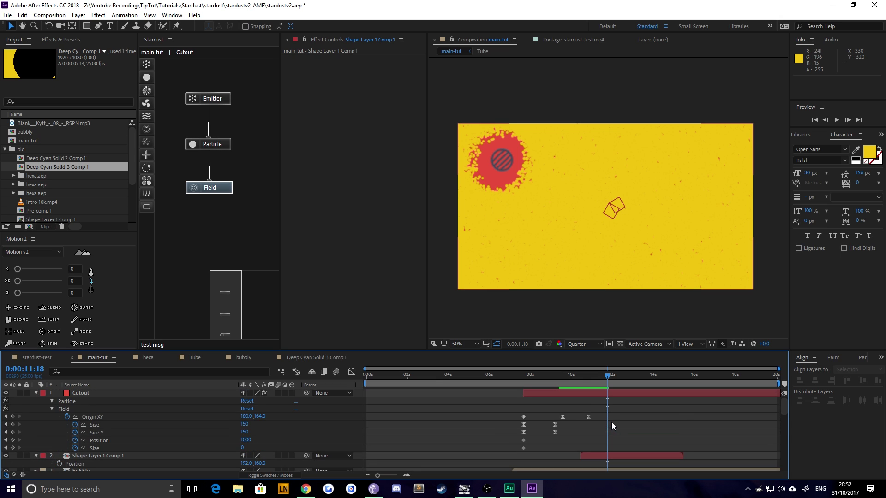
click(12, 417)
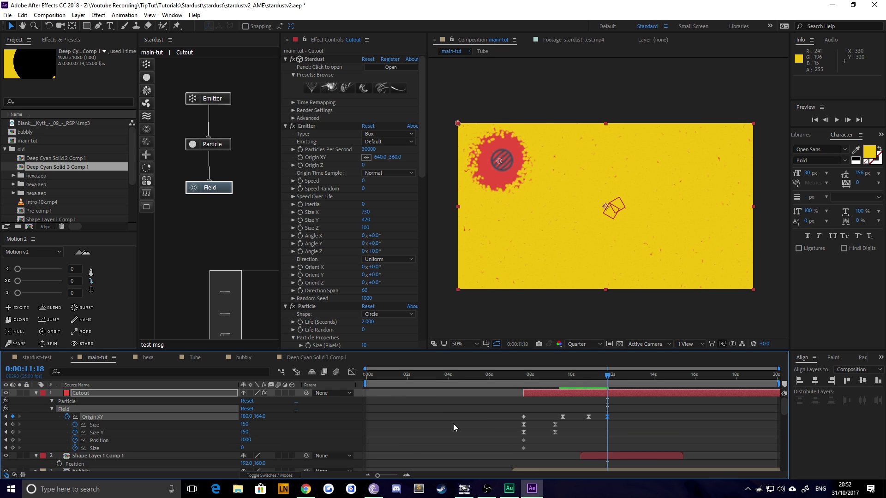
scroll(595, 427, down, 12)
scroll(606, 434, up, 12)
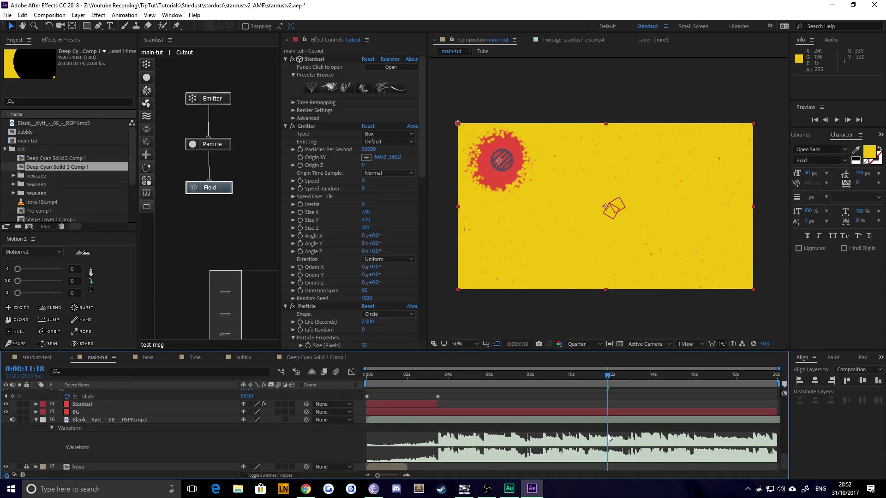
At 0:00:12:23, move the Cutout's circle across to the opposite upper corner at Origin XY 1110, 164.
key(space)
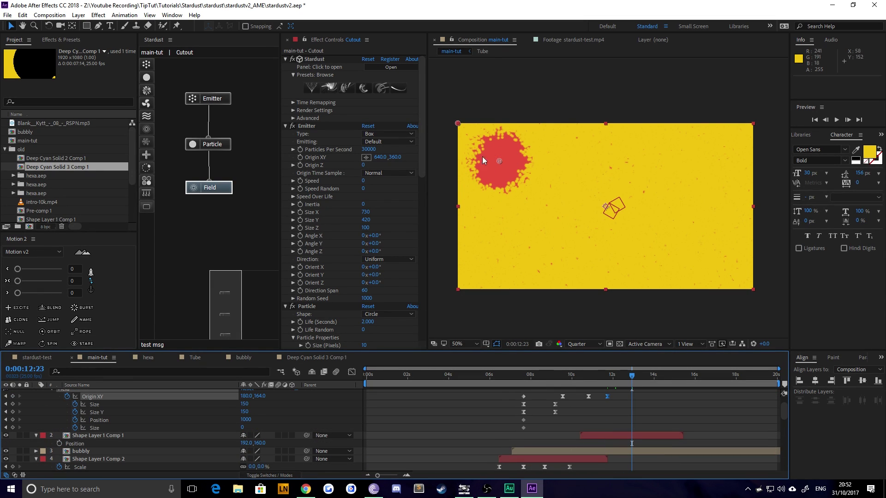
drag(498, 161, 718, 161)
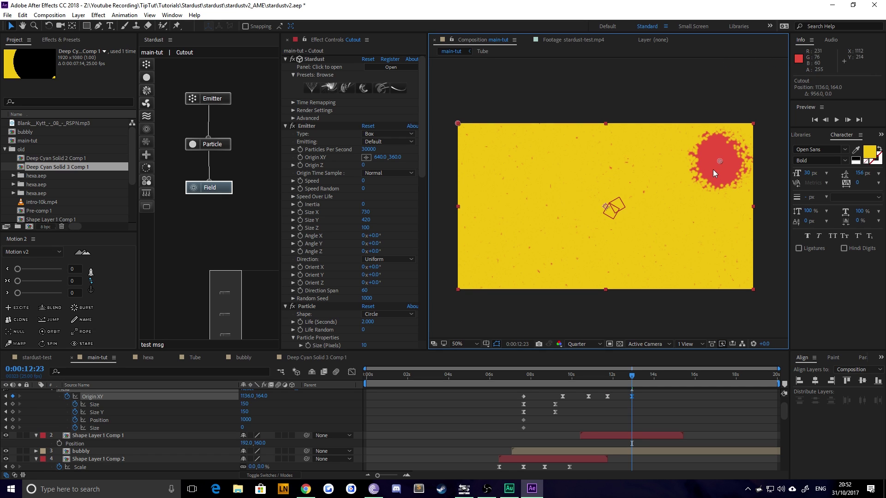
click(631, 396)
drag(719, 162, 713, 161)
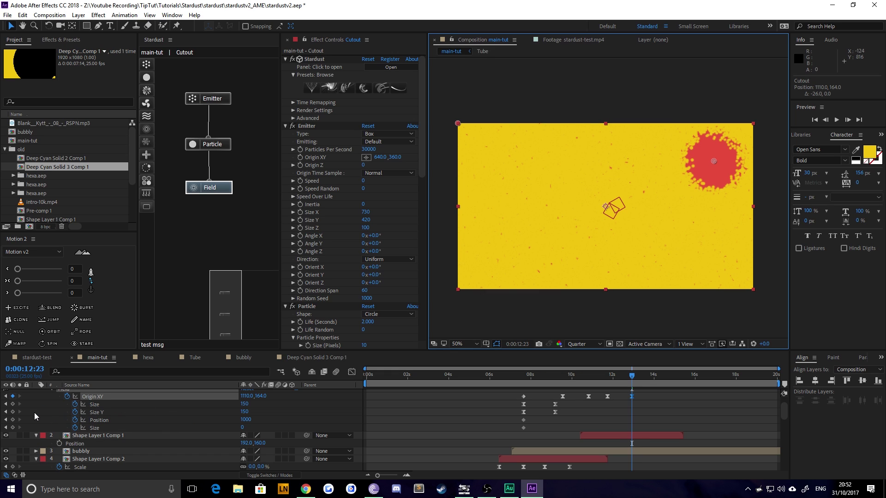
Add holding keyframes for the Field's Size and Size Y at the Origin XY keyframe at 0:00:10:20.
click(555, 378)
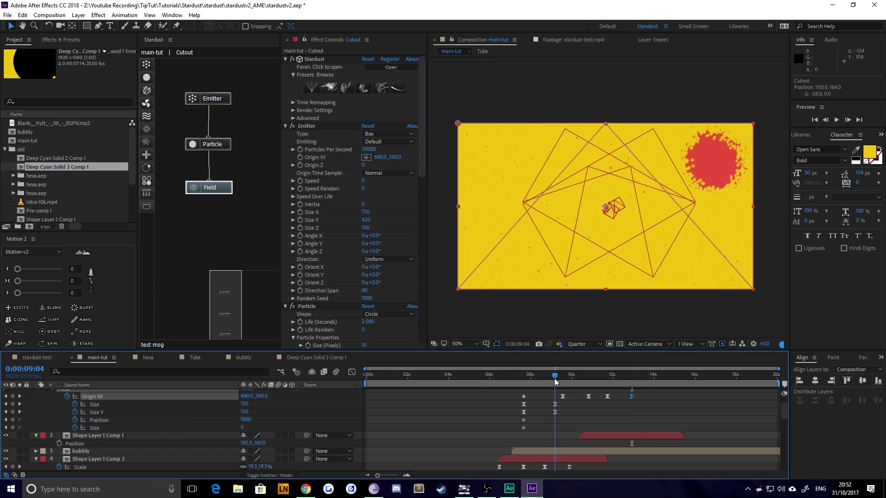
drag(554, 378, 583, 380)
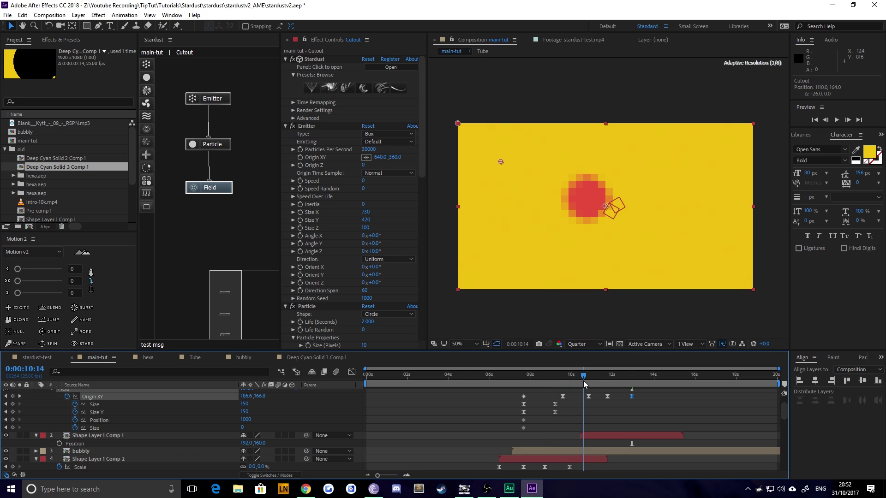
click(19, 397)
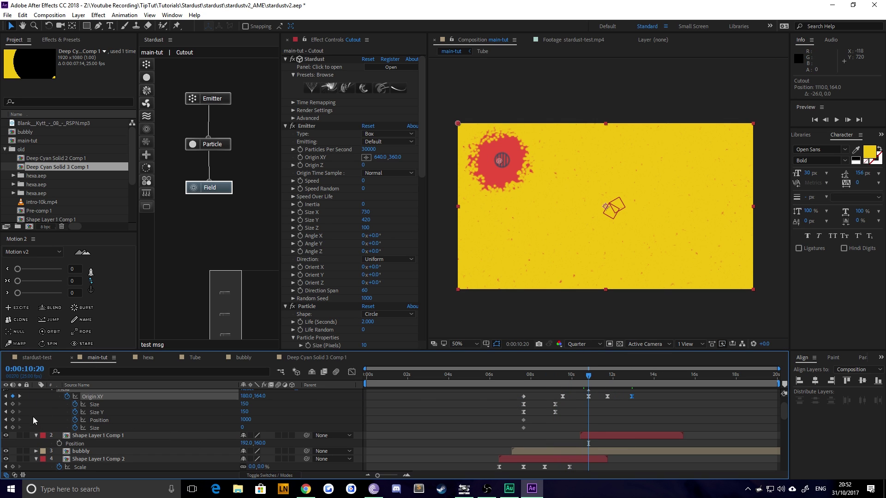
click(13, 412)
click(13, 404)
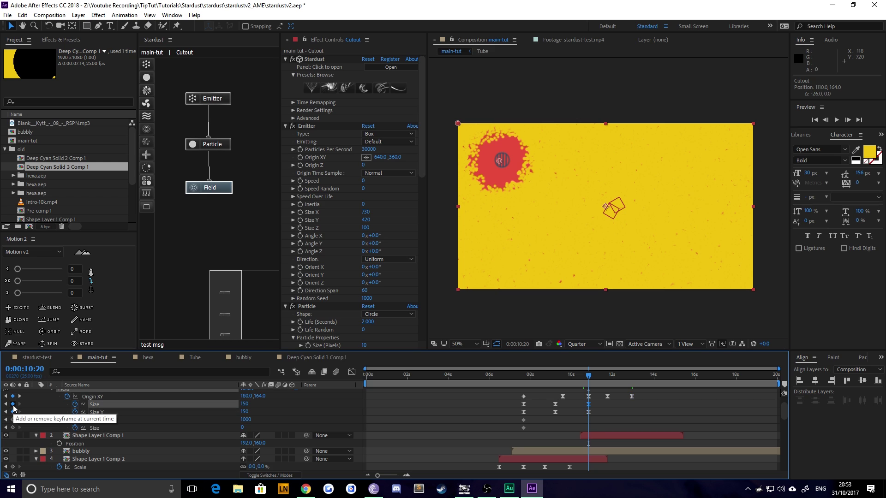
At the Origin XY keyframe at 0:00:12:23, set the Field's Size and Size Y to 300.
click(20, 396)
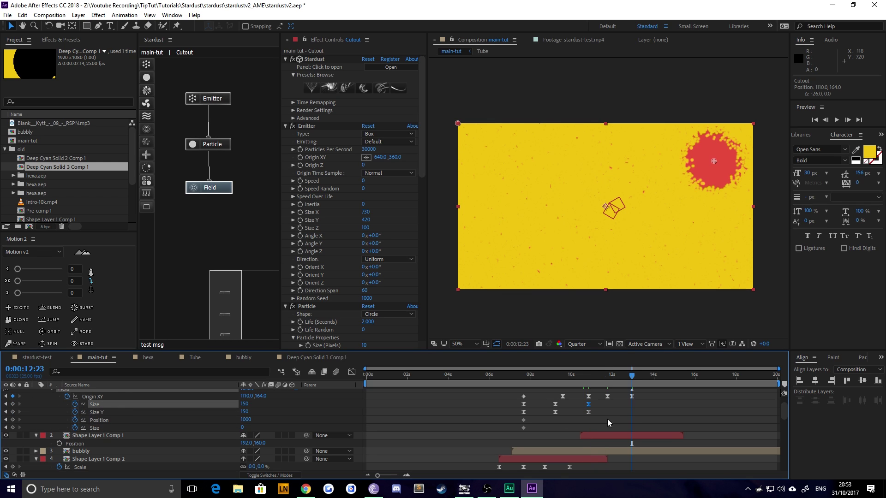
click(243, 404)
text(300)
key(Tab)
text(300)
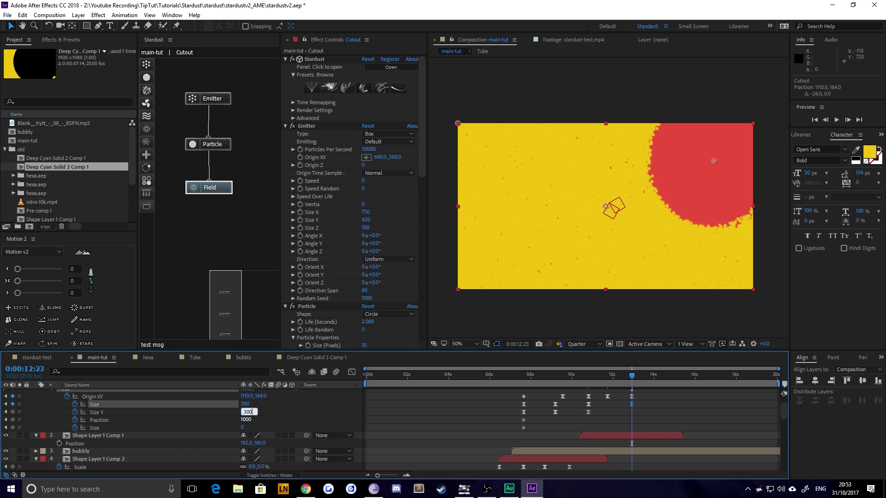
key(Return)
Check the speed graph of the Cutout's Origin XY keyframes at 0:00:11:18 and 0:00:12:23.
scroll(604, 410, up, 2)
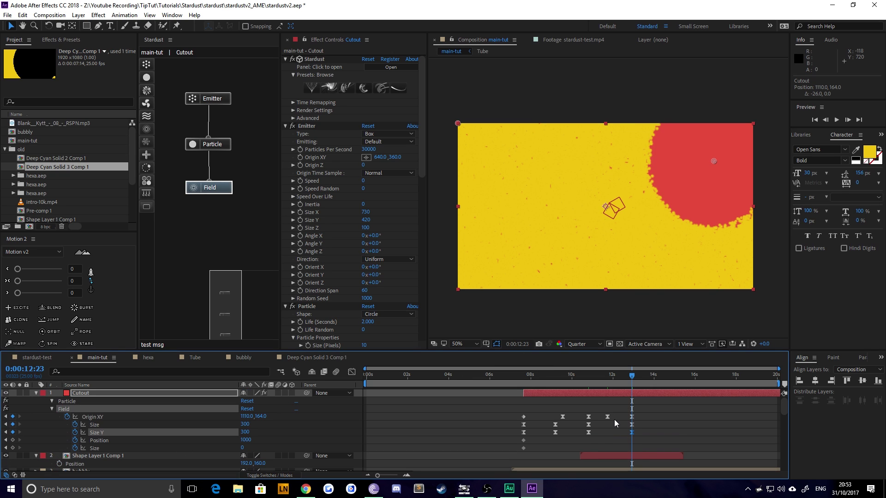
drag(641, 406, 603, 420)
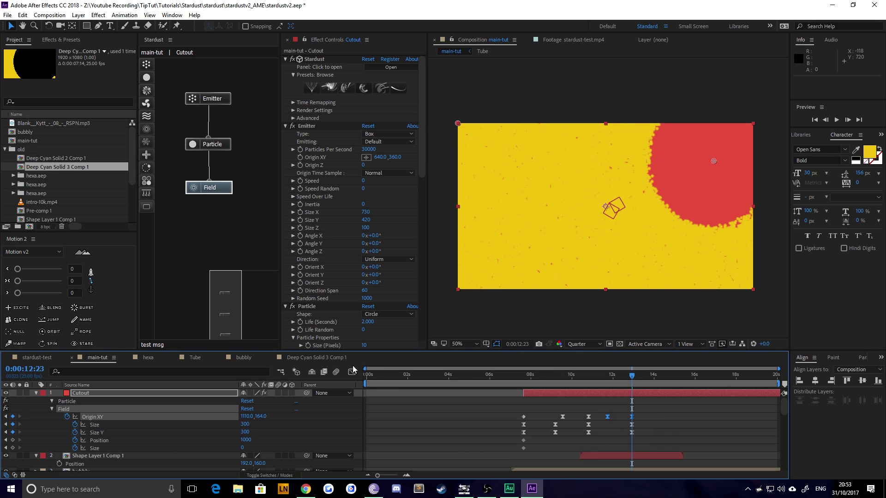
key(shift+F3)
key(shift+F3)
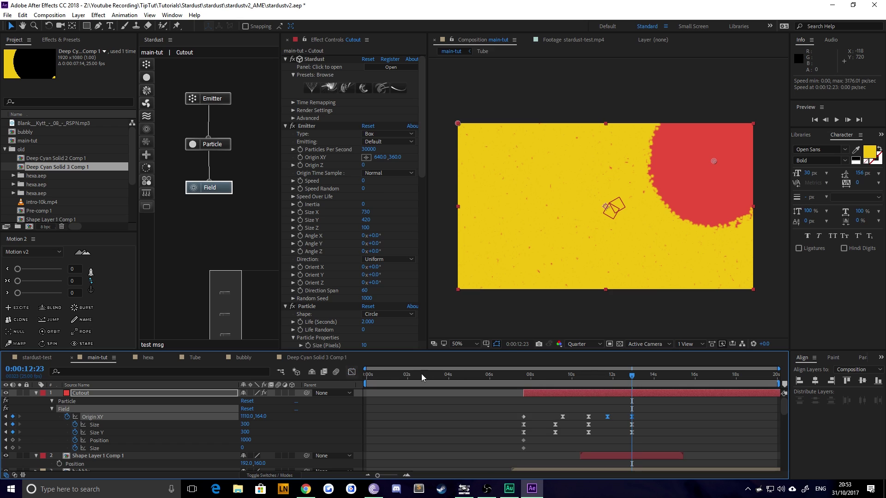
Play on to 0:00:14:13 and set the Cutout's Origin XY to 640, 320.
key(space)
click(247, 416)
text(6)
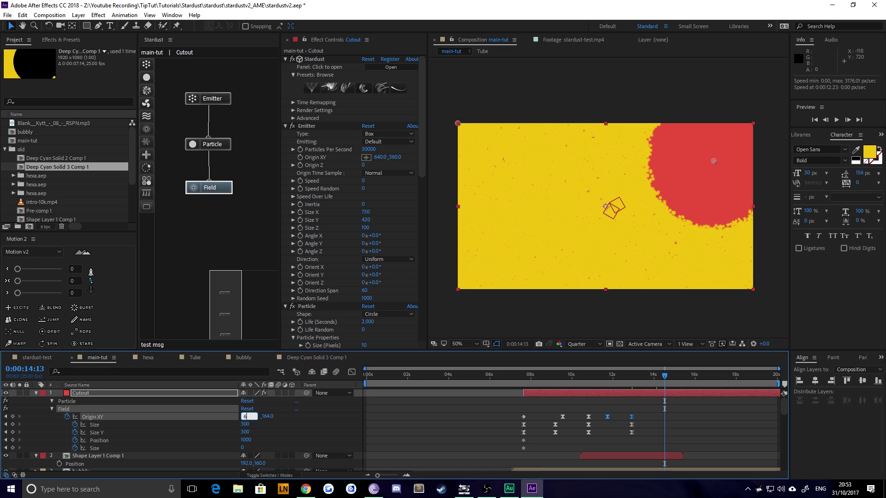
text(40)
key(Tab)
text(320)
key(Return)
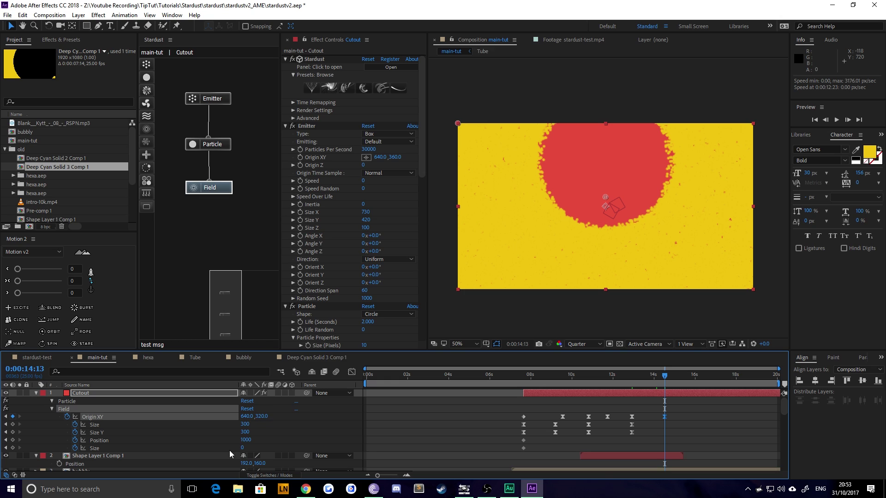
Try 340 for the Origin XY's Y value at 0:00:14:13, and set it to 360 to centre the circle.
click(266, 415)
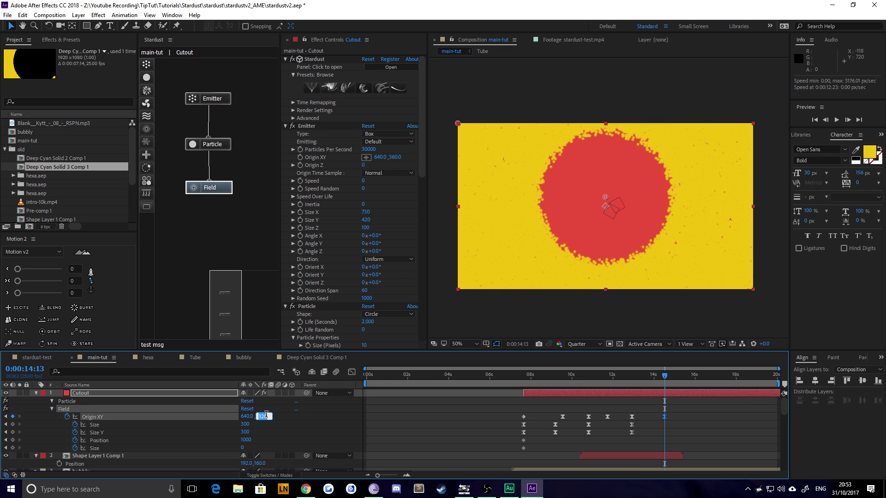
text(340)
key(Return)
click(266, 416)
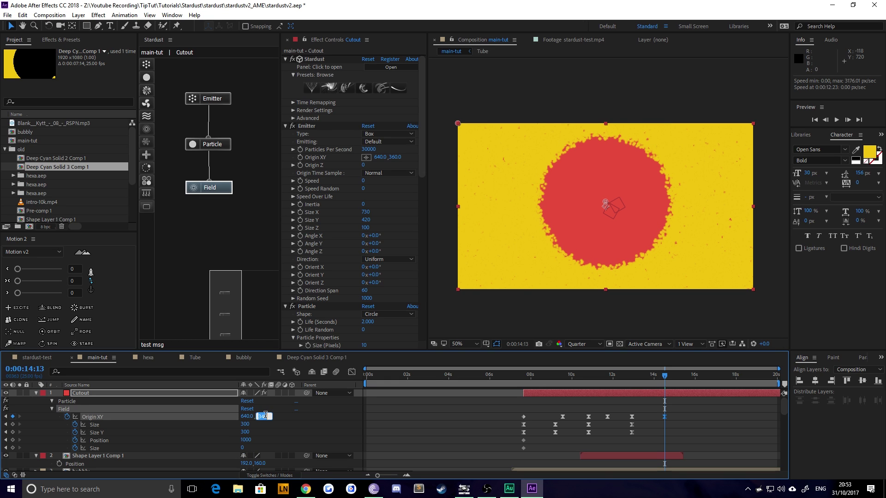
text(360)
key(Return)
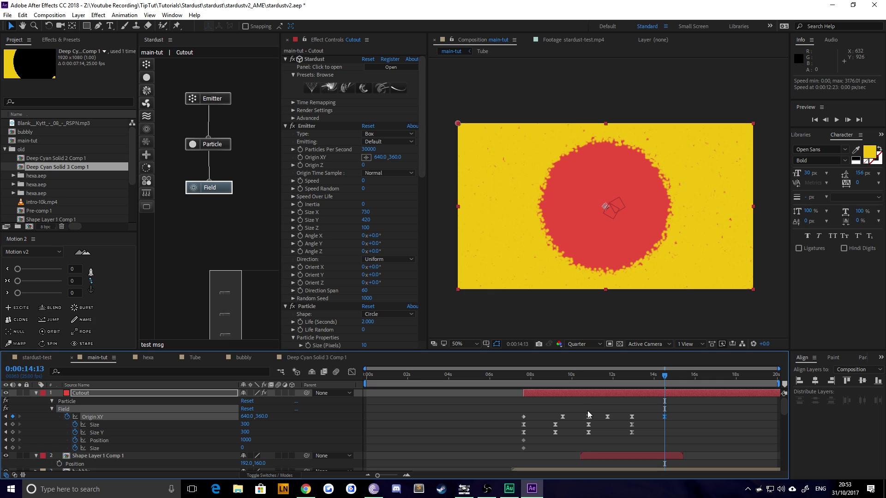
Add Size and Size Y keyframes at 0:00:14:13 to hold the circle's size.
scroll(592, 428, down, 1)
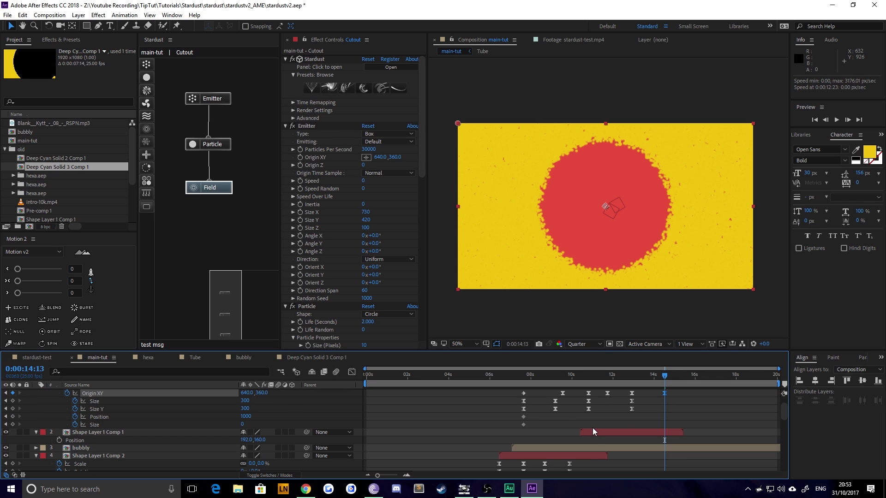
click(12, 408)
click(13, 401)
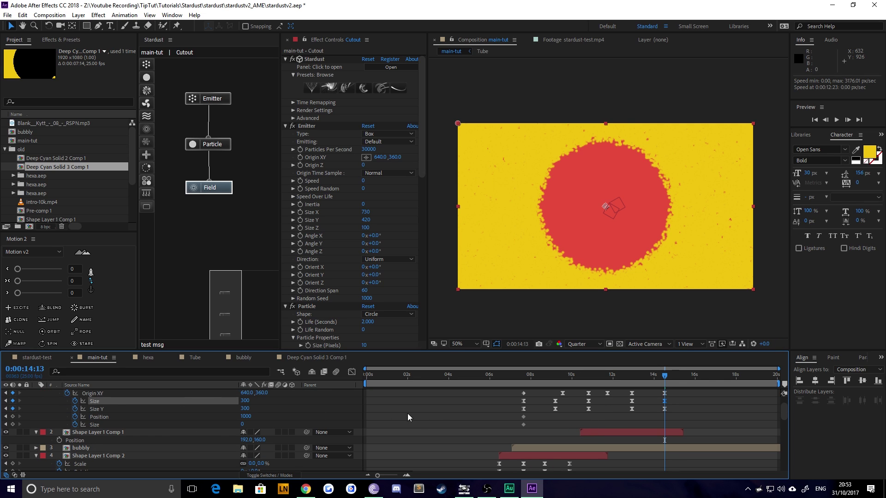
scroll(588, 419, up, 1)
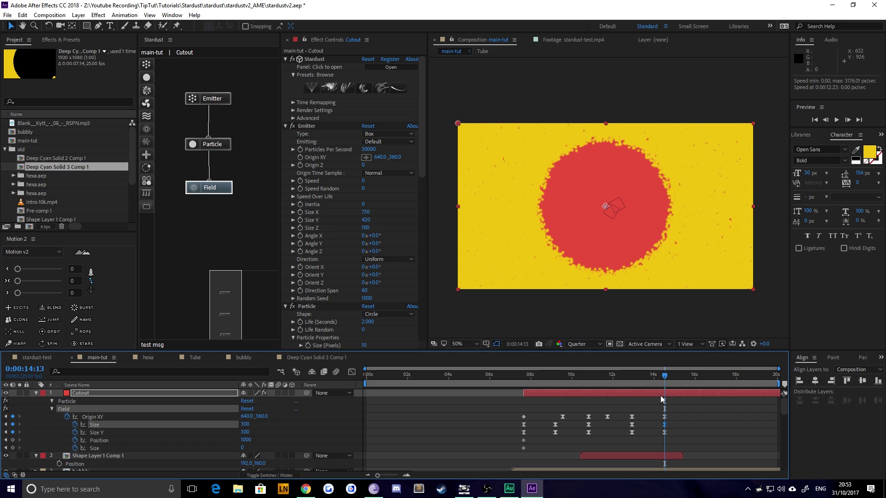
Copy the Cutout's first Size and Size Y keyframes, value 800, and paste them at 0:00:15:18.
key(space)
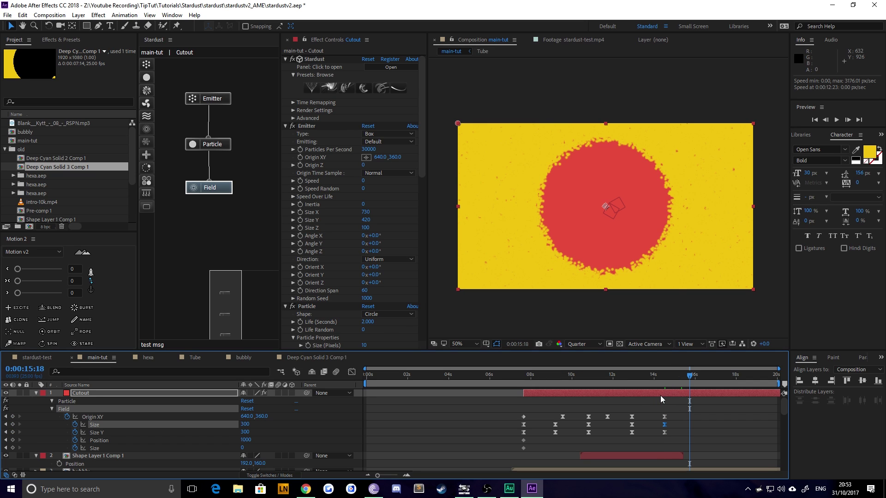
key(space)
key(Page_Up)
key(Page_Up)
key(Page_Up)
key(Page_Up)
key(Page_Up)
key(Page_Up)
key(Page_Up)
key(Page_Up)
key(Page_Up)
key(Page_Up)
key(Page_Up)
key(Page_Up)
key(Page_Up)
key(Page_Up)
key(Page_Up)
key(Page_Up)
key(Page_Up)
drag(504, 428, 529, 436)
key(ctrl+c)
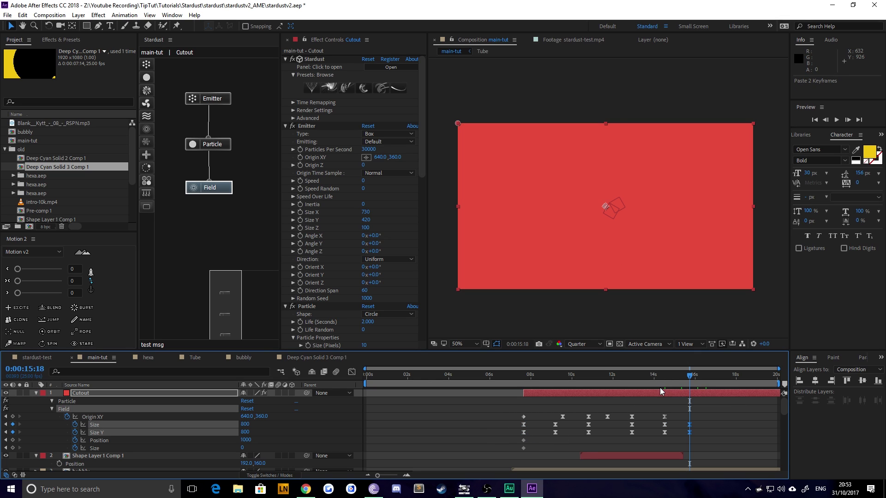
Play back from 0:00:07:12 at Half resolution, and nudge the last Size and Size Y keyframes 20 frames earlier.
click(519, 376)
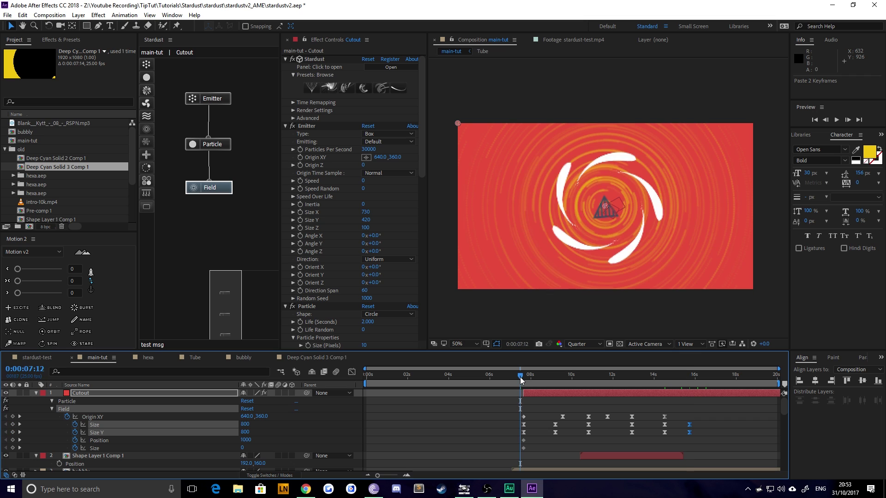
click(587, 344)
click(594, 378)
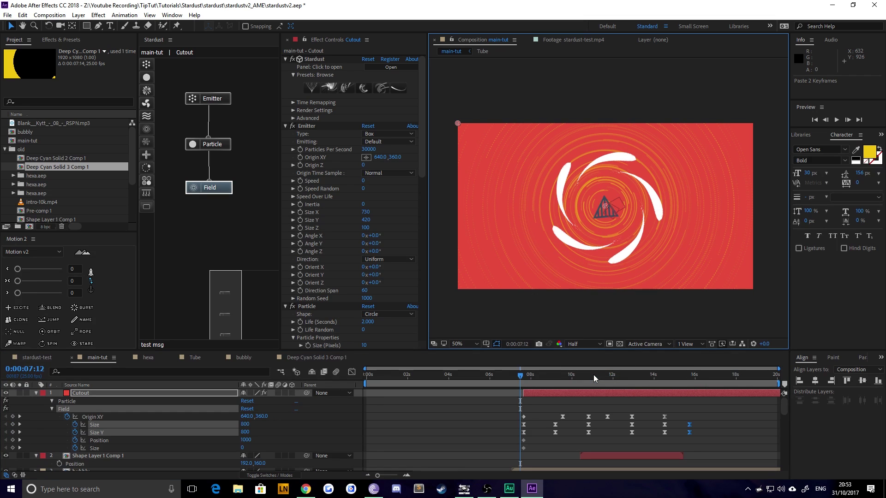
key(space)
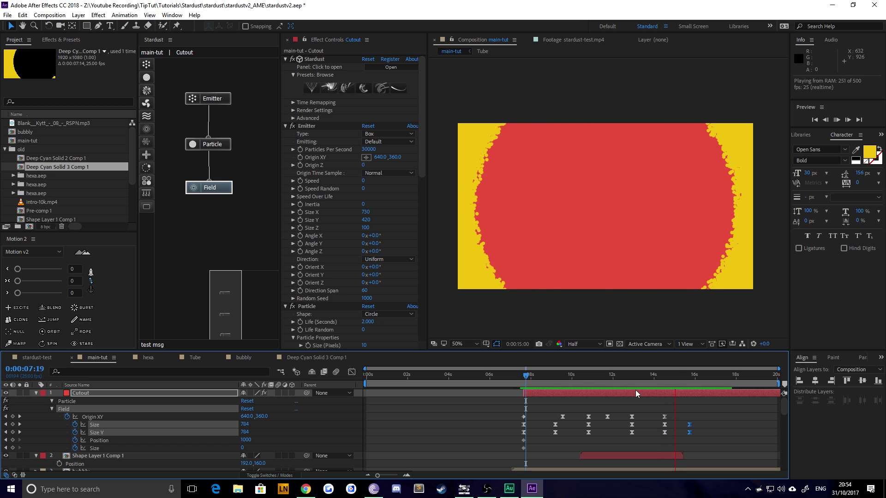
key(space)
key(alt+shift+Left)
key(alt+shift+Left)
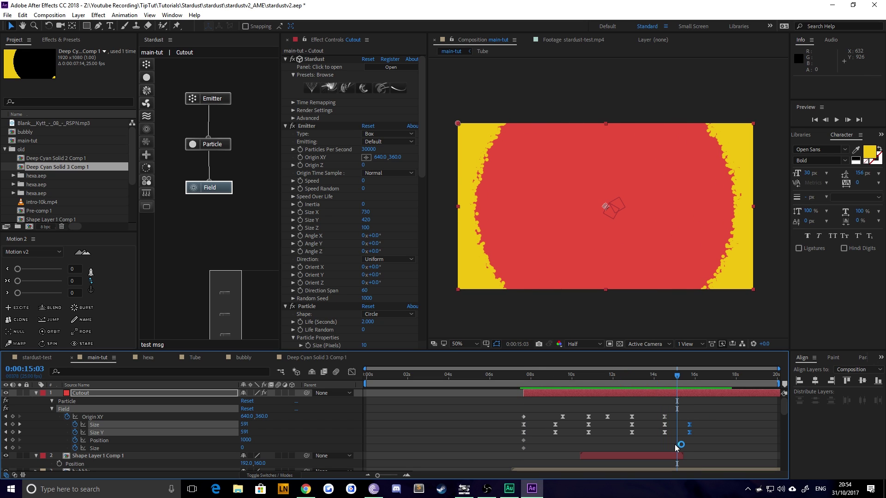
Duplicate the lower Shape Layer 1 Comp 2 and place the copy below Shape Layer 1 Comp 1, starting at 0:00:12:23.
drag(625, 379, 632, 383)
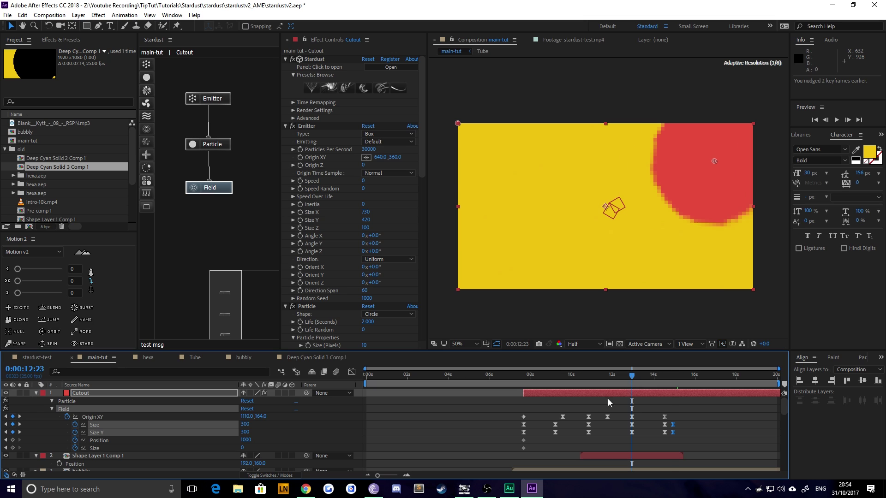
scroll(520, 431, down, 3)
click(72, 410)
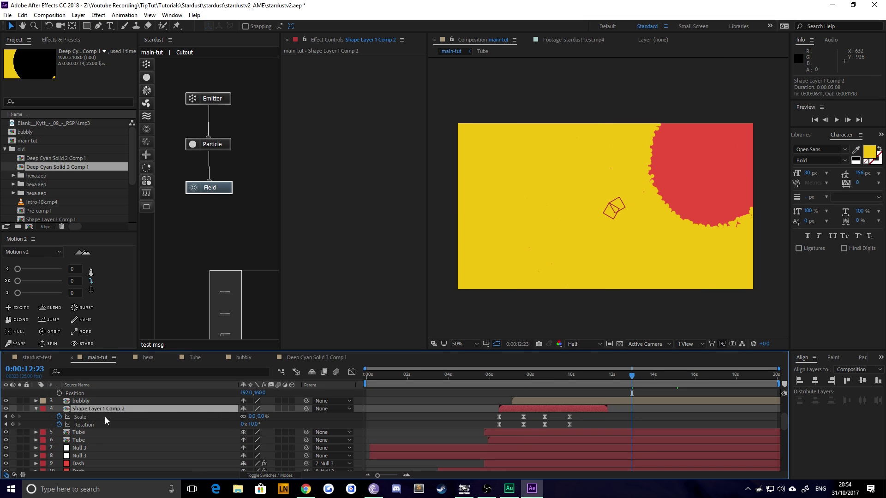
scroll(116, 420, up, 2)
scroll(114, 419, down, 2)
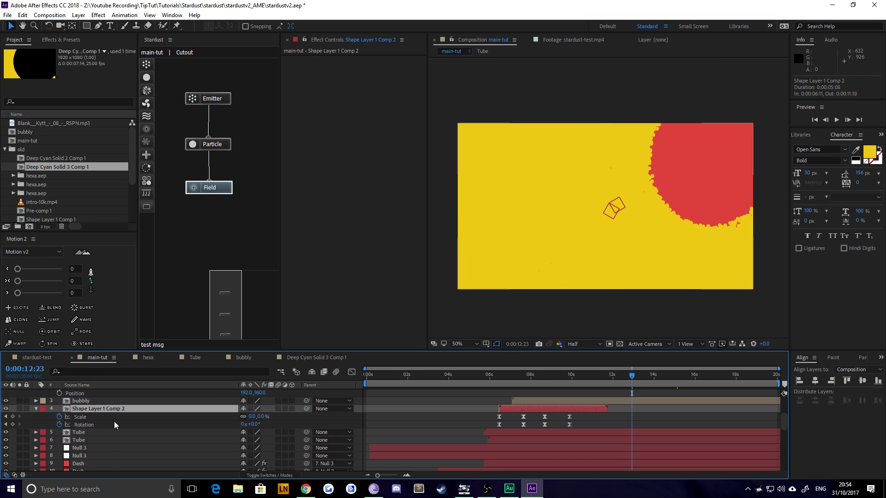
scroll(115, 439, up, 3)
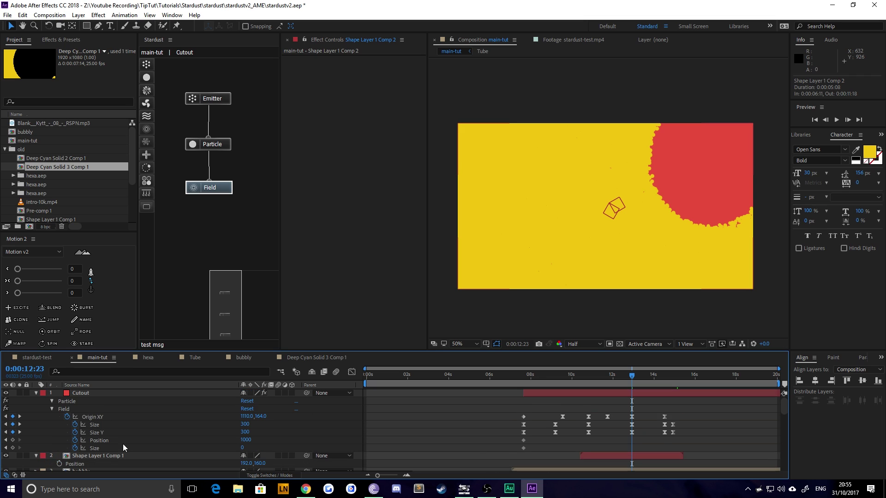
scroll(127, 447, down, 1)
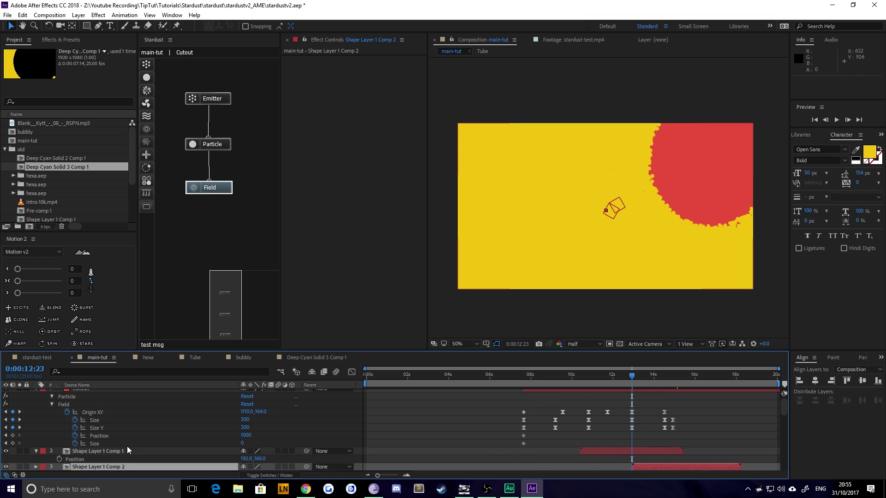
Nudge the Shape Layer 1 Comp 2 copy across and up into the middle of the red circle in the frame's upper-right area.
click(490, 283)
key(shift+Right)
key(shift+Right)
key(shift+Right)
key(shift+Right)
key(shift+Right)
key(shift+Right)
key(shift+Right)
key(shift+Right)
key(shift+Right)
key(shift+Right)
key(shift+Right)
key(shift+Right)
key(shift+Right)
key(shift+Right)
key(shift+Right)
key(shift+Right)
key(shift+Right)
key(shift+Right)
key(shift+Right)
key(shift+Right)
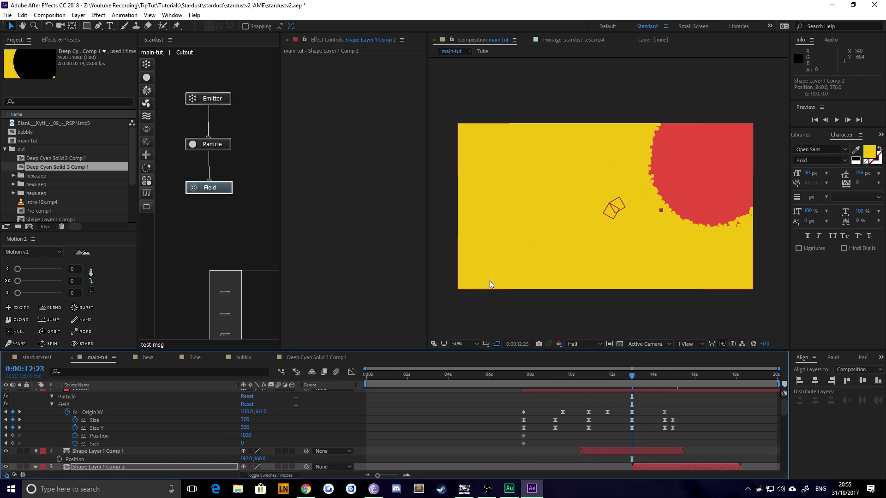
key(shift+Up)
key(shift+Up)
key(shift+Up)
key(shift+Up)
key(shift+Up)
key(shift+Up)
key(shift+Up)
key(shift+Up)
key(shift+Up)
key(shift+Up)
key(shift+Up)
key(shift+Up)
key(shift+Up)
key(shift+Up)
key(shift+Up)
key(shift+Up)
key(shift+Up)
key(shift+Up)
key(shift+Up)
key(shift+Up)
Shift the Shape Layer 1 Comp 2 copy earlier to start at 0:00:11:08, and preview it from 0:00:11:00.
key(space)
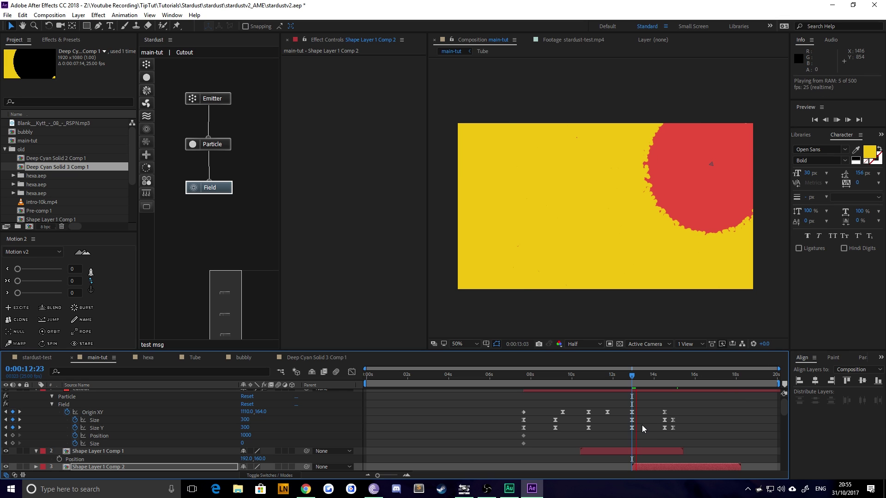
drag(645, 467, 616, 468)
click(592, 380)
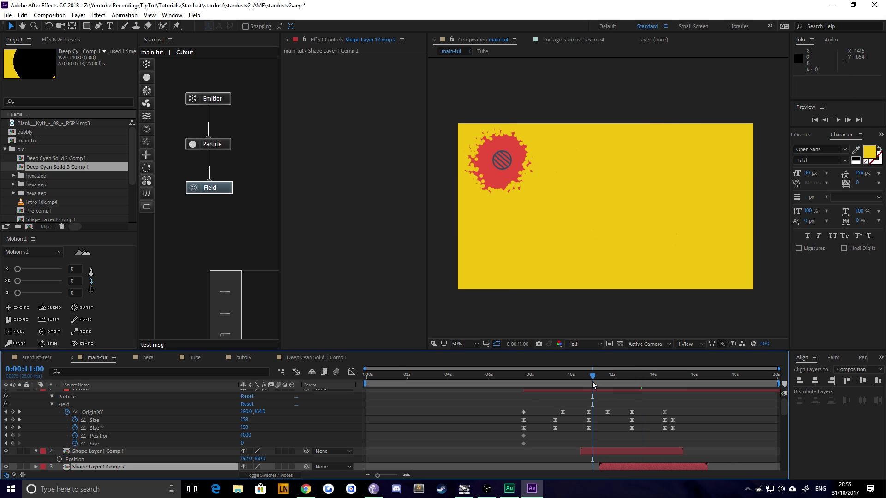
key(space)
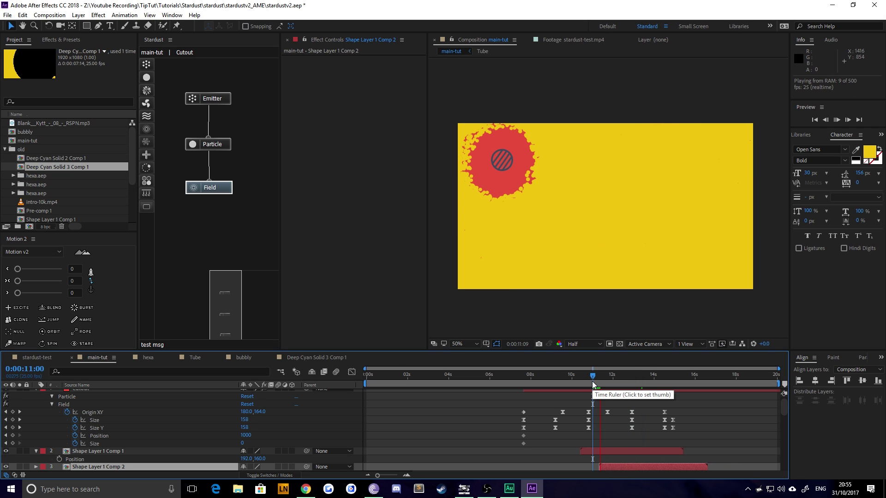
Play back from 0:00:12:21 and trim the end of the Shape Layer 1 Comp 2 copy at 0:00:13:19.
drag(600, 383, 632, 381)
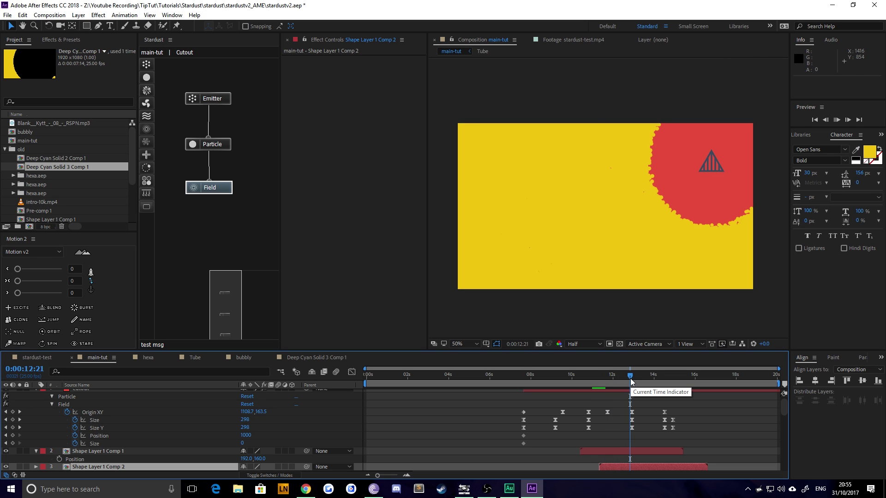
key(space)
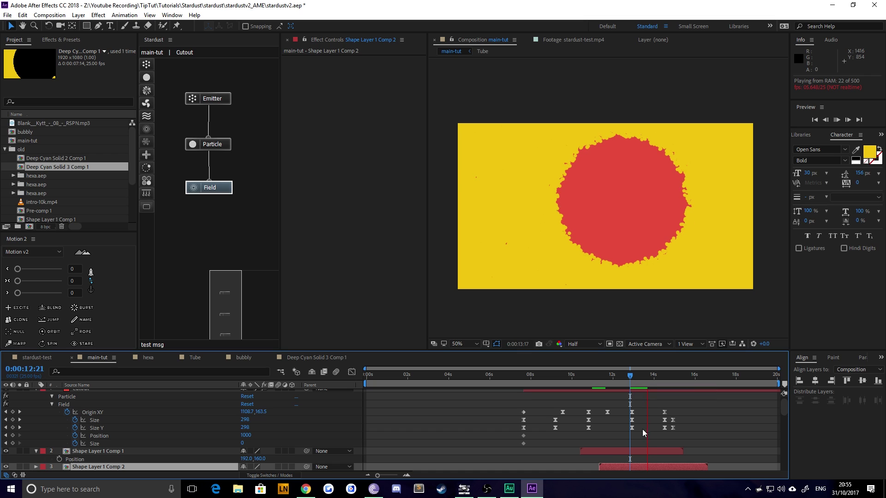
key(space)
click(635, 459)
click(640, 467)
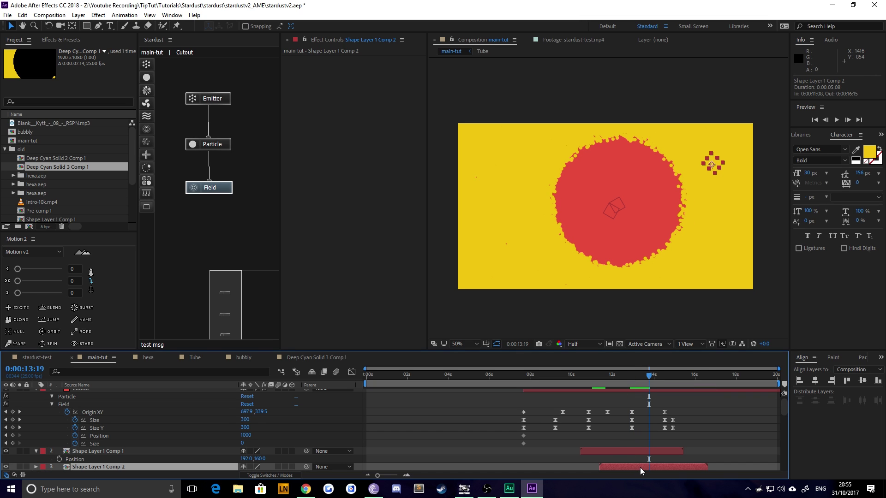
Check the stardust-test reference at 0:00:12:10 for the shape that follows, and return to the main-tut composition.
click(36, 357)
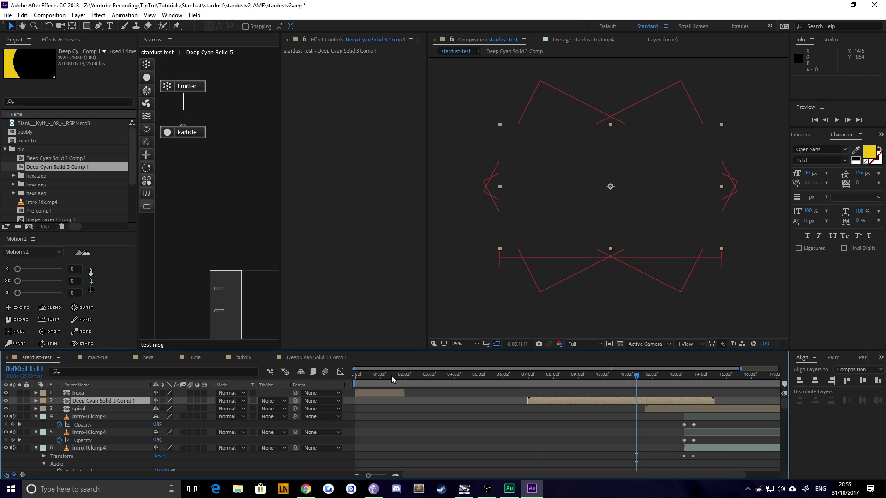
click(660, 375)
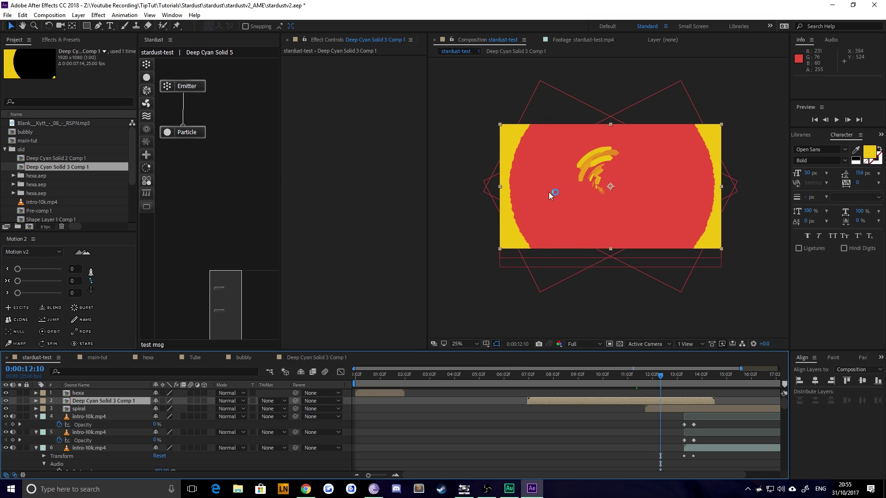
click(305, 357)
click(102, 357)
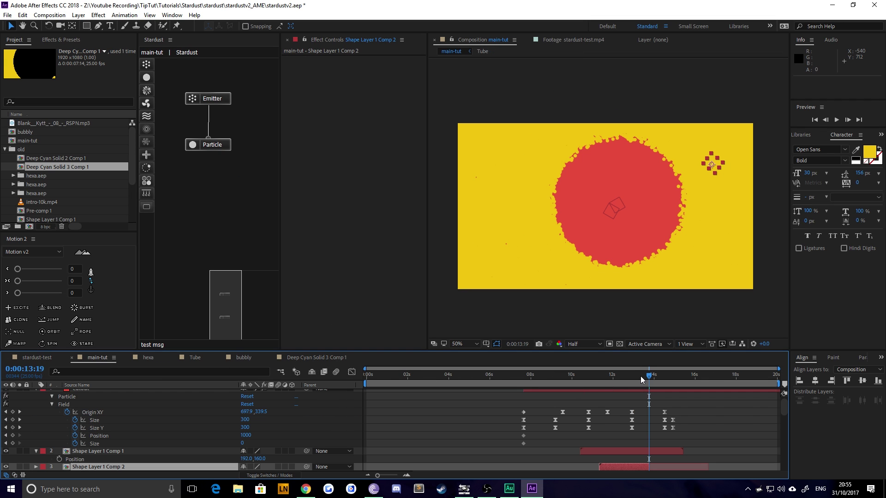
Play back the circle's expansion against the audio waveform from 0:00:13:20, and park the time at 0:00:14:17.
drag(641, 376, 652, 376)
scroll(636, 425, down, 8)
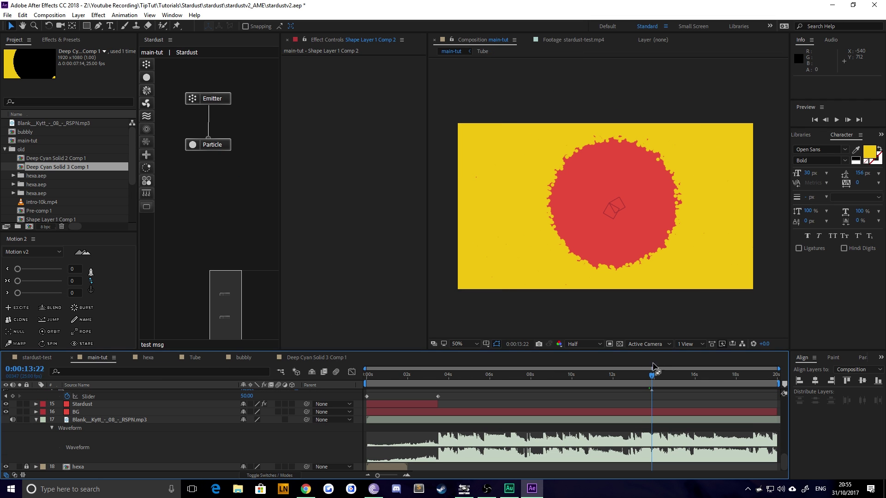
key(space)
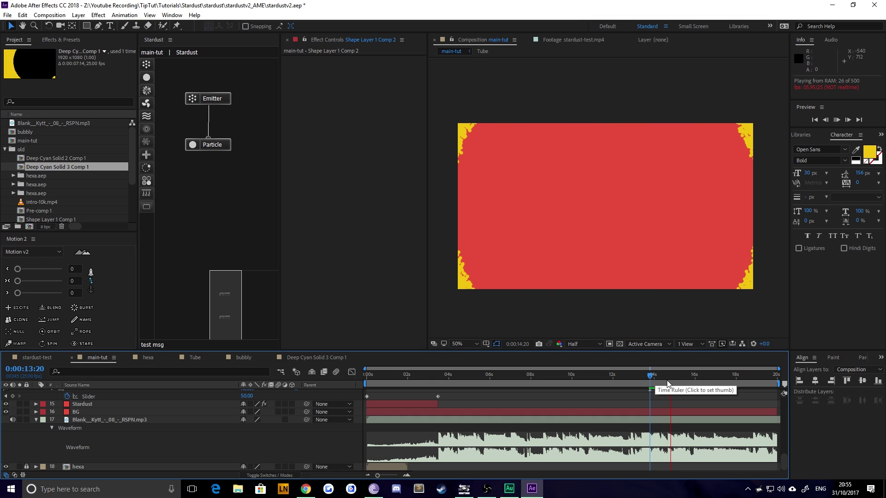
click(666, 377)
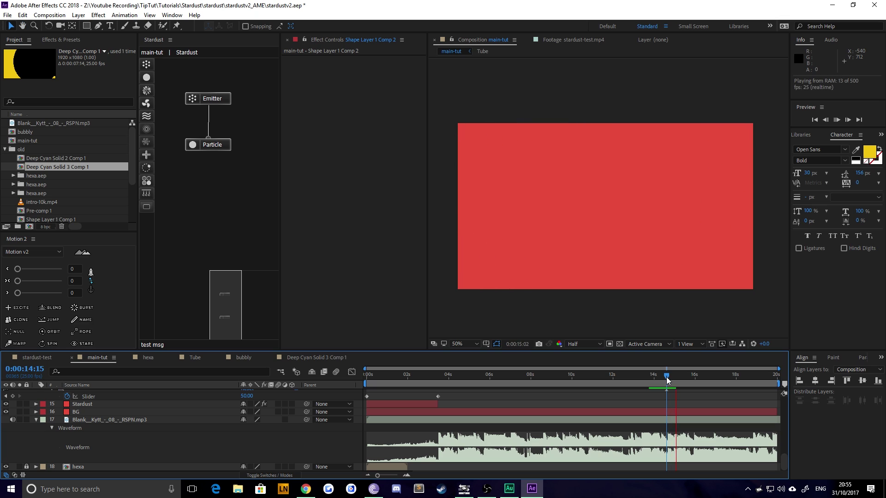
key(space)
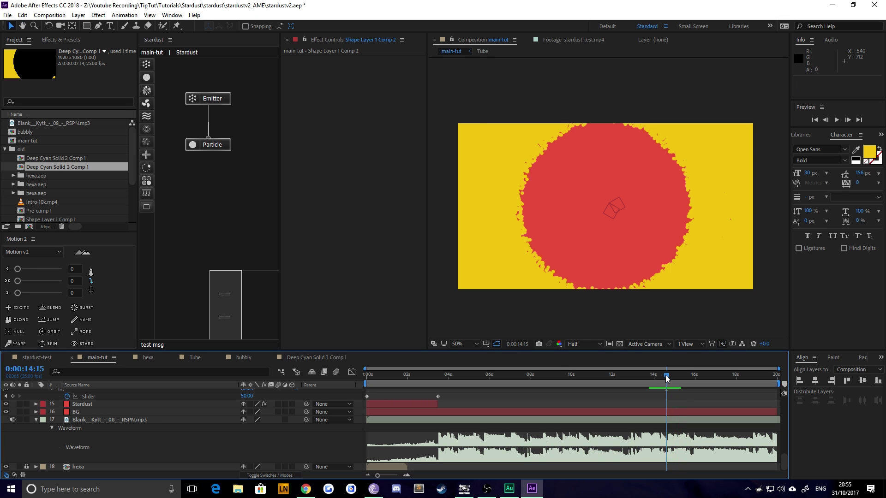
drag(666, 378, 667, 378)
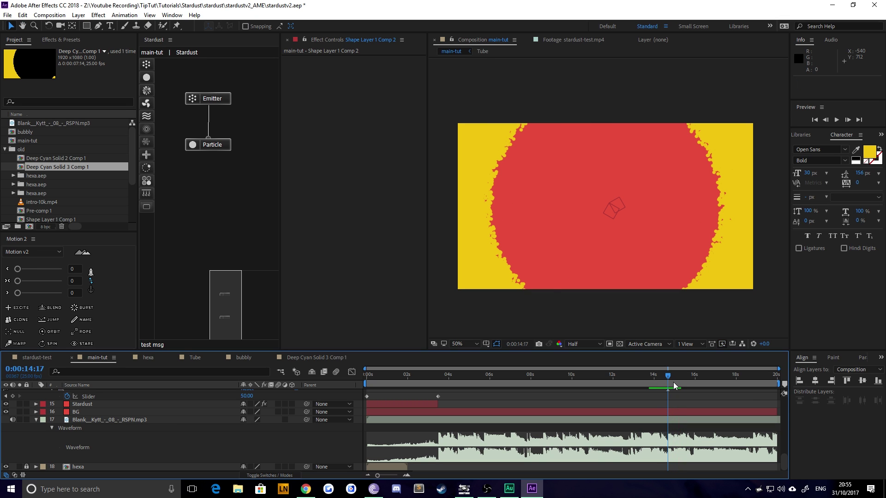
Collapse the Cutout layer's properties and add a red 1280 x 720 solid named Spin above it.
scroll(580, 410, up, 10)
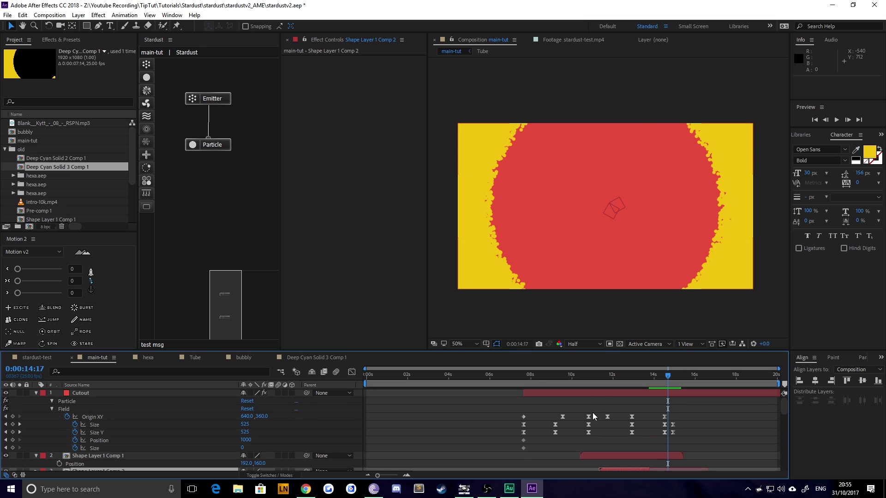
click(605, 393)
key(u)
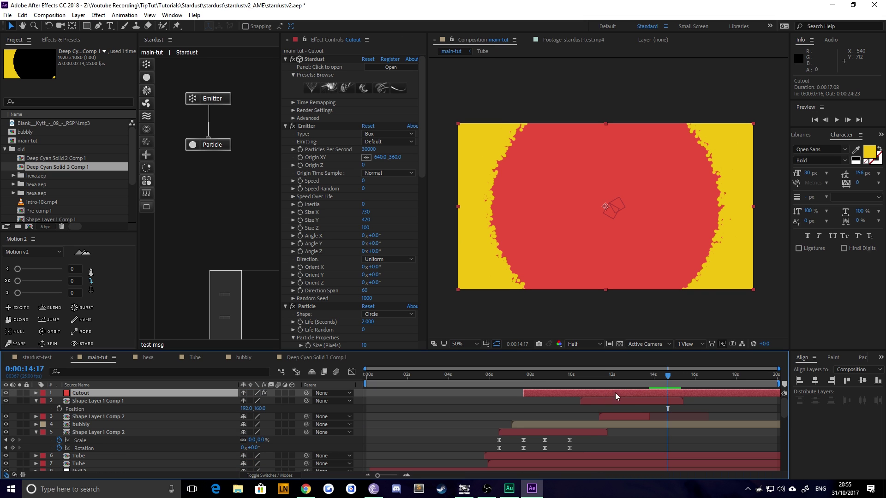
key(ctrl+y)
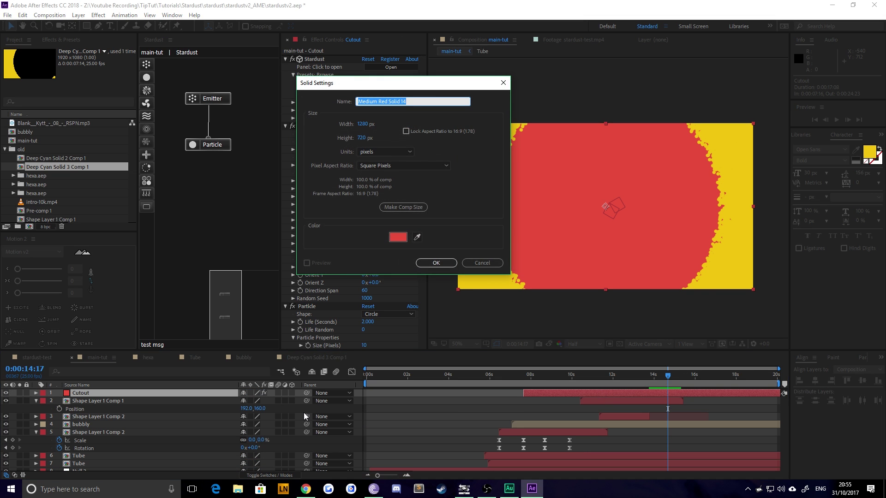
text(Spin)
key(Return)
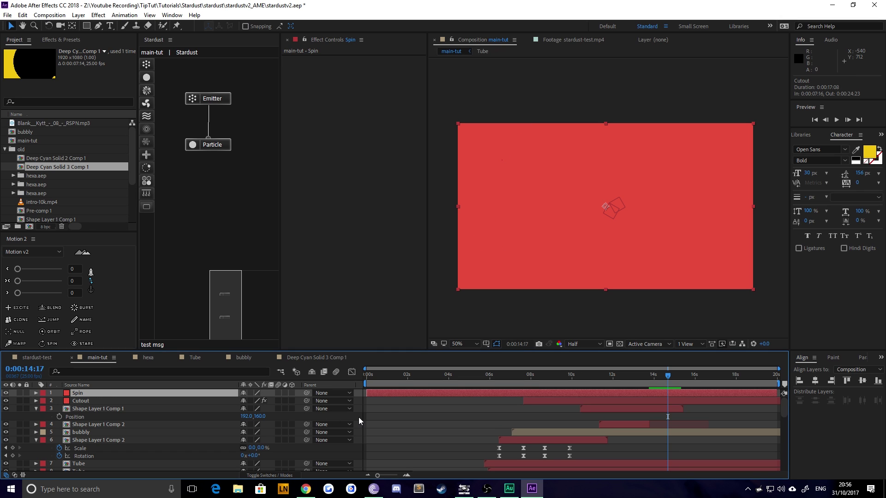
Apply the Stardust effect to the Spin layer and replace its setup with the Circular preset.
key(ctrl+space)
text(stard)
key(Return)
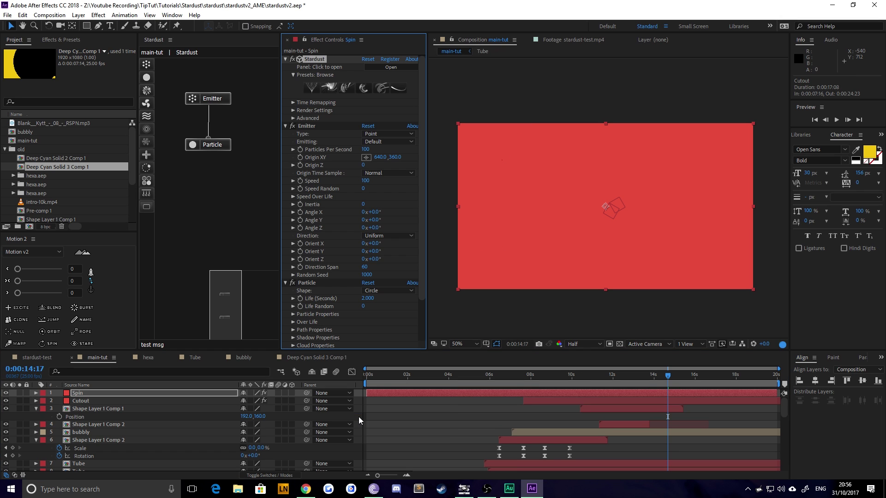
click(328, 89)
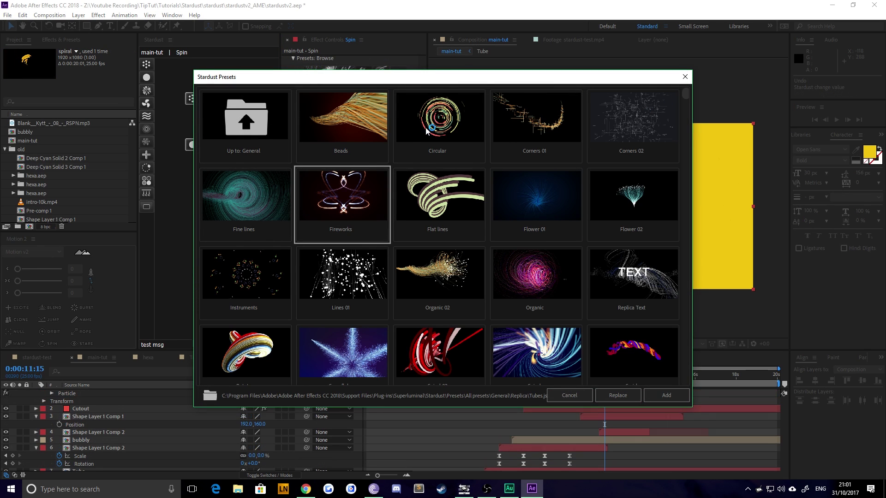
click(438, 124)
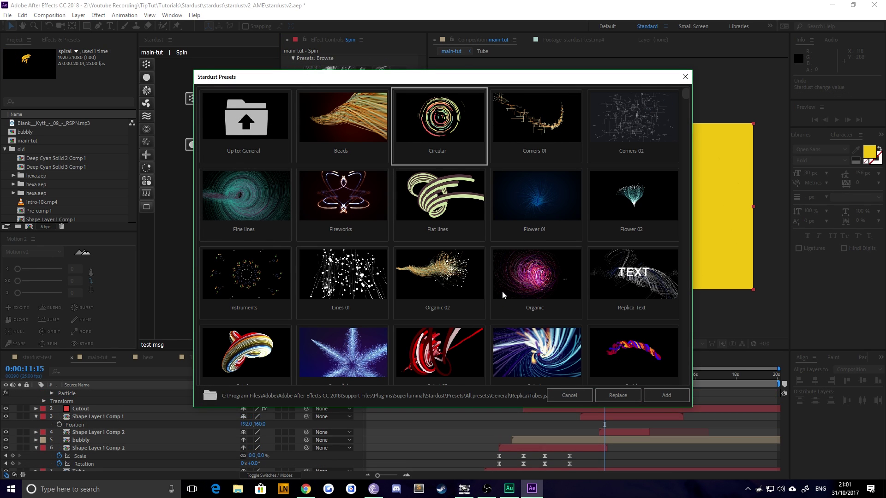
click(616, 395)
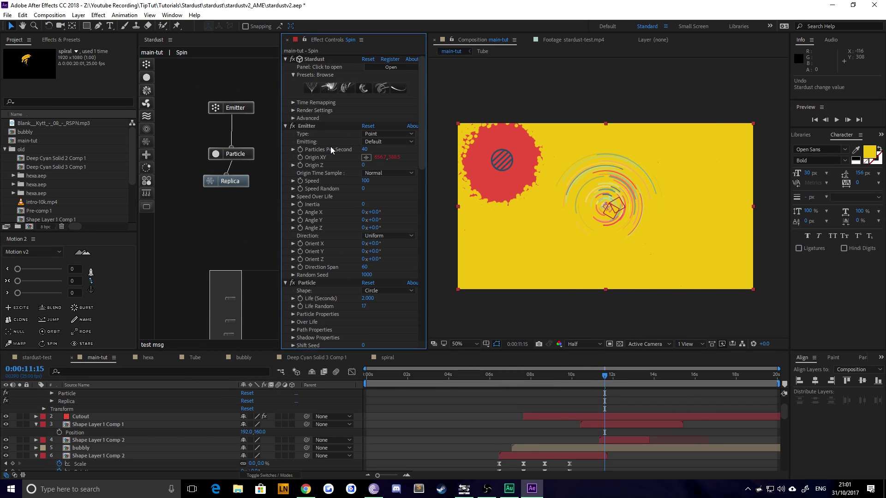
Set Spin's particle shape to Rectangle, try a Size of 5, and set Size to 10 and Size Y to 15.
click(384, 291)
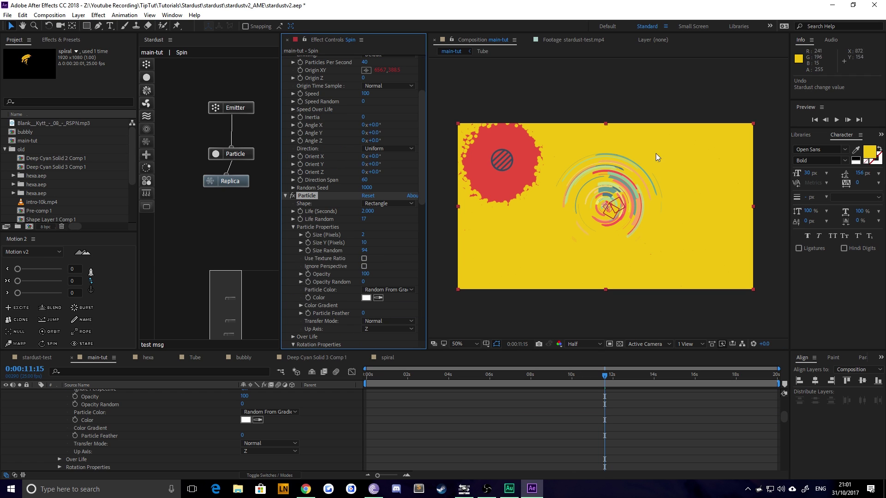
scroll(595, 206, up, 2)
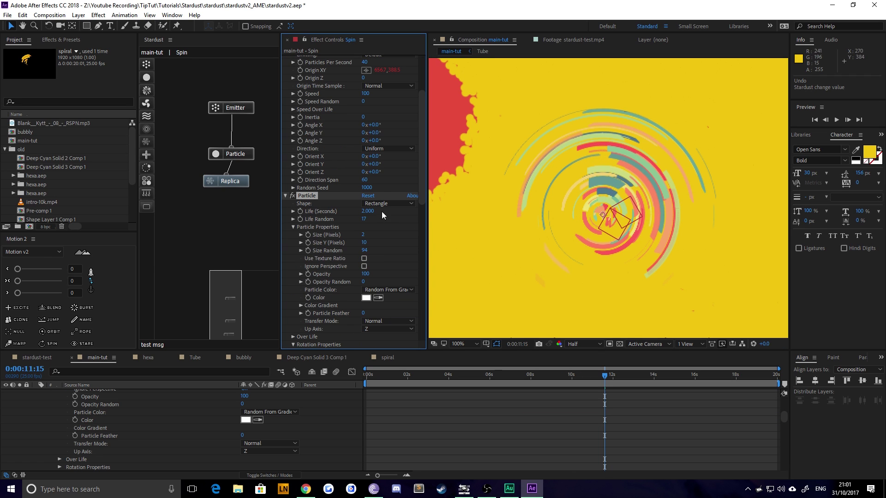
click(363, 235)
text(5)
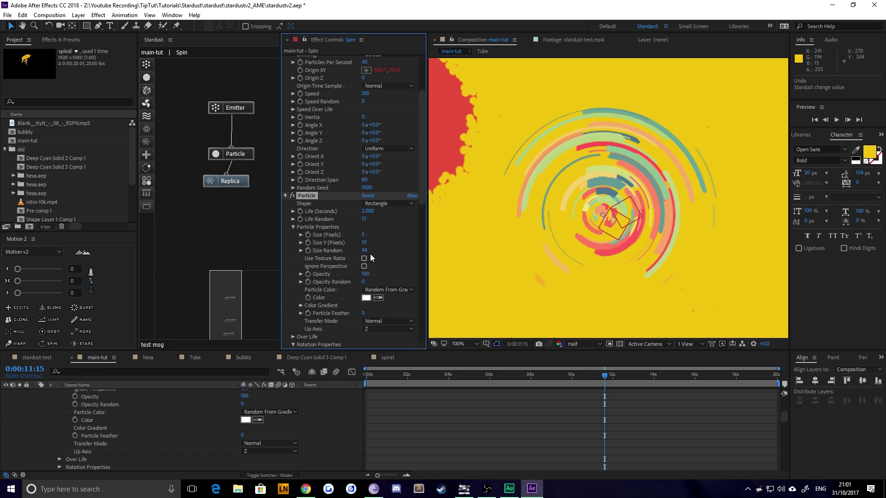
click(364, 243)
text(15)
key(Return)
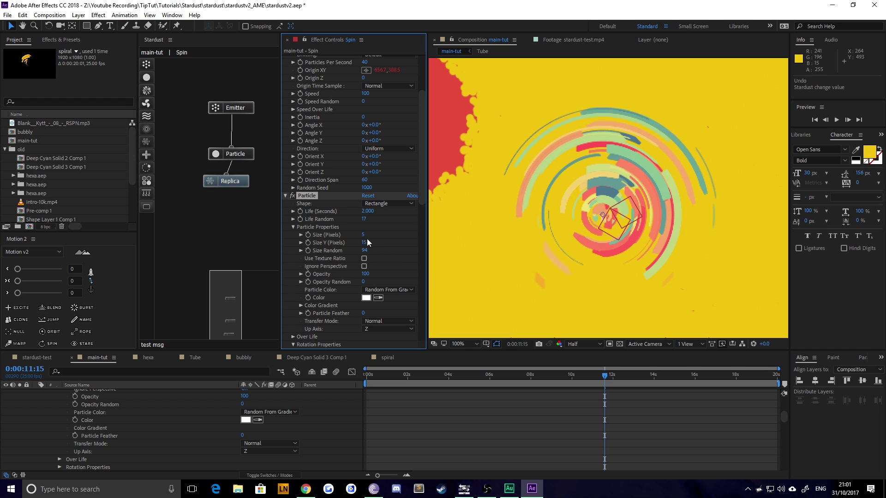
click(363, 235)
key(Return)
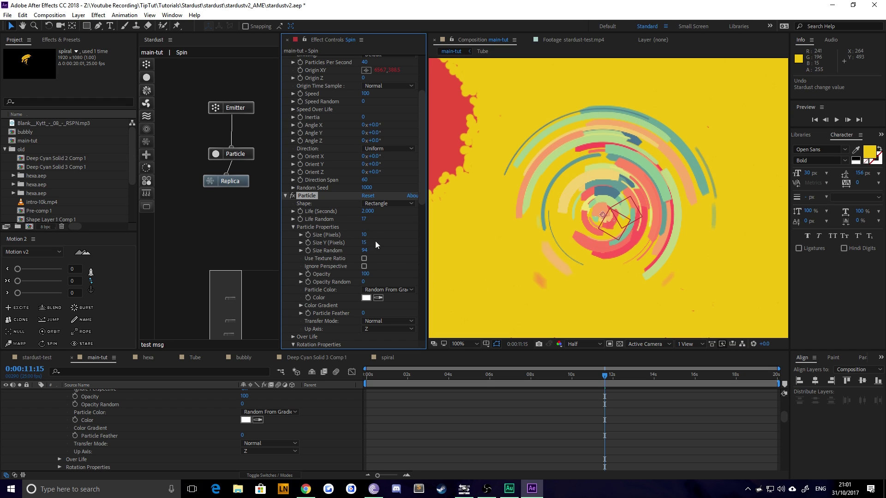
Try a Speed of 340 on Spin's emitter and settle on a Speed of 150.
scroll(379, 262, up, 1)
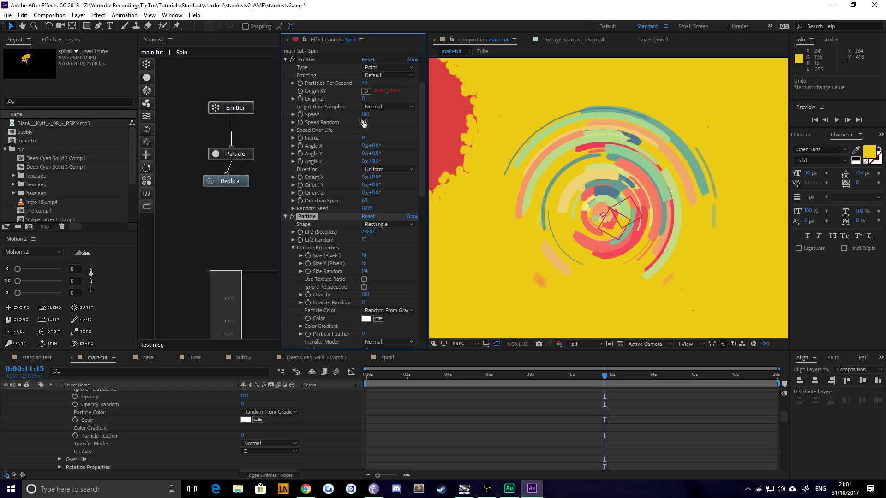
drag(364, 117, 379, 119)
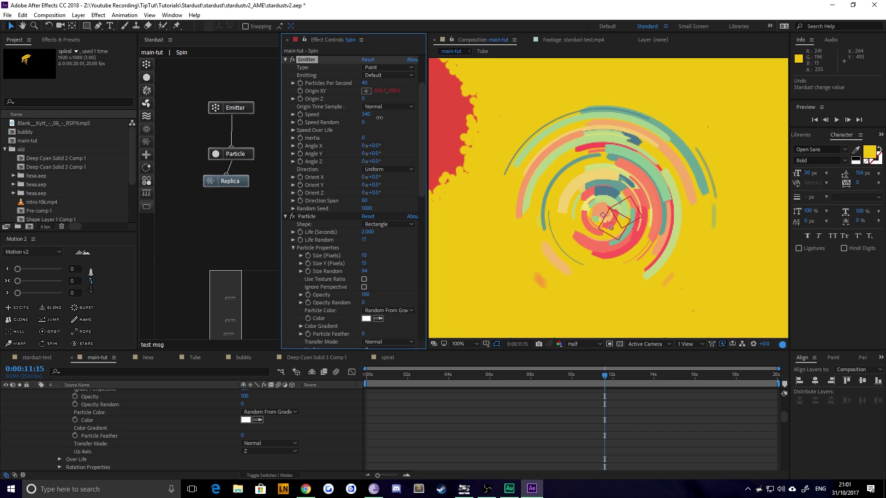
scroll(617, 228, down, 2)
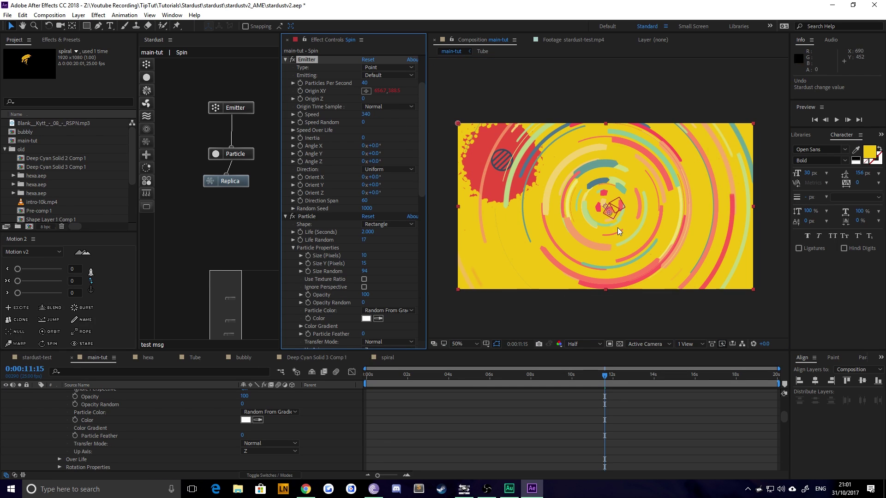
click(365, 114)
text(150)
key(Return)
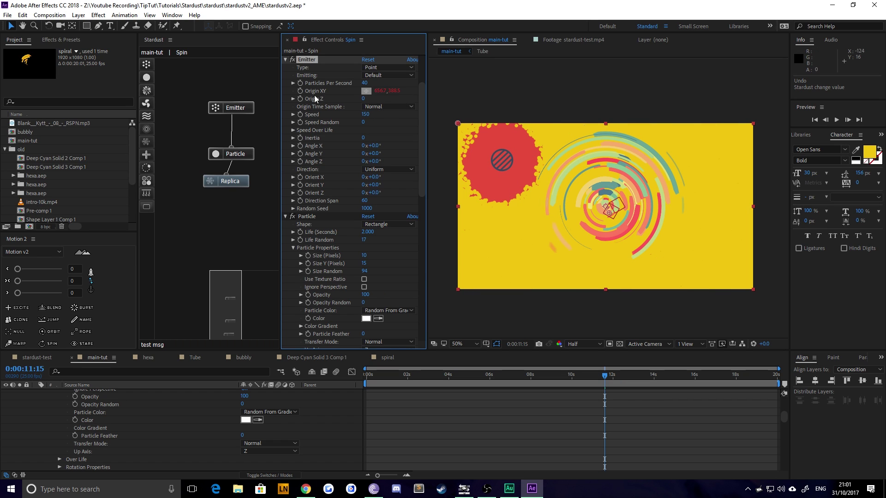
Remove the expression from the Origin XY property of Spin's emitter.
scroll(141, 415, up, 5)
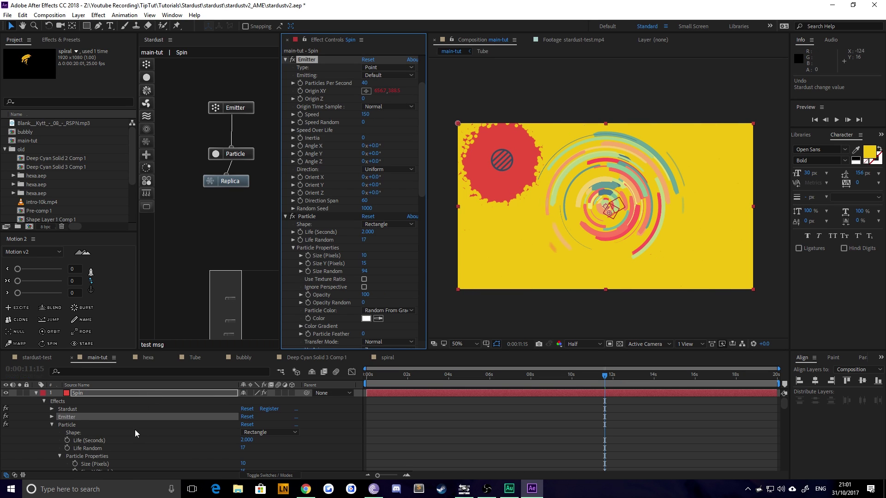
click(52, 417)
scroll(81, 435, down, 1)
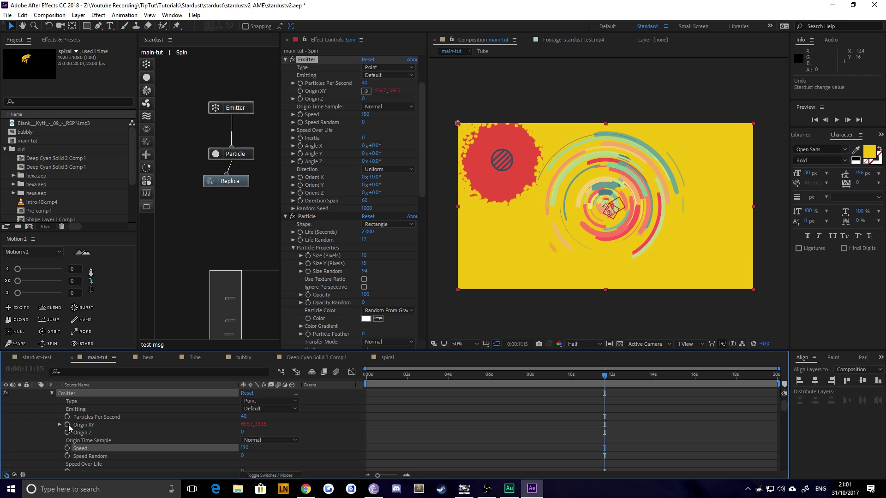
click(60, 425)
alt+click(67, 425)
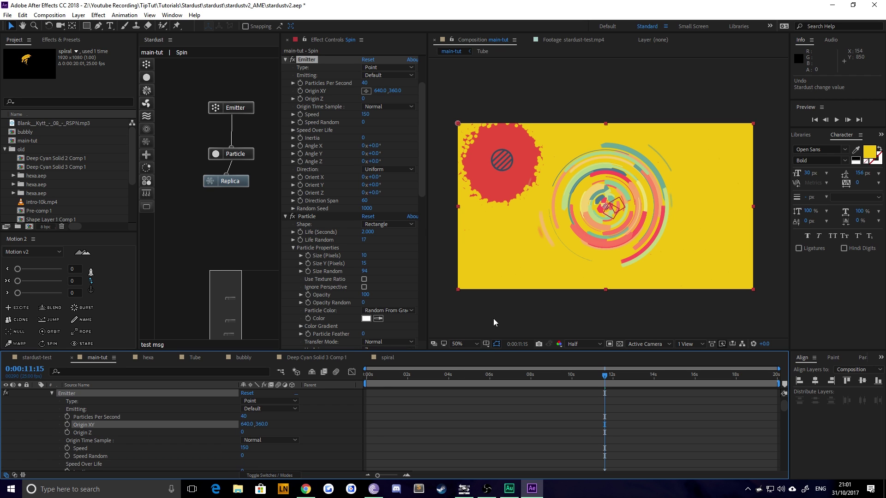
Switch the Particle Color mode of Spin's particle to Color Over Life.
scroll(362, 263, down, 6)
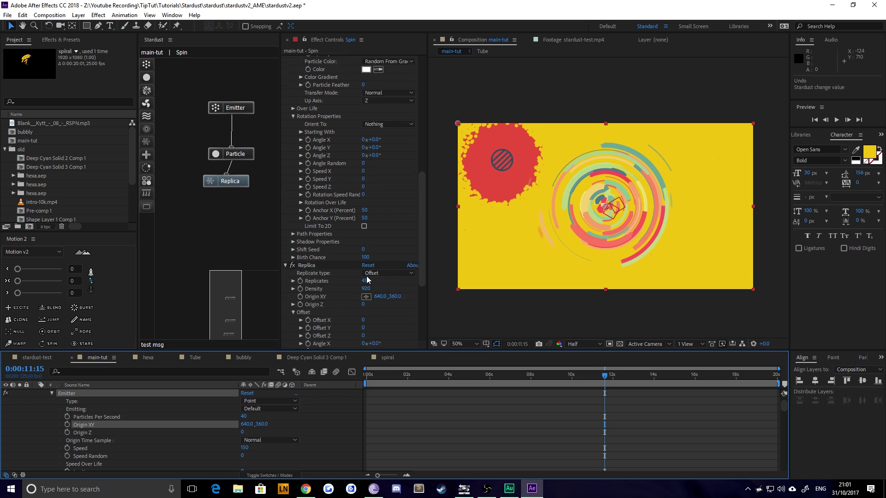
click(231, 154)
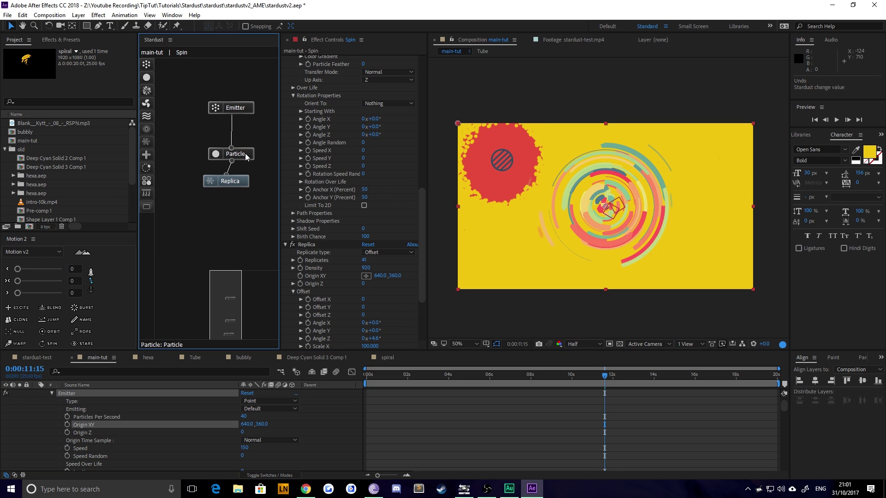
scroll(340, 221, down, 1)
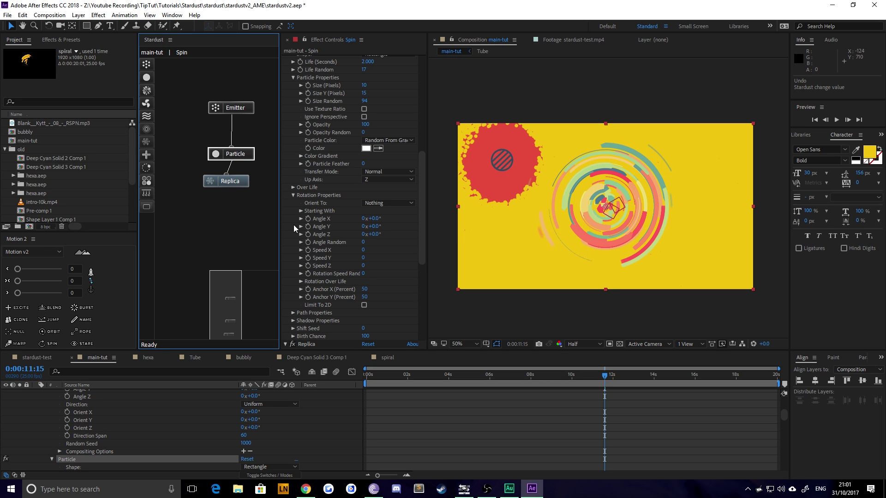
scroll(300, 267, up, 3)
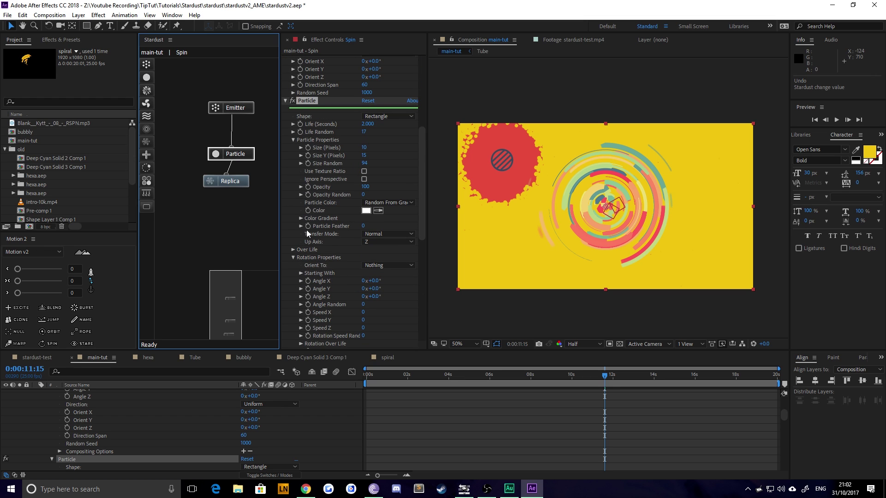
click(388, 202)
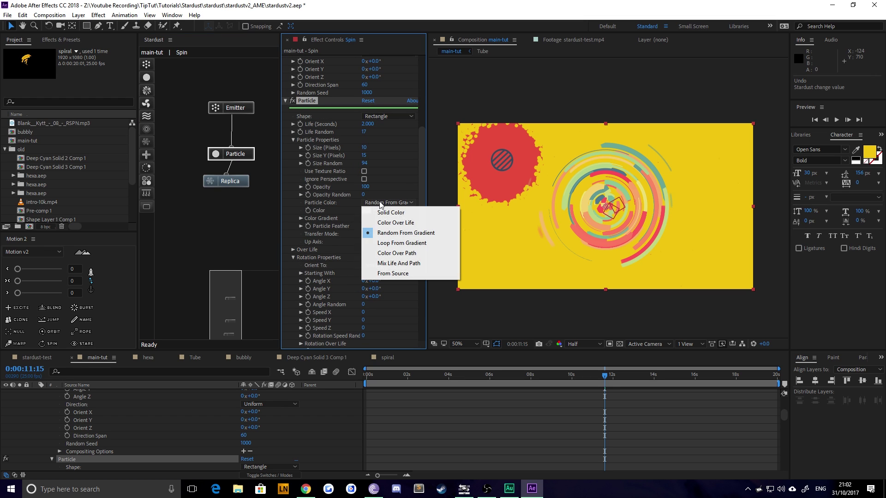
click(397, 223)
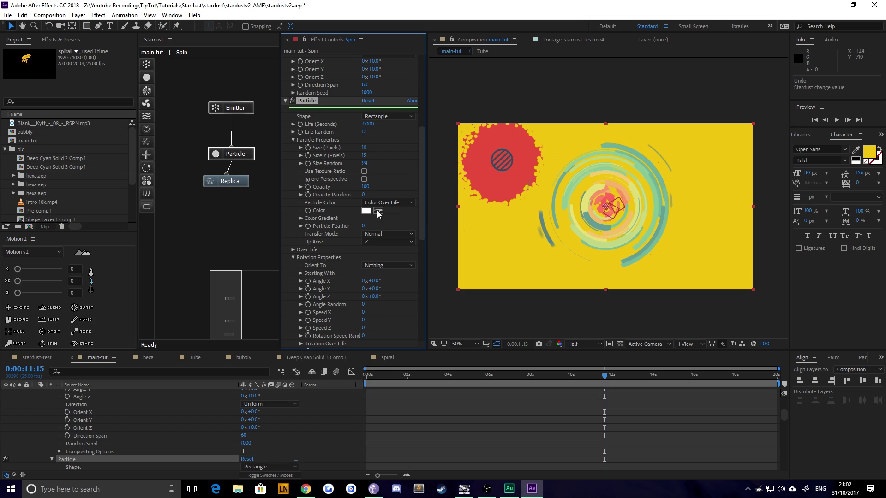
Remove the two end stops and the salmon stop from Spin's particle color gradient, and move the yellow stop to its start.
click(301, 217)
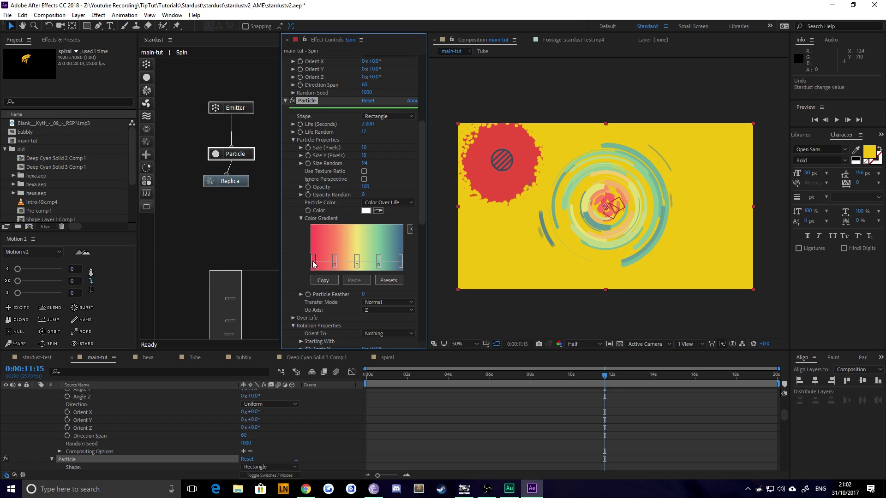
drag(313, 264, 313, 282)
drag(403, 261, 403, 282)
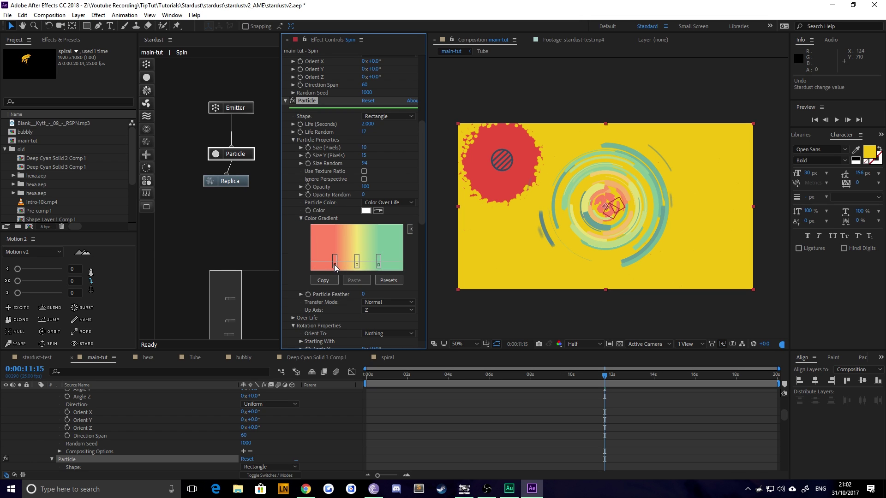
drag(334, 267, 289, 271)
drag(358, 266, 312, 264)
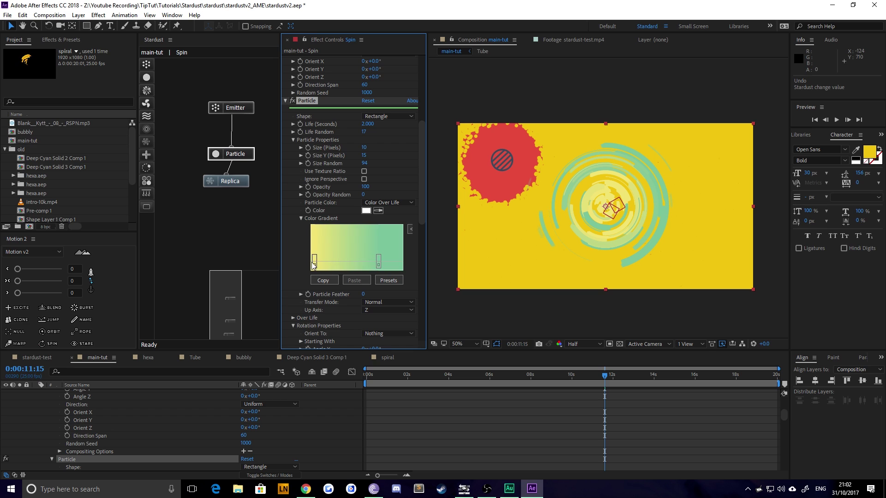
Set the gradient's starting stop to the yellow F1C40F.
double_click(313, 263)
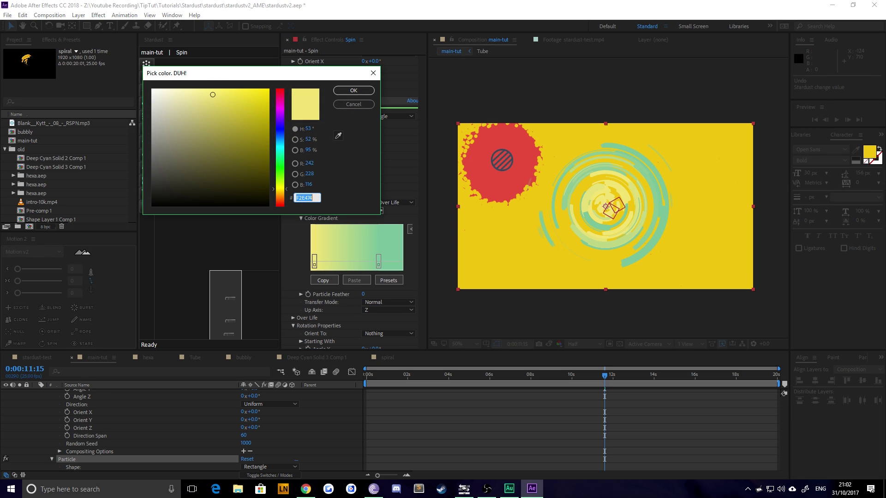
key(alt+Tab)
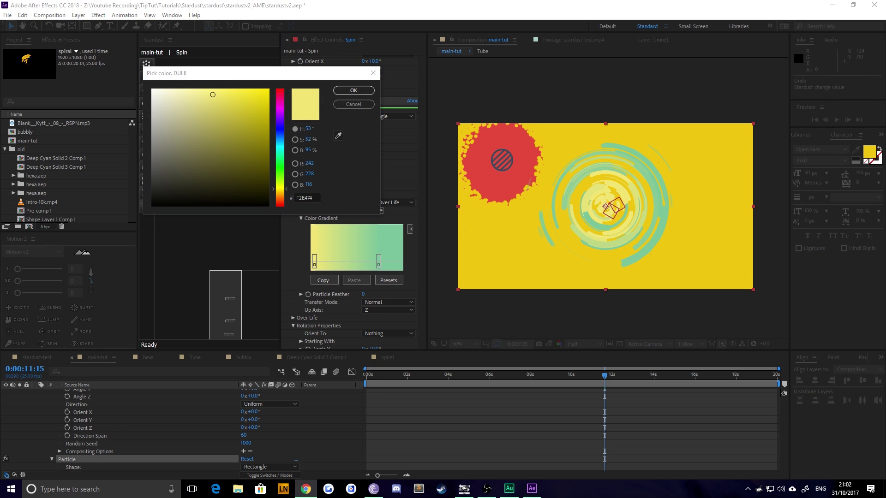
click(298, 199)
text(F1C40F)
click(353, 91)
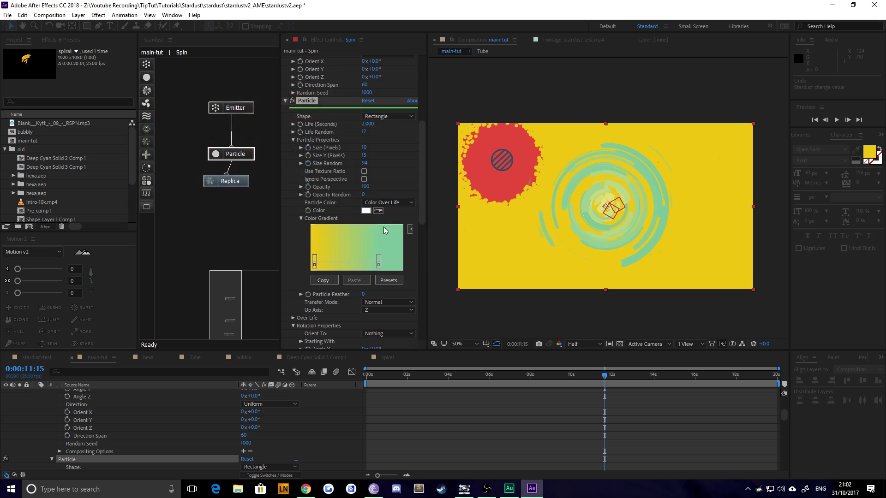
Recolor the gradient's green stop to the orange E67E22 and move it to the end of the gradient.
double_click(376, 264)
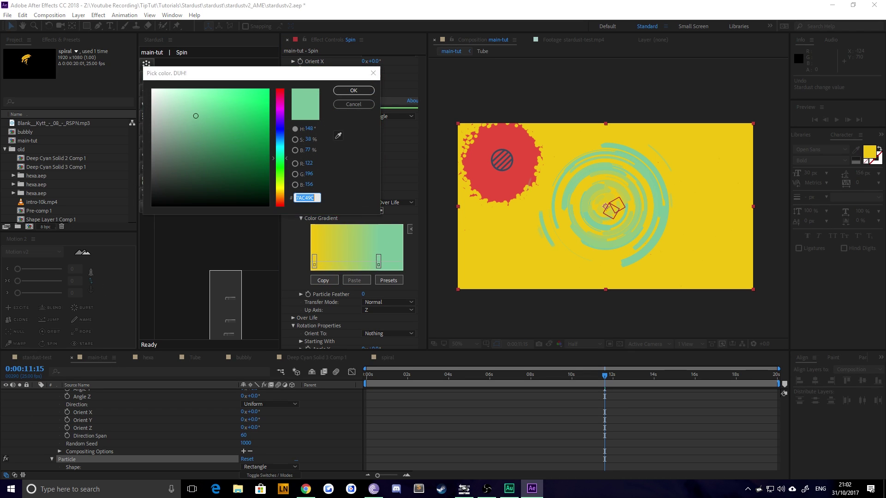
click(302, 197)
key(ctrl+v)
click(353, 91)
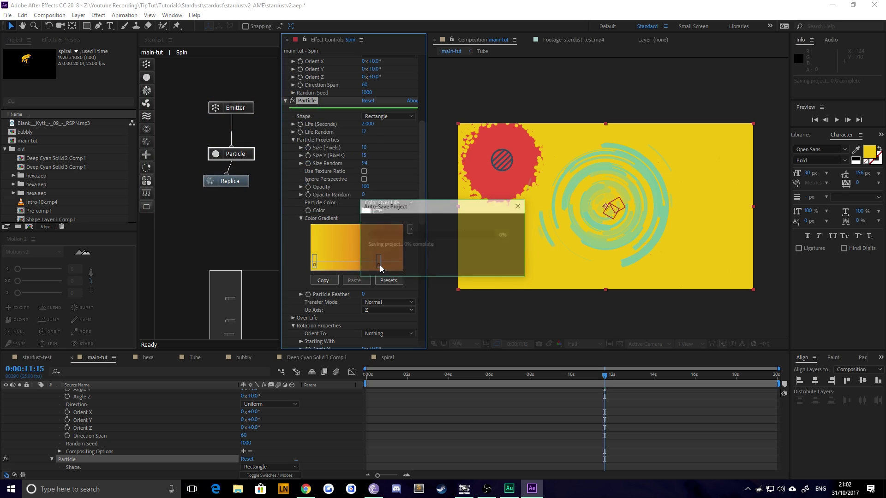
drag(380, 264, 401, 263)
double_click(400, 263)
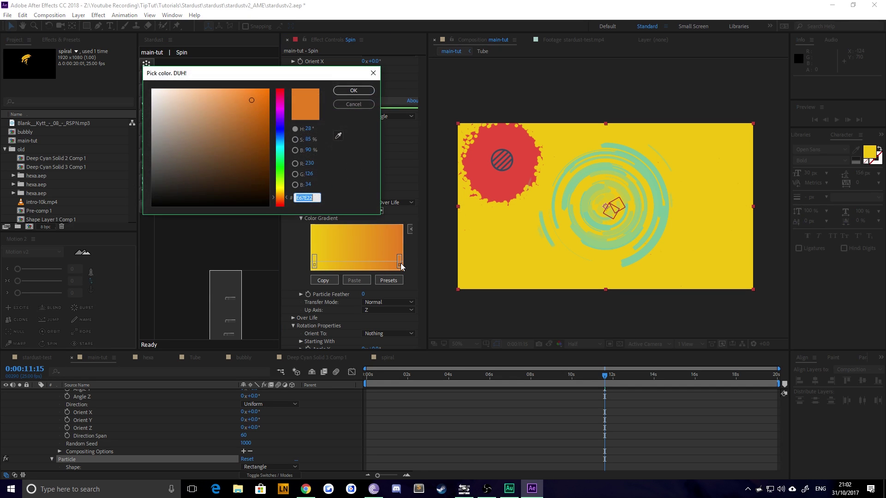
click(344, 91)
Set Spin's Particle Color to Random From Gradient and its Opacity Random to 30.
click(383, 203)
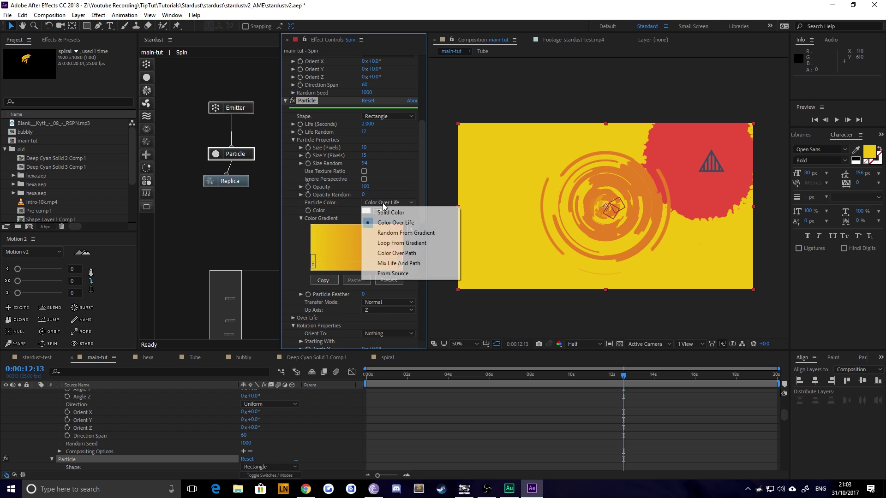
click(403, 233)
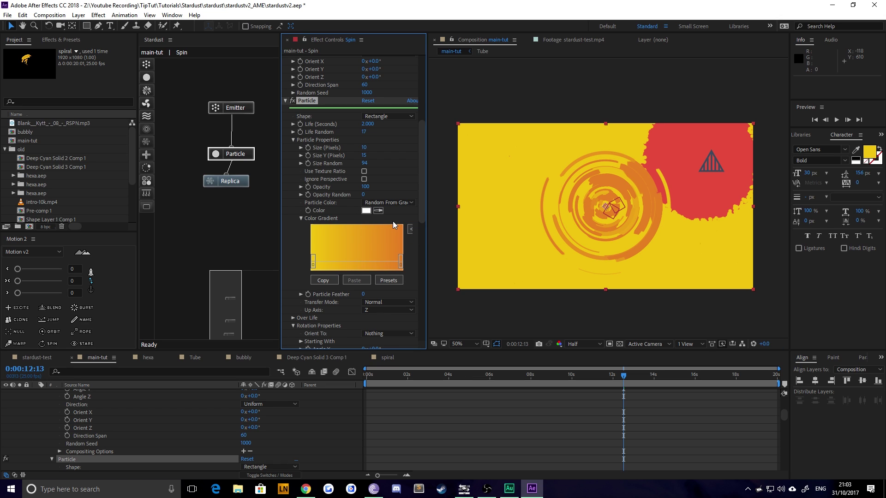
click(364, 195)
text(30)
key(Return)
Collapse the Spin layer's properties, move it below Cutout, and shift the layer to start at 0:00:12:14.
scroll(545, 394, up, 10)
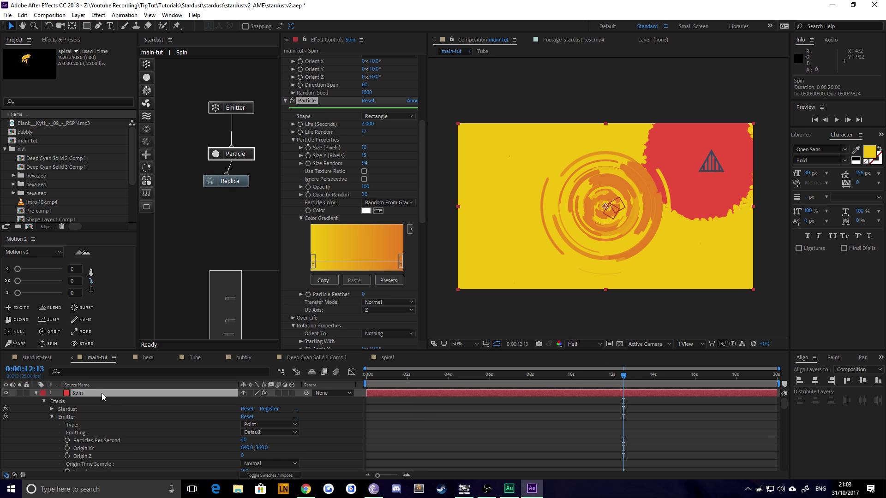
click(101, 393)
key(u)
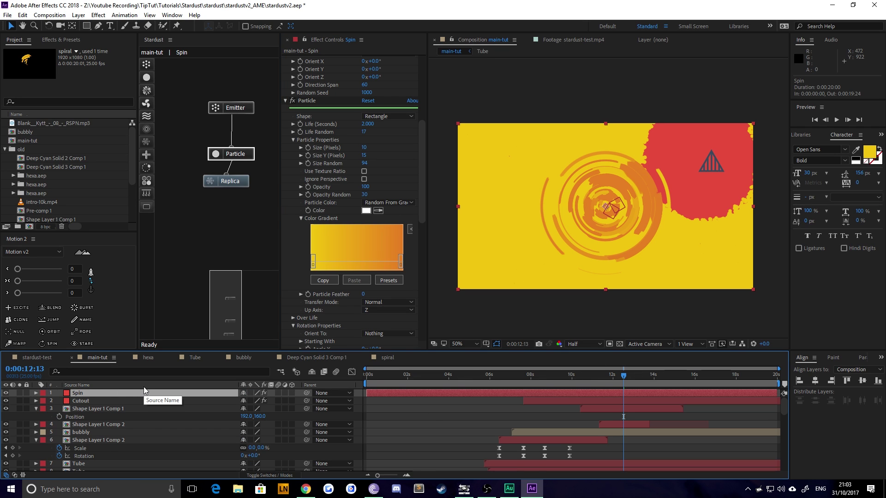
key(ctrl+[)
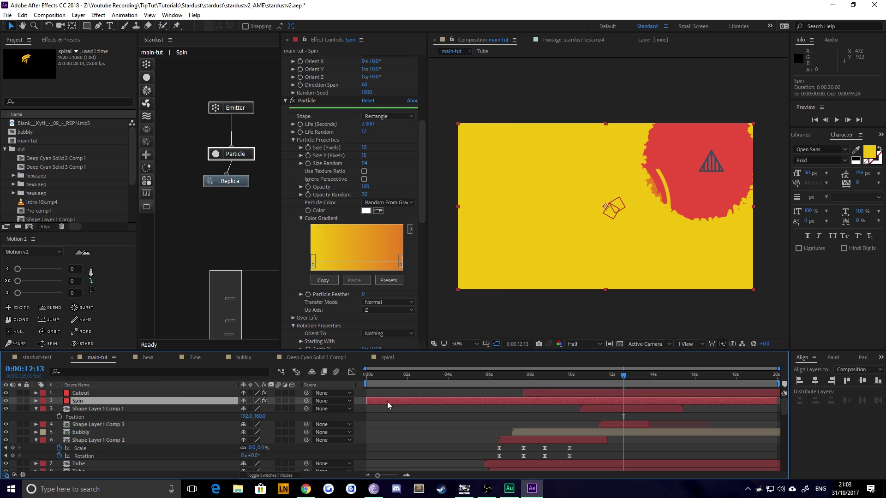
drag(387, 401, 629, 401)
Play back the spinning arcs from 0:00:13:04 against the Cutout's circle reveal.
click(611, 386)
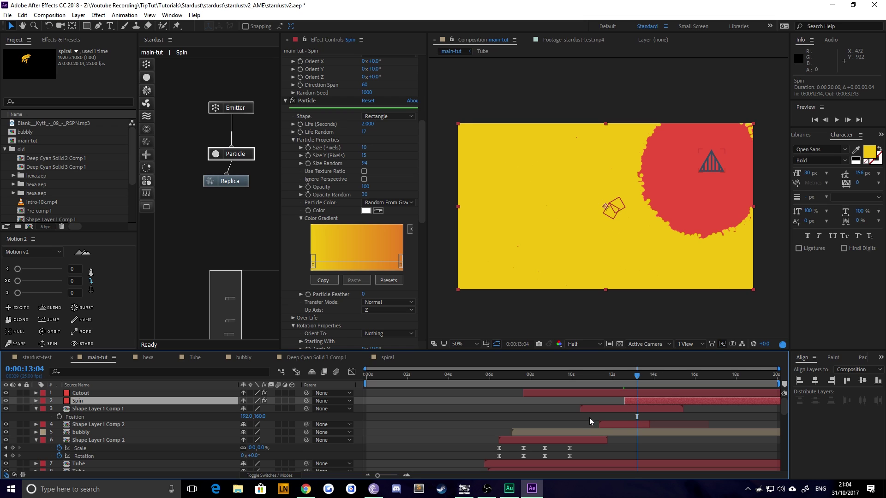
key(space)
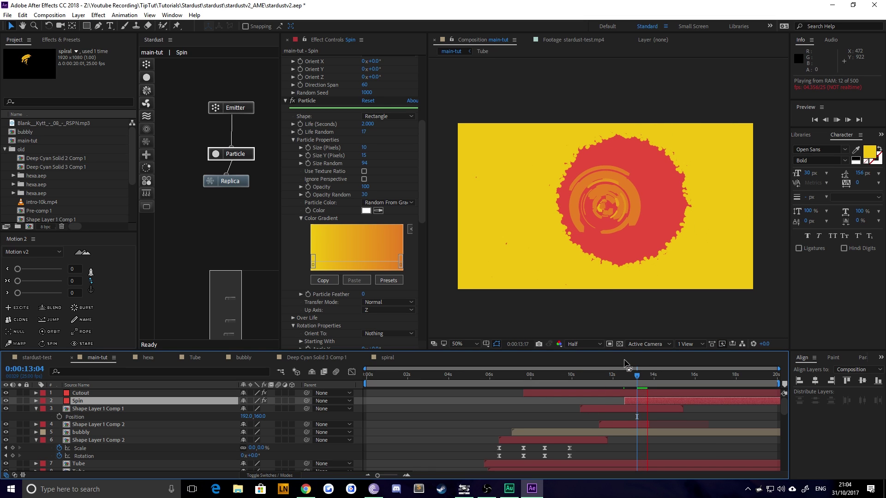
click(642, 402)
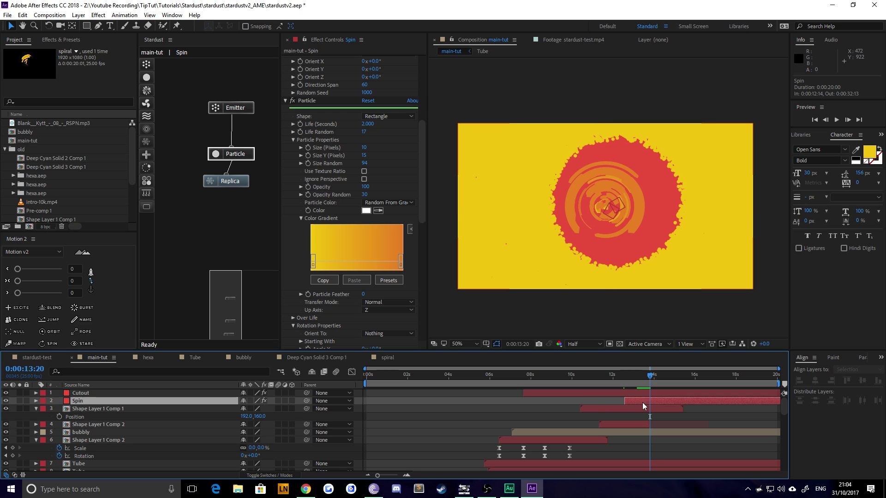
Set the Emitting mode of Spin's emitter to Once and play back the composition from 0:00:12:21.
scroll(346, 159, up, 8)
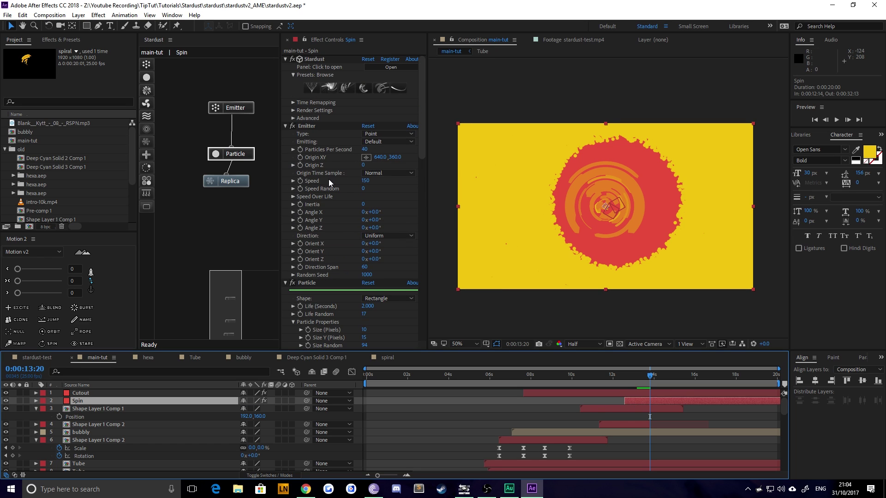
click(386, 141)
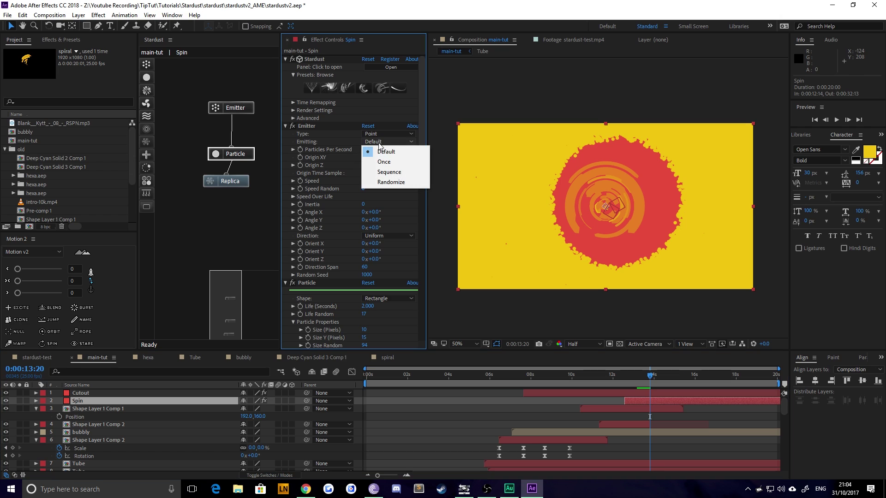
click(390, 162)
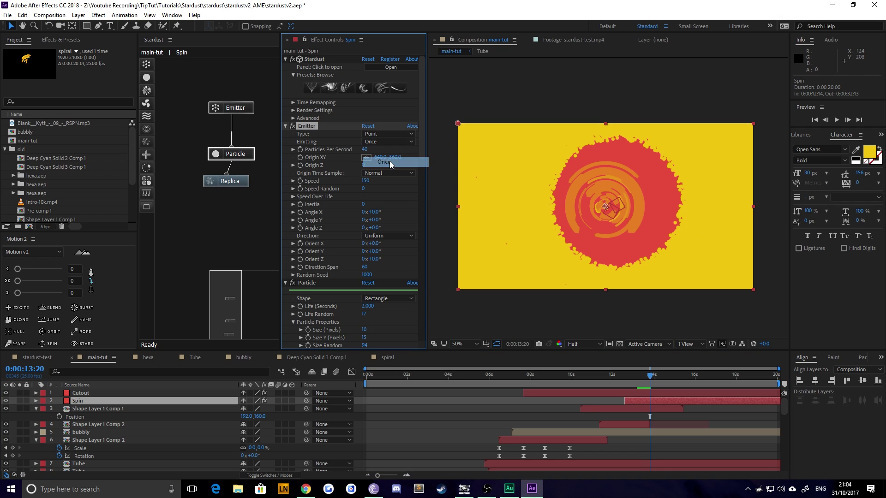
click(630, 379)
click(631, 378)
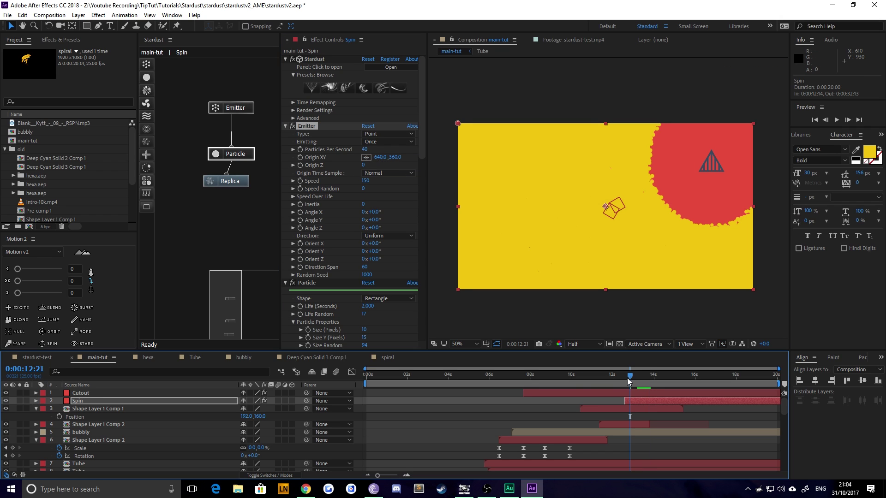
key(space)
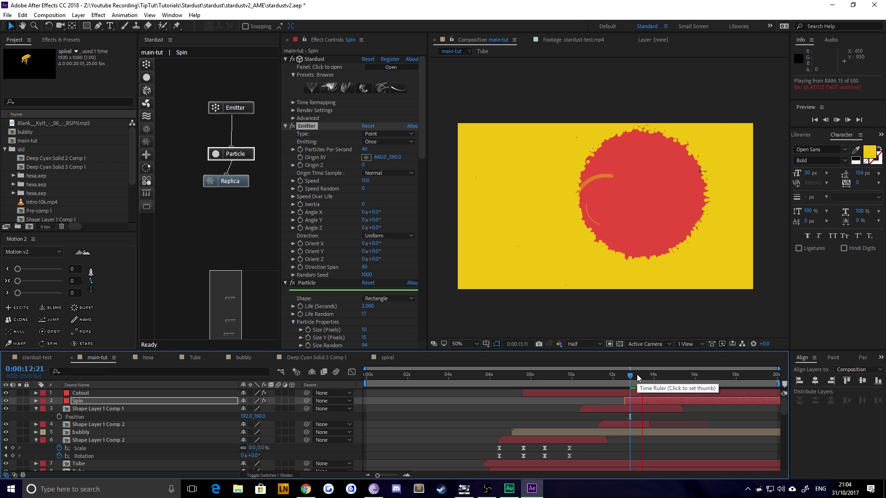
Set the Emitting mode of Spin's emitter back to Default and play back the composition from 0:00:13:03.
key(space)
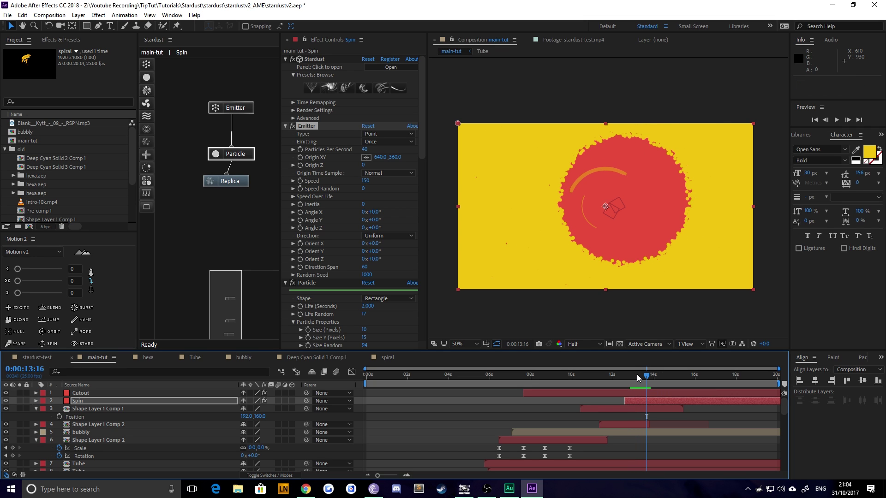
click(389, 142)
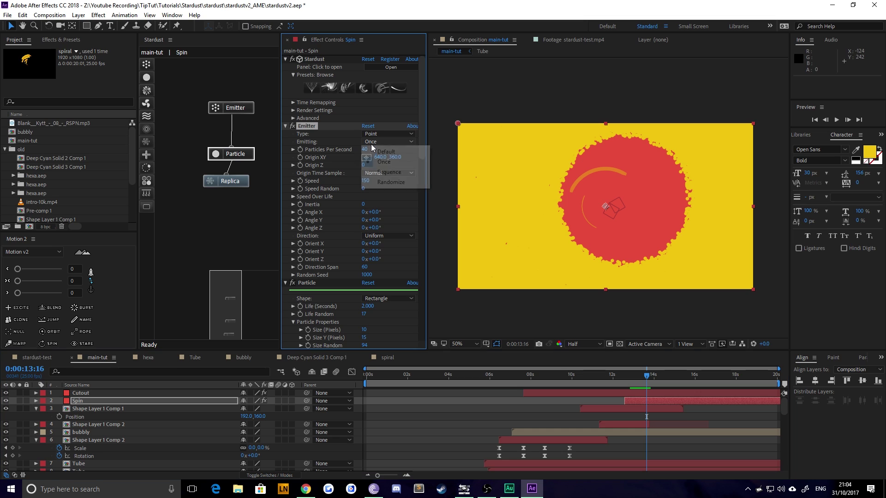
click(386, 152)
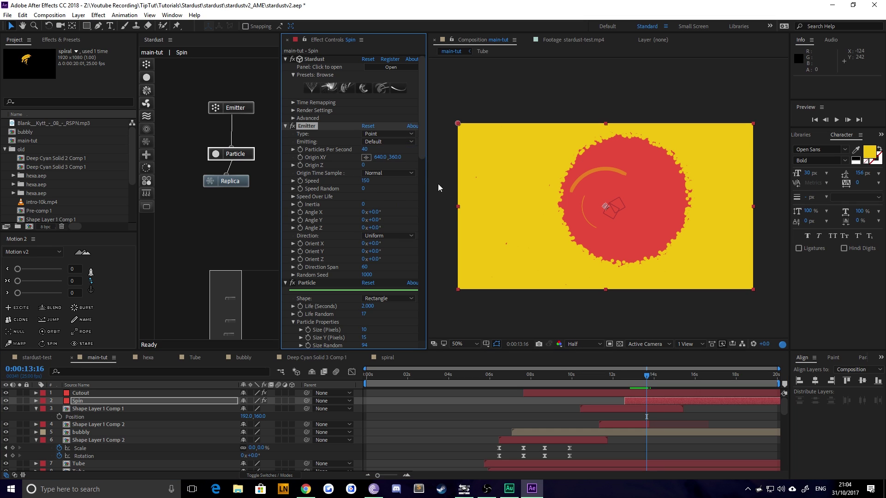
click(635, 380)
key(space)
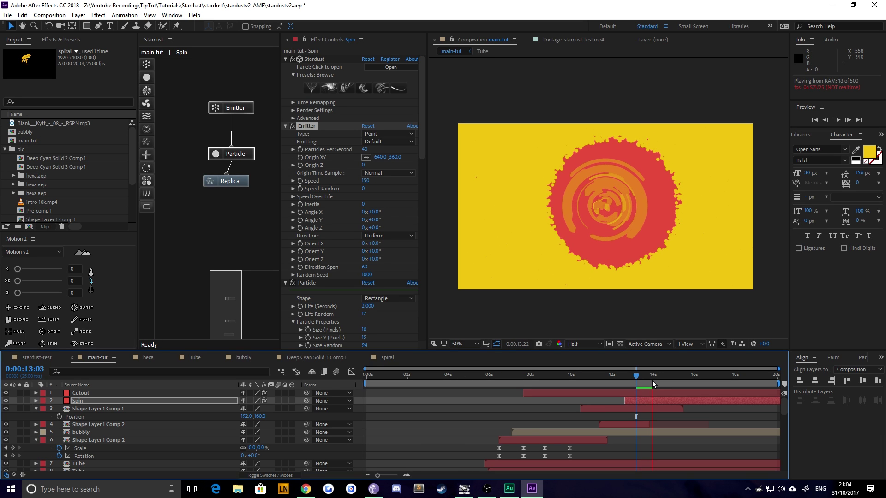
key(space)
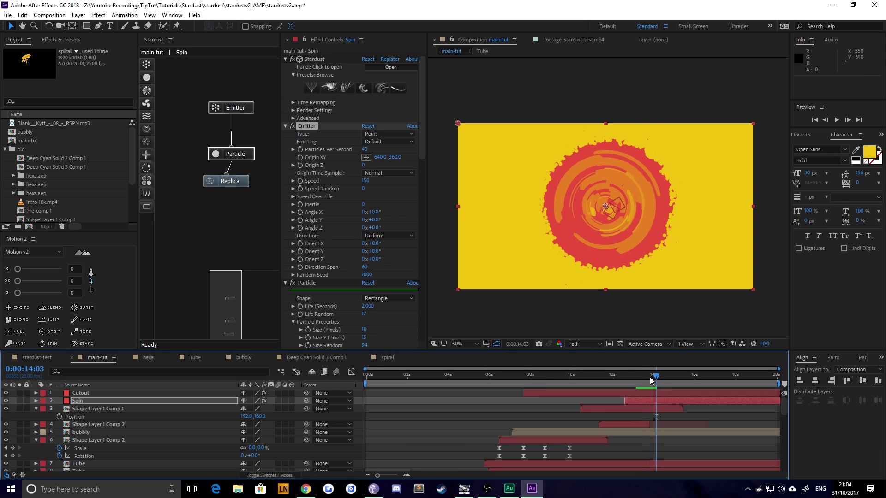
Keyframe Spin's Particles Per Second from 40 at 0:00:14:03 down to 0 at 0:00:15:02.
click(299, 150)
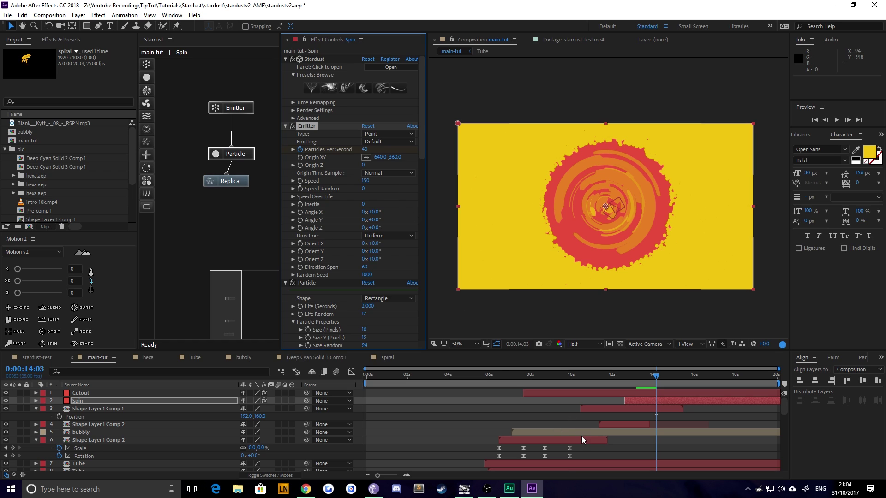
key(u)
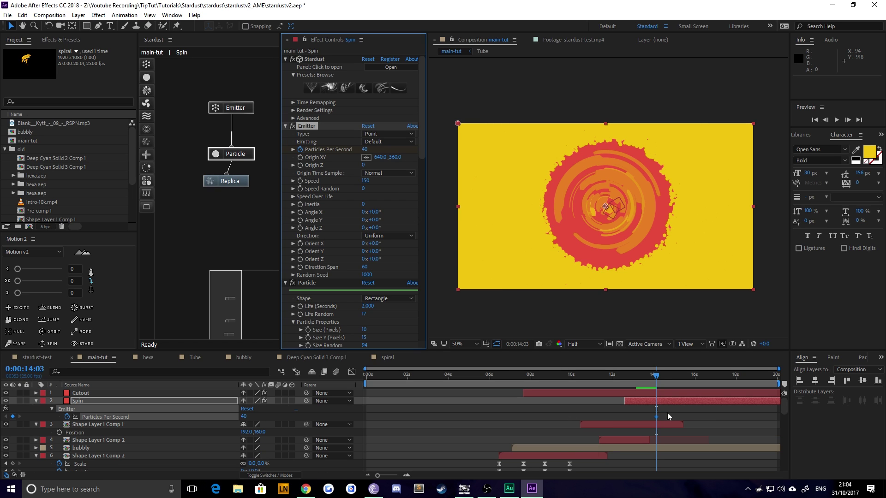
click(688, 380)
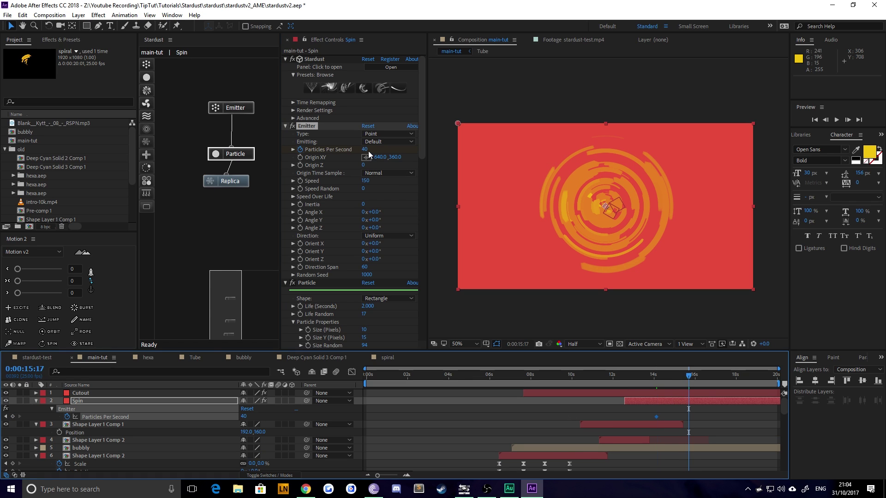
click(365, 149)
key(Return)
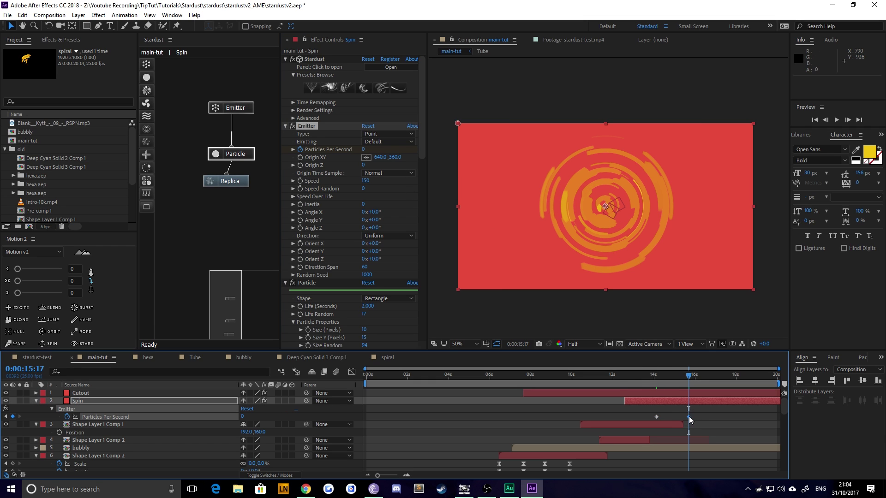
drag(688, 416, 677, 420)
Add intro-10k.mp4 below Shape Layer 1 Comp 1 and mute it by lowering its Audio Levels to -192 dB.
drag(652, 375, 658, 379)
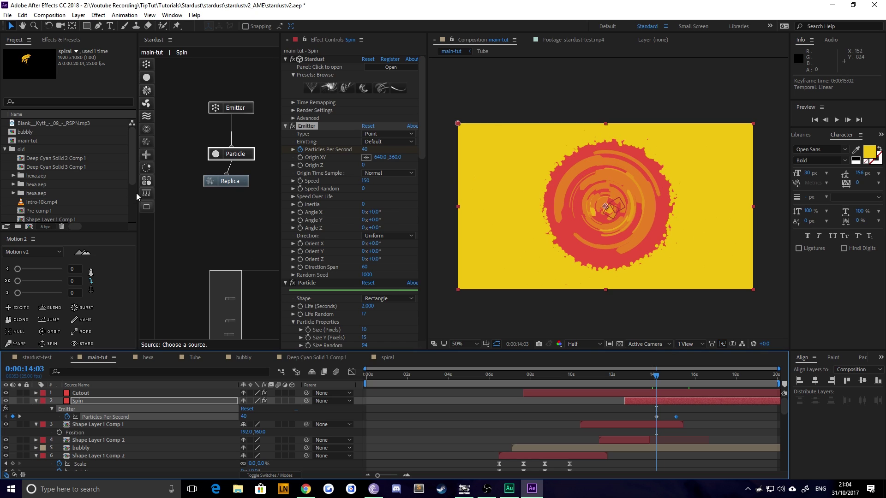
drag(47, 202, 102, 436)
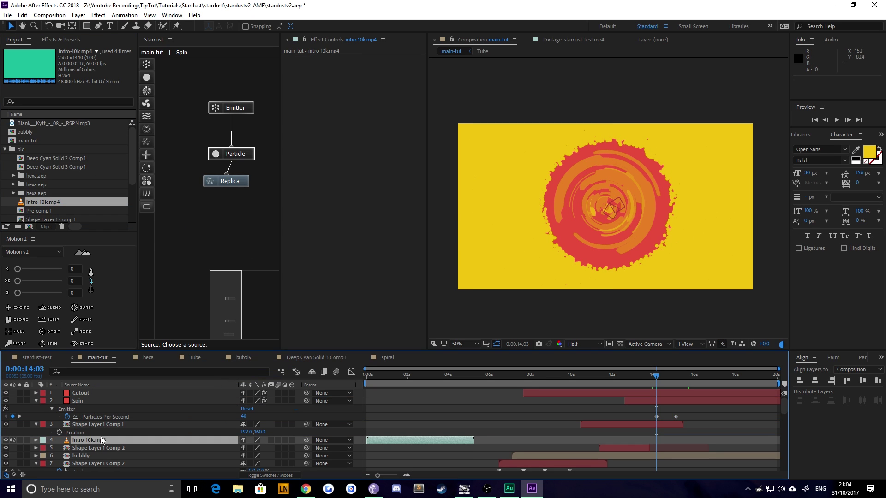
click(36, 440)
click(44, 456)
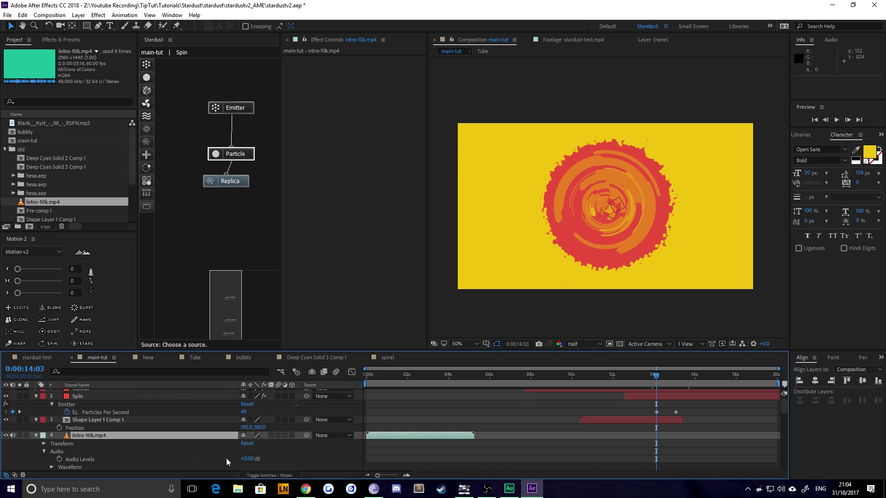
click(249, 459)
text(10000)
key(Return)
Shift intro-10k.mp4 to start at 0:00:14:11 and keyframe its Opacity from 0% at 0:00:14:12 to 100% at 0:00:15:22.
drag(419, 438, 712, 434)
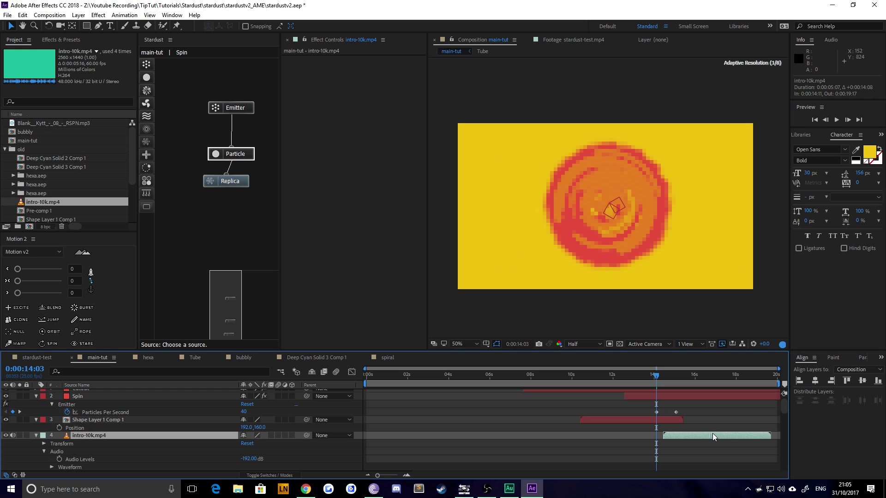
click(664, 375)
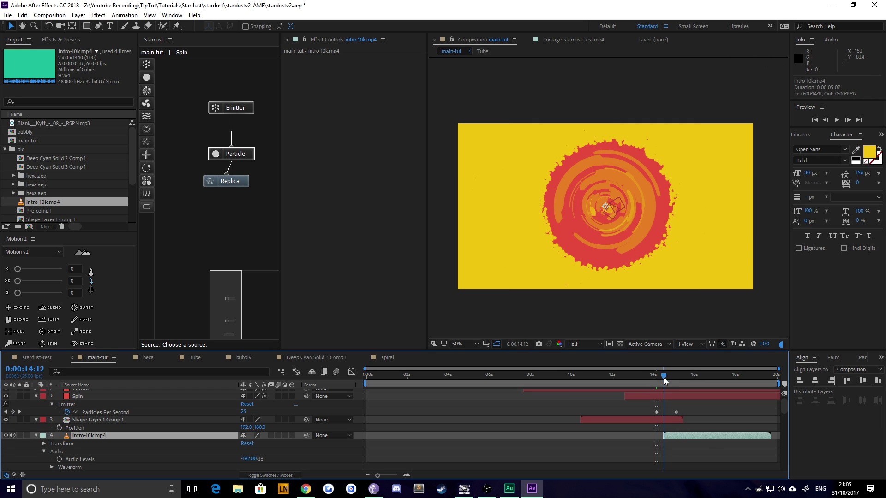
key(t)
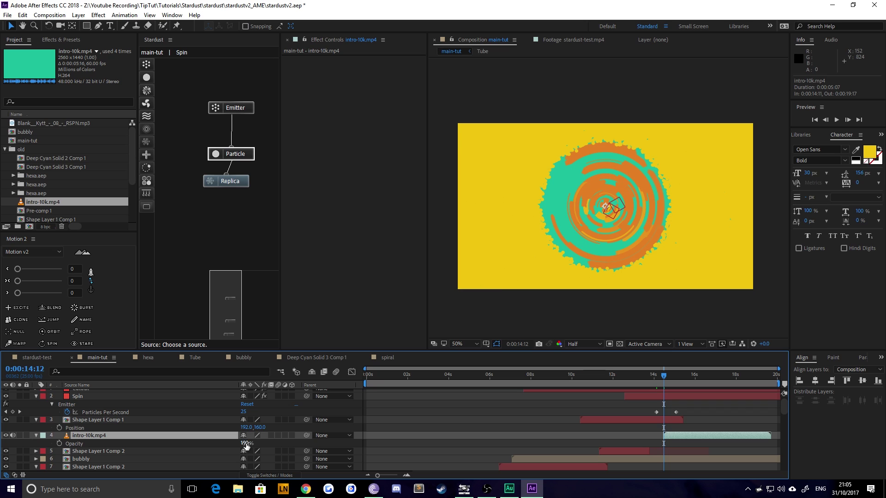
drag(246, 446, 138, 447)
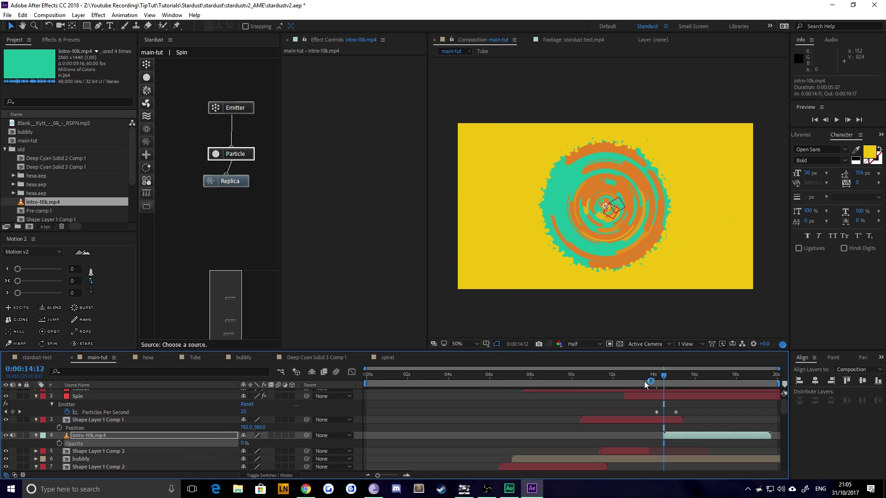
click(59, 444)
drag(689, 374, 692, 375)
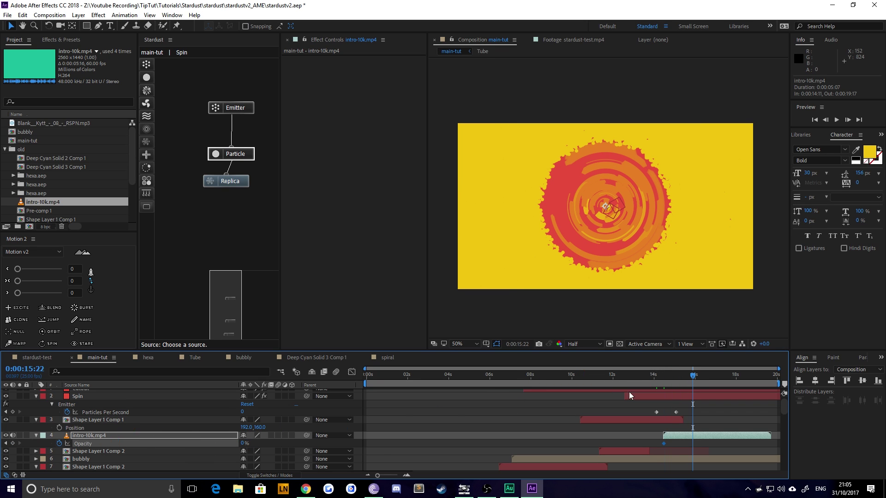
click(245, 444)
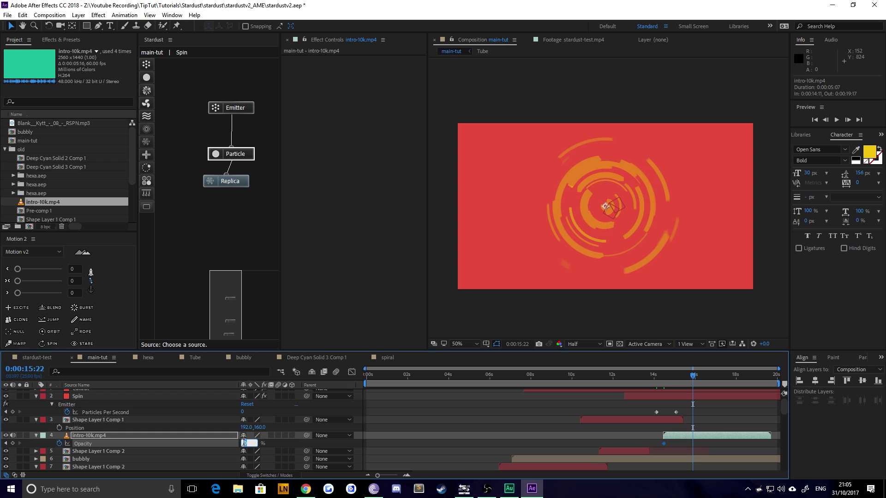
key(Return)
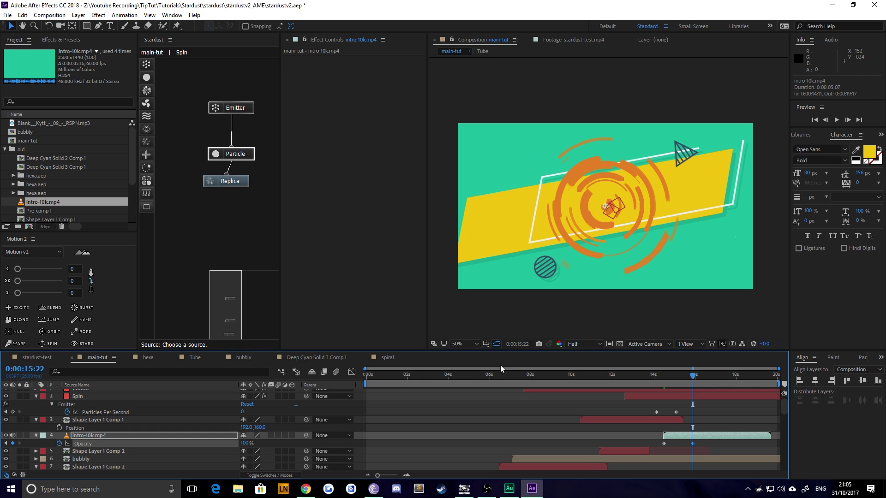
Set the intro-10k.mp4 layer's Scale to 50% and play back the whole composition from the beginning.
key(s)
key(space)
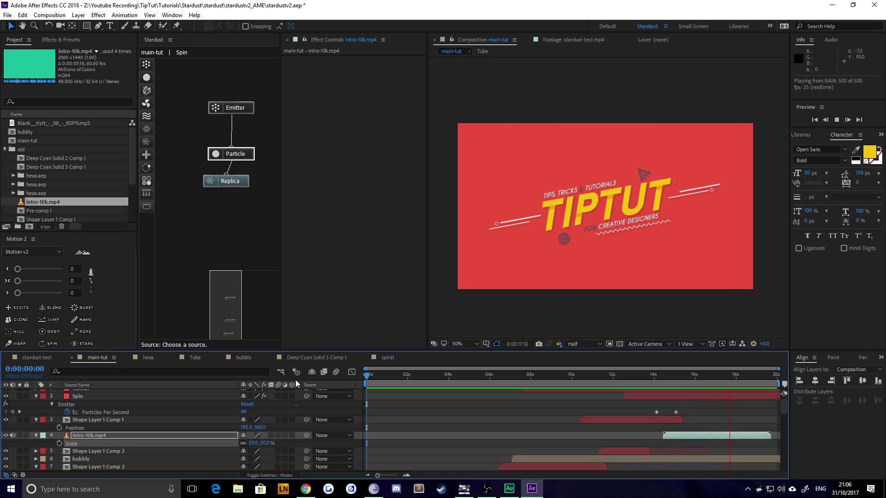
key(space)
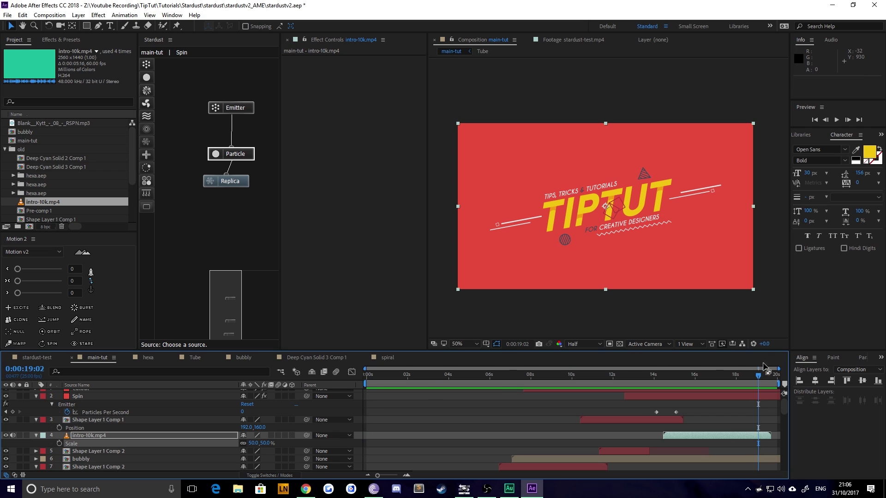
End the work area at 0:00:18:20 near the end of the music waveform and trim the composition to it.
scroll(740, 416, down, 5)
scroll(741, 416, down, 3)
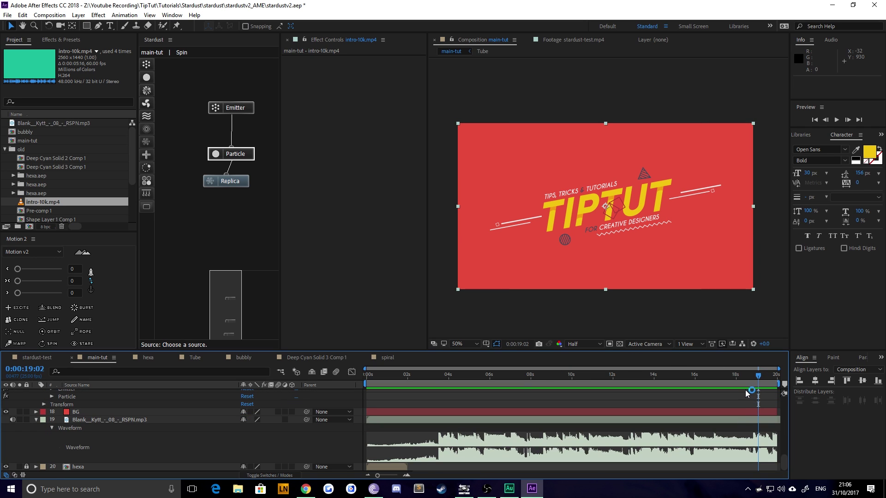
drag(749, 377, 754, 377)
drag(754, 379, 752, 378)
key(n)
right_click(728, 384)
click(747, 410)
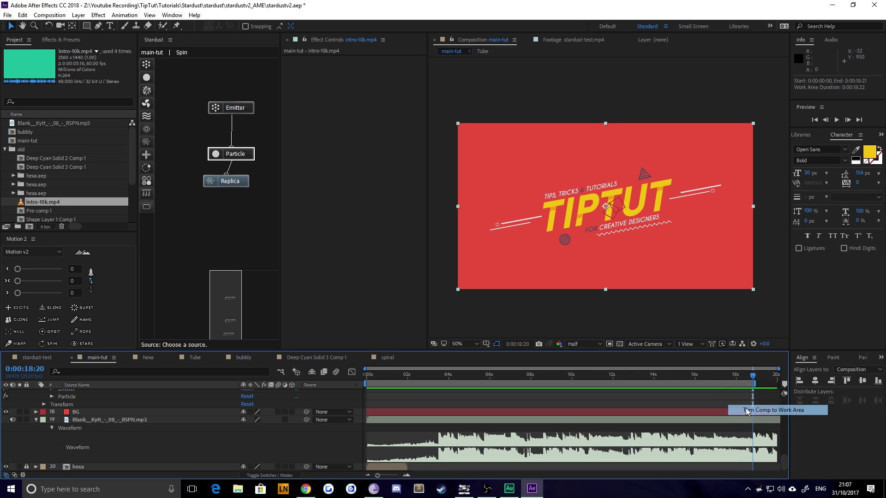
Collapse the properties of all layers and return the playhead to 0:00:00:00.
scroll(184, 424, up, 10)
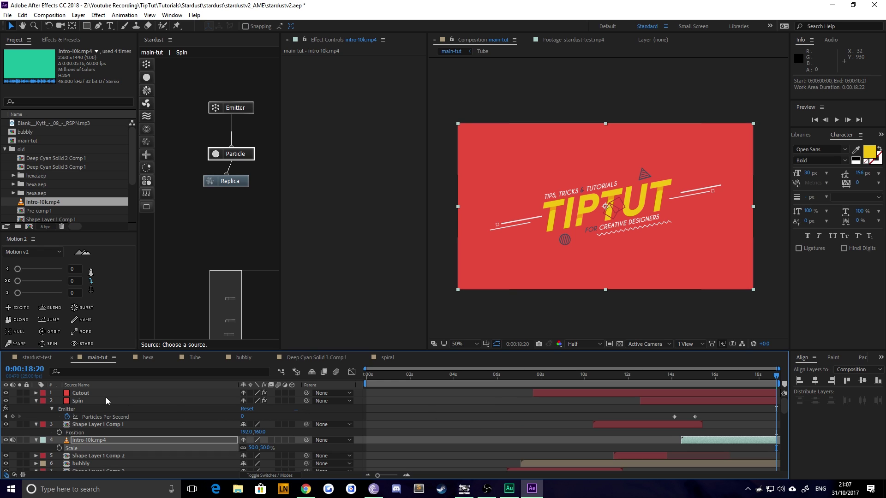
click(106, 401)
click(106, 393)
scroll(106, 443, down, 10)
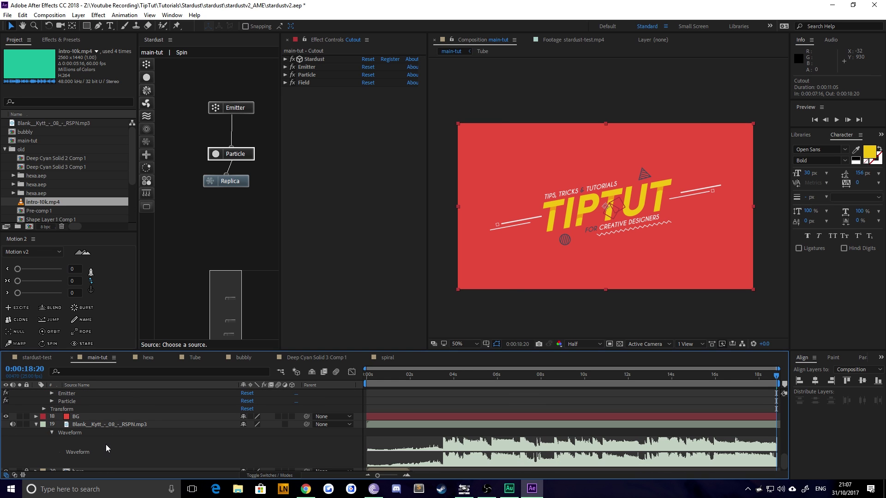
key(ctrl+a)
key(u)
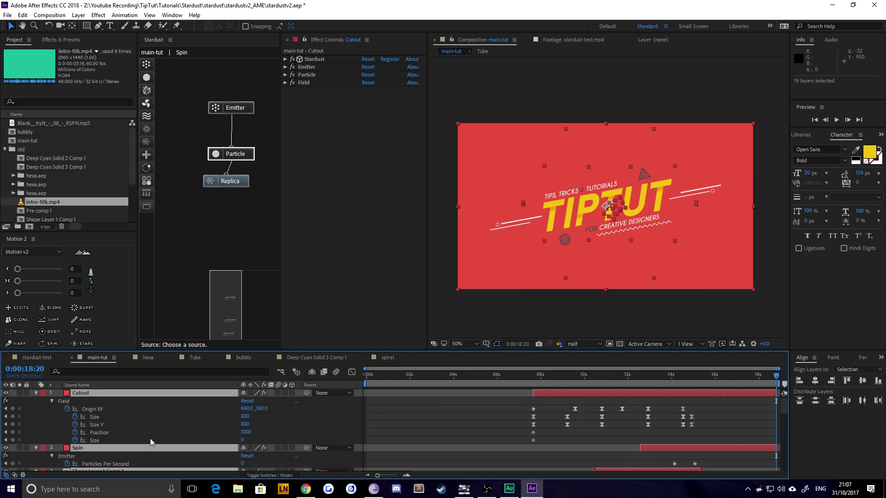
key(u)
click(388, 378)
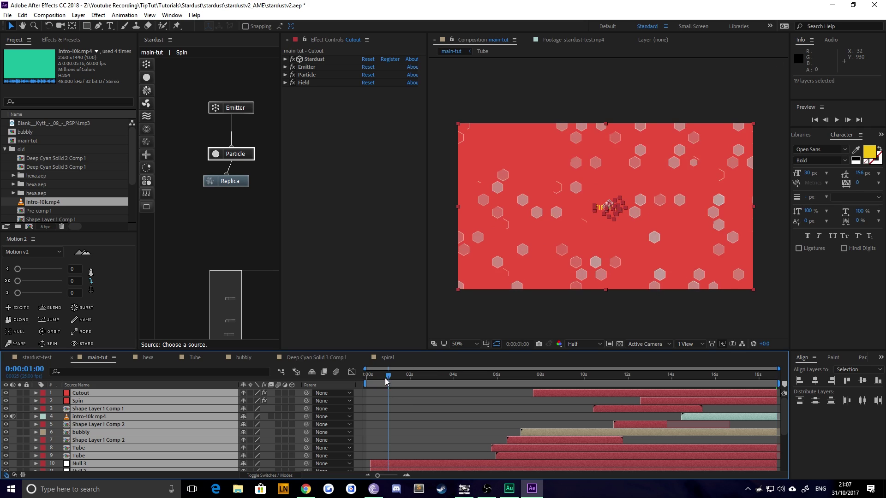
drag(386, 381, 336, 383)
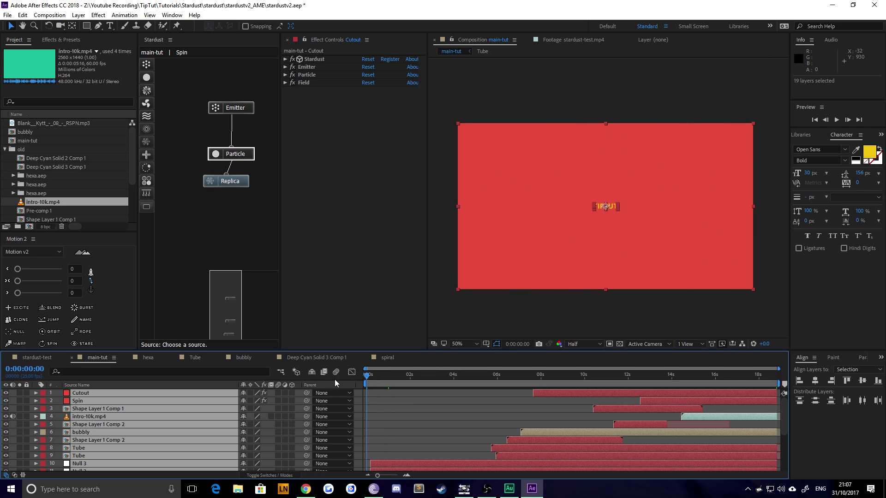